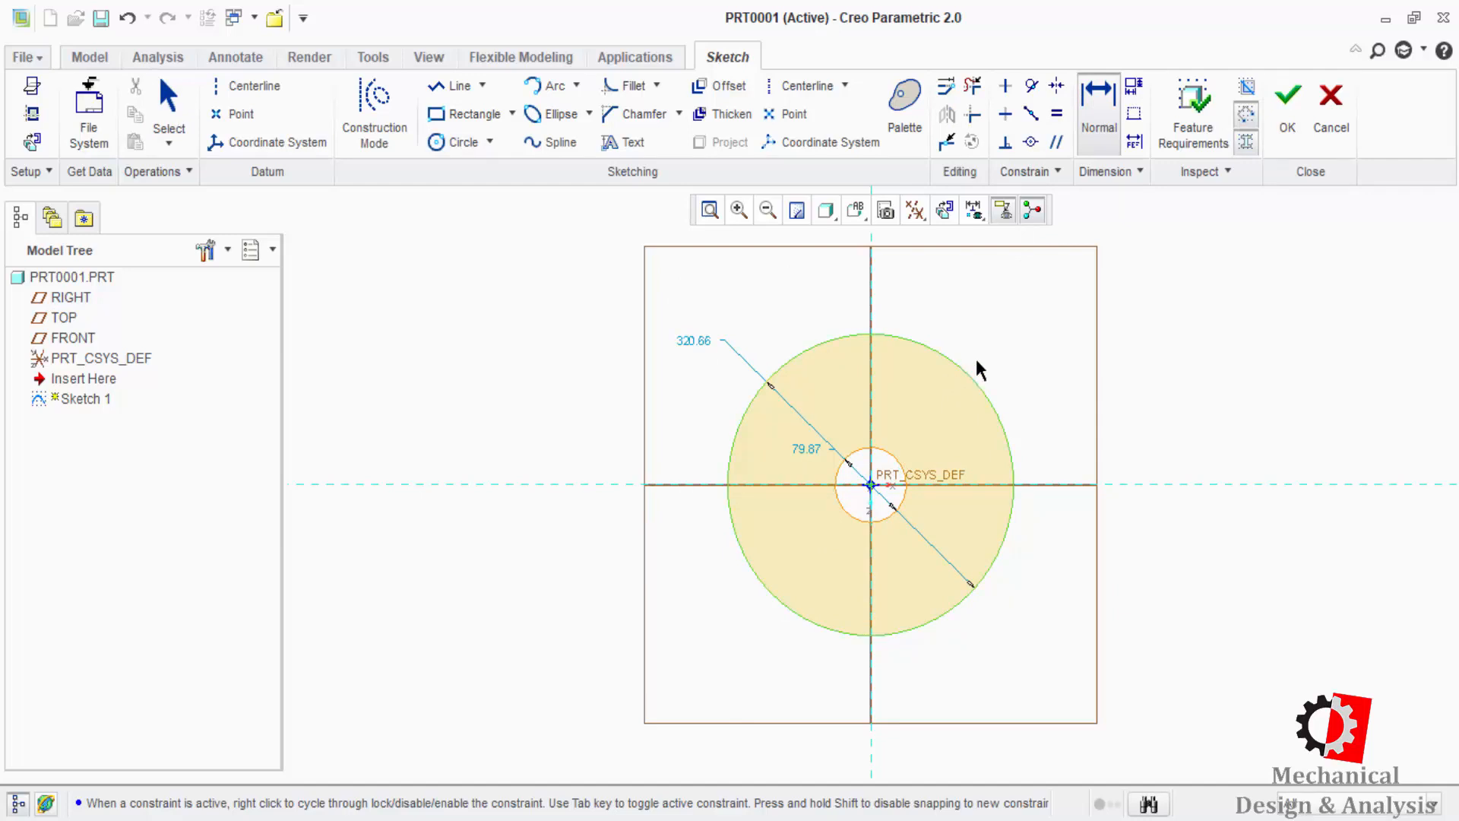
# - Dimension the outer circle by its radius and set it to 50
pyautogui.click(978, 369)
pyautogui.middleClick(1006, 357)
pyautogui.write('55')
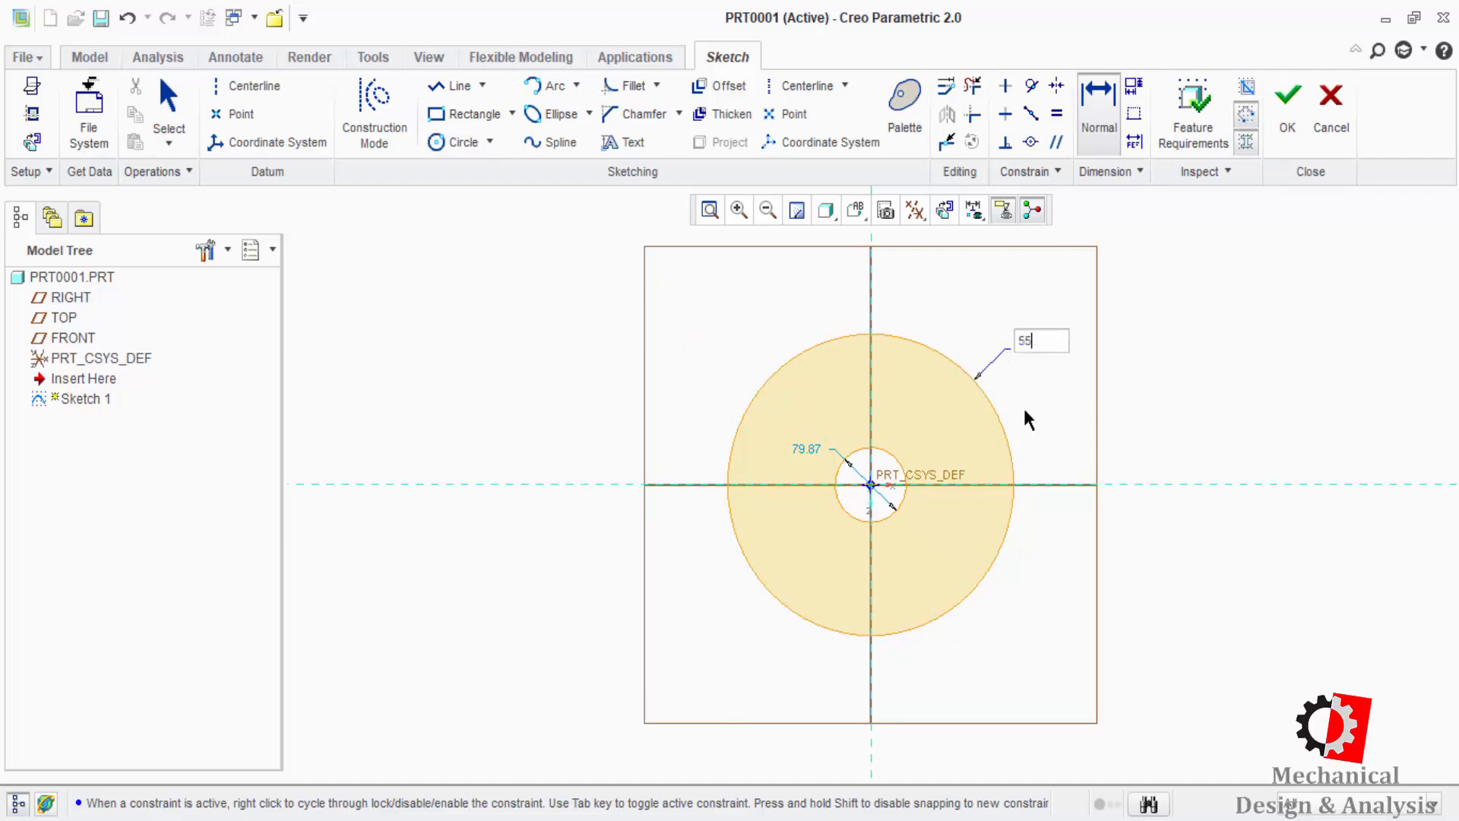
pyautogui.write('0')
pyautogui.press('BackSpace')
pyautogui.press('BackSpace')
pyautogui.write('0')
pyautogui.press('Return')
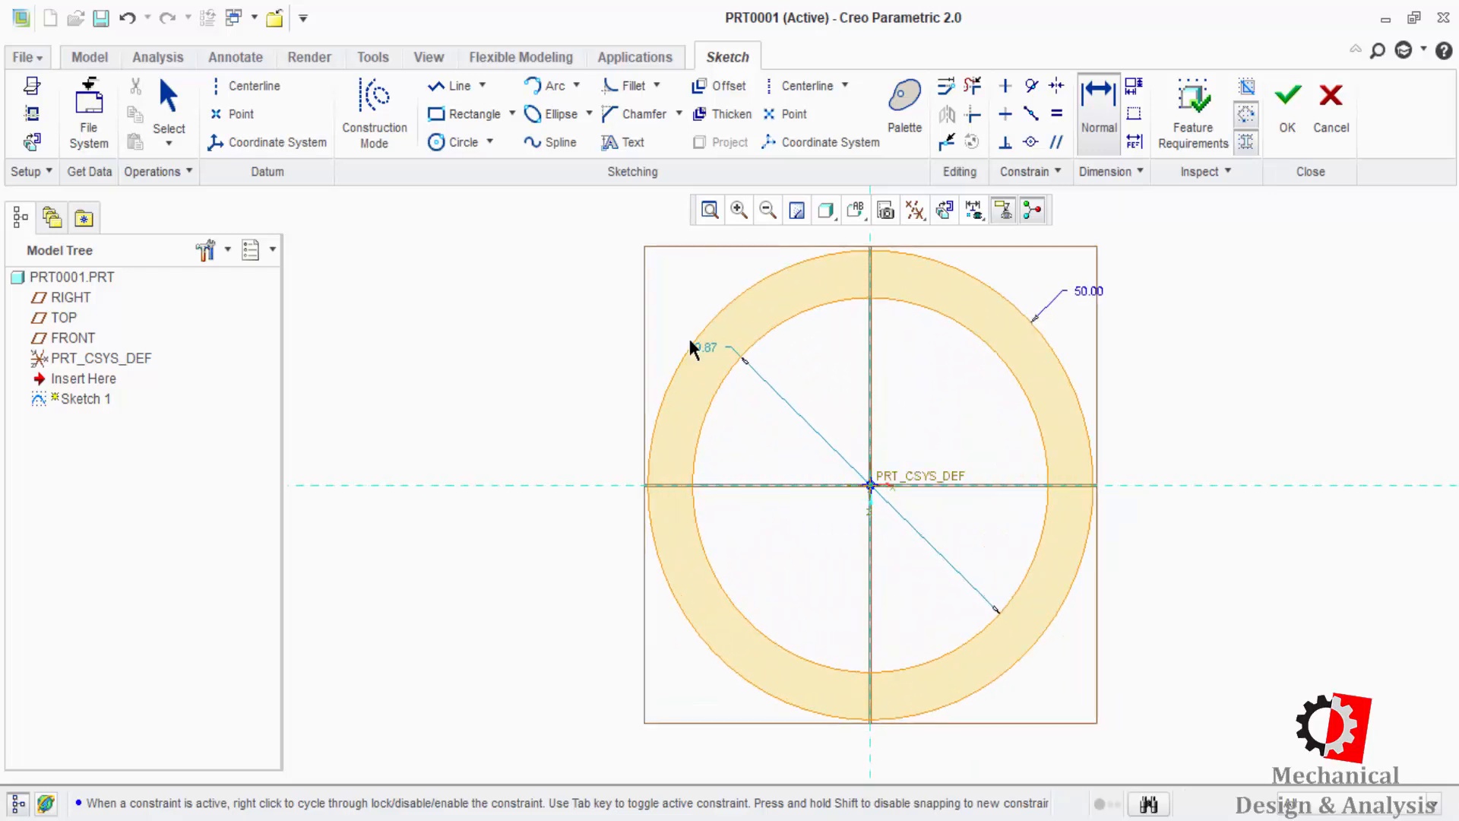
# - Set the inner circle's diameter to 20 and finish the sketch
pyautogui.doubleClick(705, 345)
pyautogui.write('20')
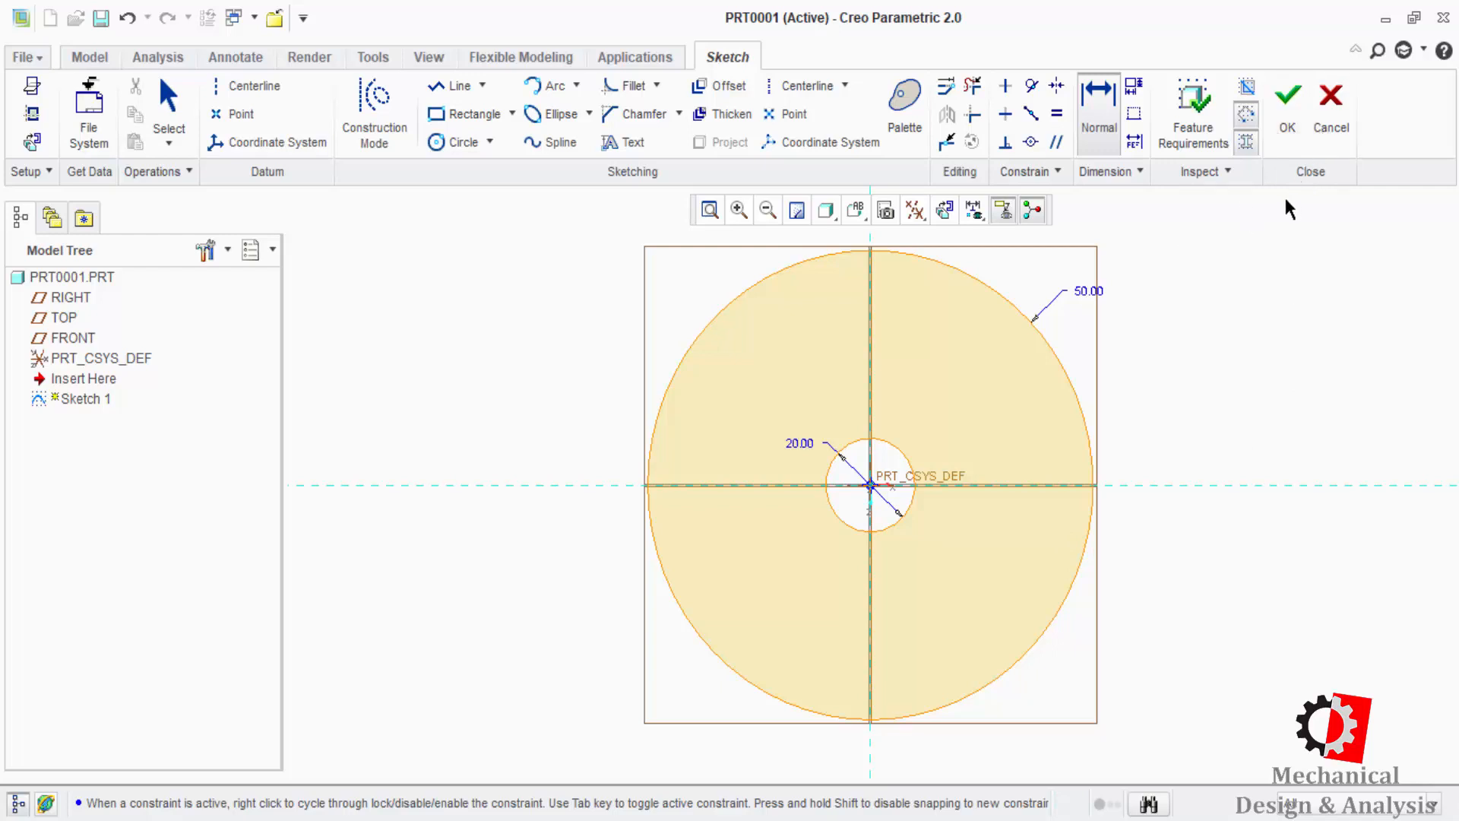
pyautogui.click(1287, 97)
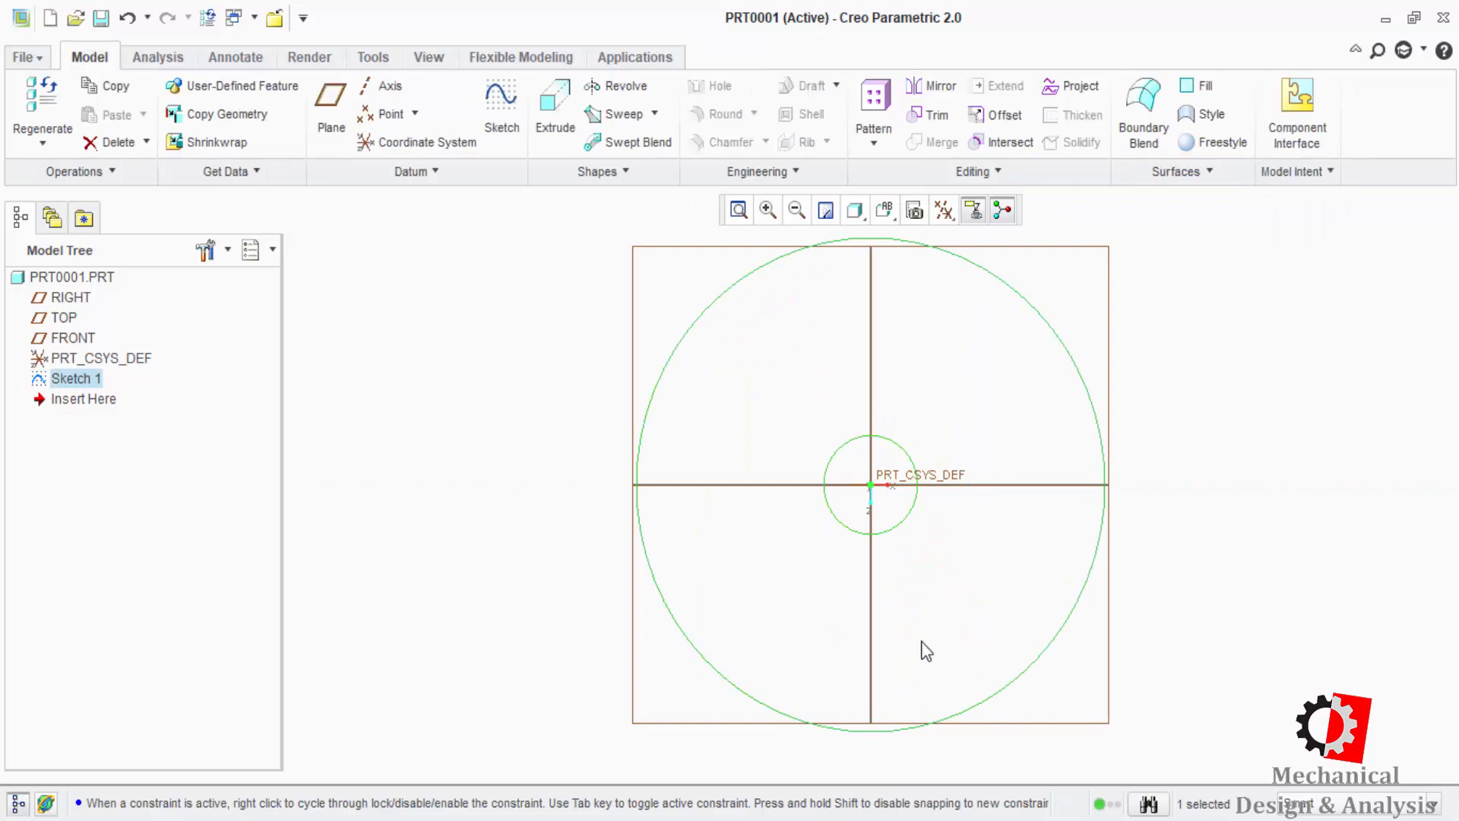
# - Extrude the two-circle sketch symmetrically about its plane to a total depth of 20
pyautogui.click(563, 107)
pyautogui.click(119, 115)
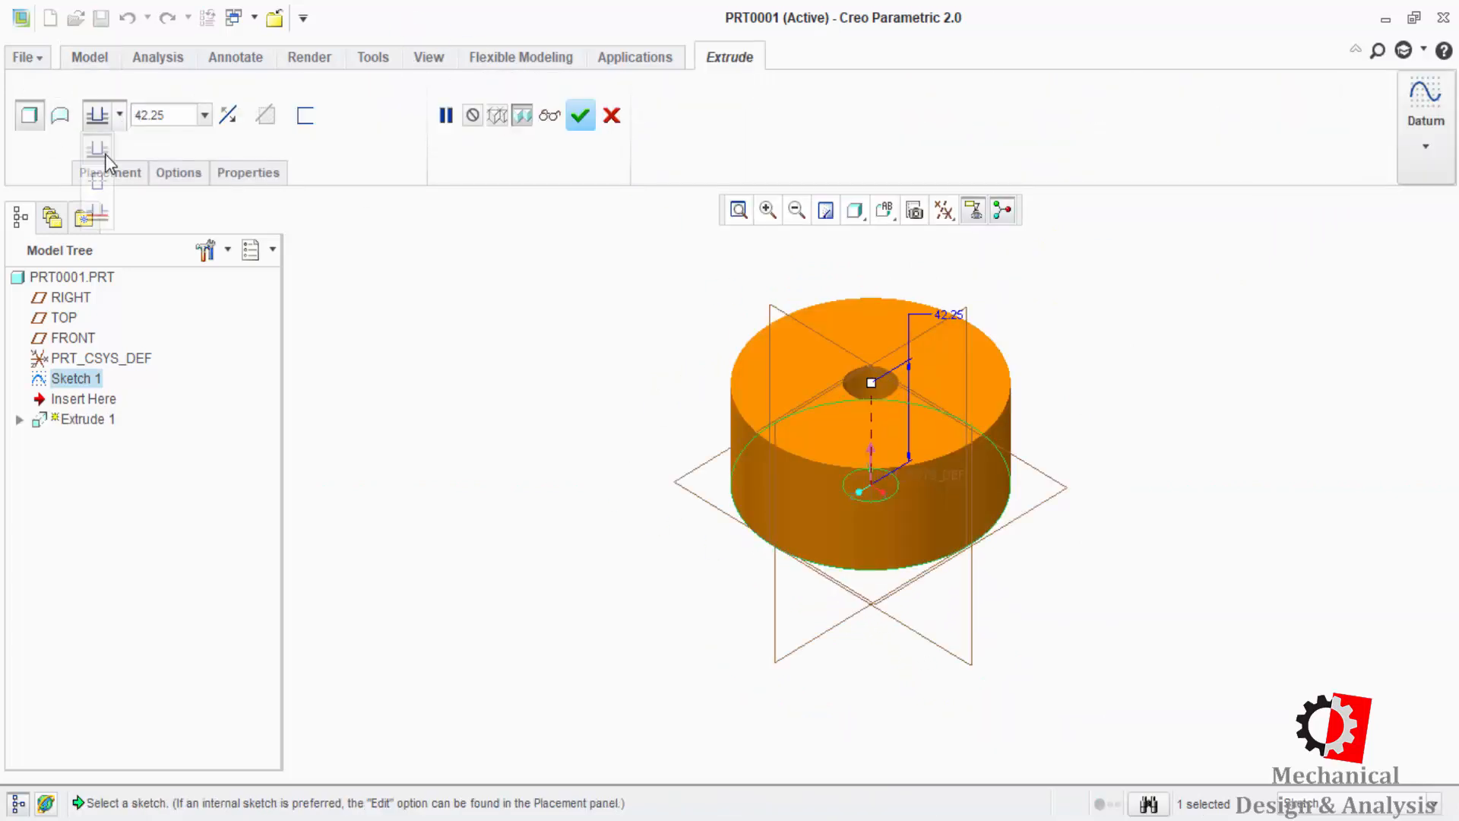
pyautogui.click(96, 183)
pyautogui.doubleClick(176, 115)
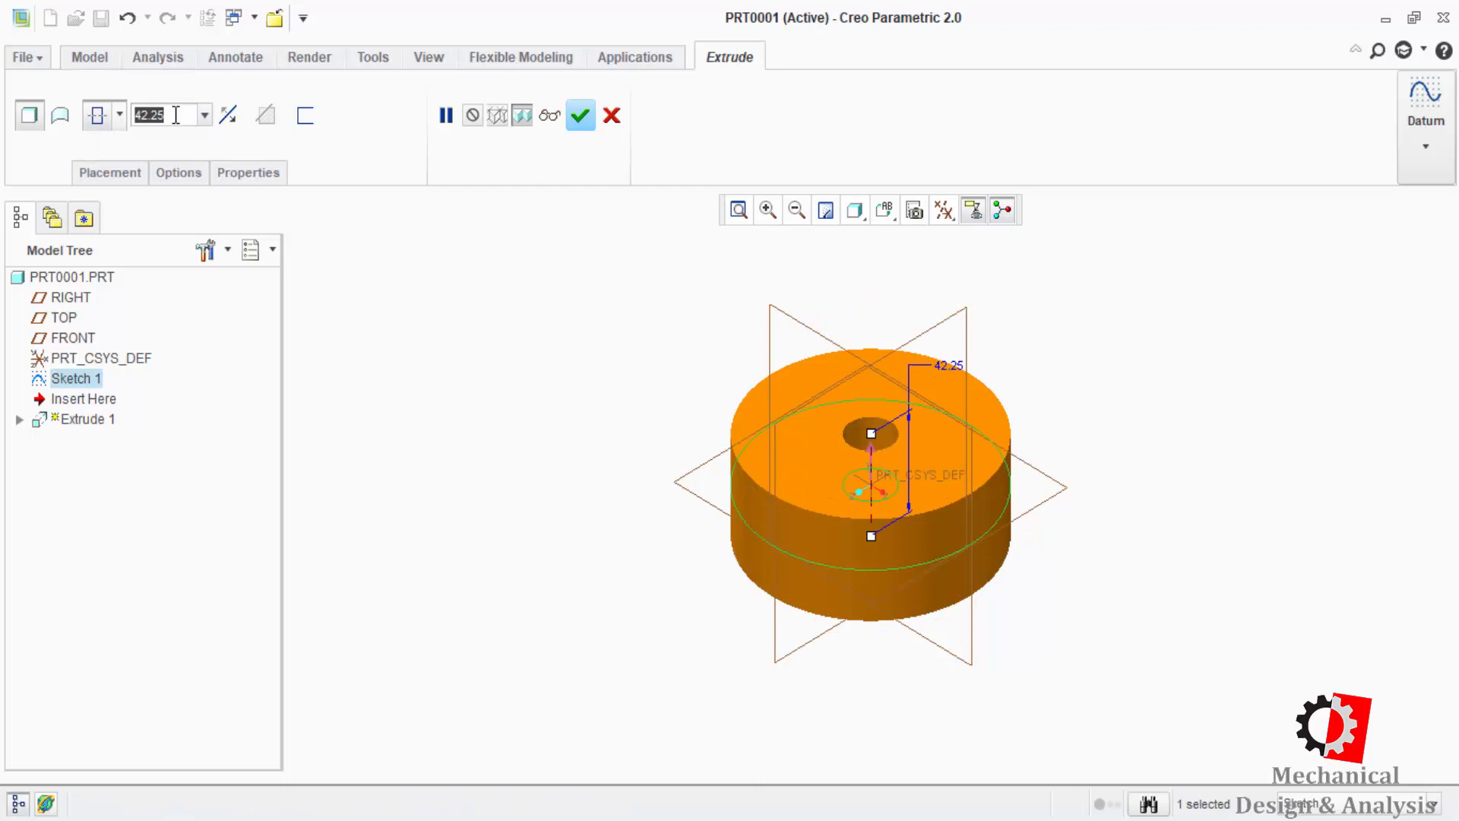
pyautogui.write('2')
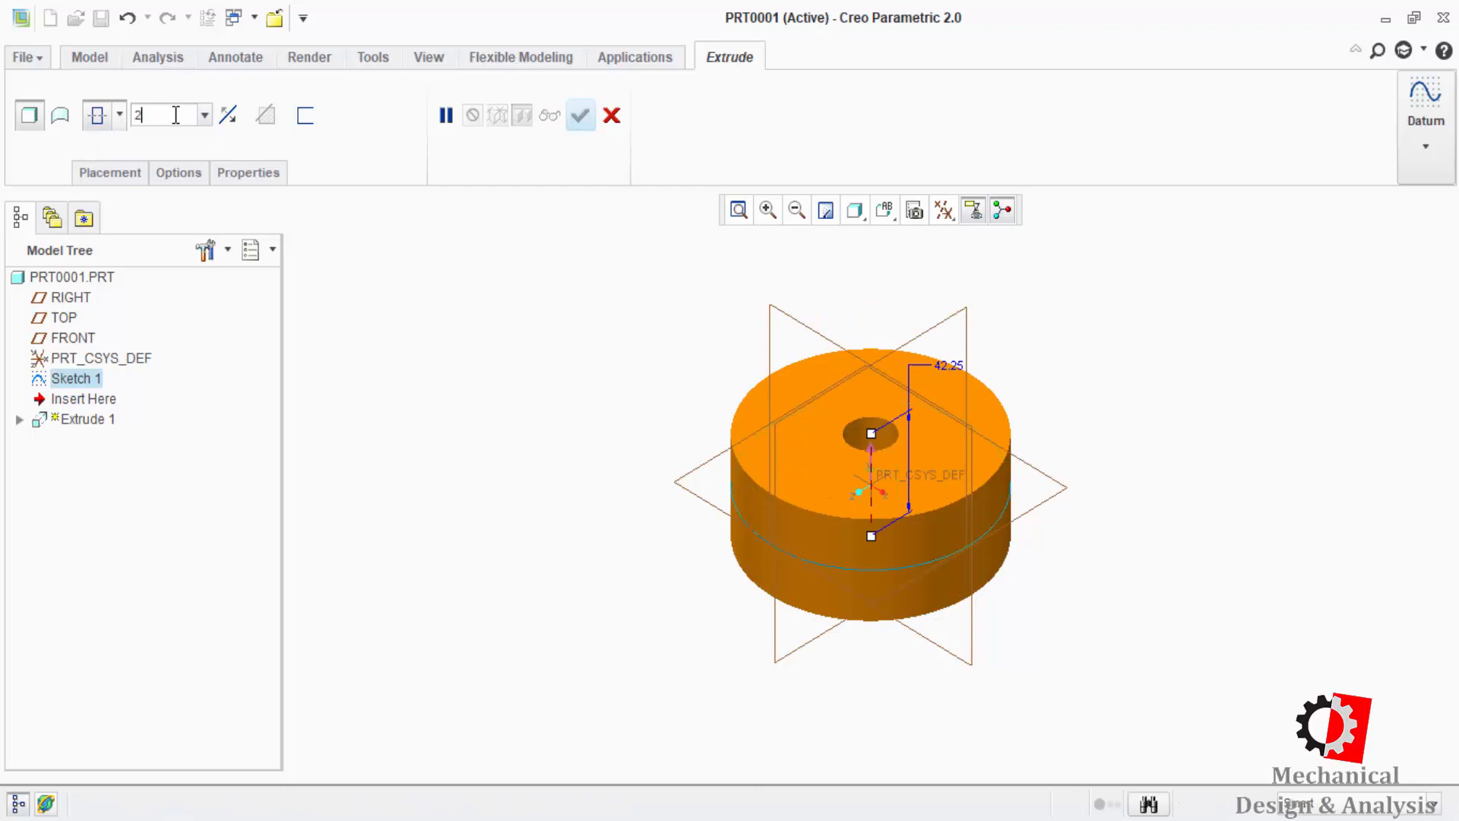
pyautogui.write('20')
pyautogui.press('Return')
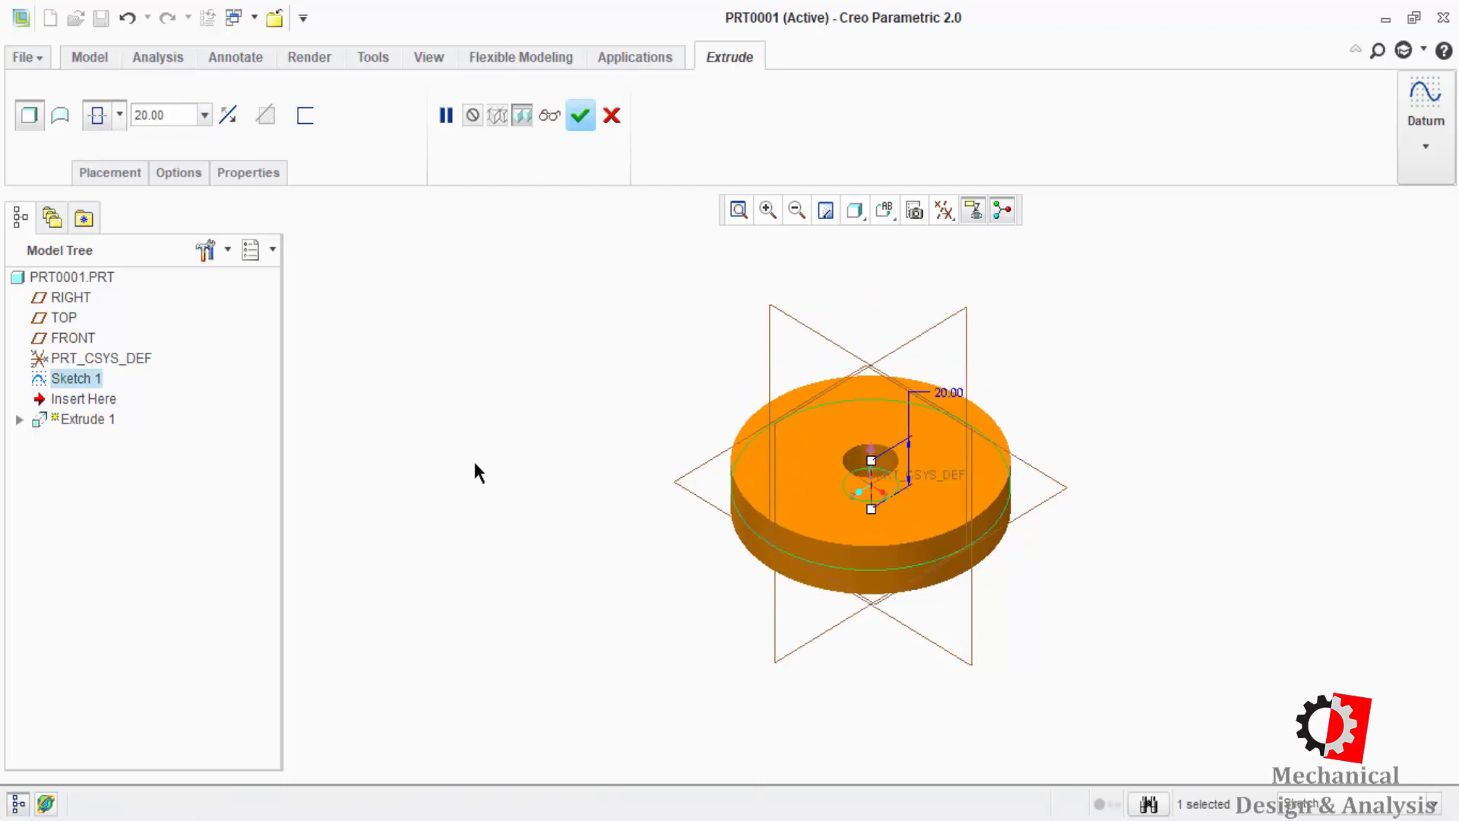
pyautogui.middleClick(436, 449)
# - Start a new sketch on the TOP datum plane
pyautogui.click(517, 121)
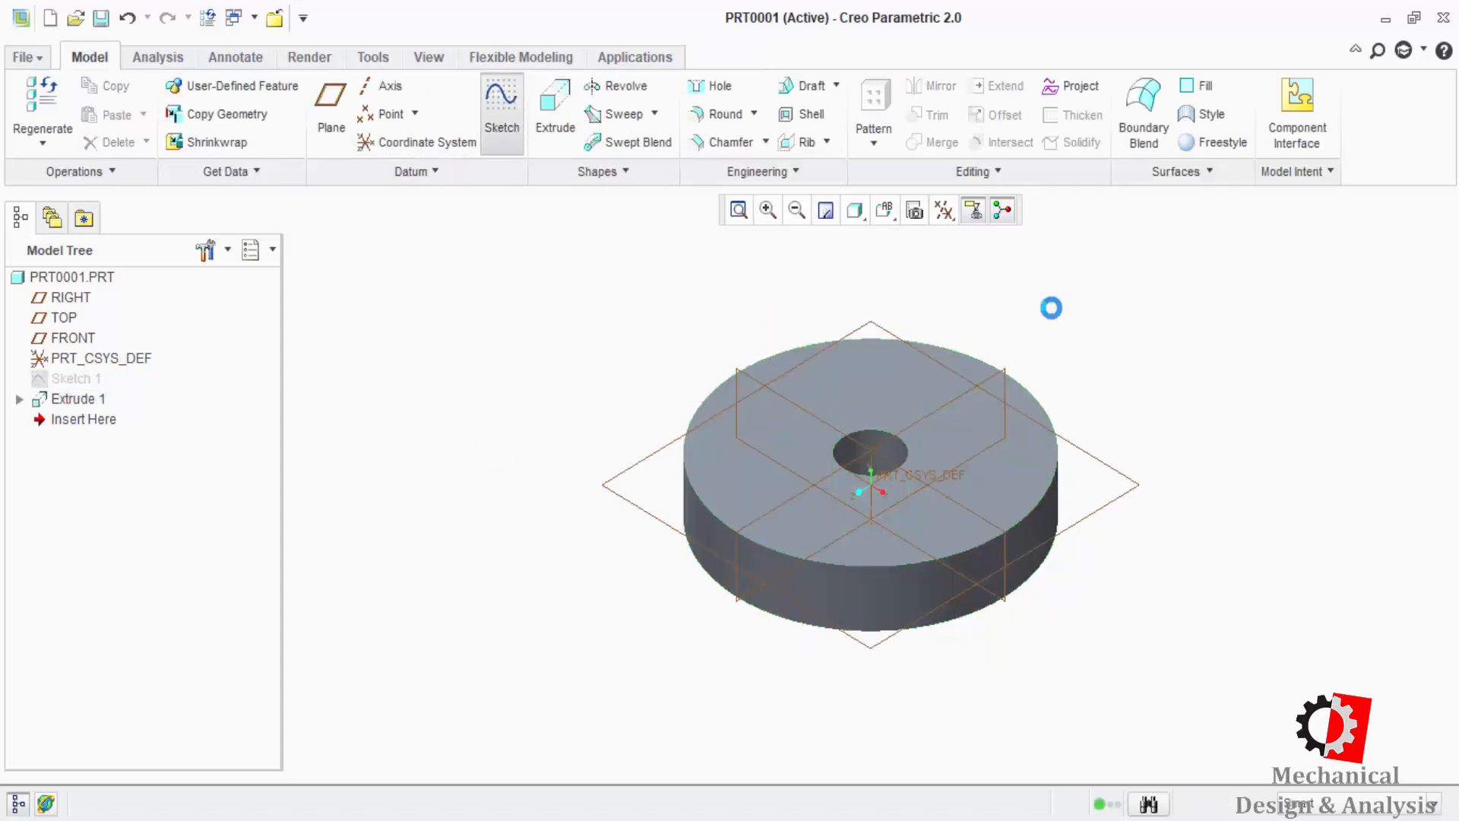
pyautogui.click(1102, 499)
pyautogui.middleClick(988, 505)
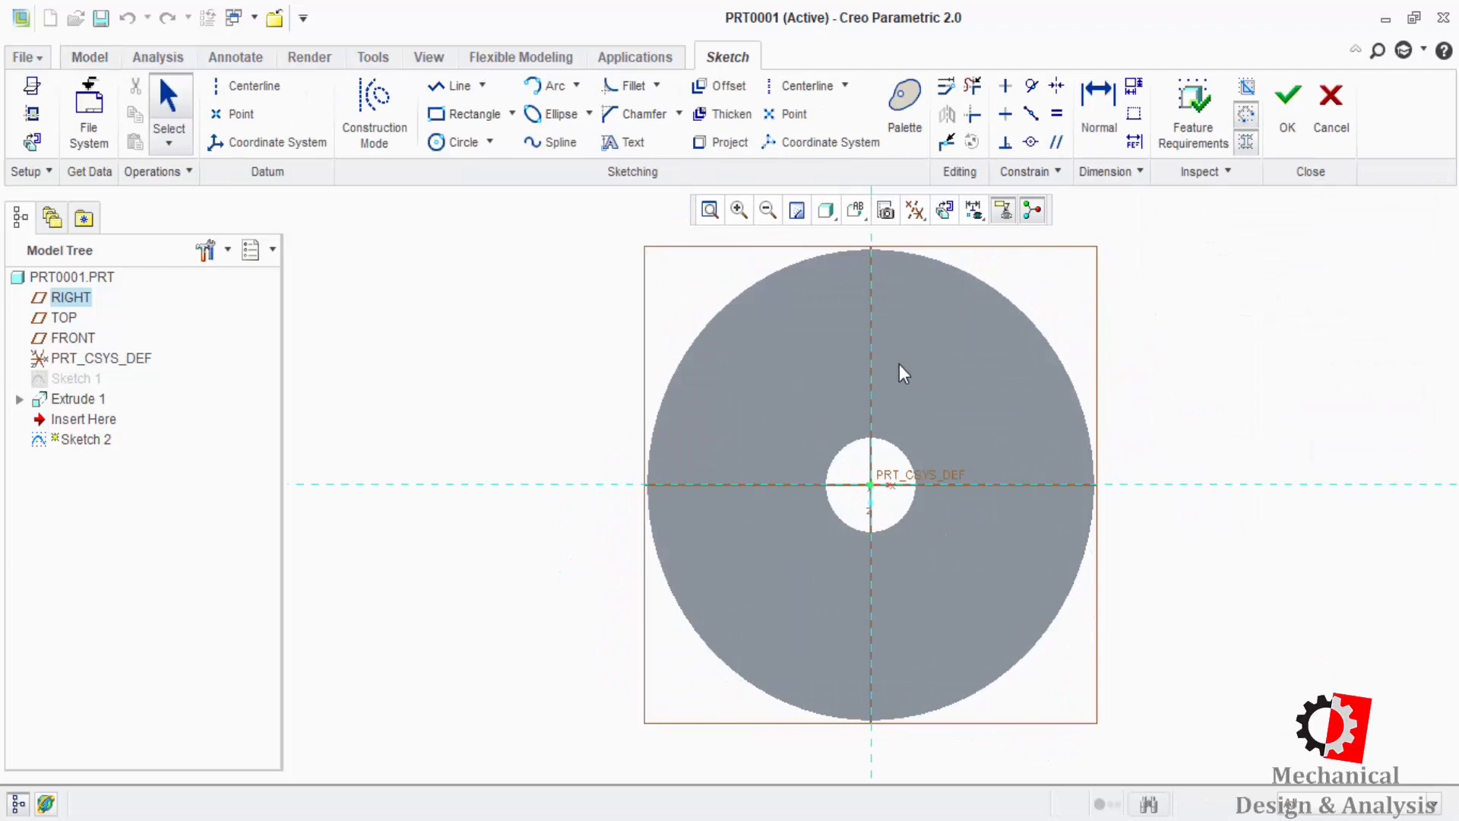
# - Sketch an arc of about 24.6 radius rising from the disc's upper rim, left of the vertical reference
pyautogui.moveTo(882, 450)
pyautogui.keyDown('shift'); pyautogui.mouseDown(button='middle')
pyautogui.moveTo(877, 514)
pyautogui.moveTo(696, 654)
pyautogui.mouseUp(button='middle'); pyautogui.keyUp('shift')
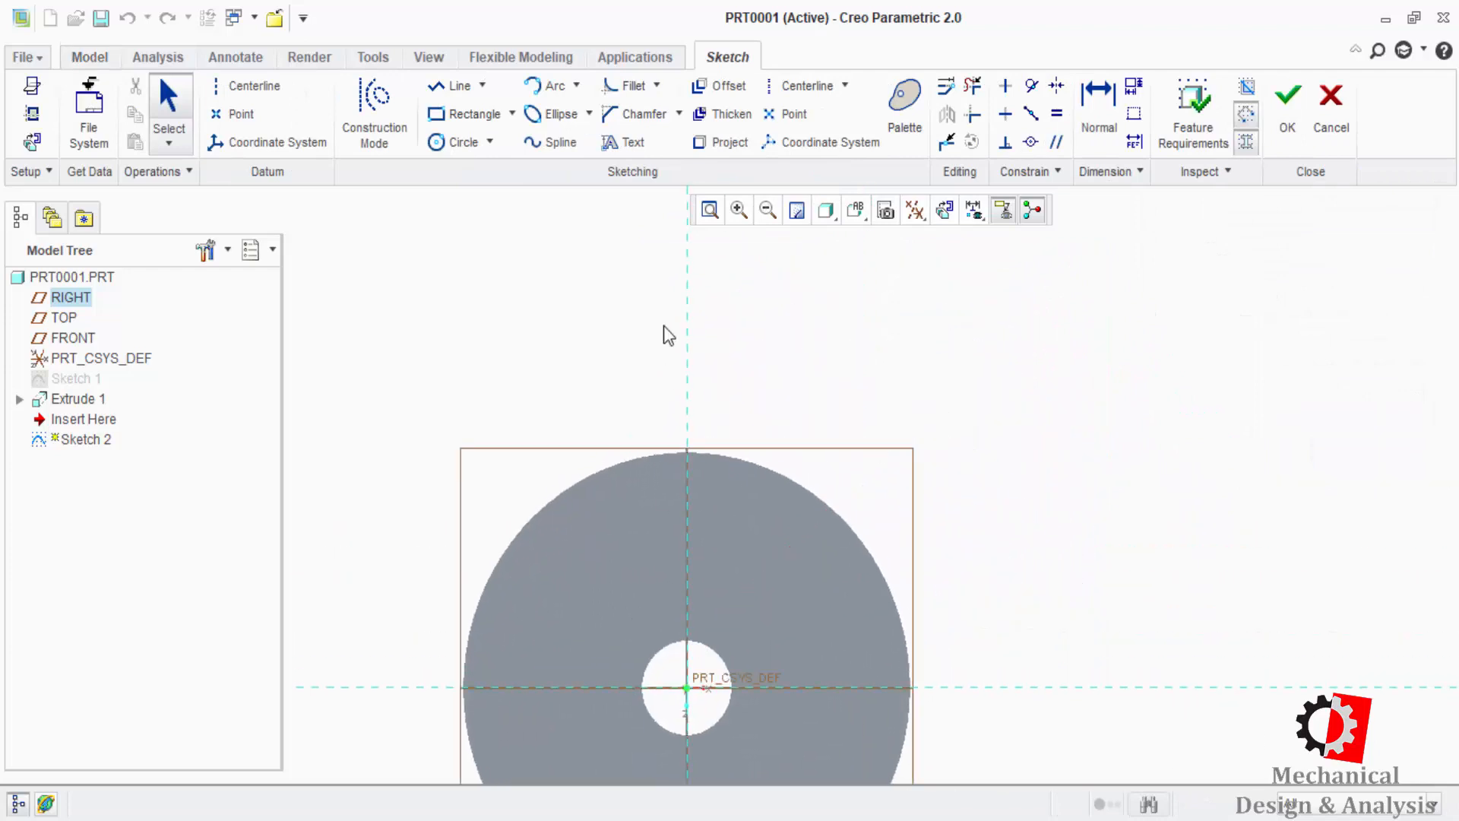
pyautogui.keyDown('shift'); pyautogui.moveTo(867, 474); pyautogui.dragTo(1099, 488, button='middle'); pyautogui.keyUp('shift')
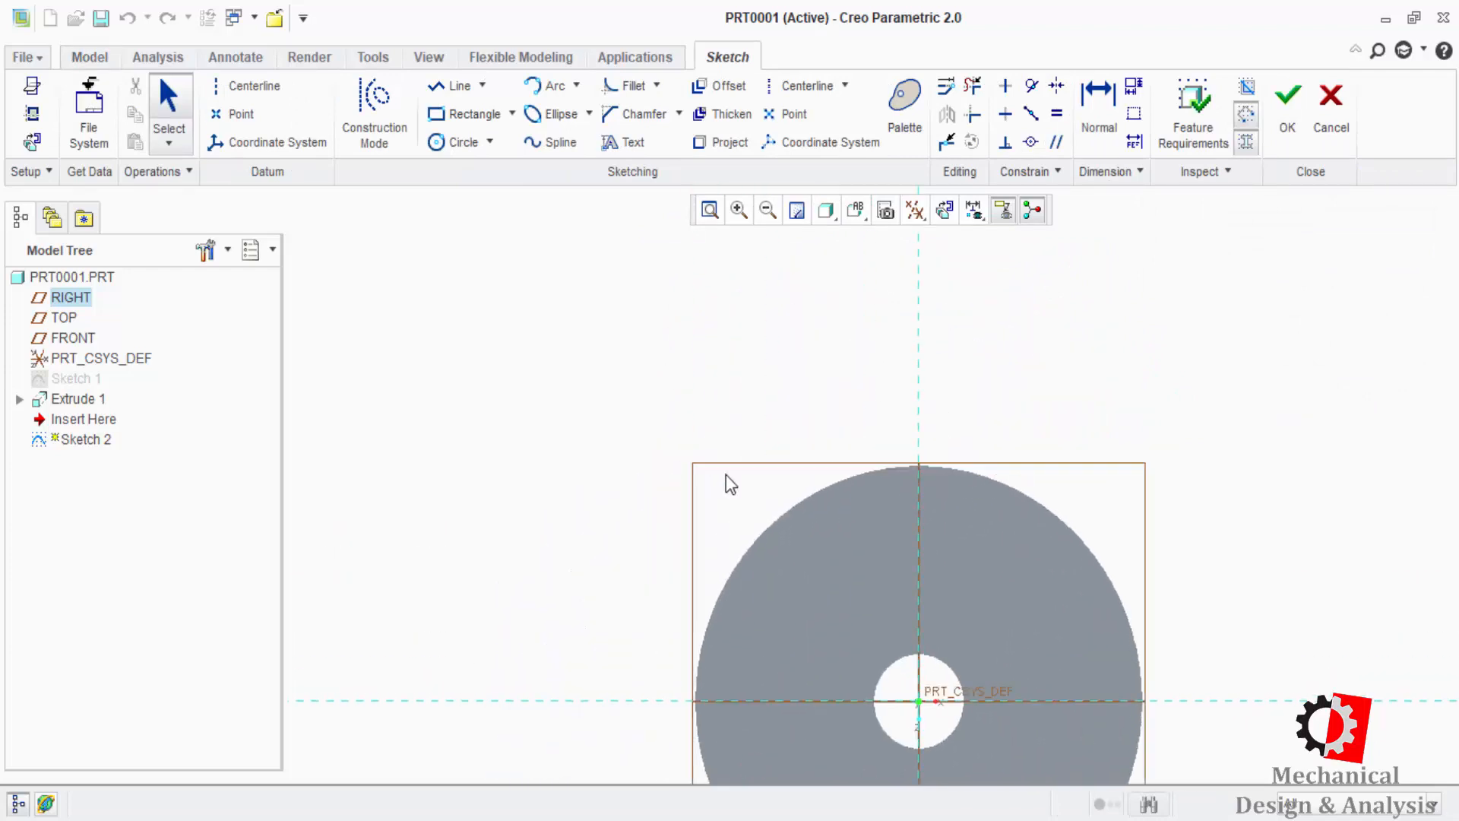
pyautogui.click(548, 91)
pyautogui.click(866, 472)
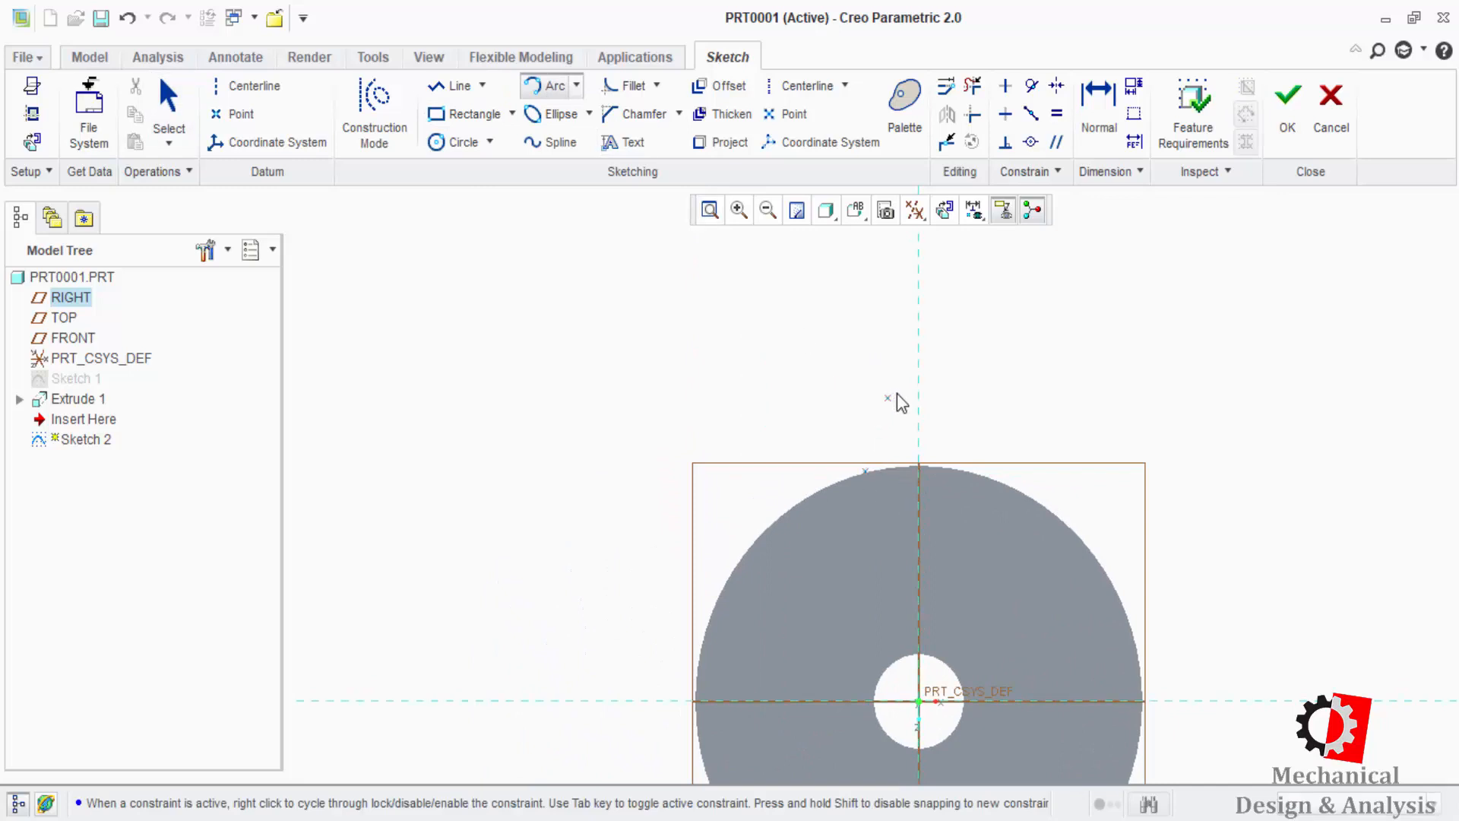
pyautogui.click(889, 404)
pyautogui.click(870, 445)
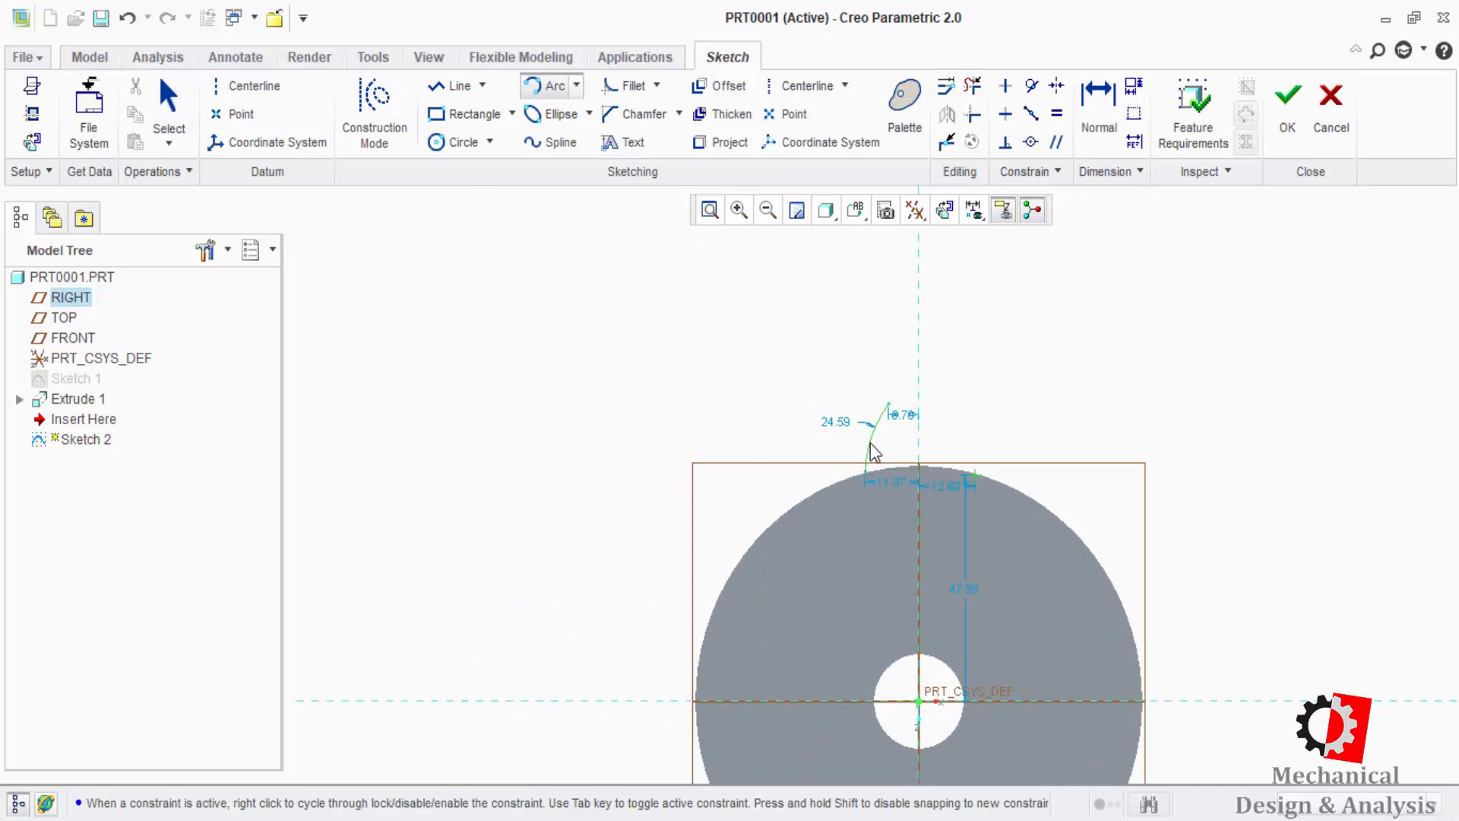
pyautogui.middleClick(944, 412)
# - Draw a horizontal line about 6.7 long from the arc's upper end to the vertical reference
pyautogui.click(483, 83)
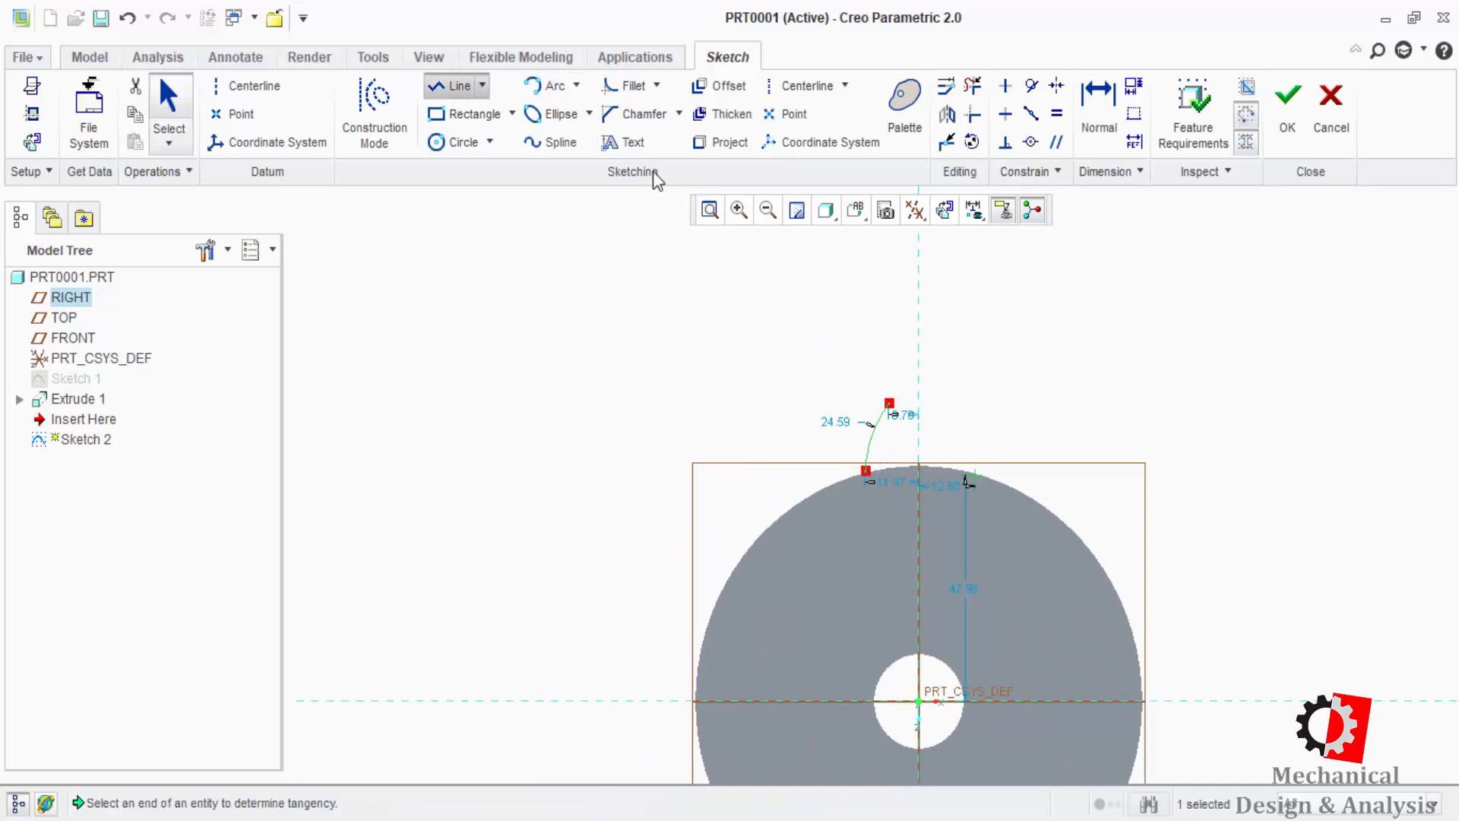
pyautogui.click(919, 402)
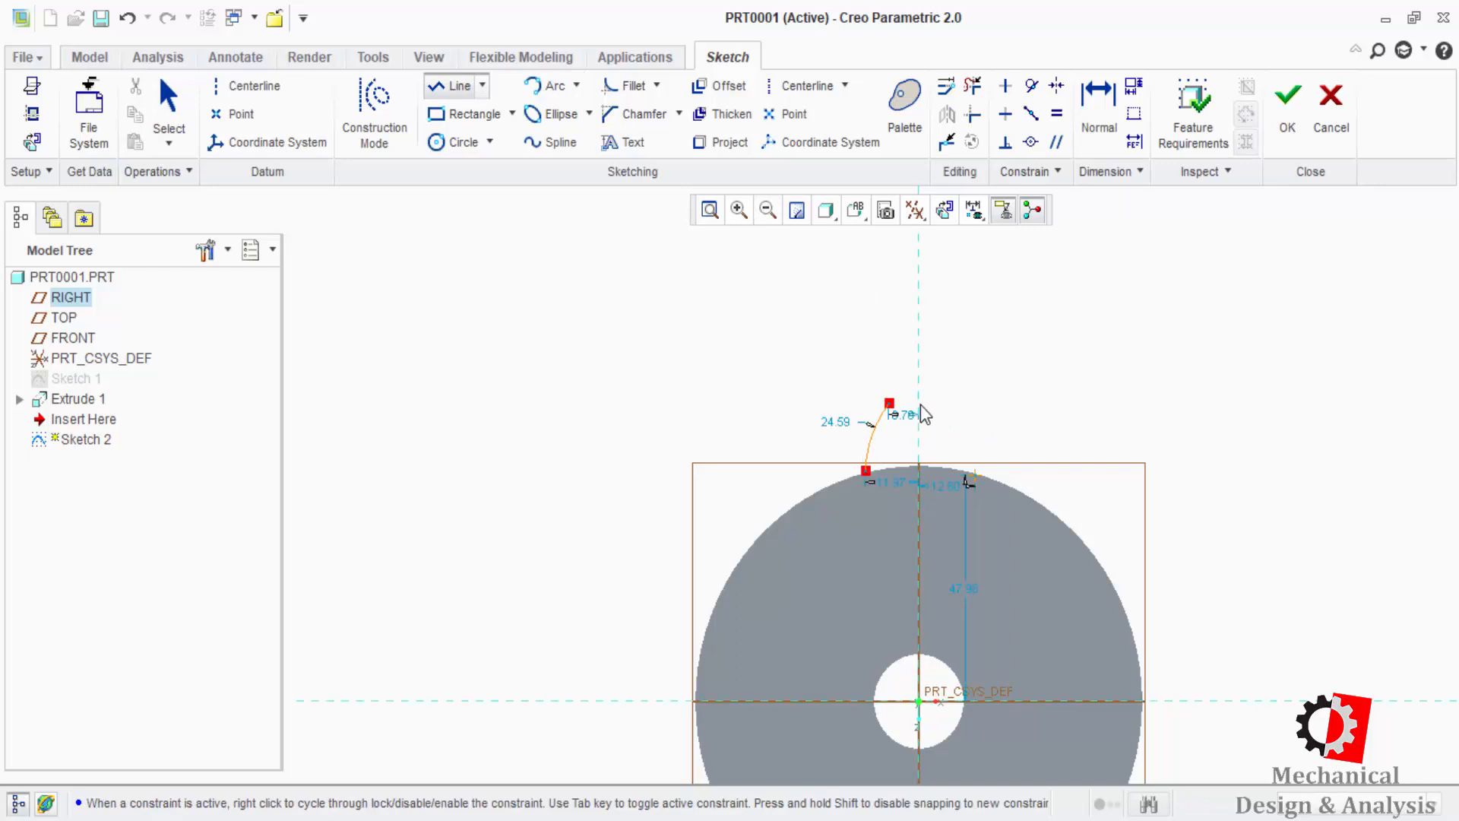
pyautogui.middleClick(923, 414)
pyautogui.middleClick(874, 374)
# - Constrain the arc's lower endpoint to be coincident with the disc's outer edge
pyautogui.click(1030, 143)
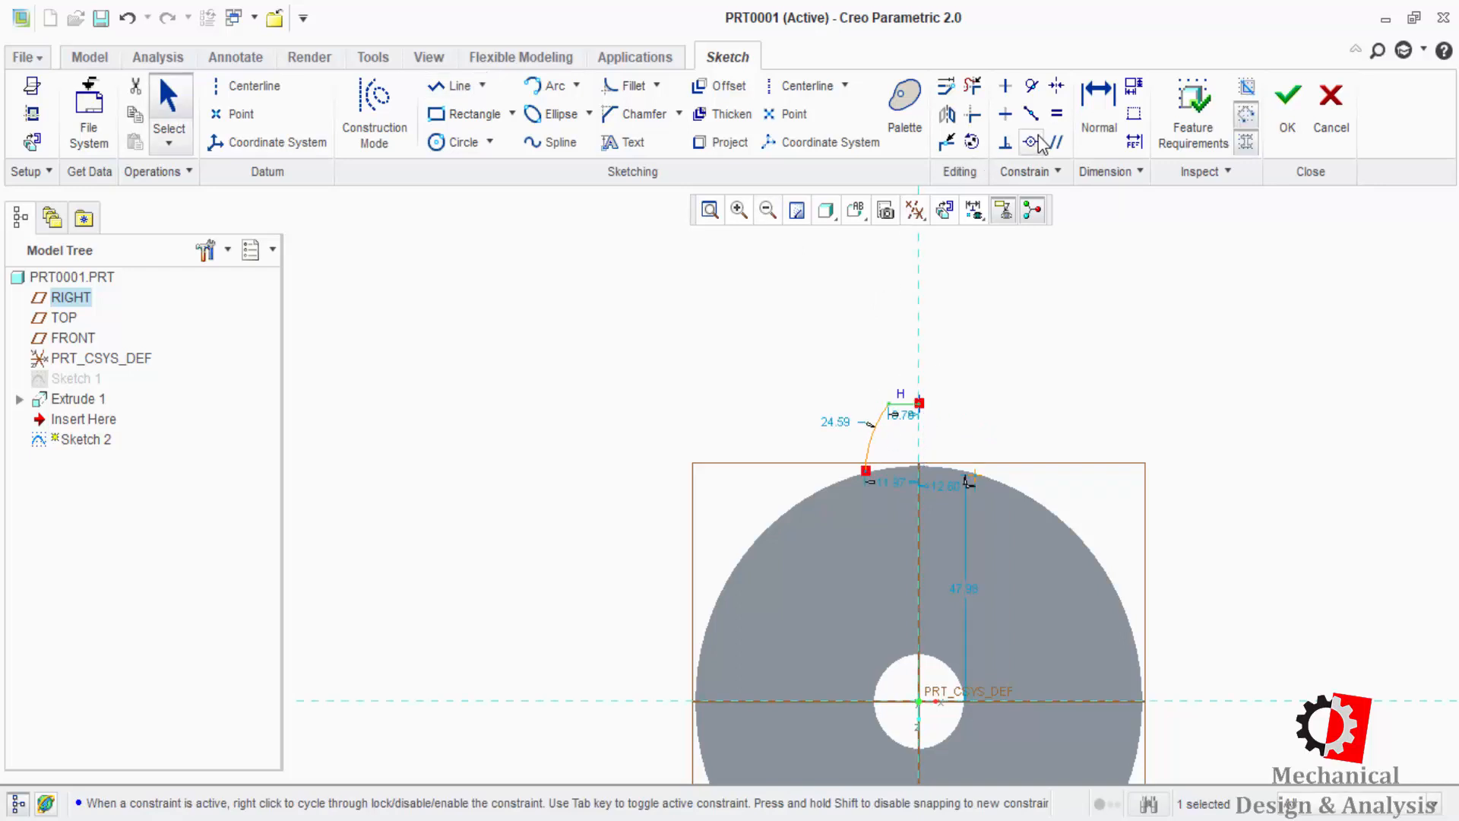
pyautogui.click(843, 498)
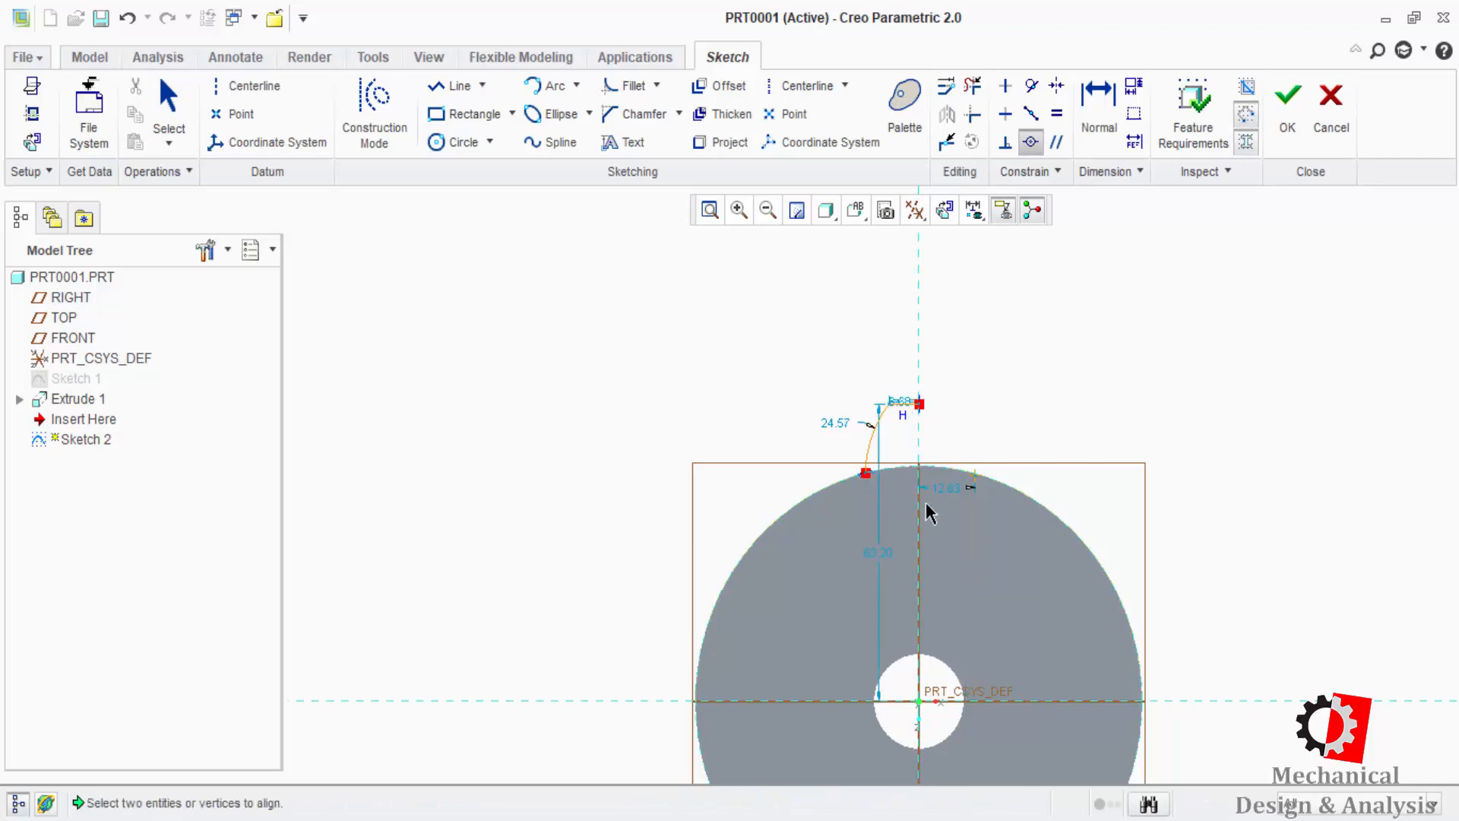
pyautogui.middleClick(976, 486)
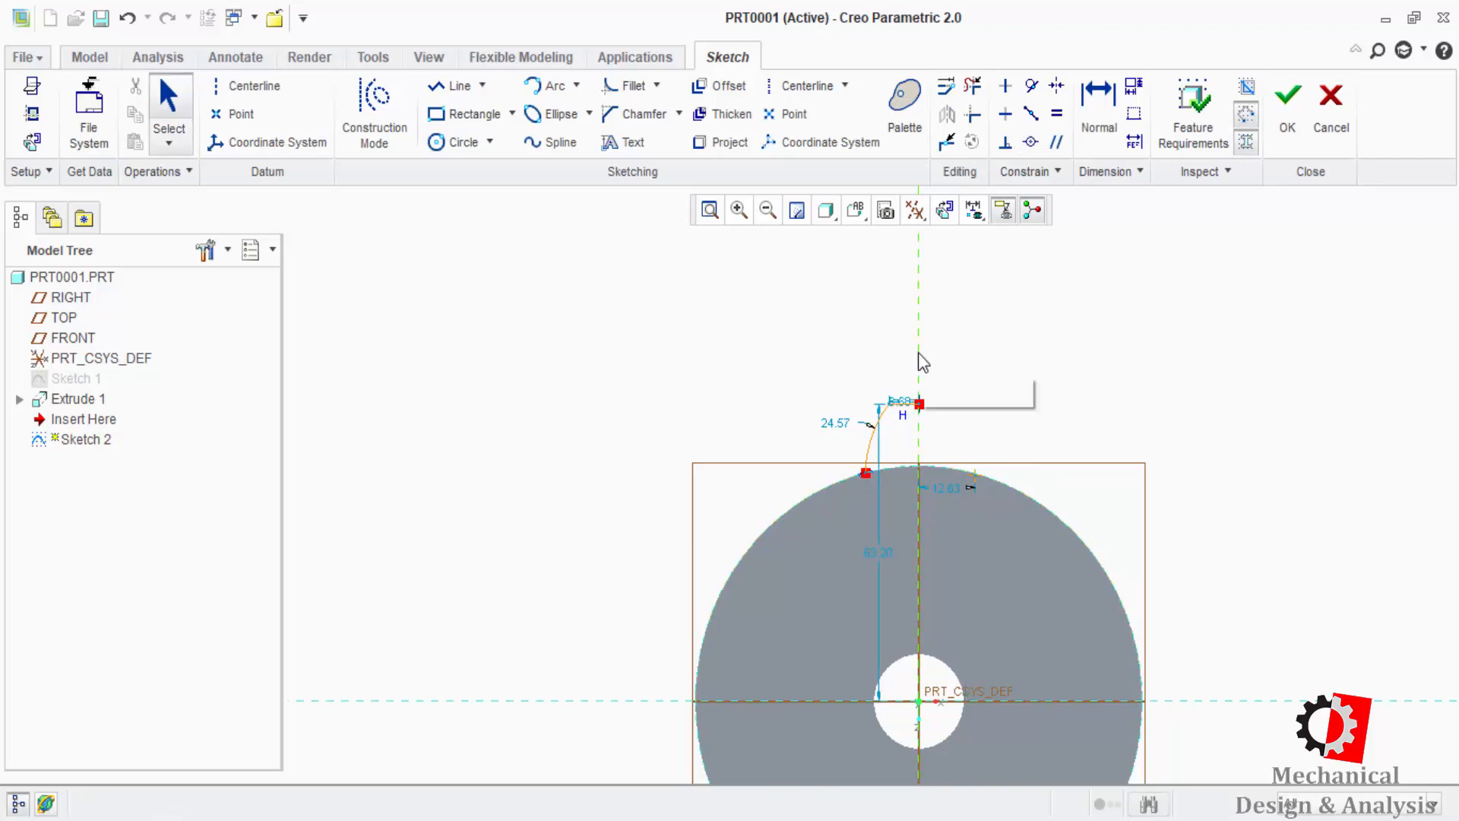
# - Set the arc's radius to 25 and the short horizontal line's length to 2
pyautogui.doubleClick(837, 430)
pyautogui.write('25')
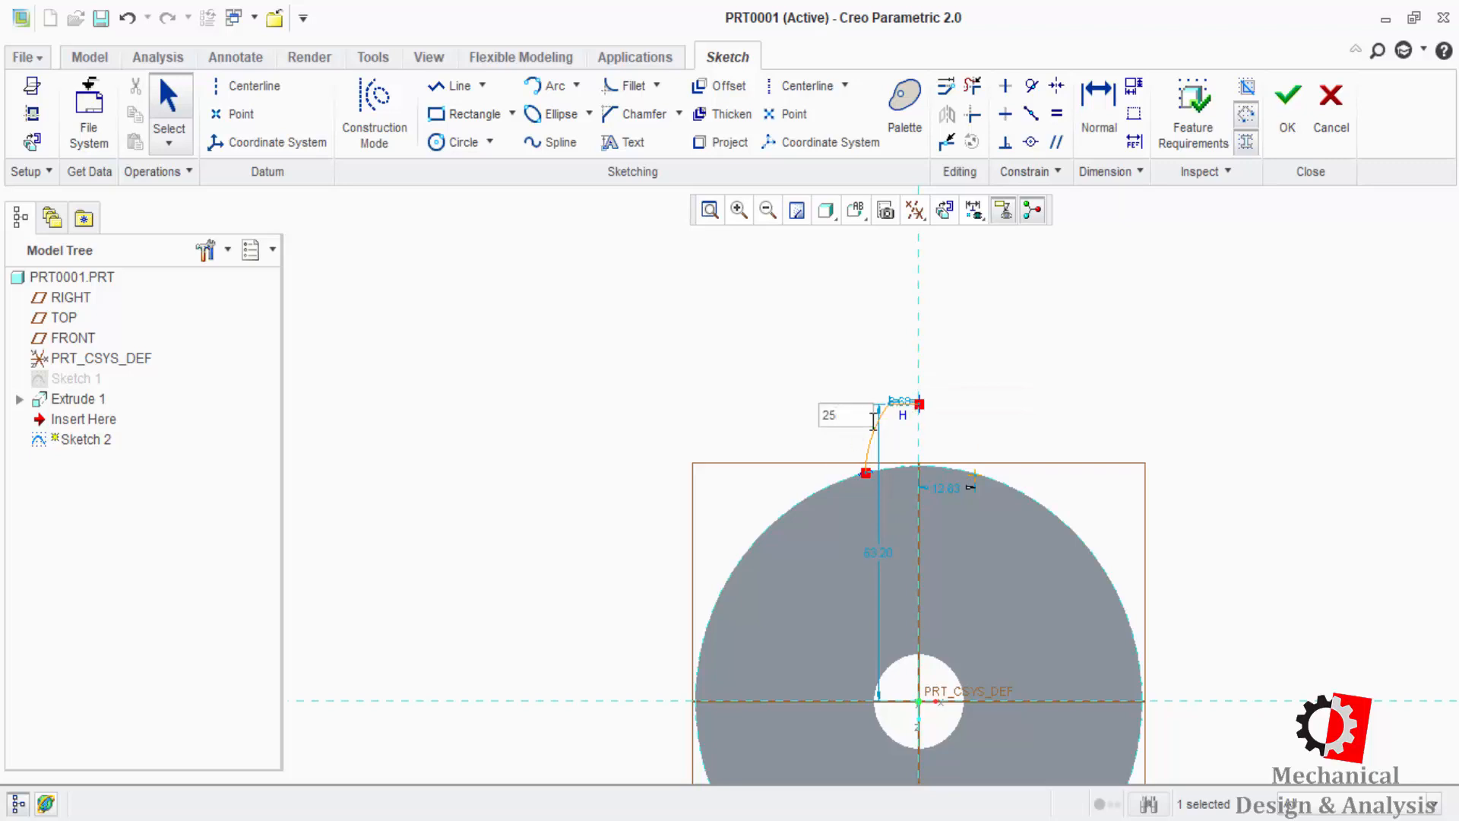
pyautogui.press('Return')
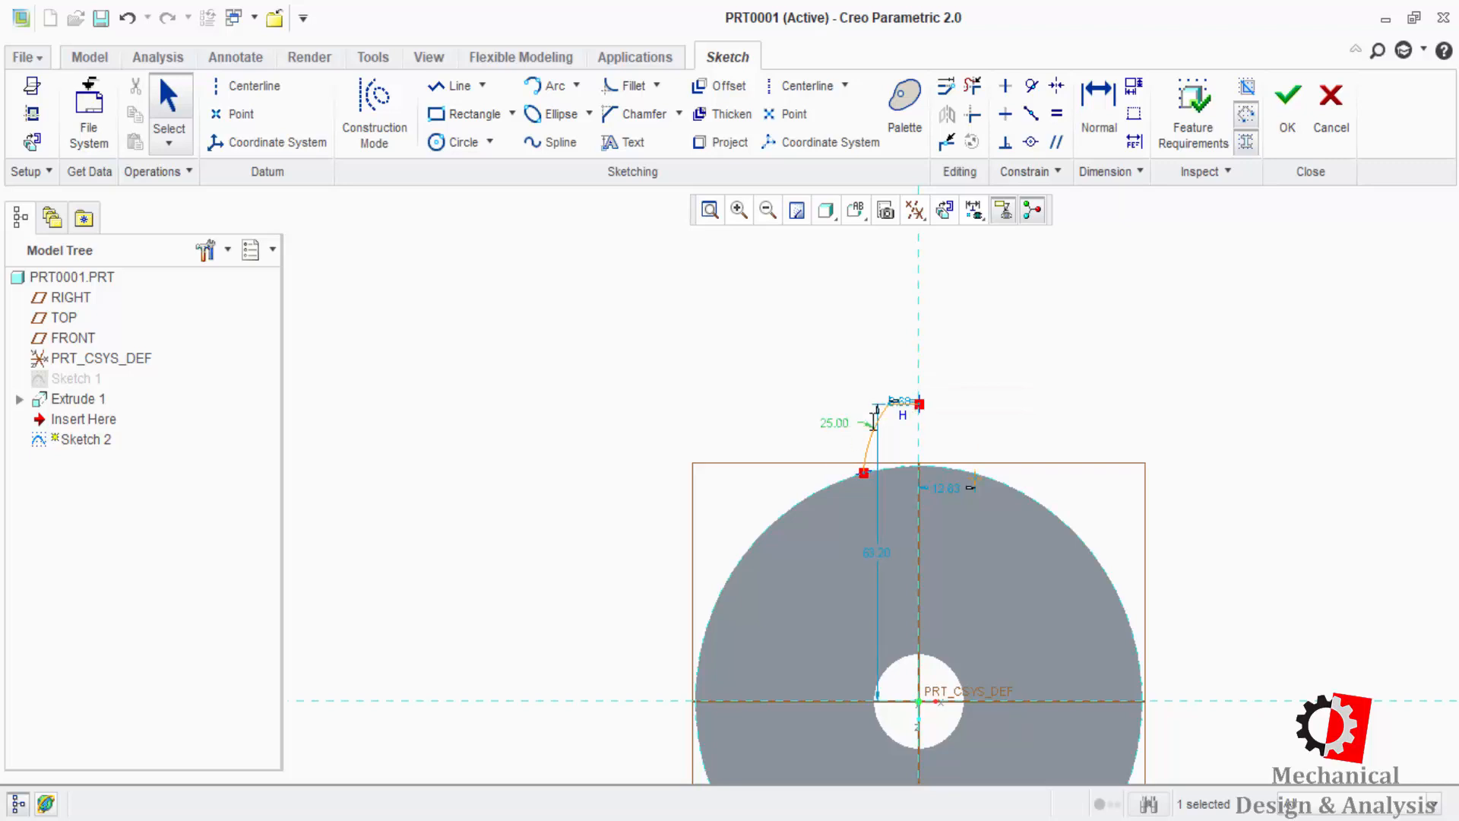
pyautogui.doubleClick(905, 398)
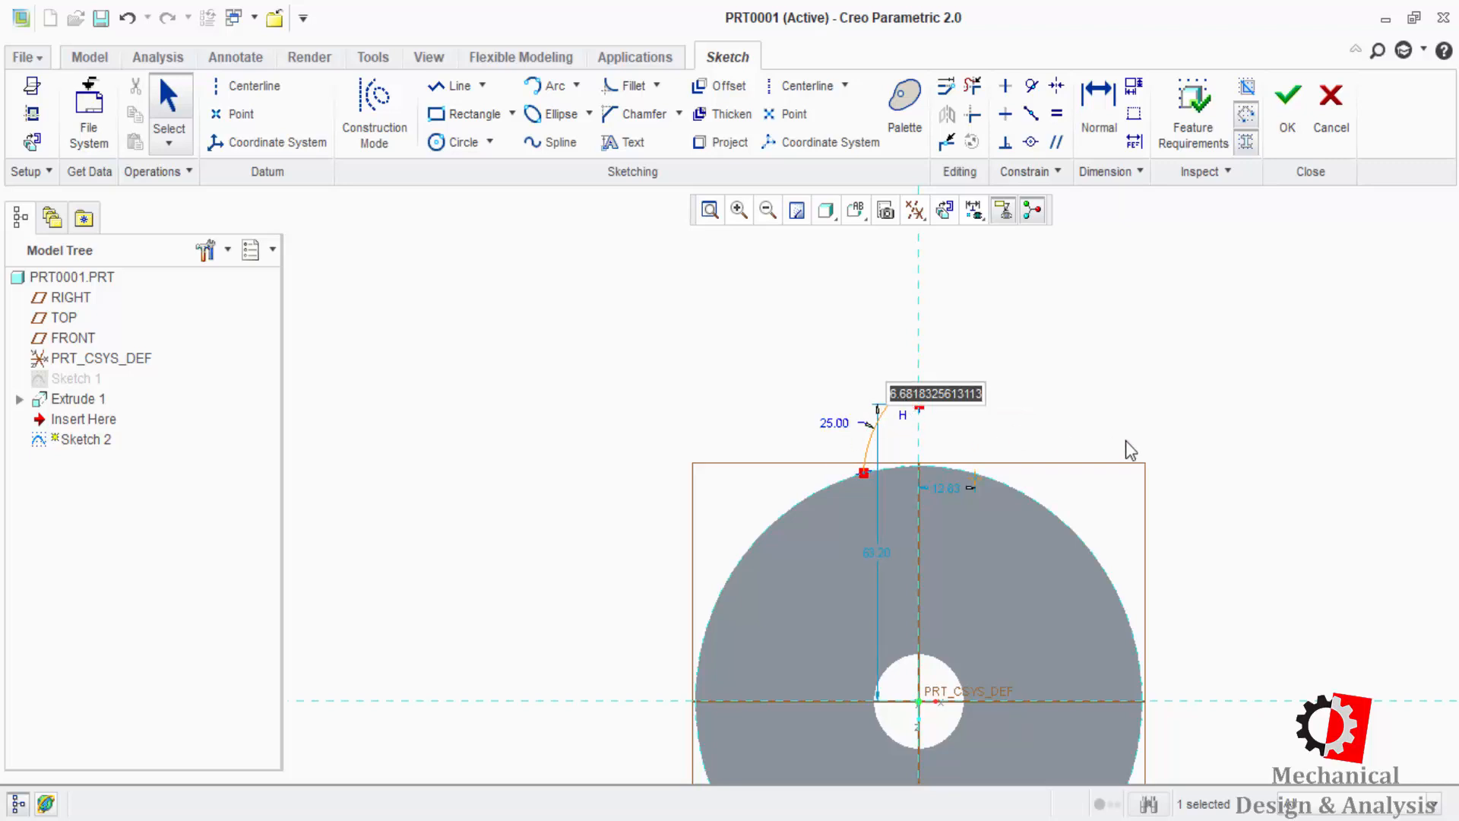
pyautogui.write('22')
pyautogui.press('BackSpace')
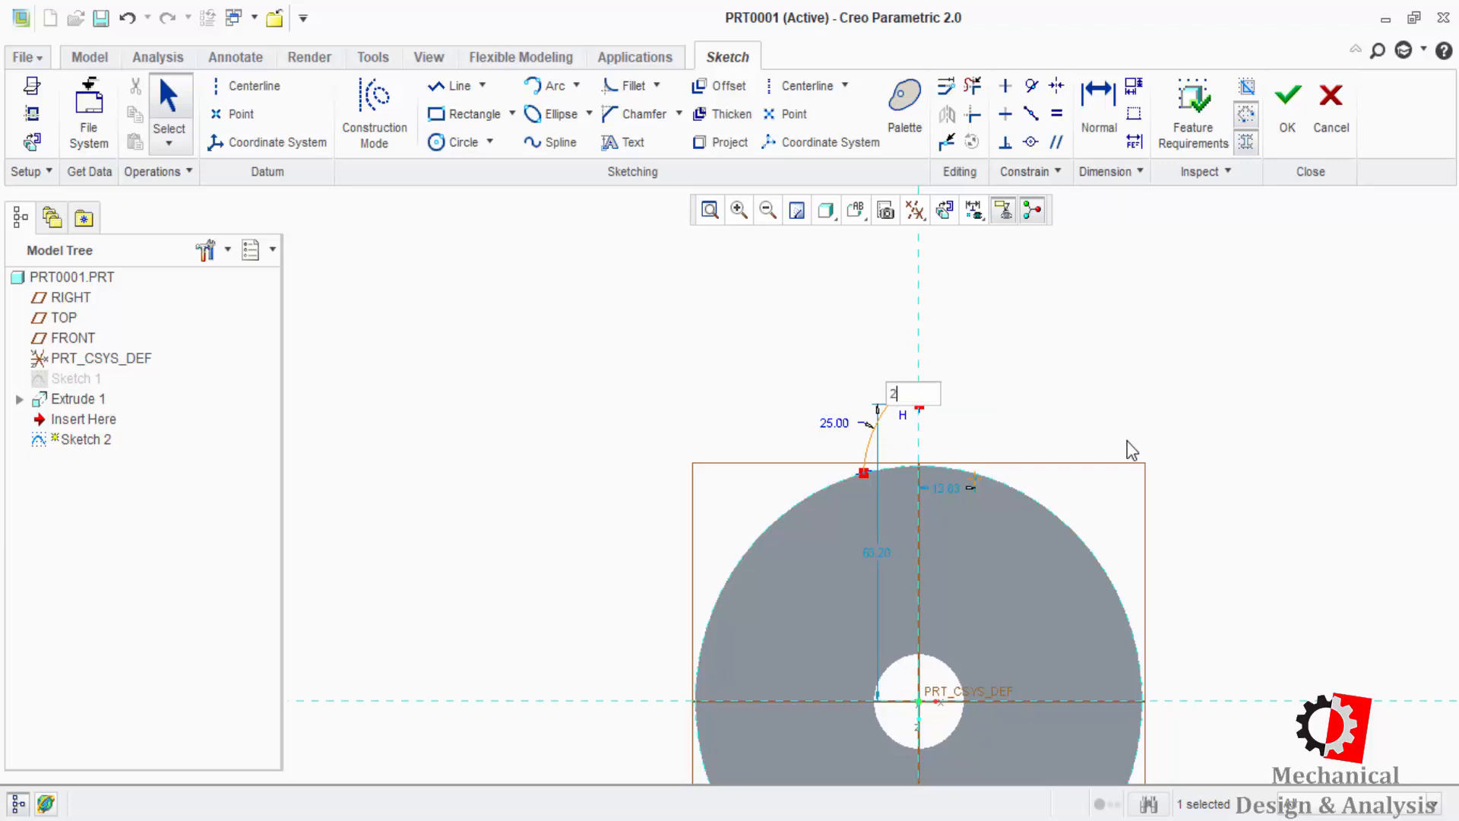
pyautogui.press('Return')
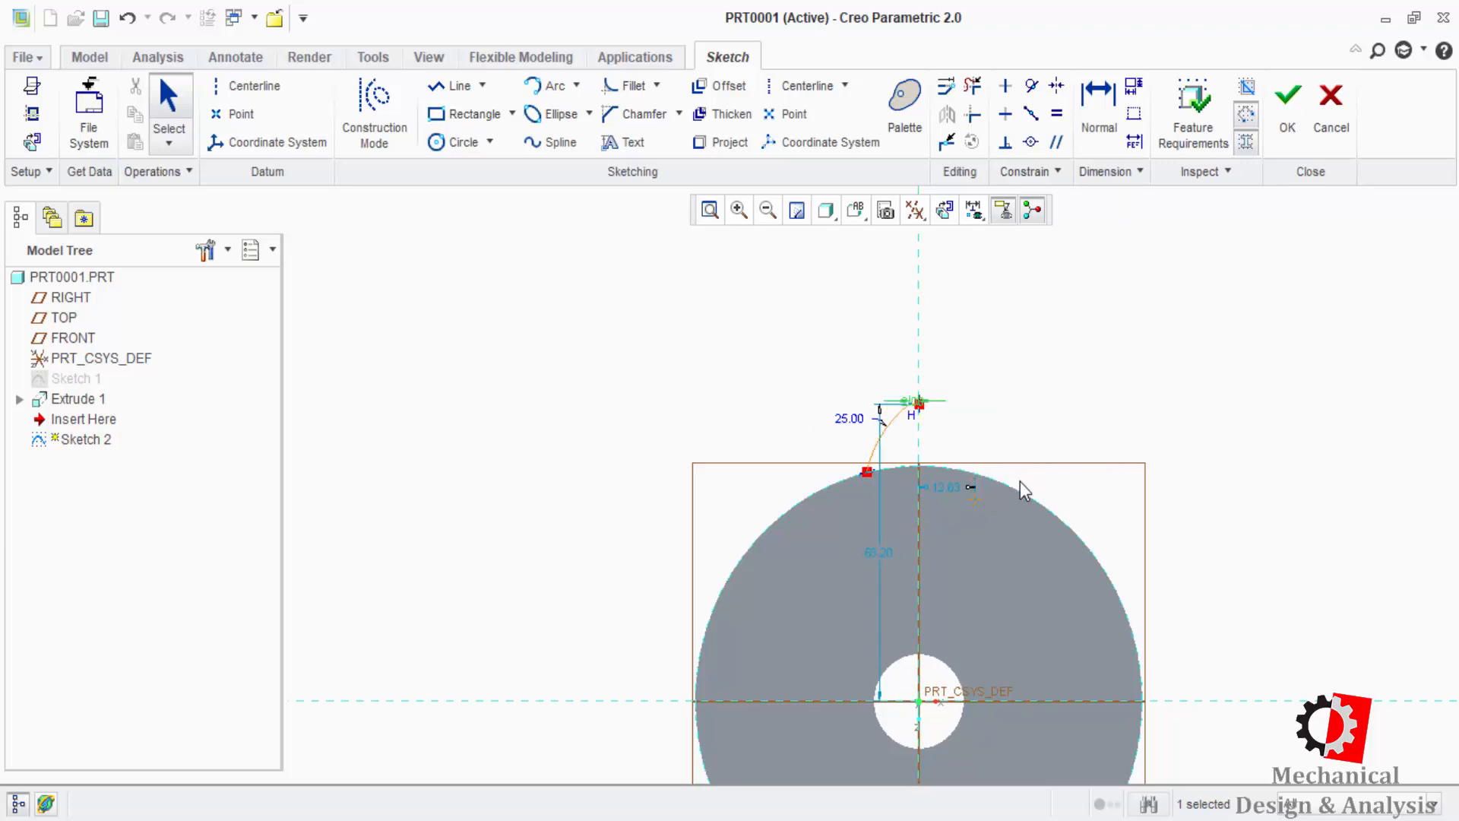
# - Dimension the arc's lower endpoint from the vertical reference and set the distance to 6
pyautogui.click(1095, 106)
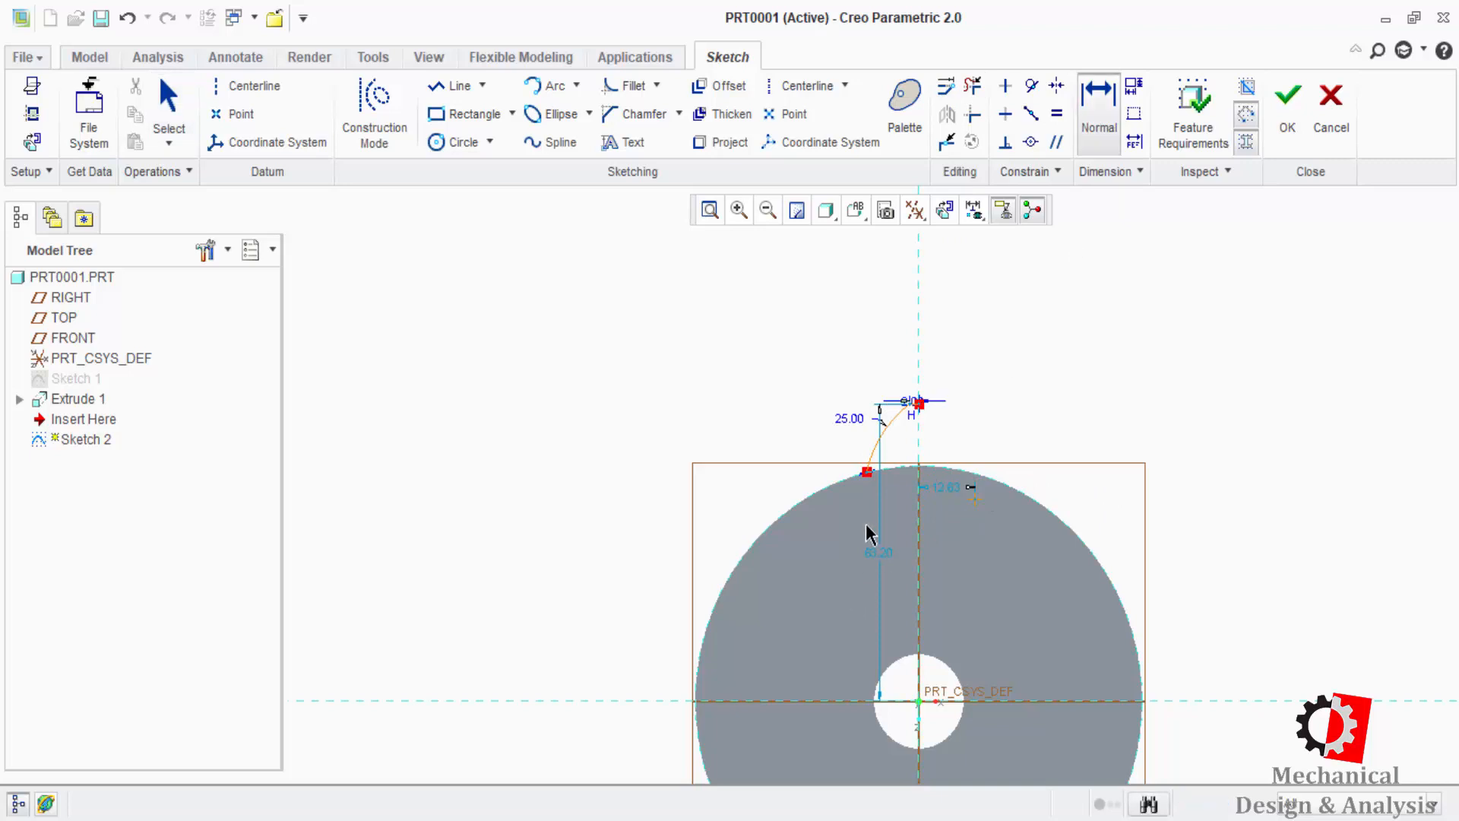
pyautogui.click(918, 482)
pyautogui.middleClick(879, 507)
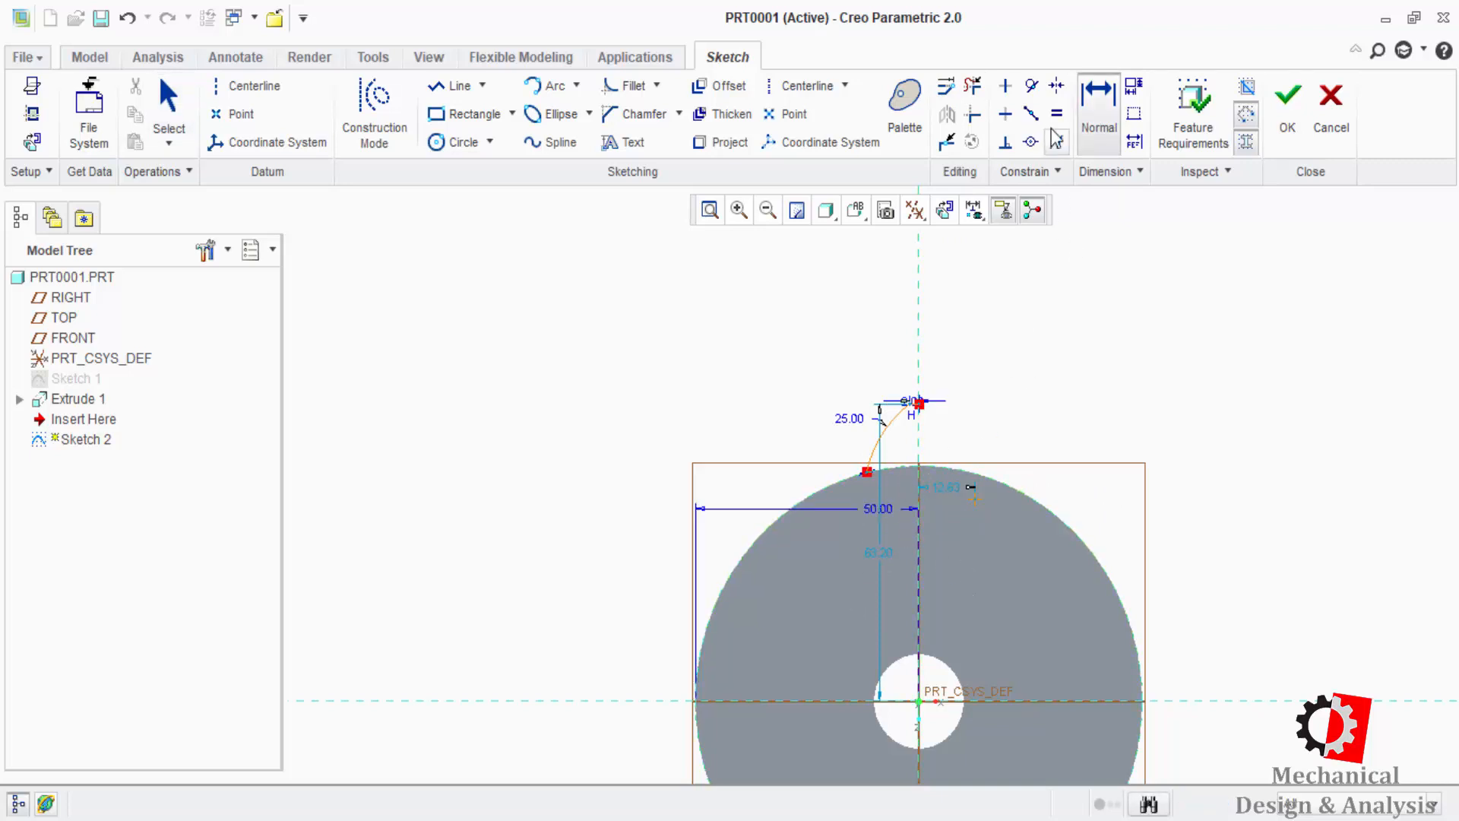
pyautogui.middleClick(895, 465)
pyautogui.write('66')
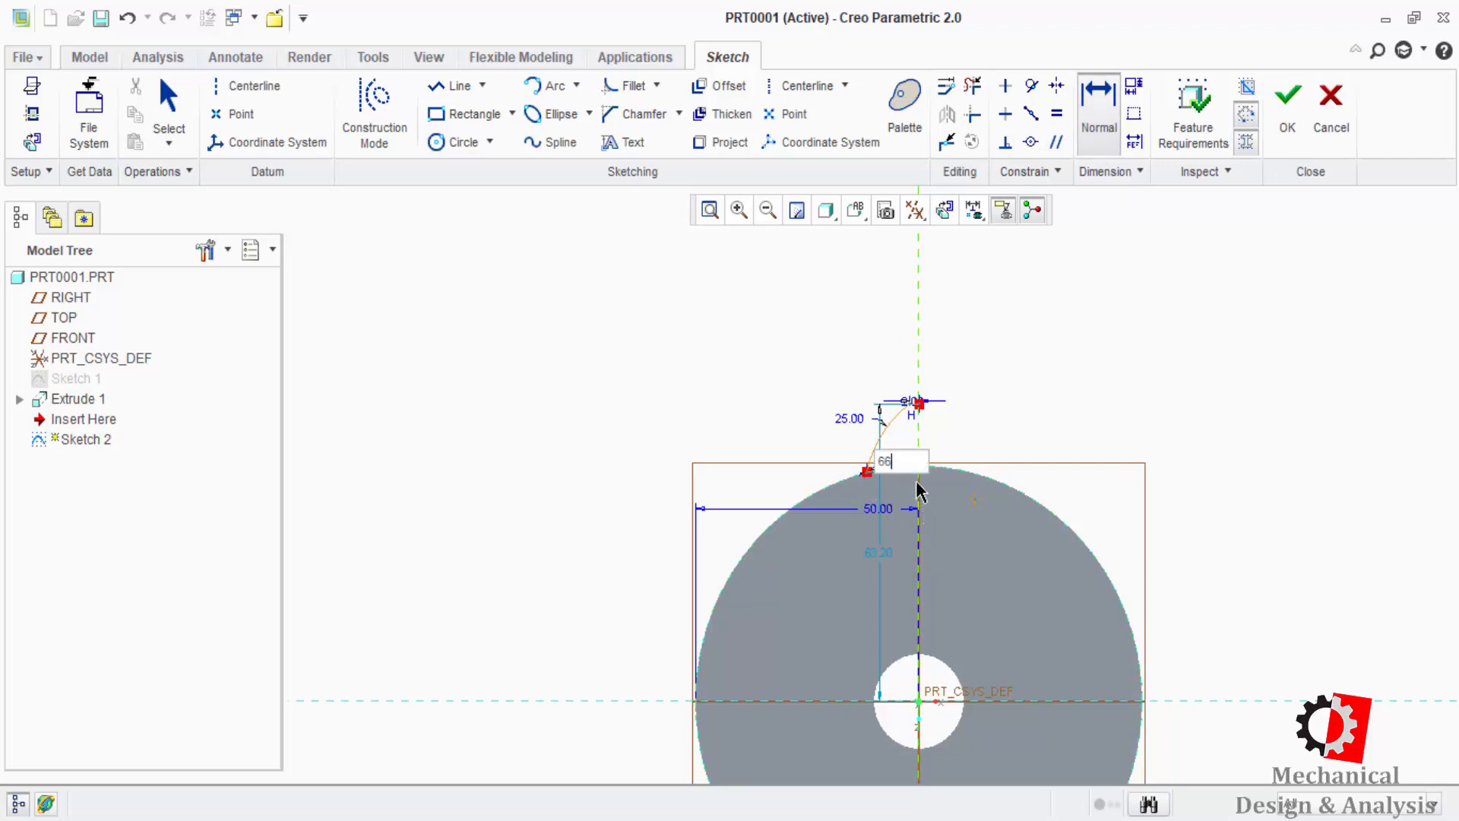
pyautogui.press('Return')
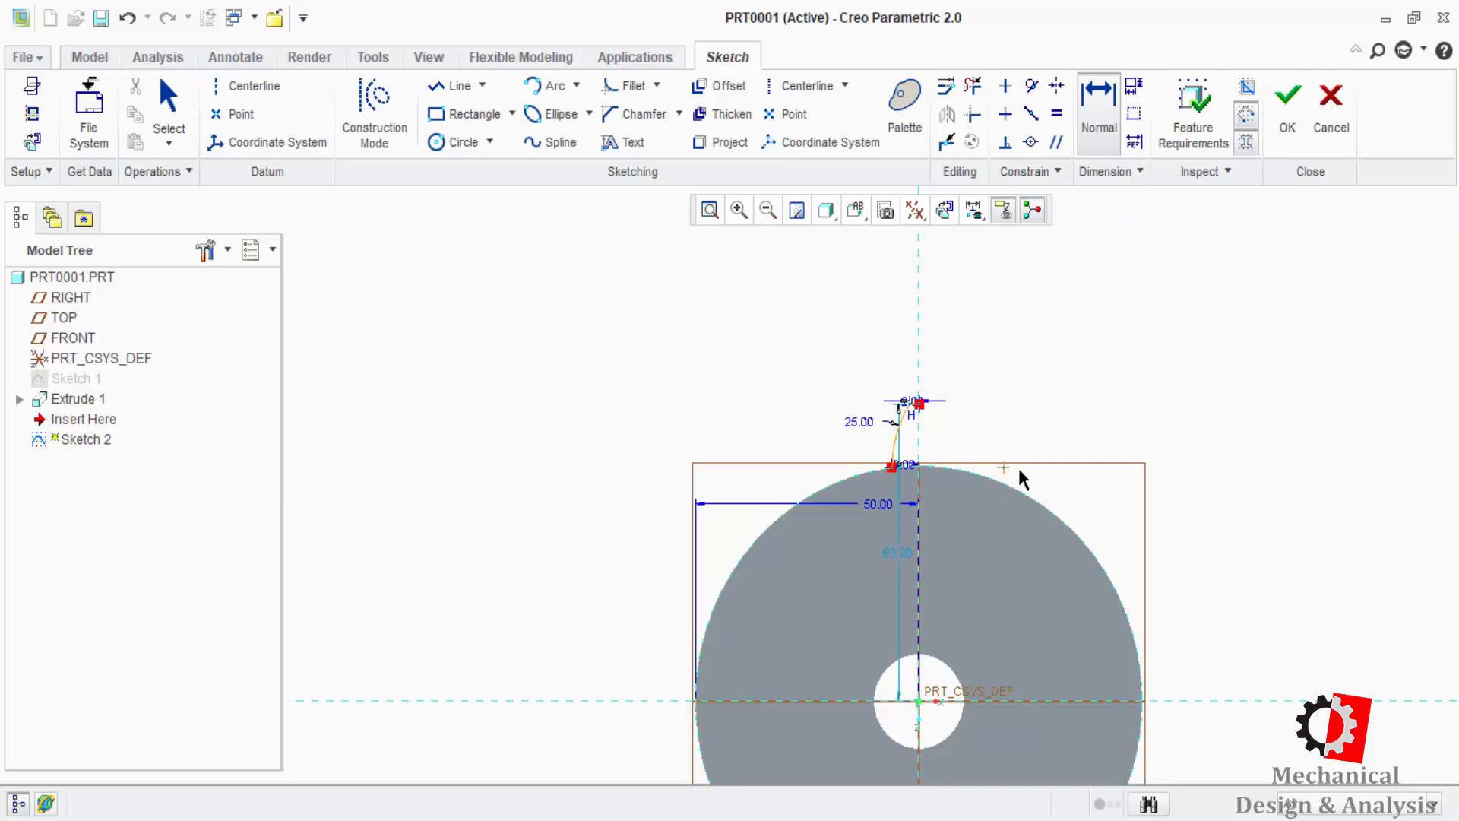
# - Delete the extra 50.00 dimension between the disc's outer edge and the vertical reference
pyautogui.middleClick(1006, 600)
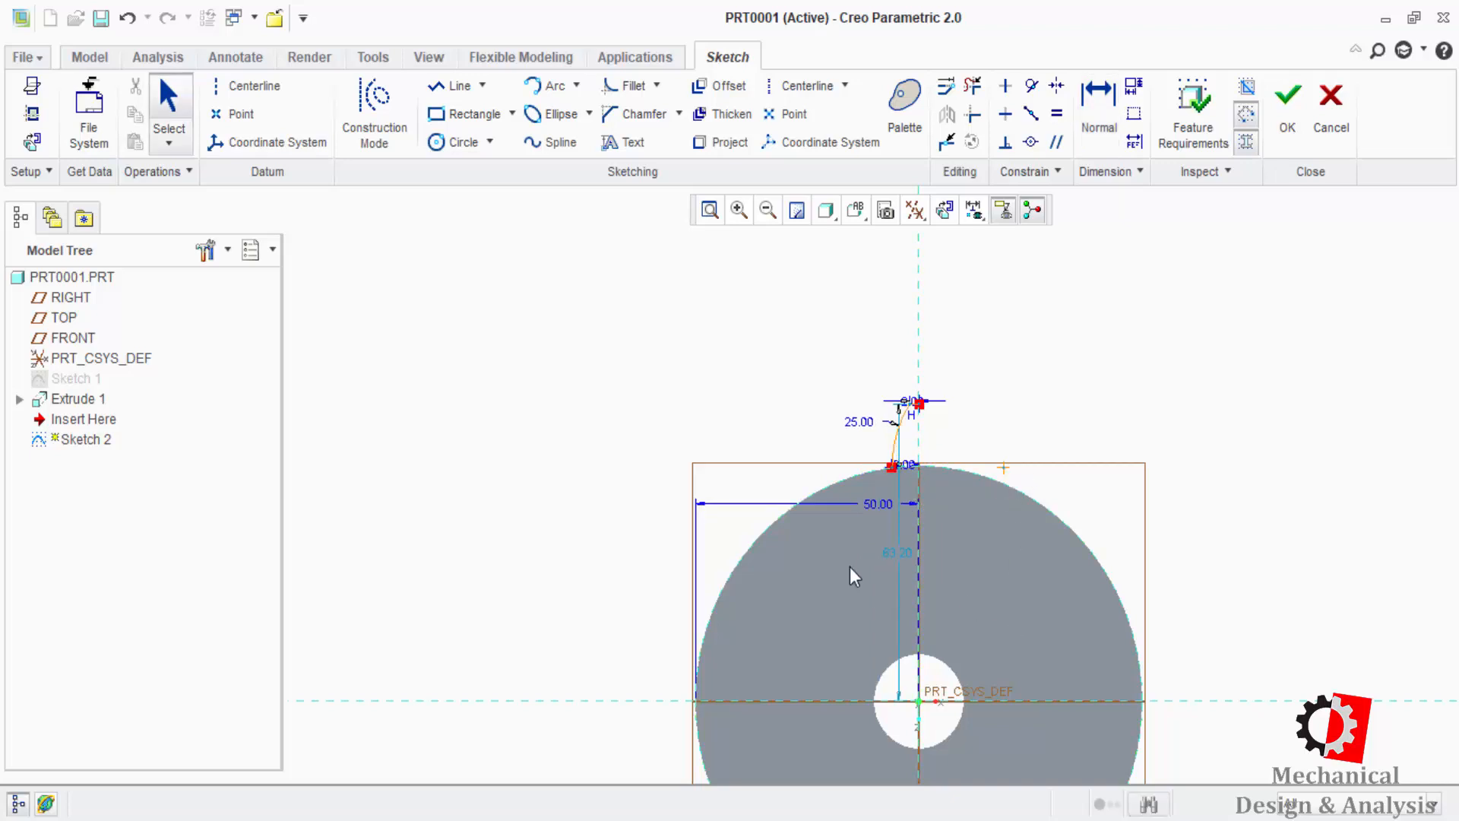
pyautogui.click(879, 505)
pyautogui.press('Delete')
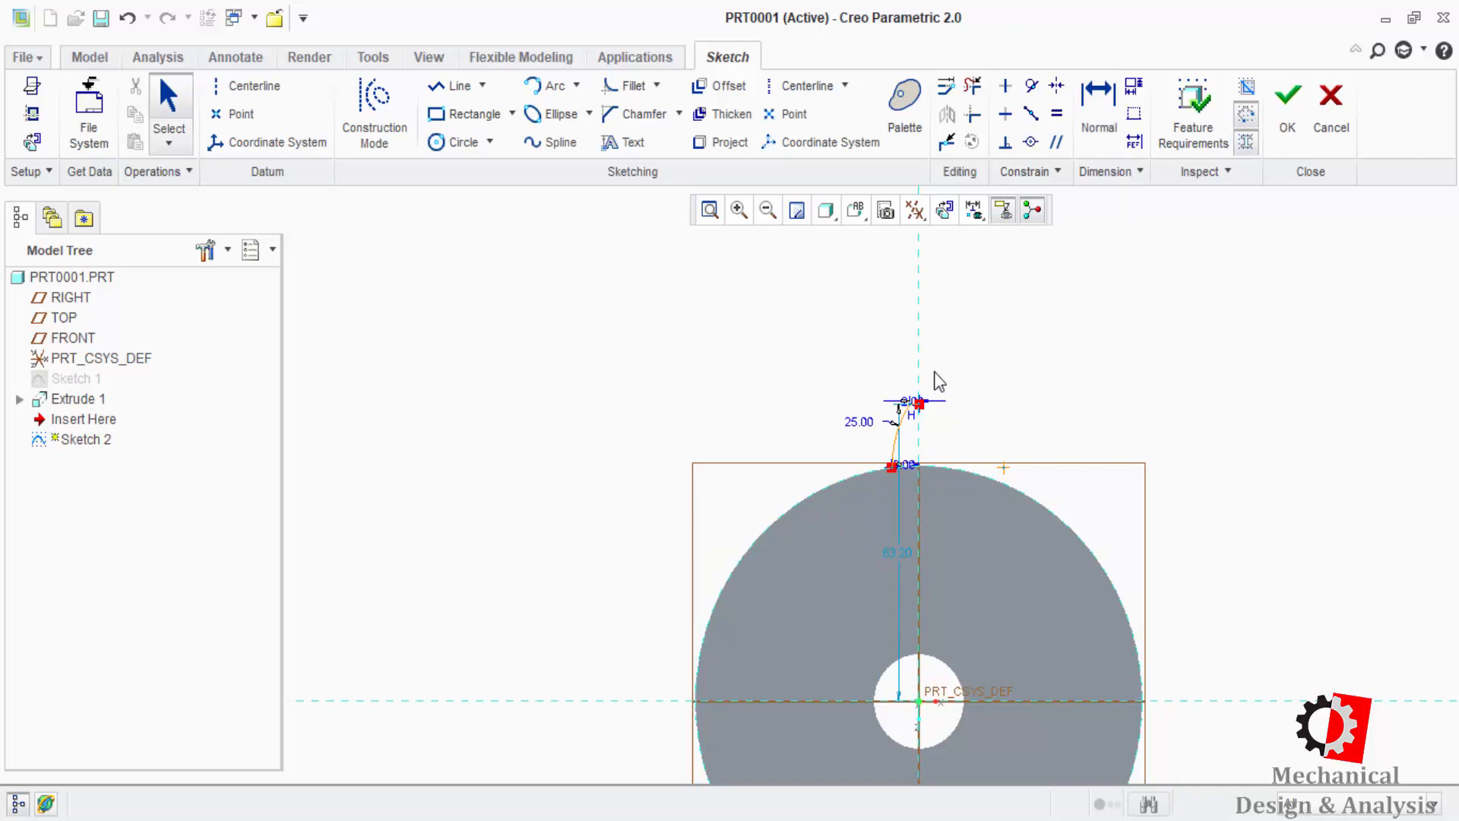
# - Draw a vertical centerline along the vertical reference through the disc's centre
pyautogui.click(804, 85)
pyautogui.click(919, 308)
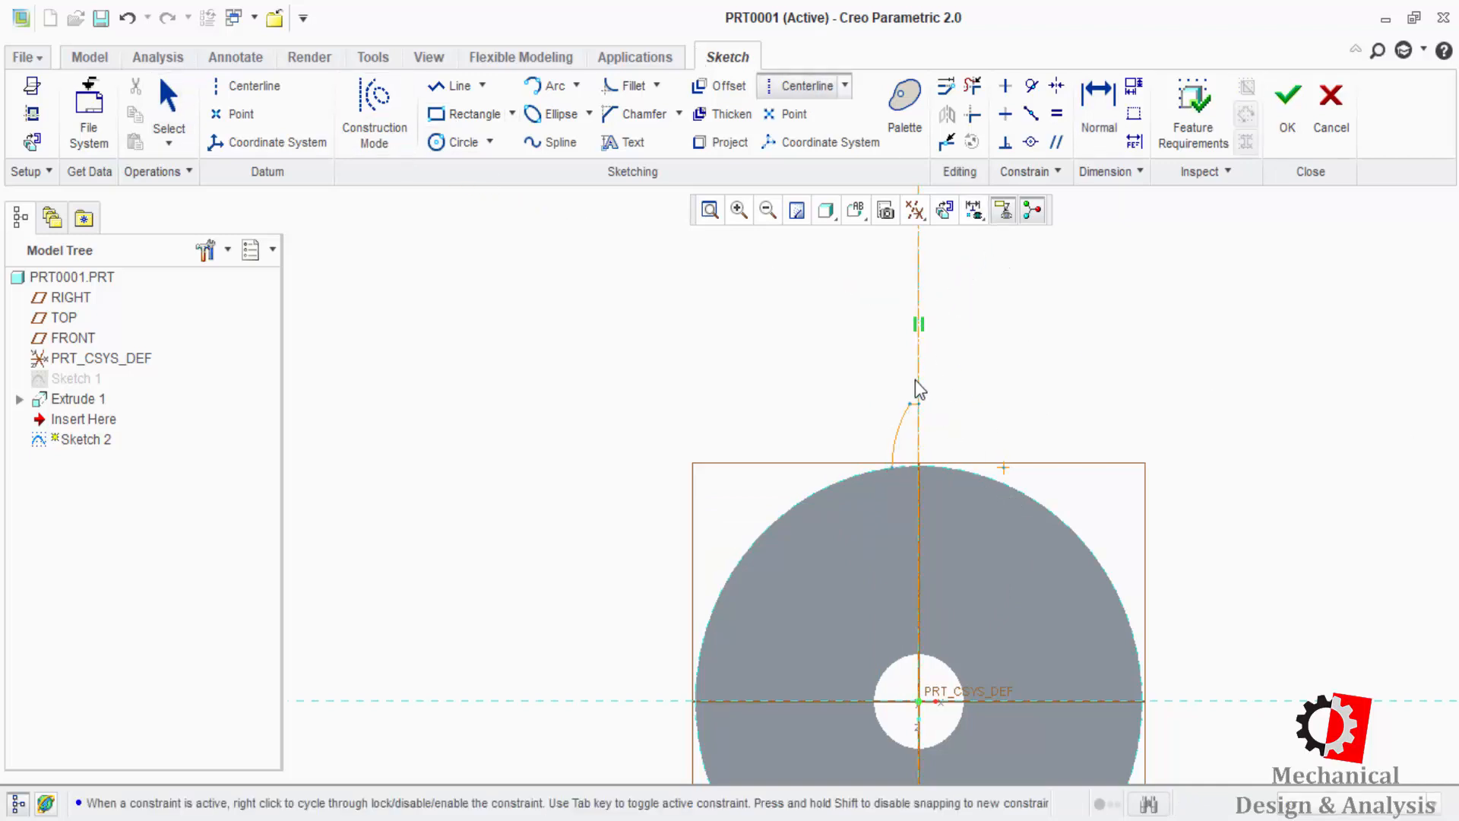
pyautogui.click(917, 381)
pyautogui.middleClick(845, 377)
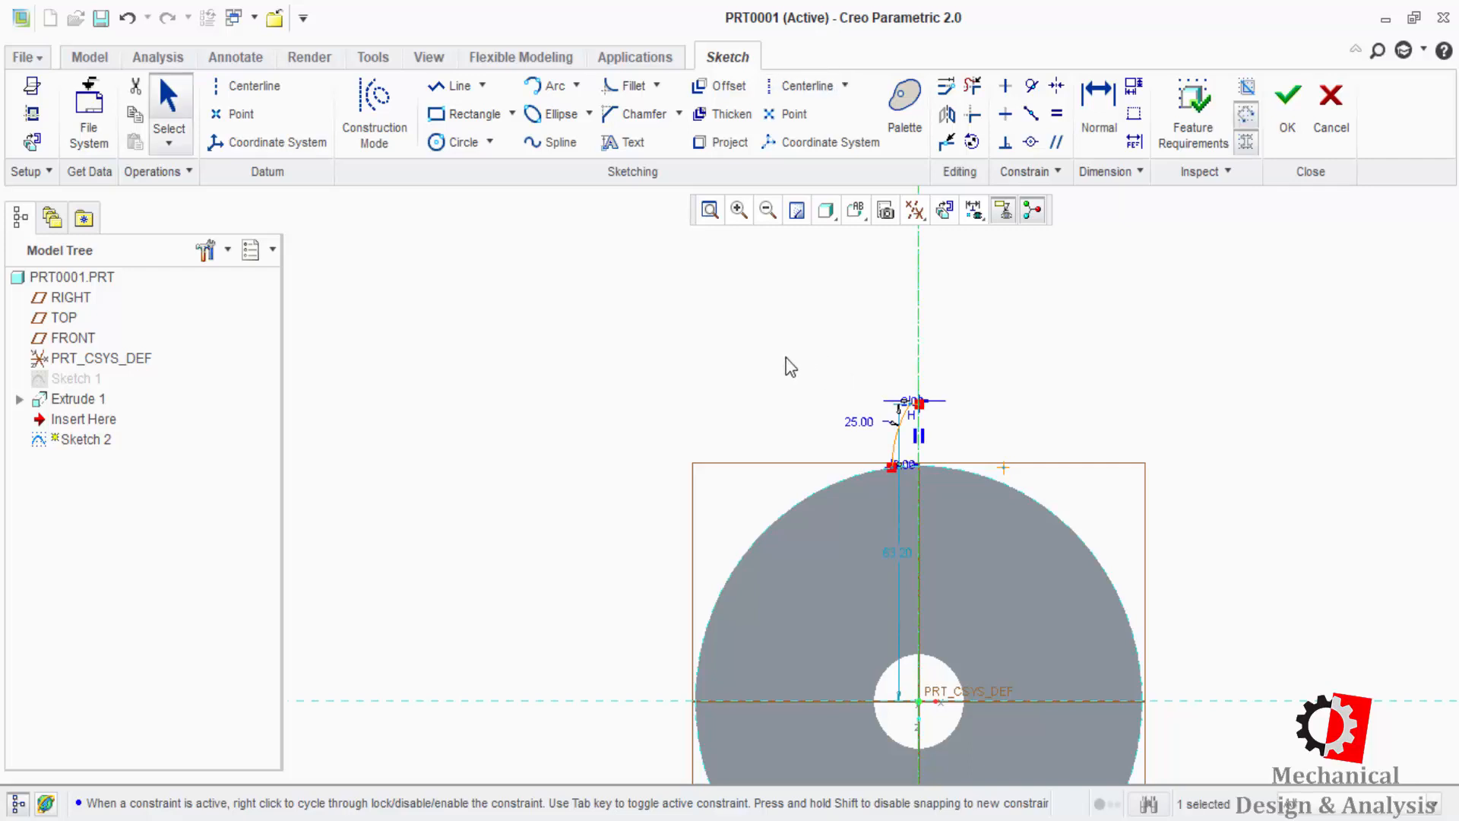
# - Mirror the arc and the short line about the vertical centerline to complete the tooth outline's other half
pyautogui.moveTo(790, 367); pyautogui.dragTo(1011, 532)
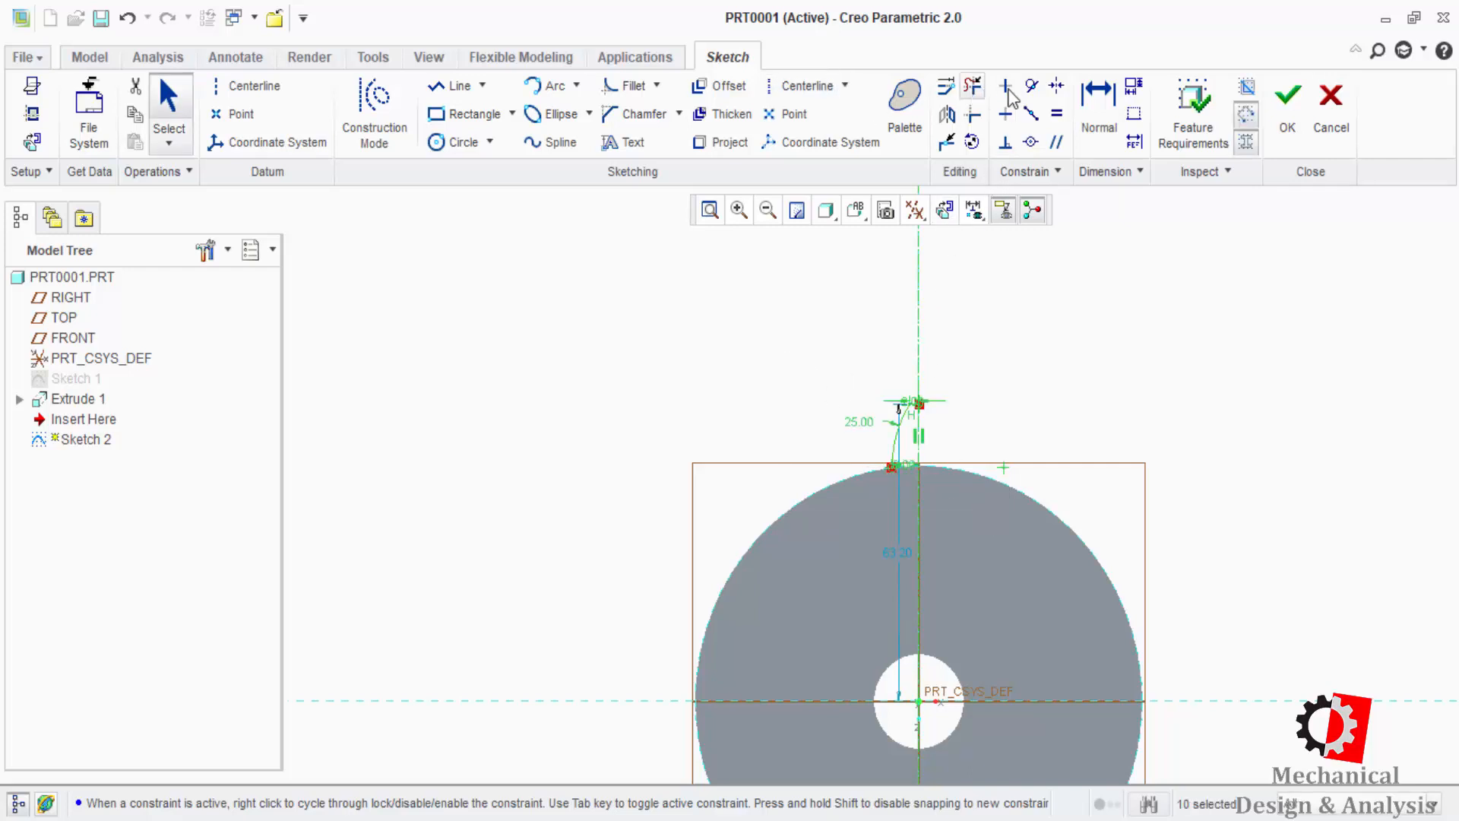
pyautogui.click(949, 115)
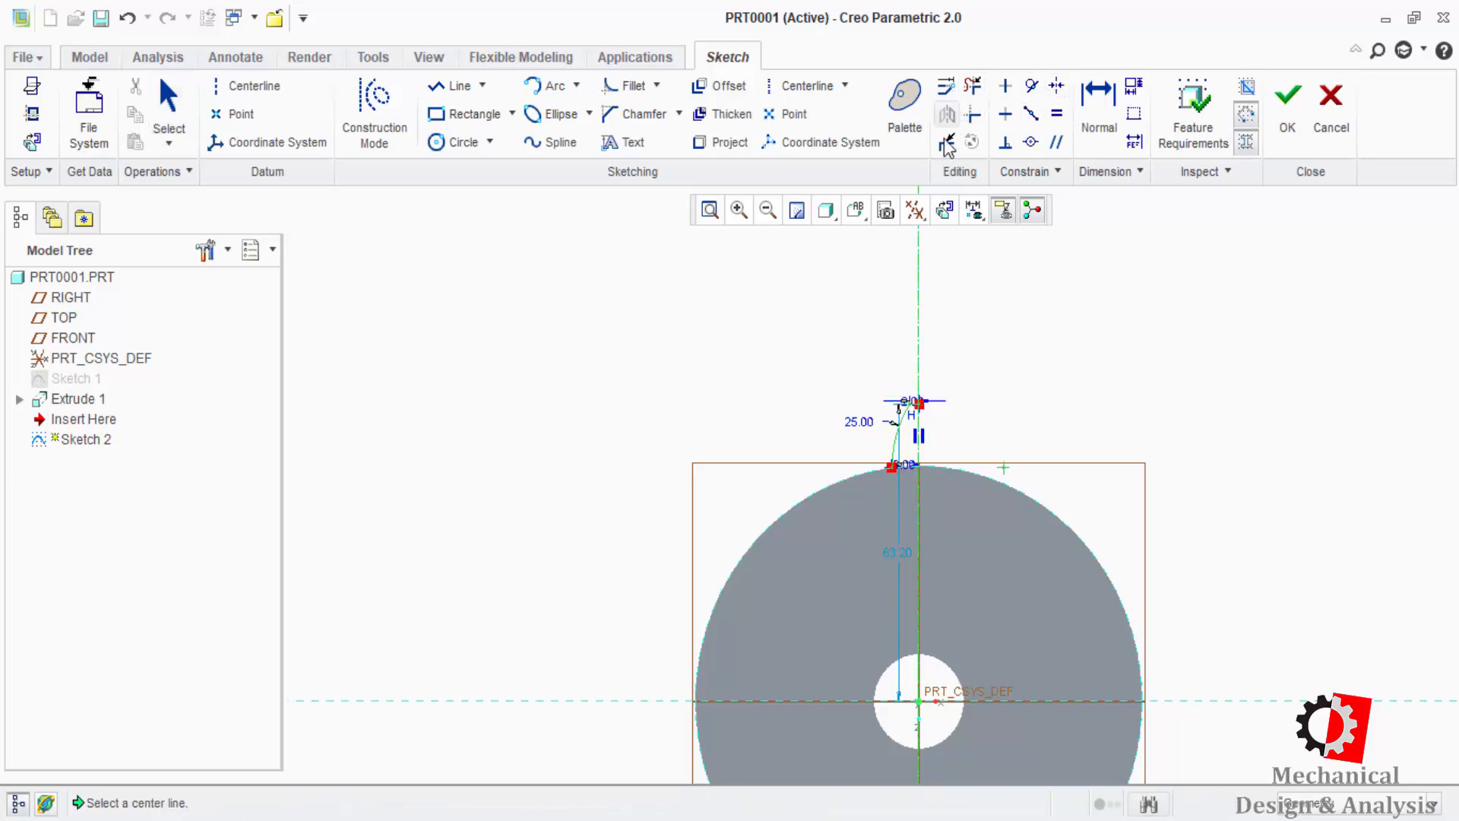
pyautogui.click(920, 316)
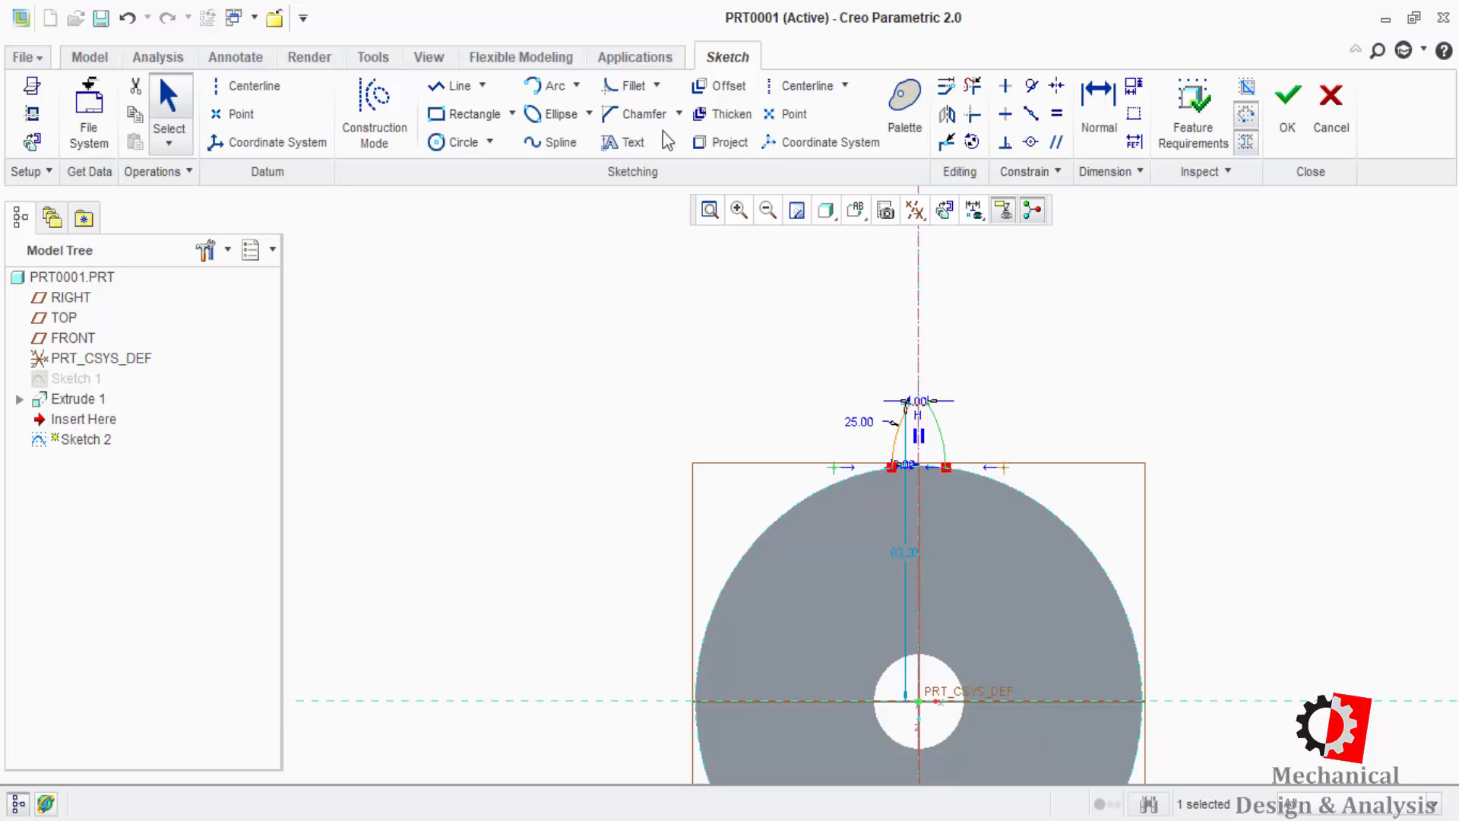
# - Project the upper half of the disc's outer edge into the tooth sketch
pyautogui.click(720, 142)
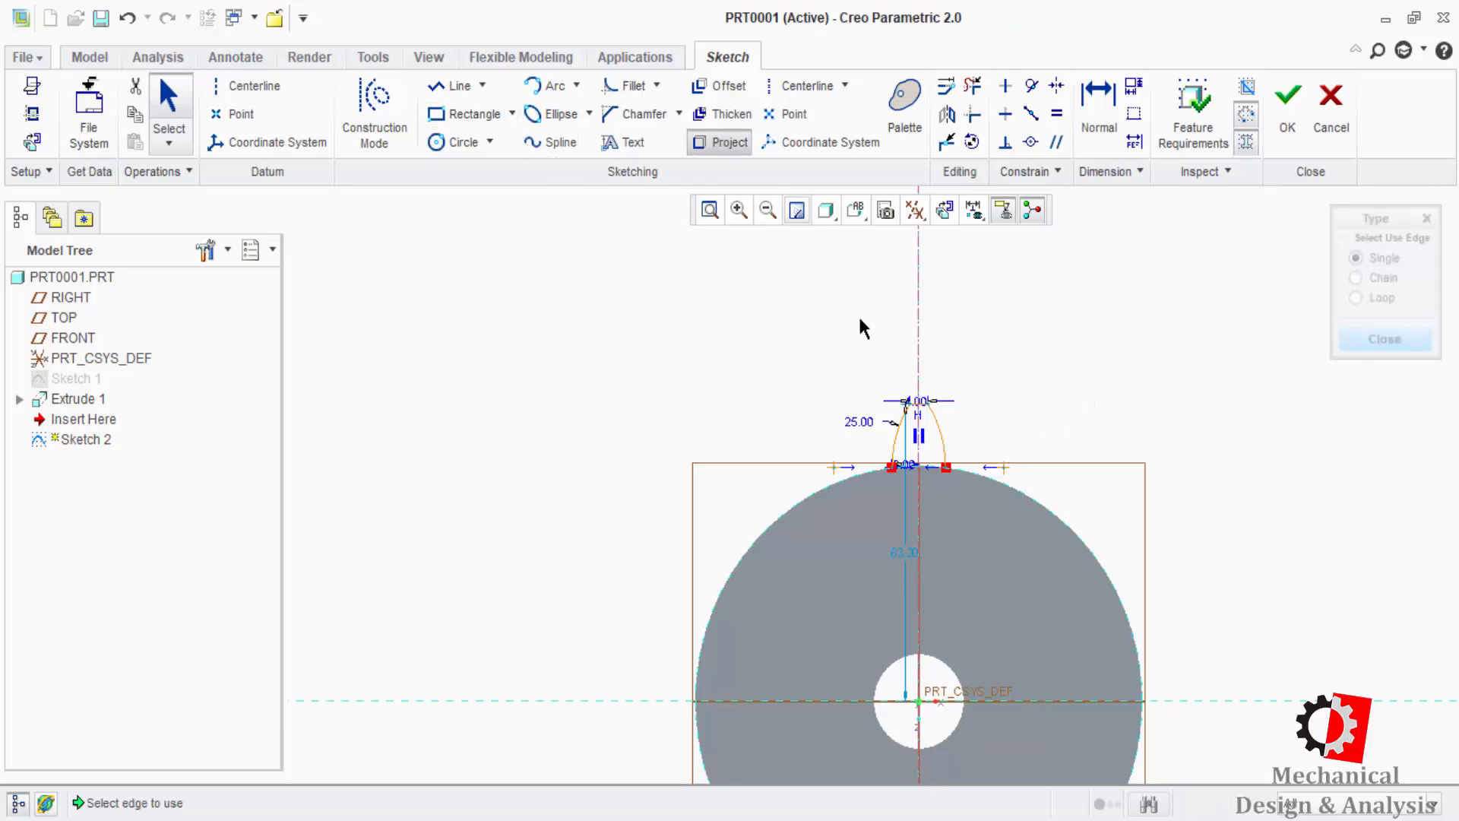
pyautogui.click(940, 472)
pyautogui.click(973, 85)
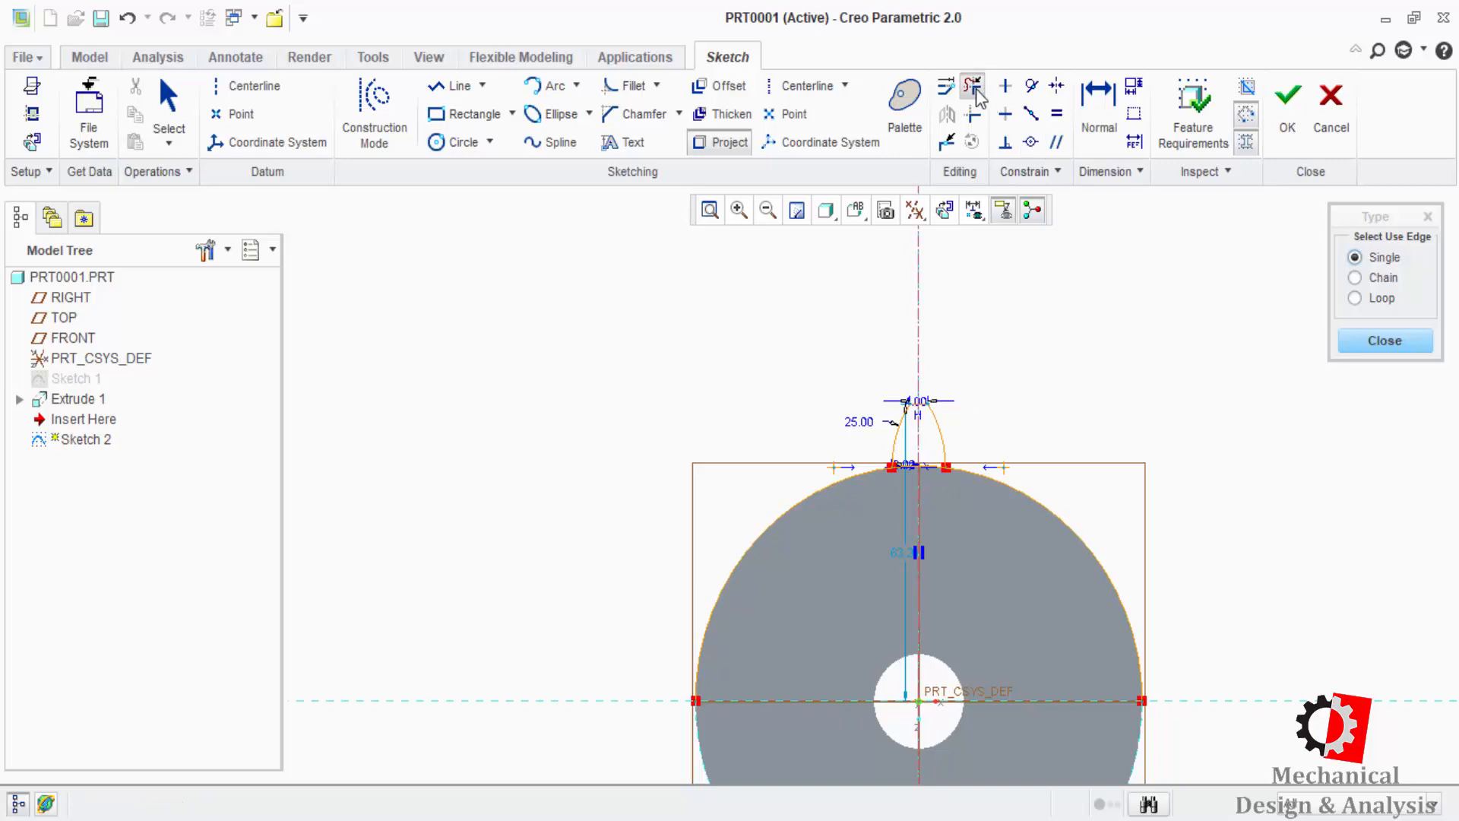
pyautogui.middleClick(771, 588)
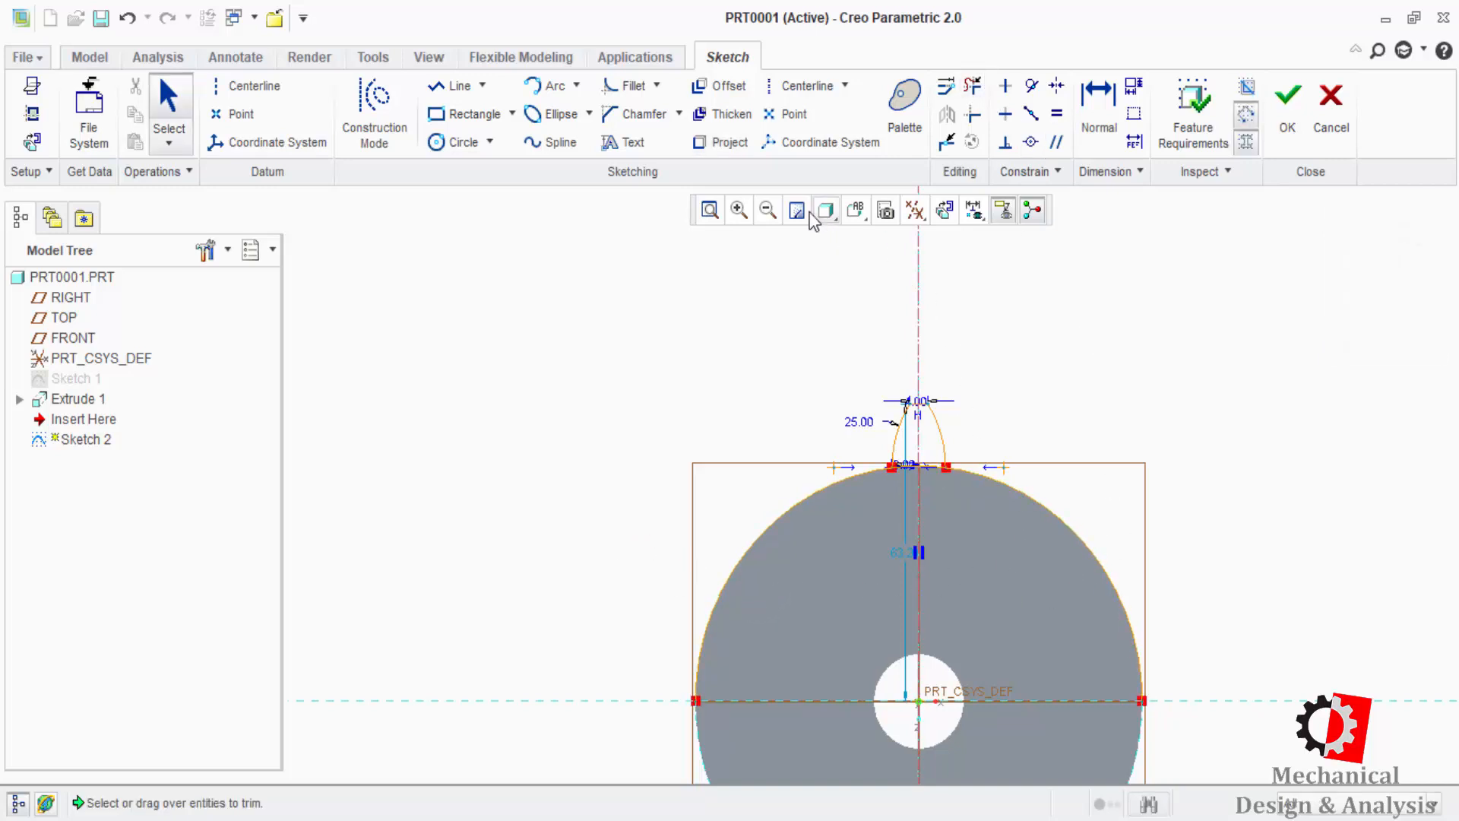
# - Trim away the projected edge on both sides of the tooth, leaving only the portion beneath it, and finish the sketch
pyautogui.click(738, 210)
pyautogui.click(825, 435)
pyautogui.click(1065, 541)
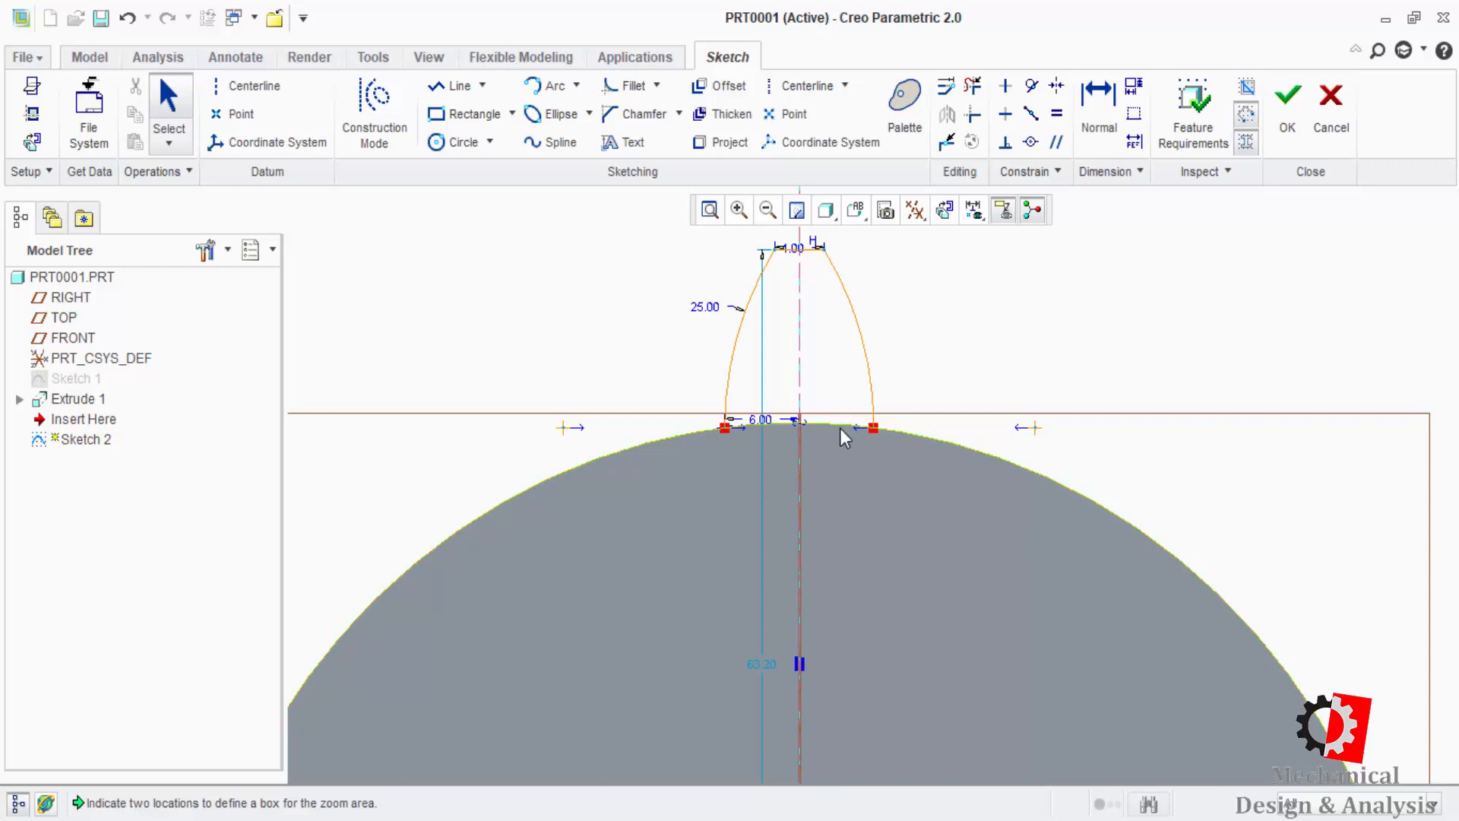
pyautogui.click(972, 85)
pyautogui.click(635, 477)
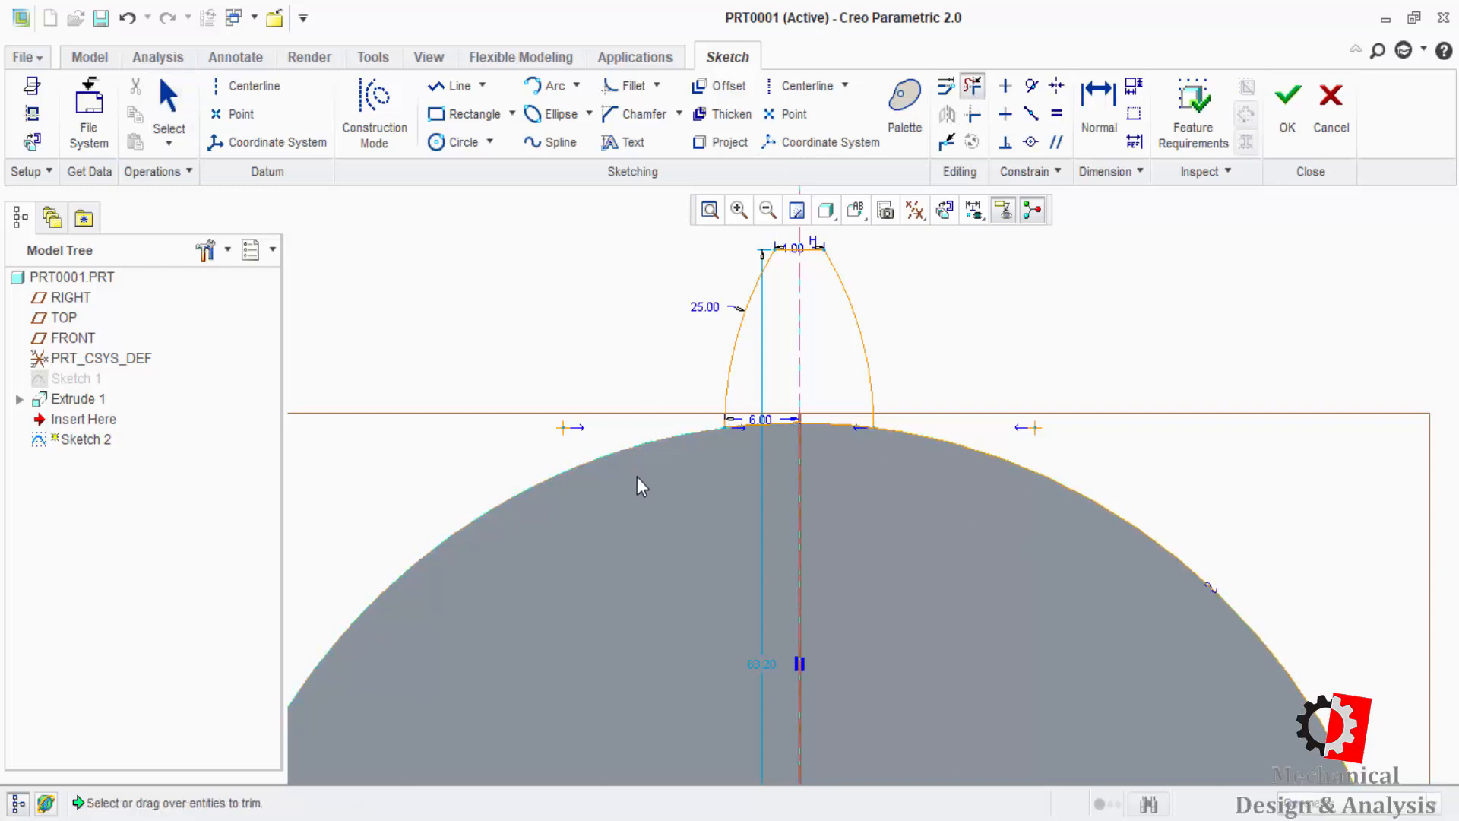
pyautogui.click(1057, 83)
pyautogui.click(972, 86)
pyautogui.click(1001, 461)
pyautogui.middleClick(1002, 482)
pyautogui.click(1287, 122)
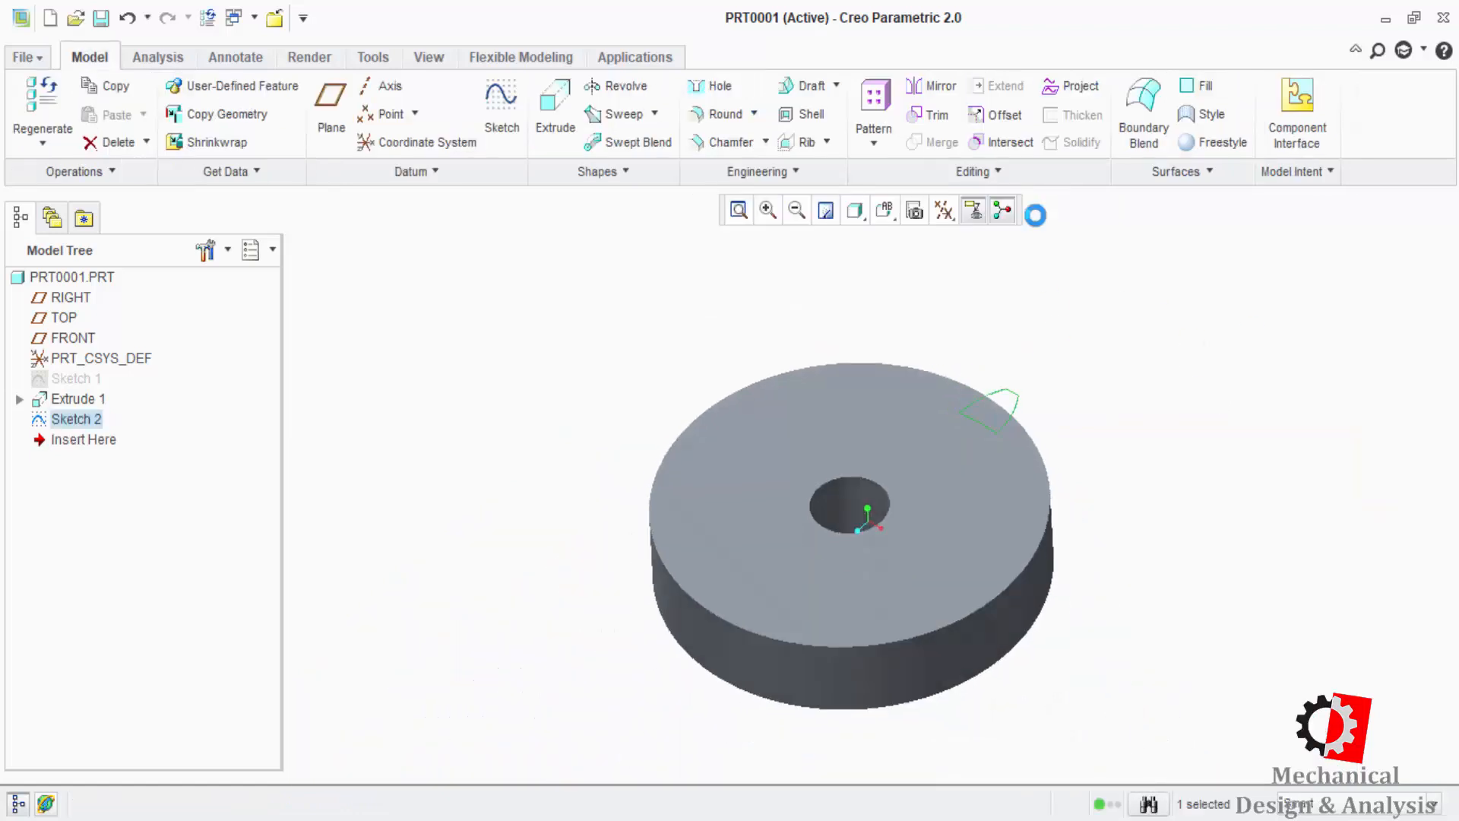
# - Extrude the tooth sketch with Side 1 set to To Selected, ending at the disc's upper face
pyautogui.click(179, 173)
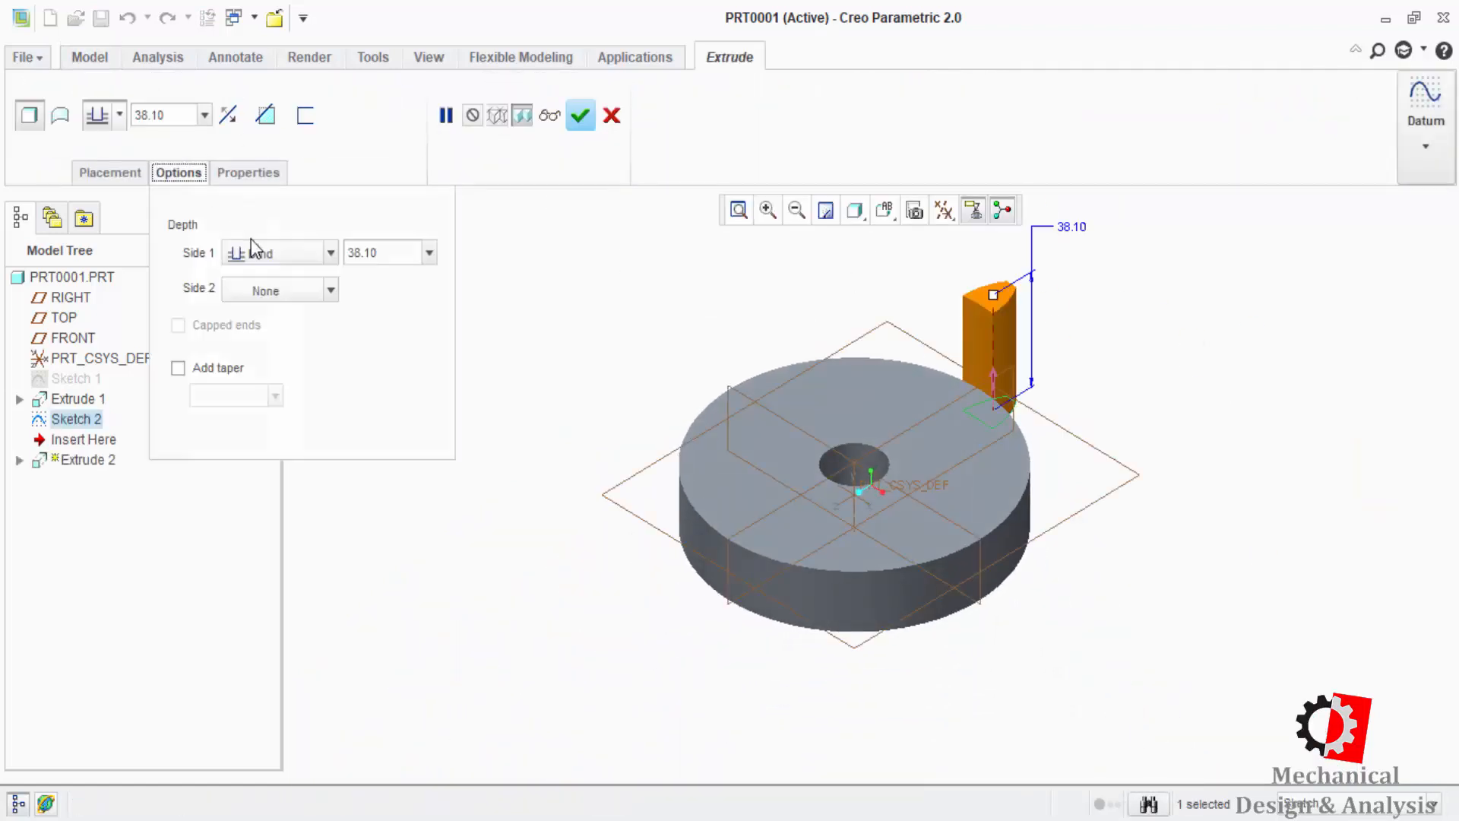
pyautogui.click(281, 254)
pyautogui.scroll(-1, 283, 348)
pyautogui.click(282, 354)
pyautogui.click(919, 374)
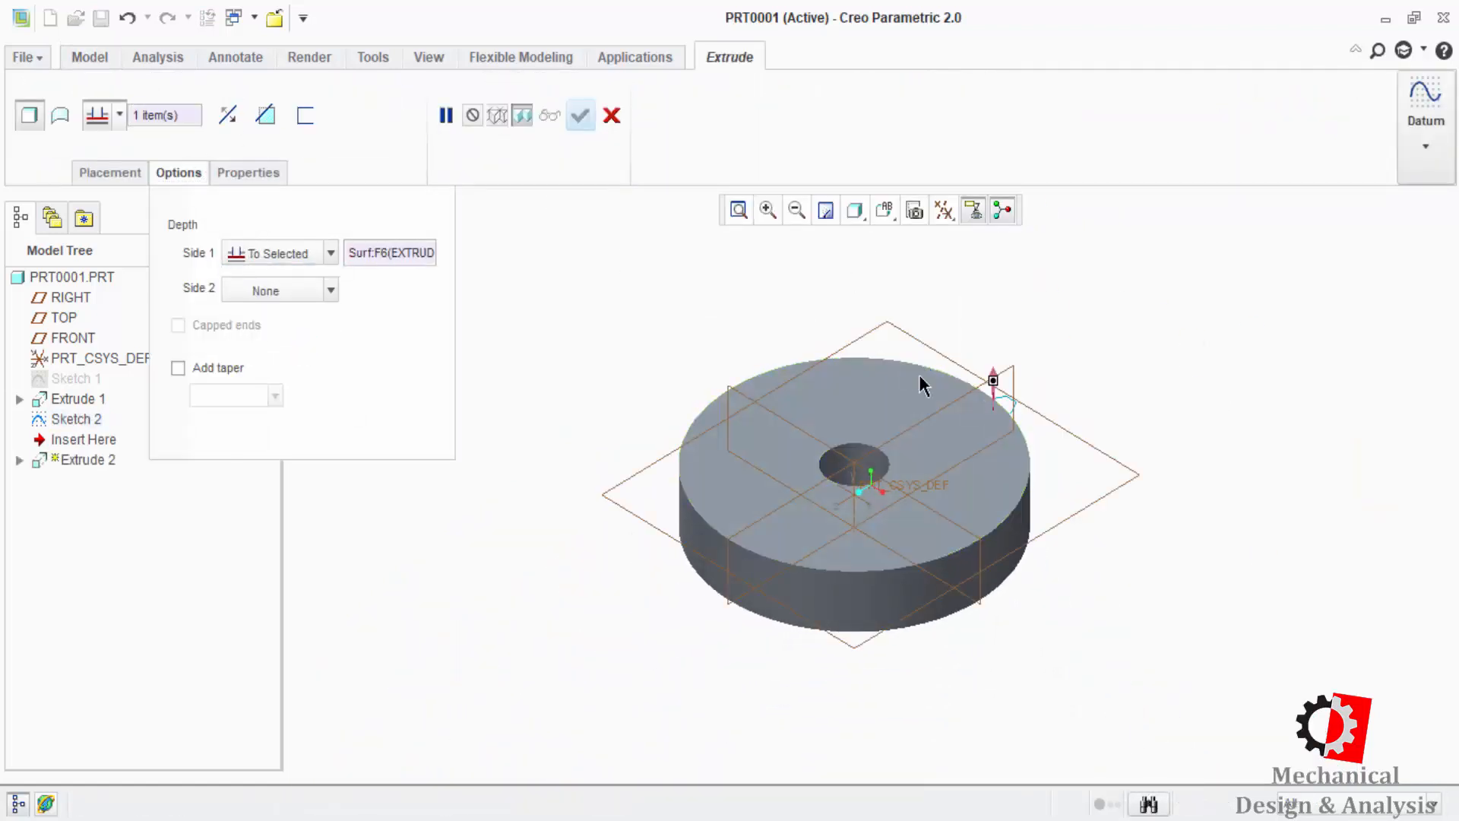
pyautogui.click(580, 116)
# - Pattern the tooth about the disc's central axis with 18 instances spread evenly over 360 degrees
pyautogui.click(863, 140)
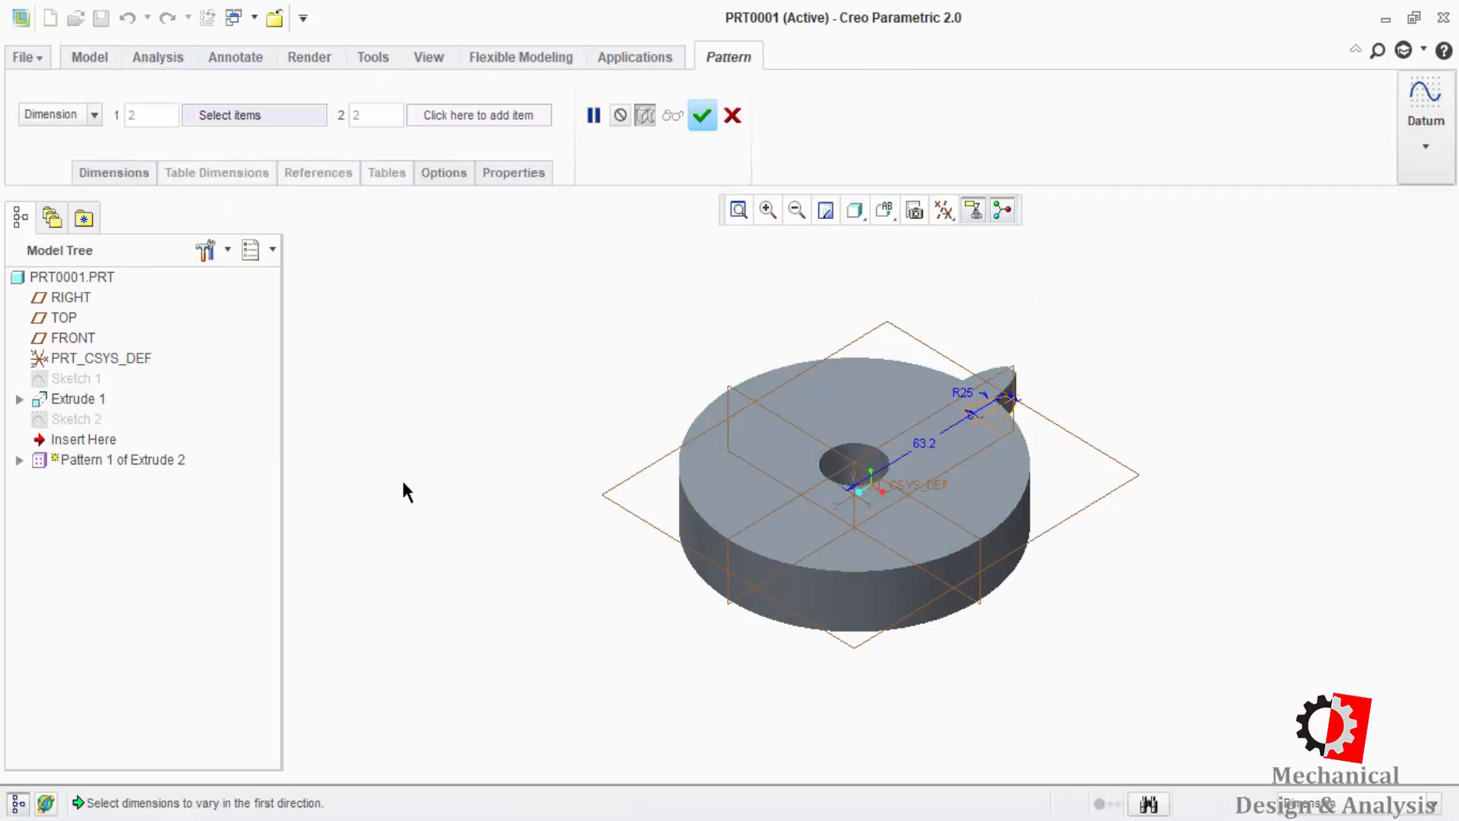
pyautogui.click(94, 114)
pyautogui.click(42, 173)
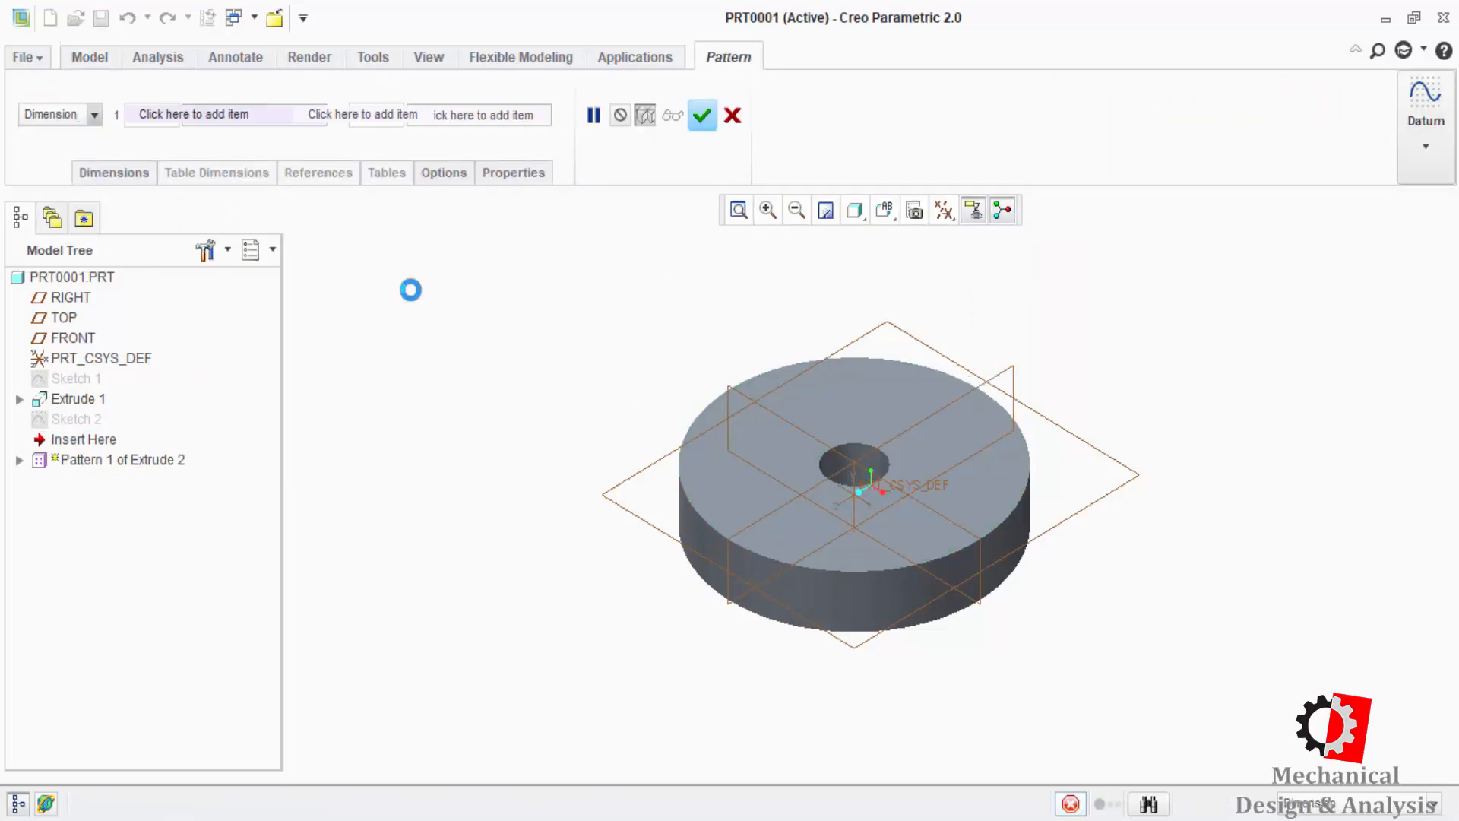
pyautogui.click(857, 483)
pyautogui.doubleClick(395, 115)
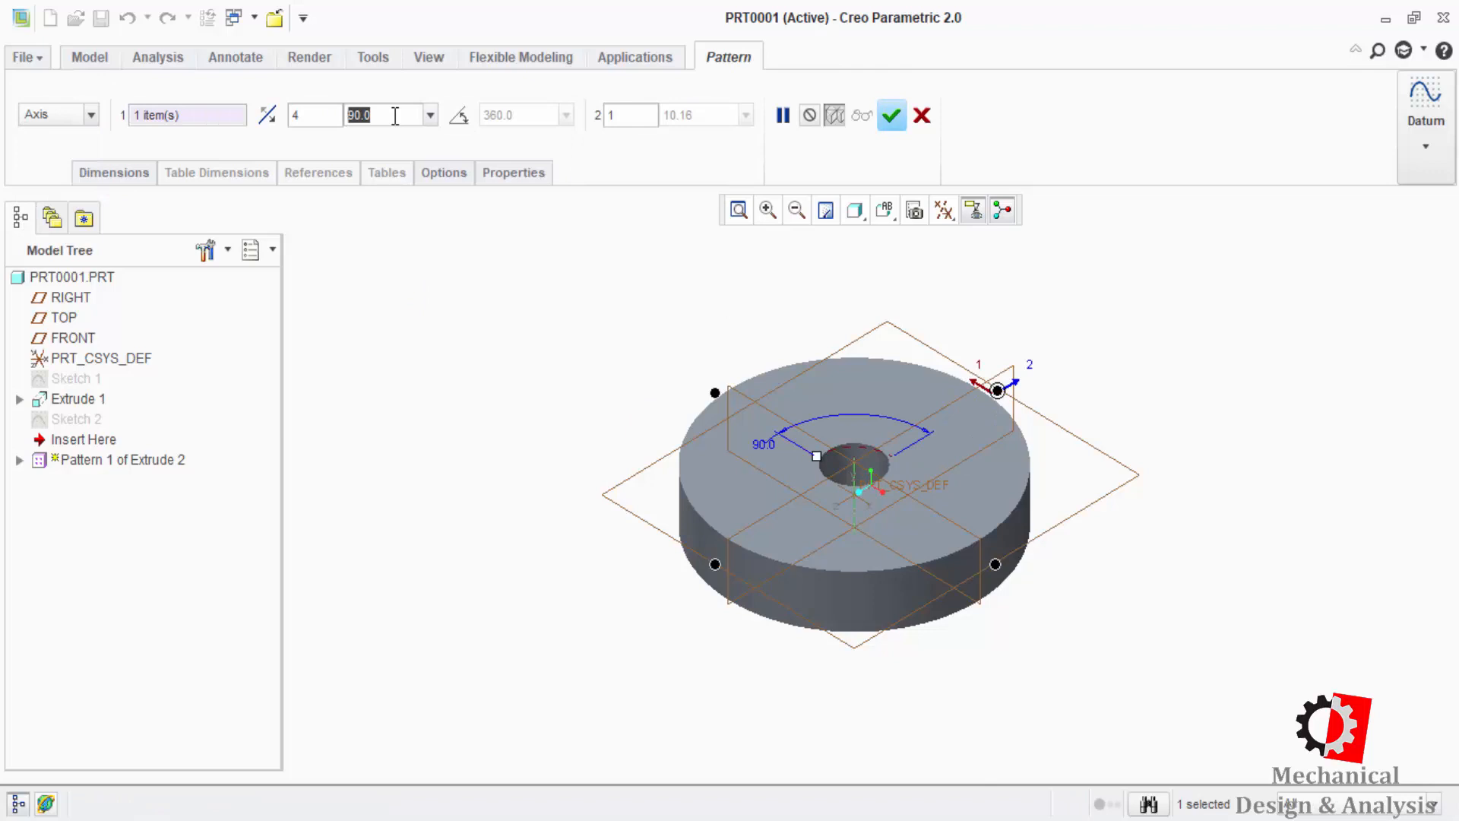
pyautogui.click(313, 123)
pyautogui.write('18')
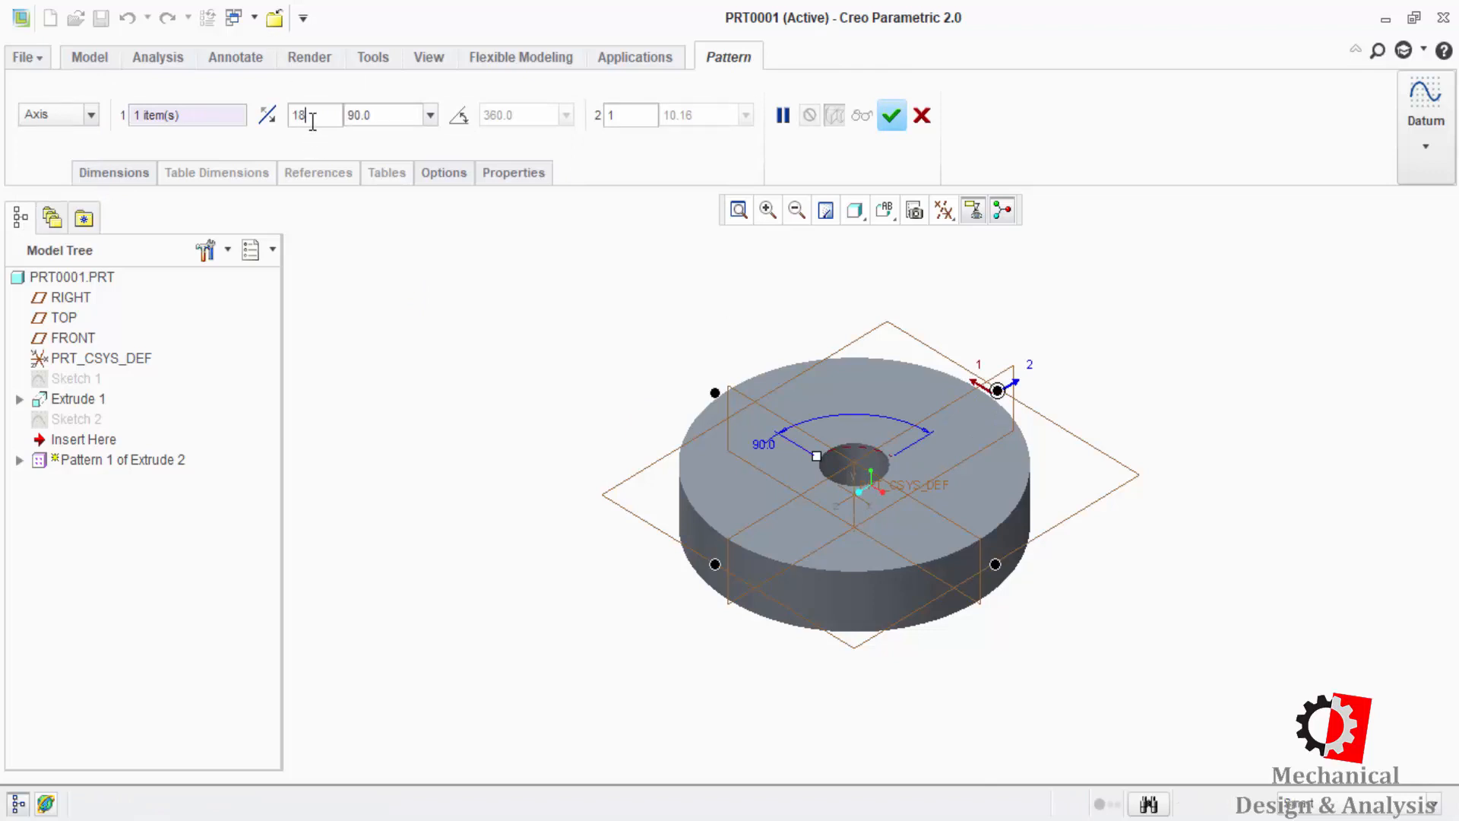
pyautogui.click(457, 115)
pyautogui.middleClick(1011, 514)
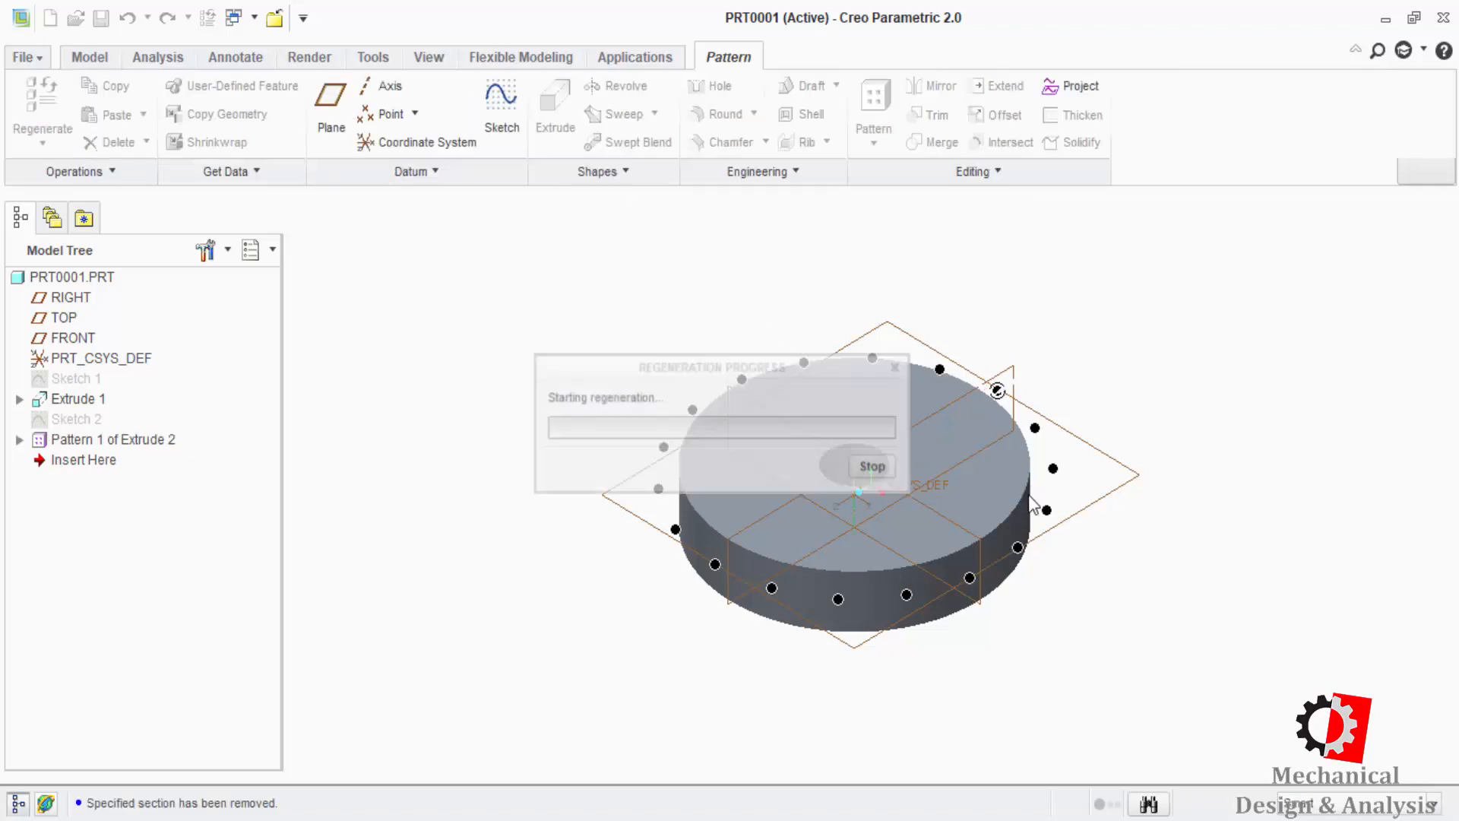
# - Redefine the pattern's first tooth extrusion with Side 2 set to To Selected, reaching the disc's opposite face
pyautogui.moveTo(1151, 535); pyautogui.dragTo(1152, 341, button='middle')
pyautogui.click(76, 398)
pyautogui.click(19, 440)
pyautogui.rightClick(130, 460)
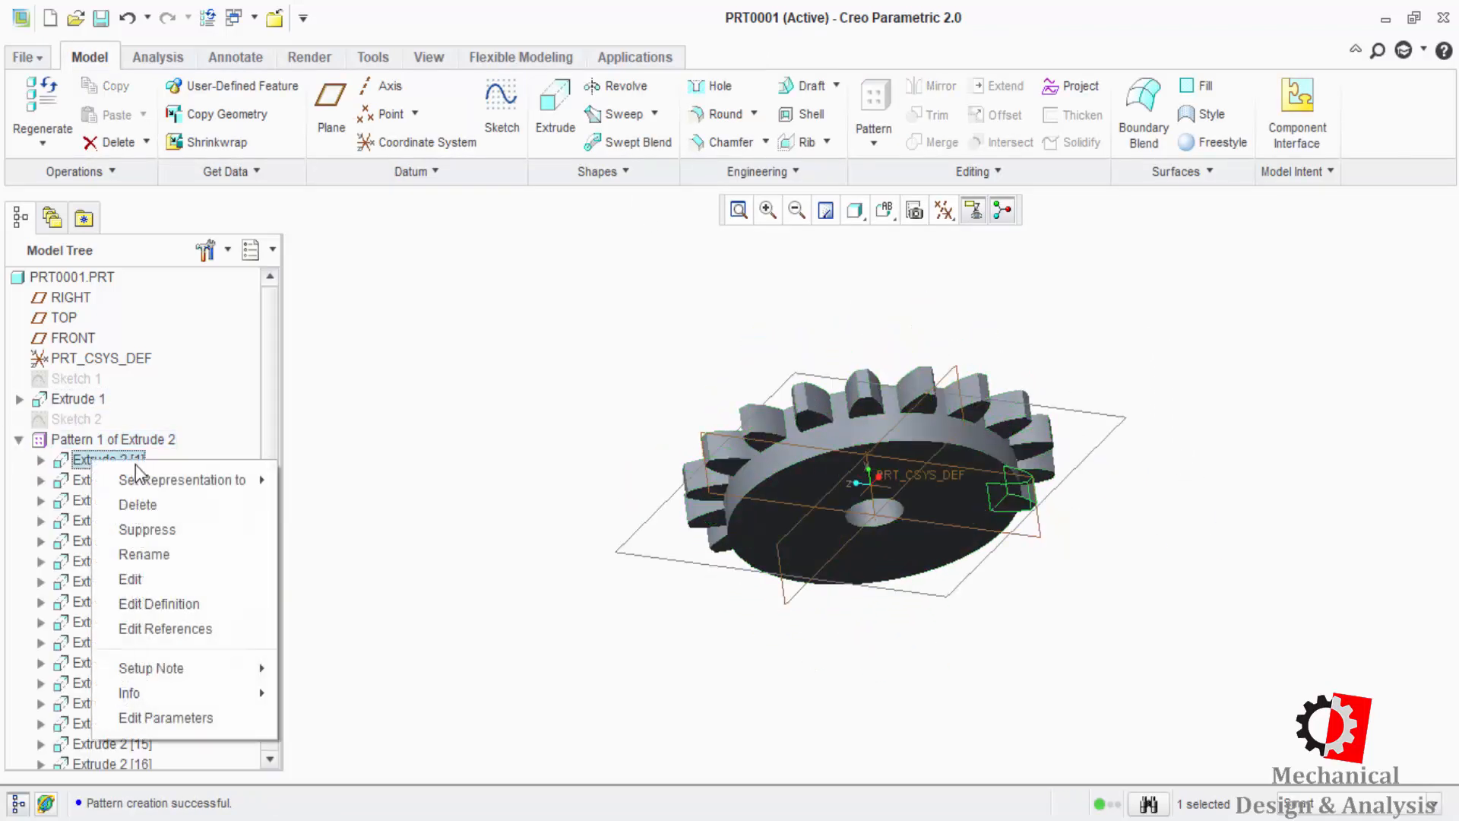
pyautogui.click(172, 603)
pyautogui.click(125, 172)
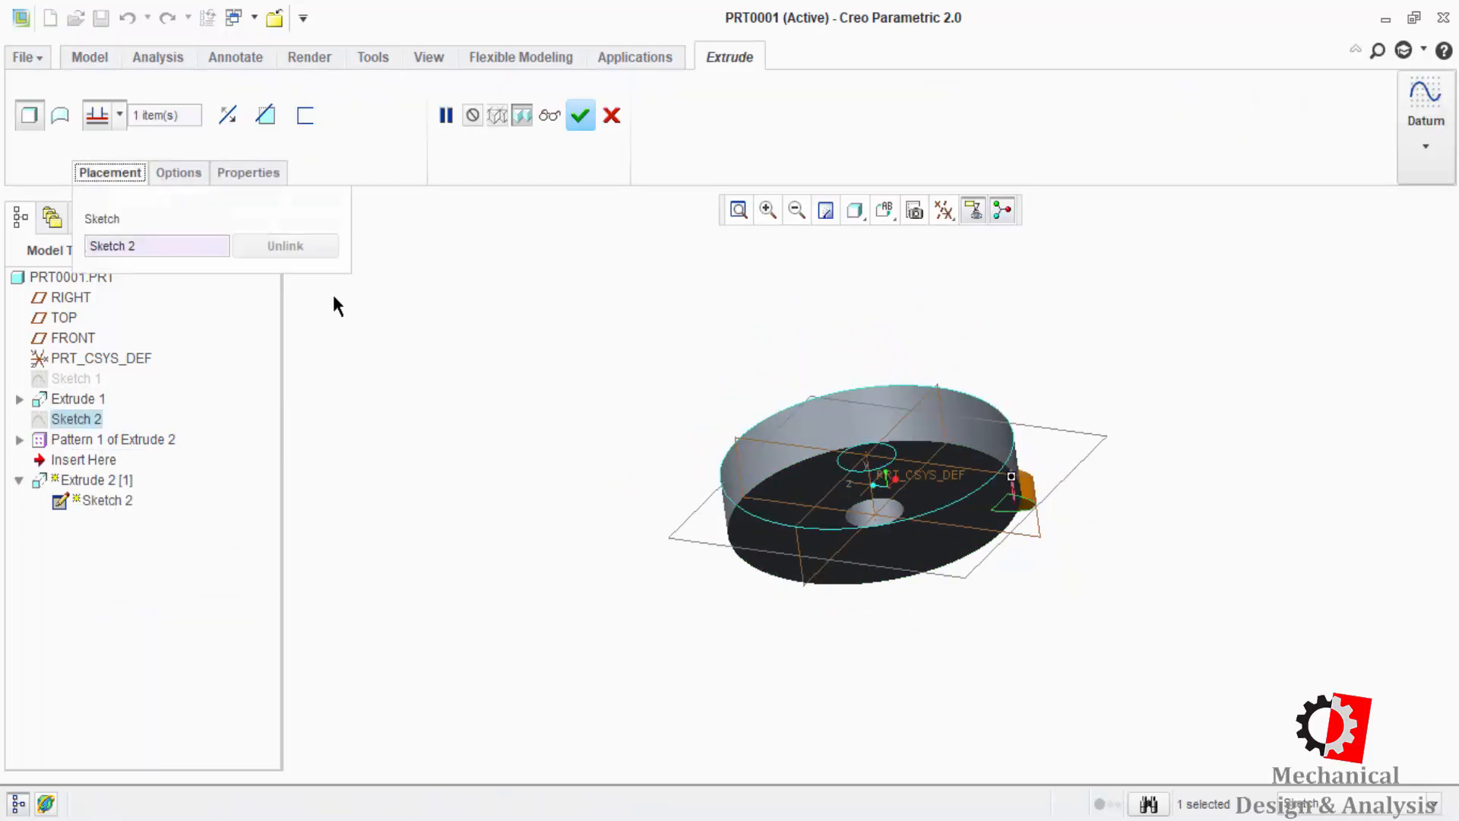
pyautogui.moveTo(532, 494)
pyautogui.mouseDown(button='middle')
pyautogui.moveTo(557, 511)
pyautogui.moveTo(456, 521)
pyautogui.mouseUp(button='middle')
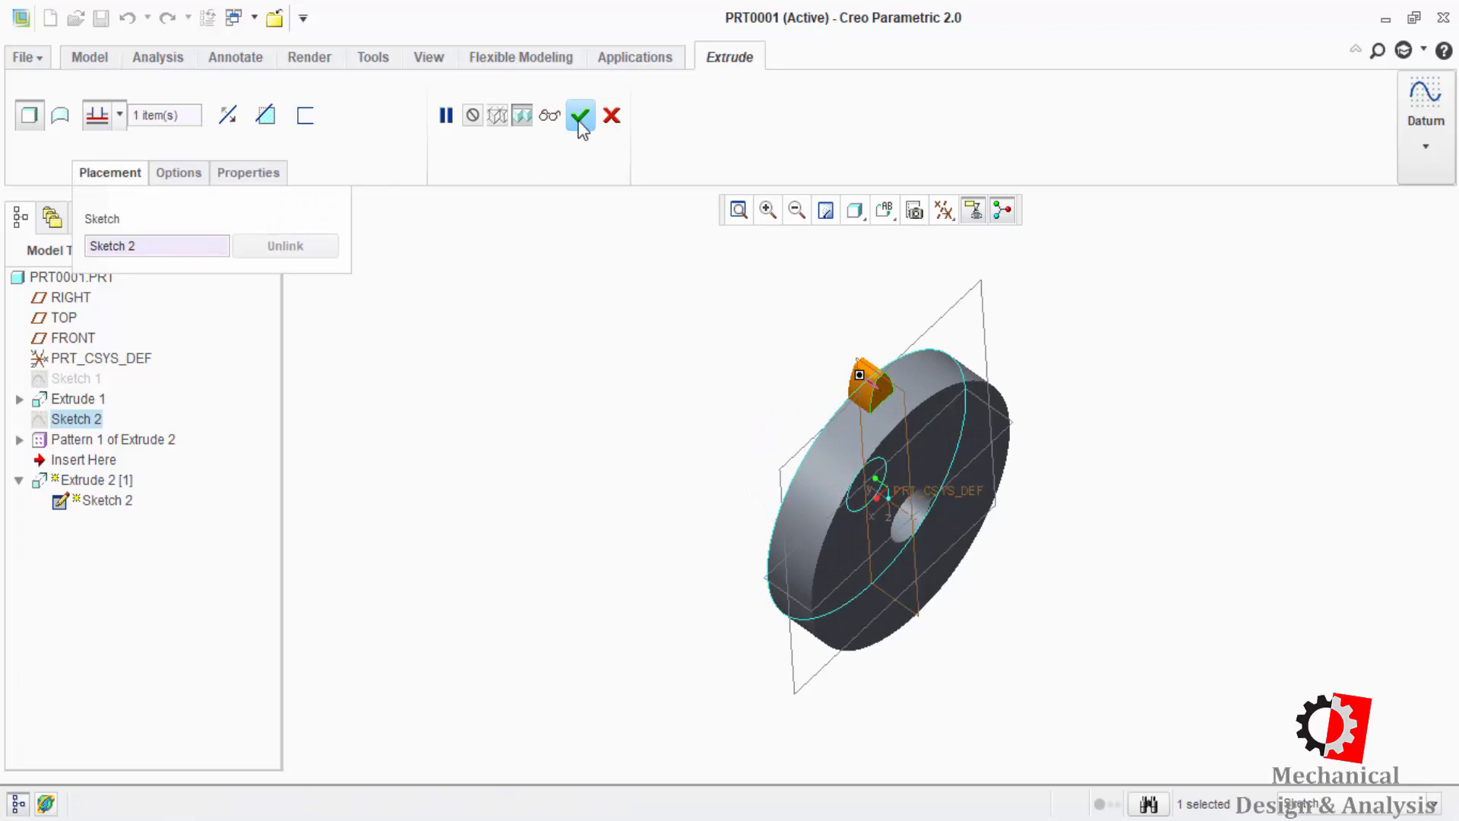
pyautogui.click(179, 173)
pyautogui.click(293, 290)
pyautogui.click(281, 365)
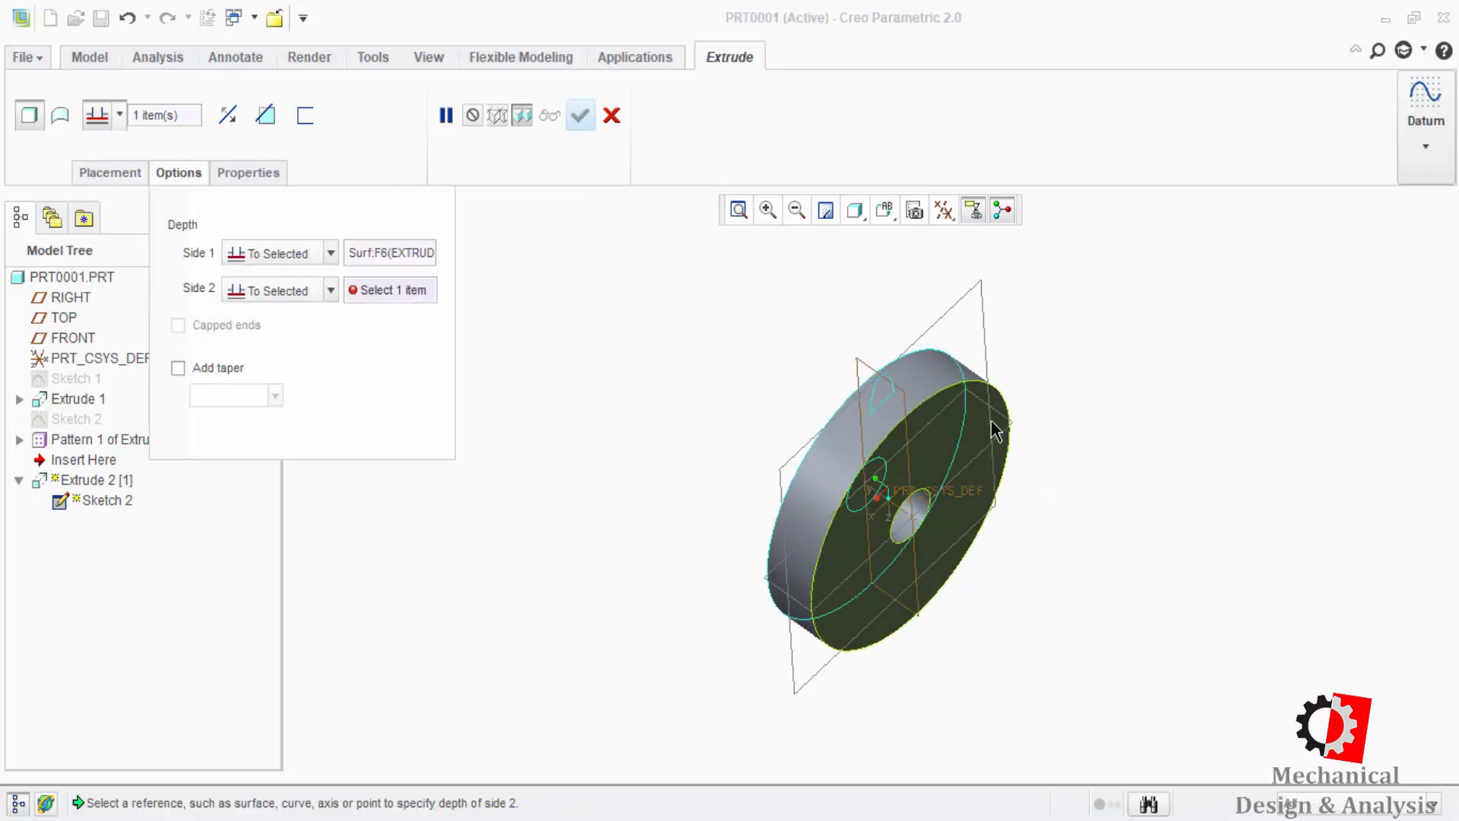
pyautogui.click(991, 421)
pyautogui.middleClick(1094, 502)
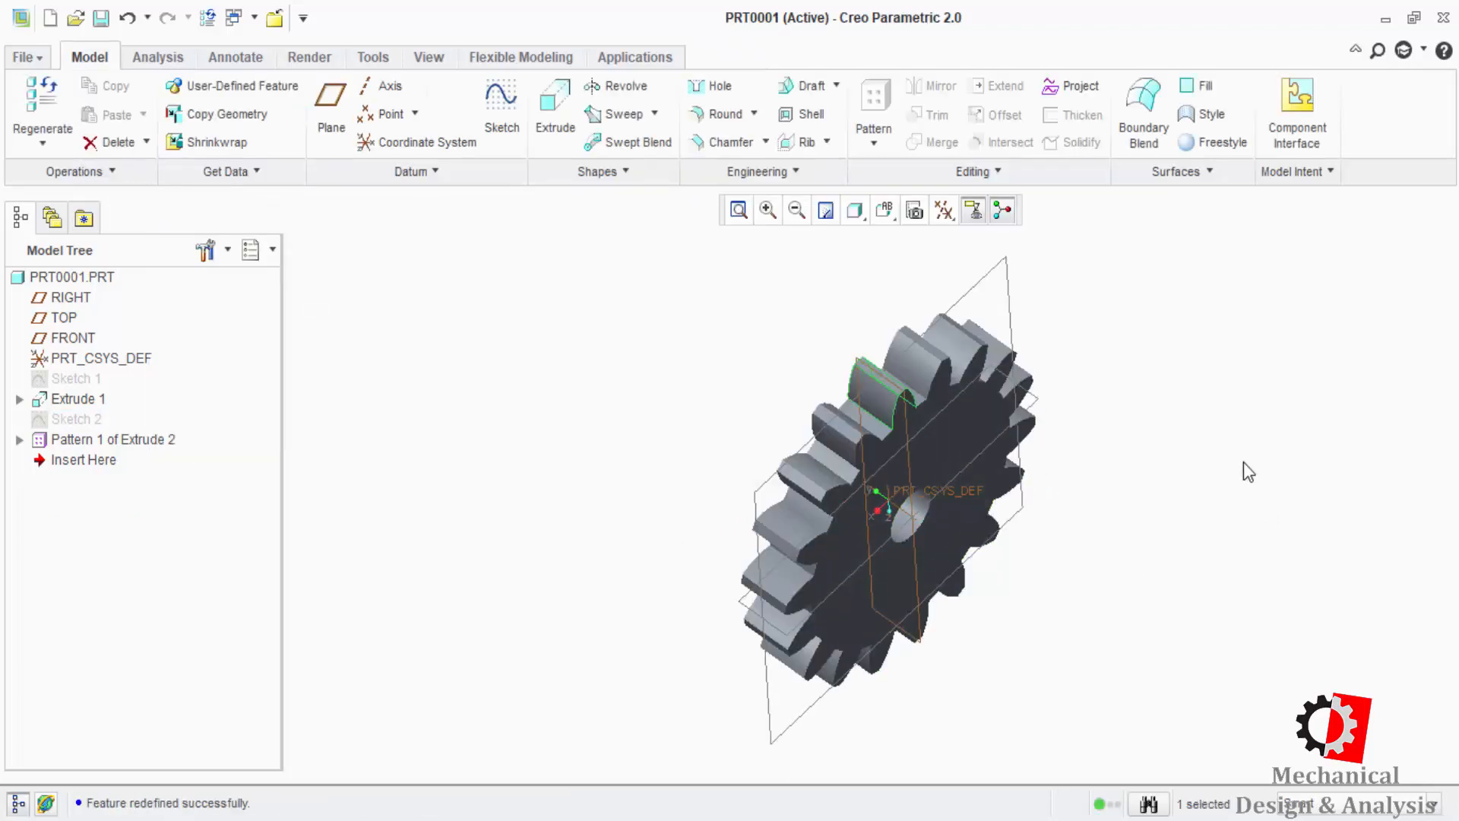
pyautogui.hotkey('ctrl', 'd')
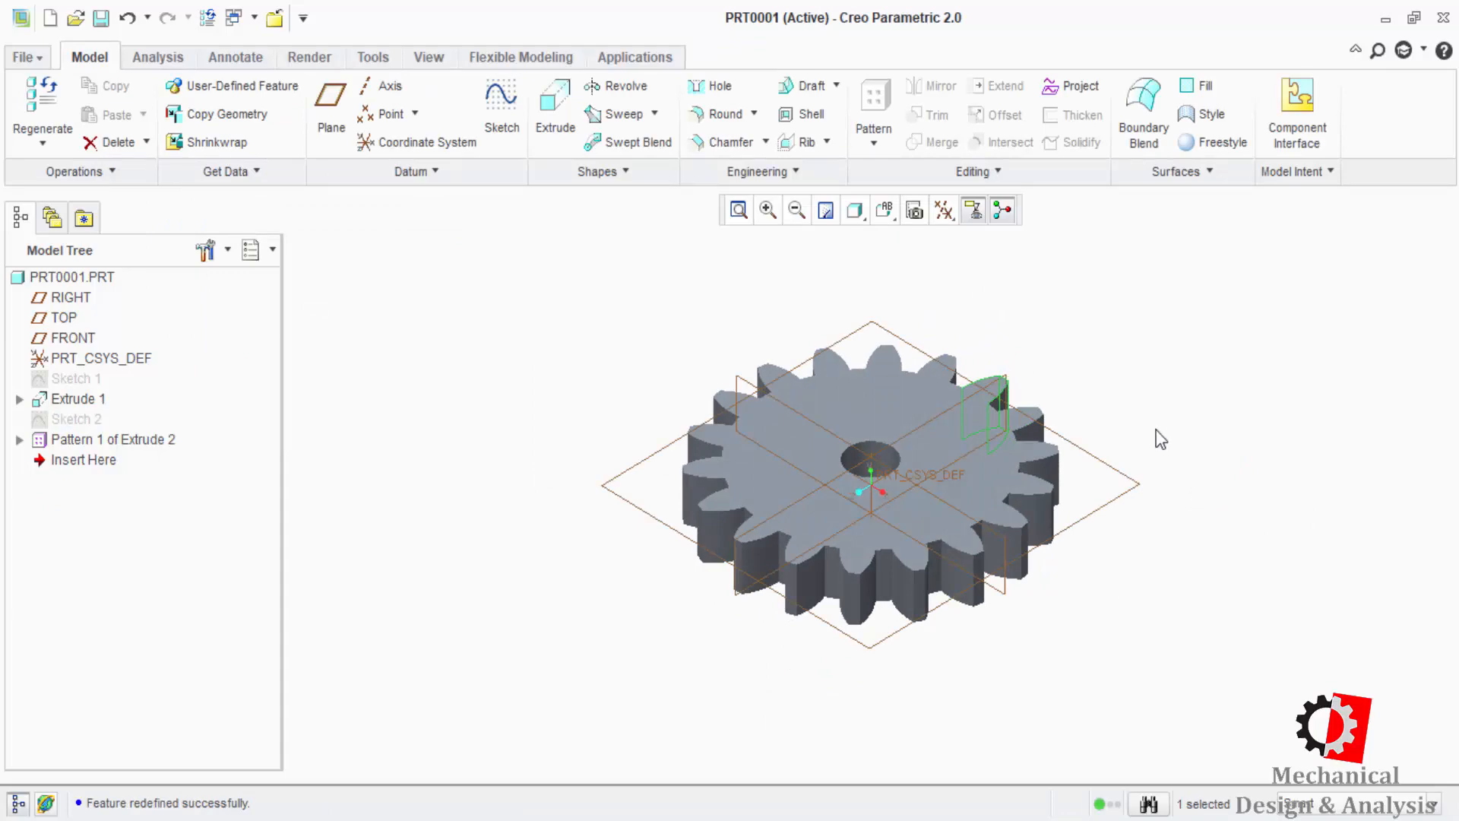
# - Start saving a copy of the part and create a folder named Rack & pinion in Documents for it
pyautogui.click(24, 57)
pyautogui.click(55, 188)
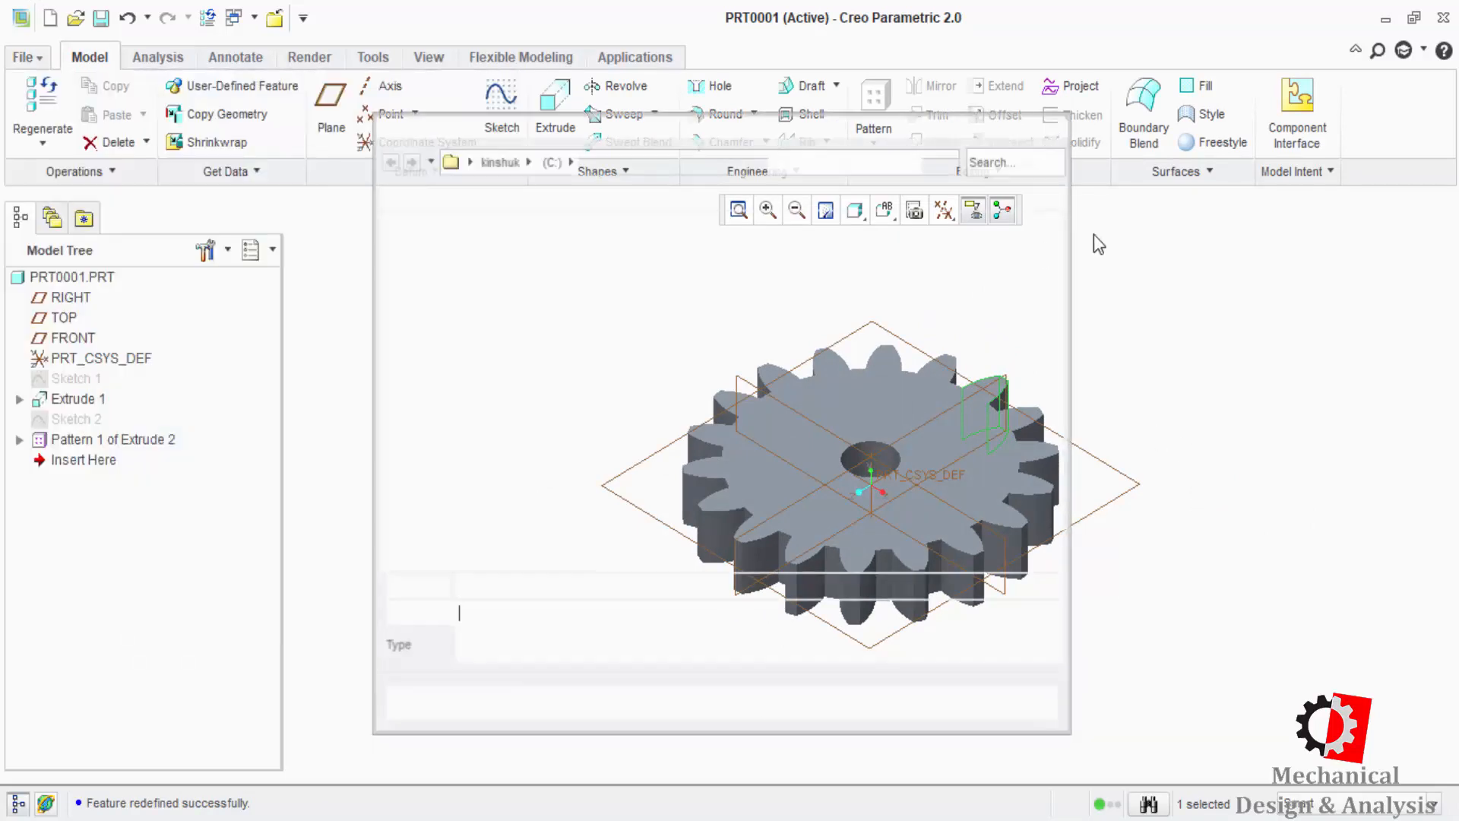
pyautogui.scroll(1, 738, 313)
pyautogui.rightClick(741, 301)
pyautogui.click(783, 361)
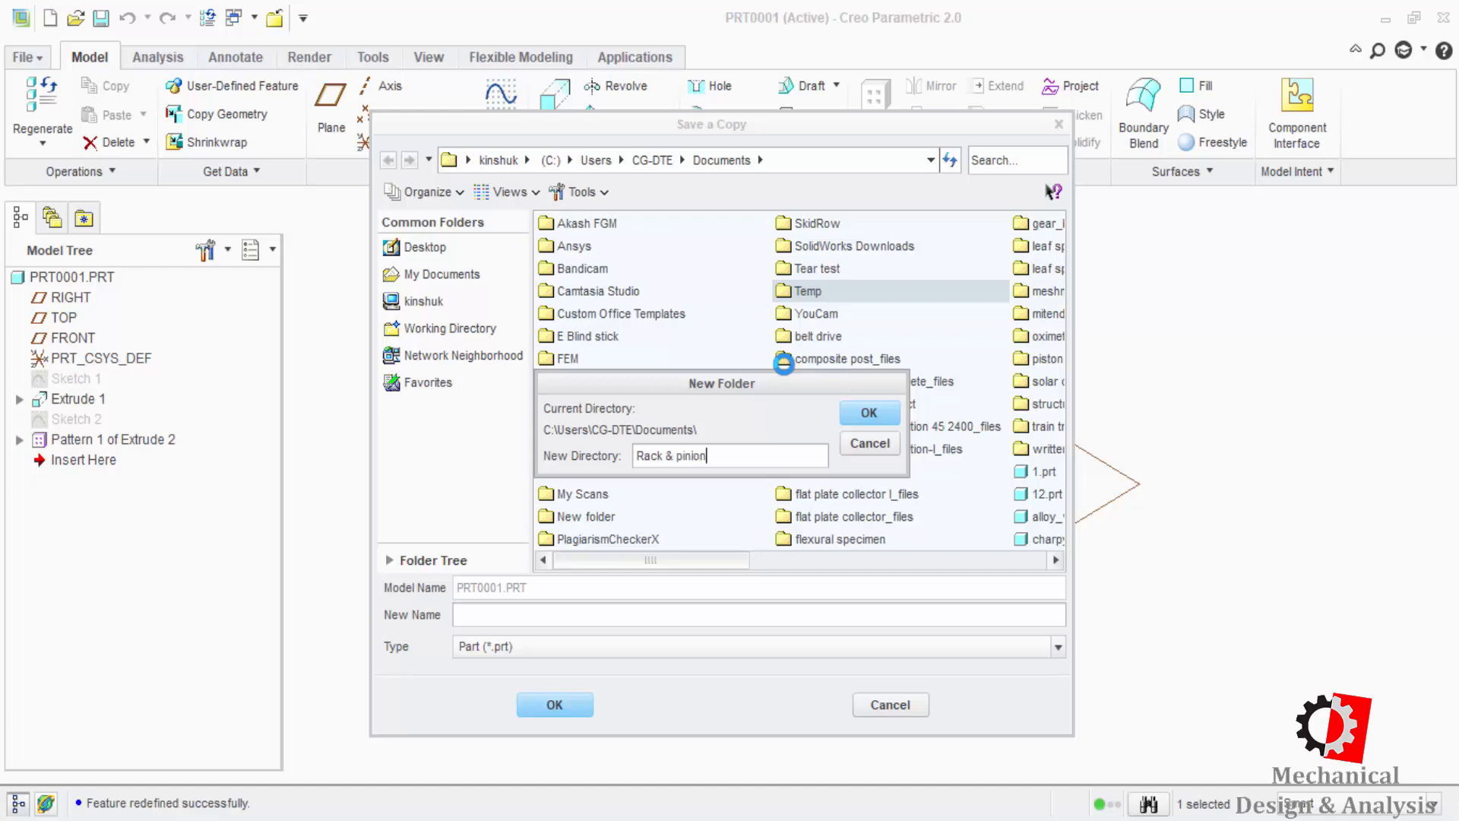
pyautogui.press('Return')
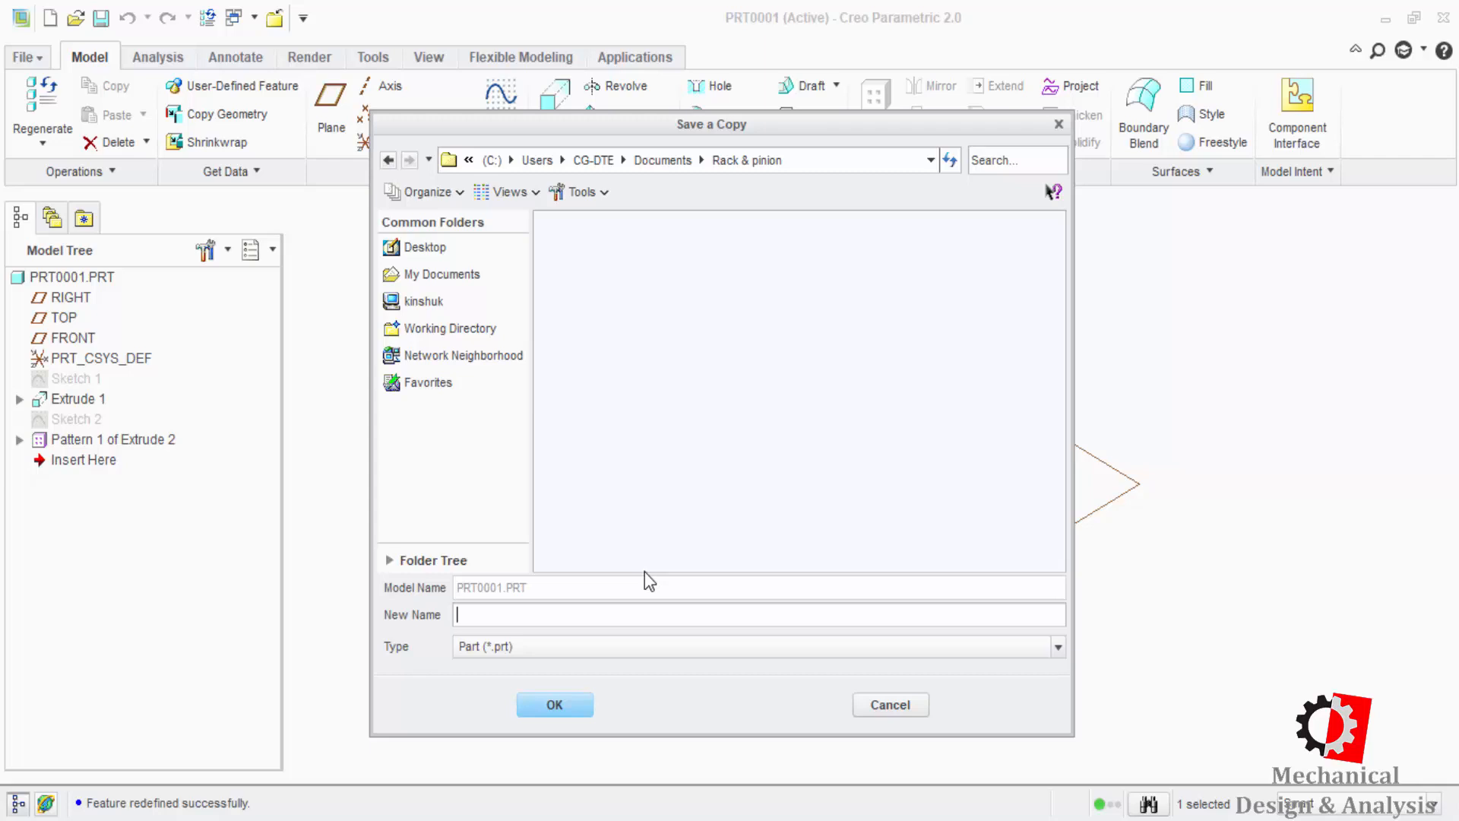
# - Save the copy in the Rack & pinion folder under the name gear
pyautogui.write('R')
pyautogui.press('BackSpace')
pyautogui.write('gear')
pyautogui.press('Return')
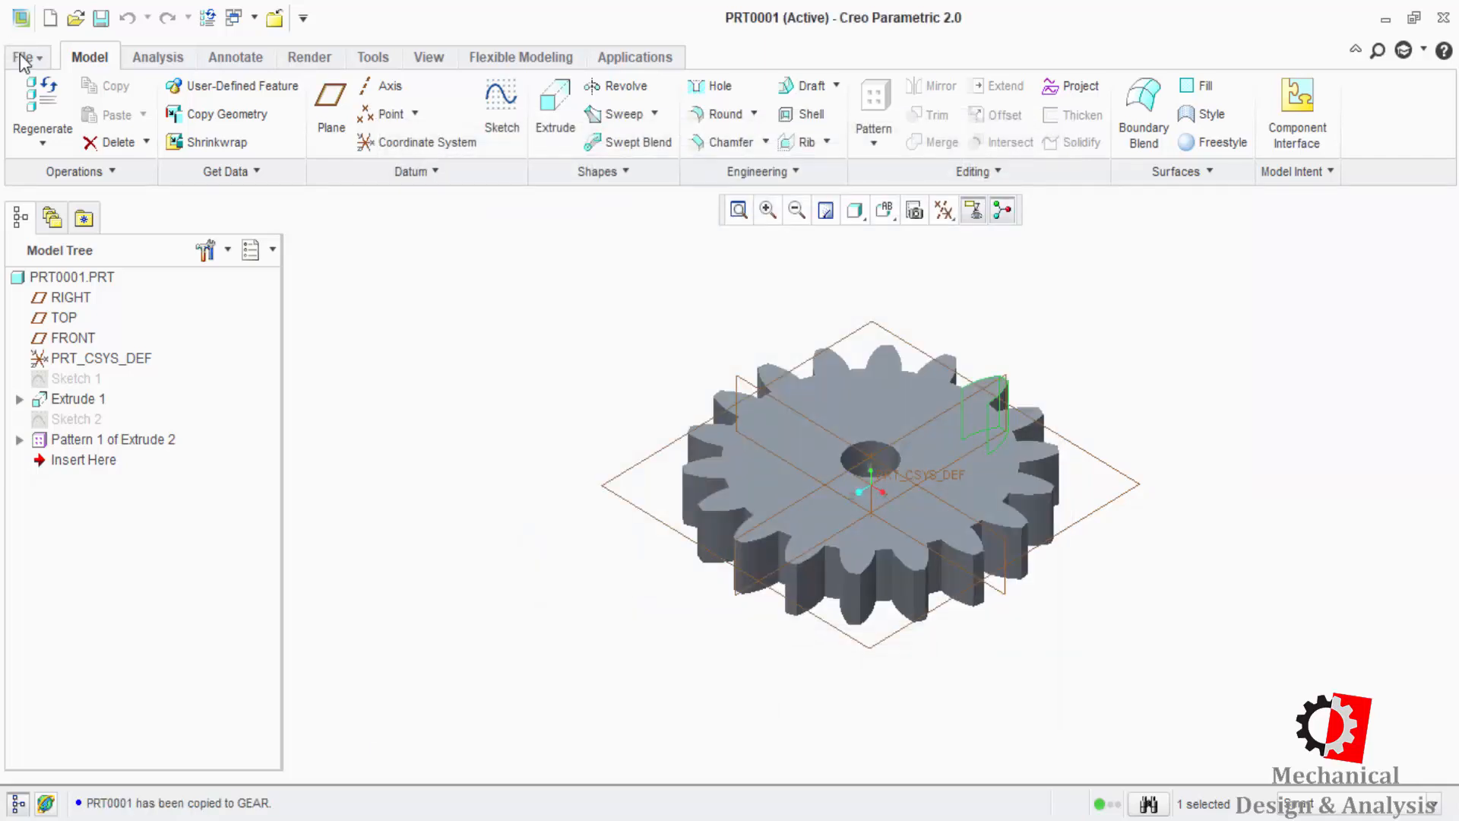
# - Create a new part from the mmns_harn_part template instead of the default template
pyautogui.click(25, 57)
pyautogui.click(40, 104)
pyautogui.click(580, 563)
pyautogui.click(641, 604)
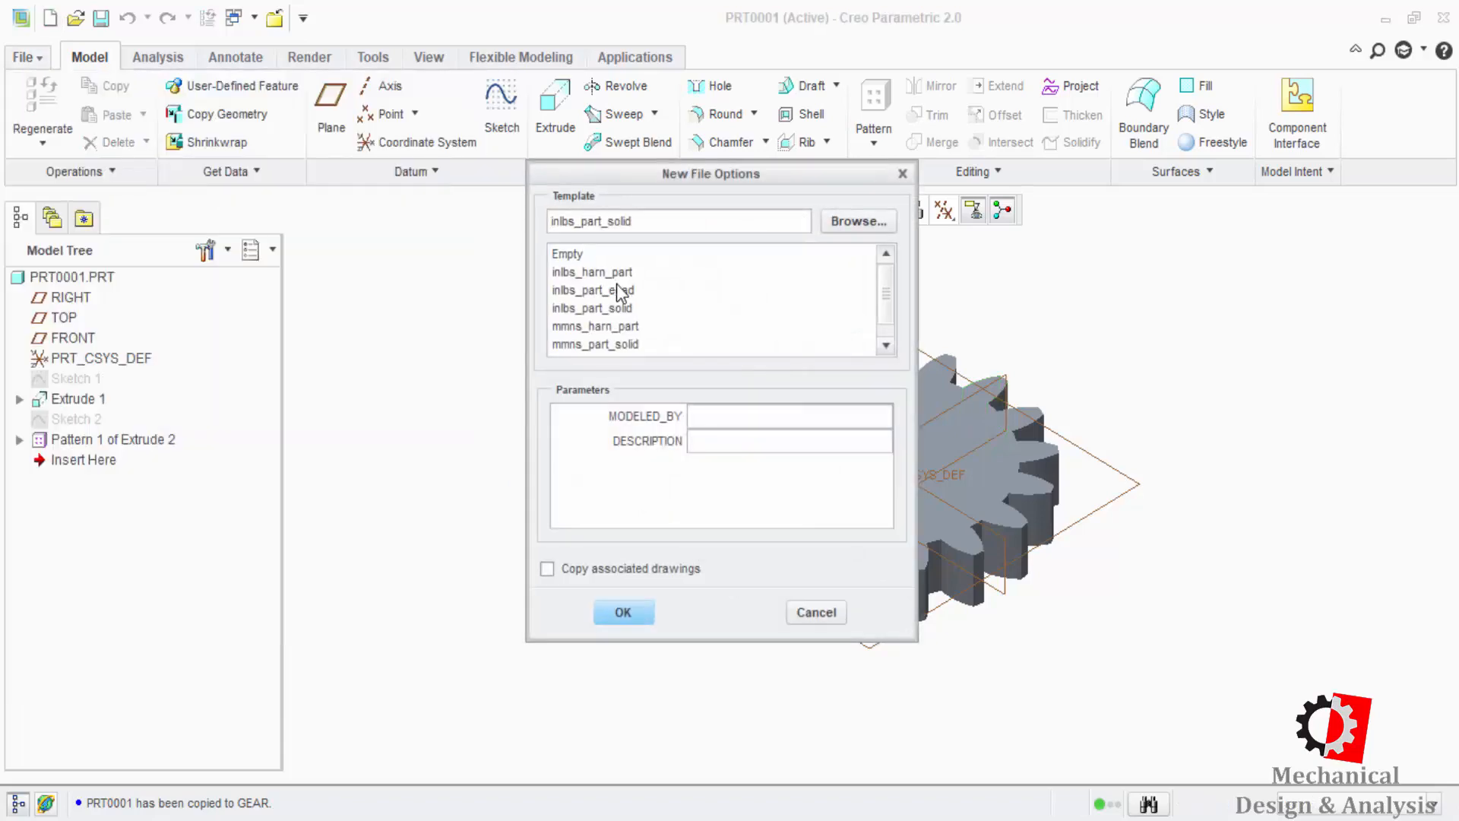
pyautogui.click(587, 326)
pyautogui.doubleClick(588, 326)
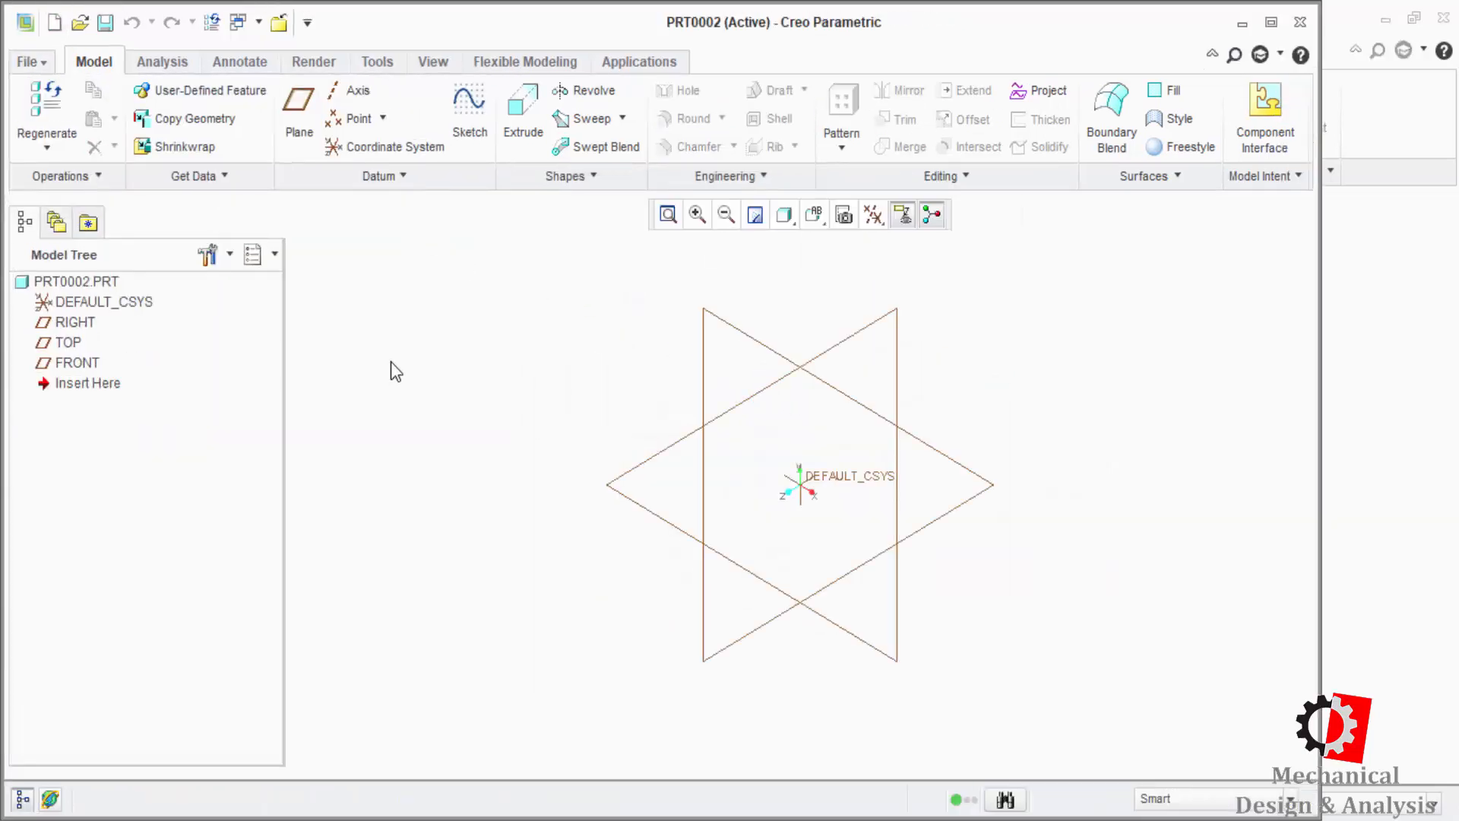
# - Sketch a long rectangle about 587 by 60 on the FRONT plane, with its lower edge on the horizontal reference
pyautogui.click(473, 126)
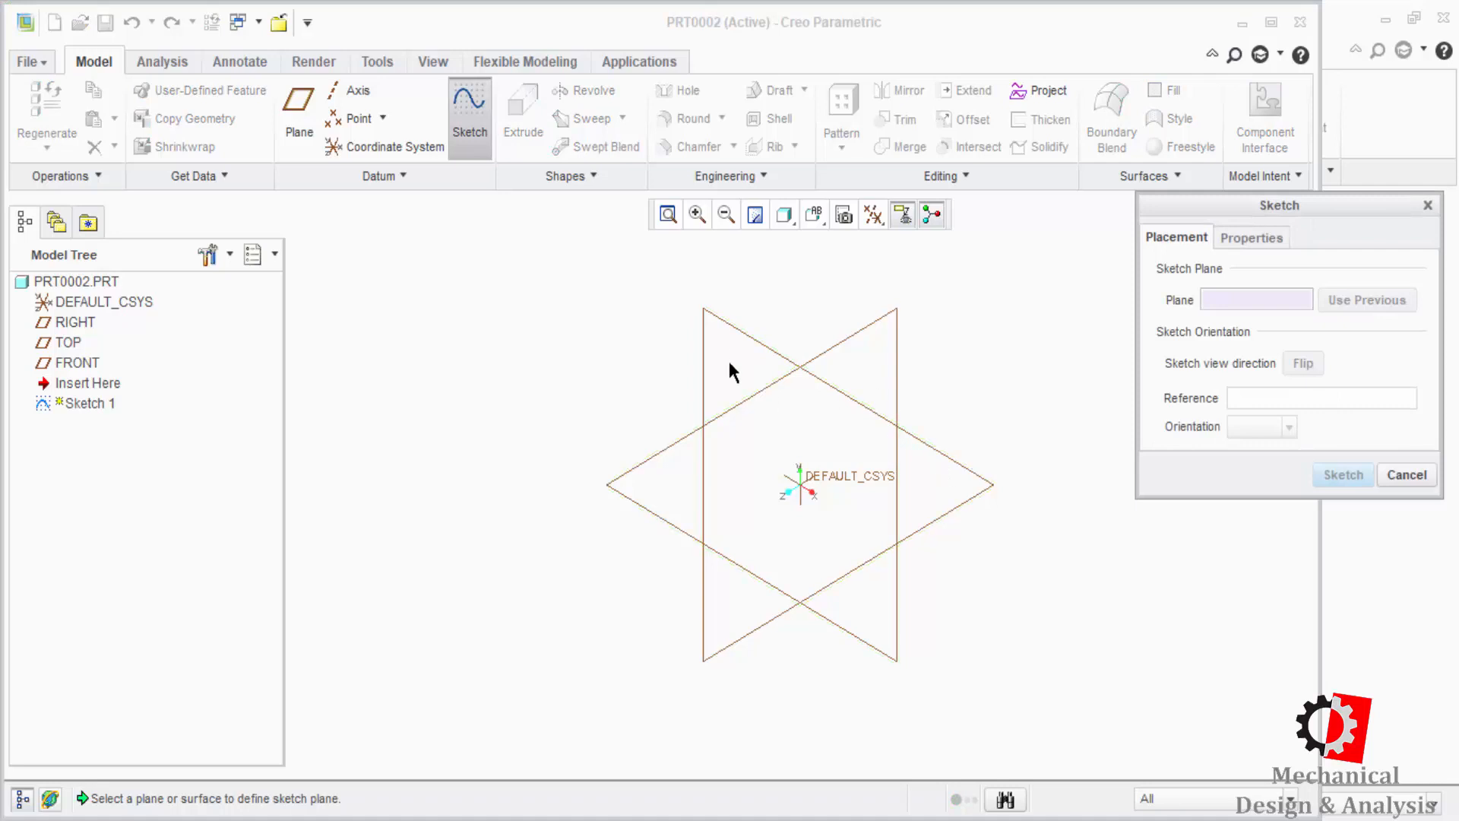
pyautogui.click(732, 327)
pyautogui.middleClick(615, 406)
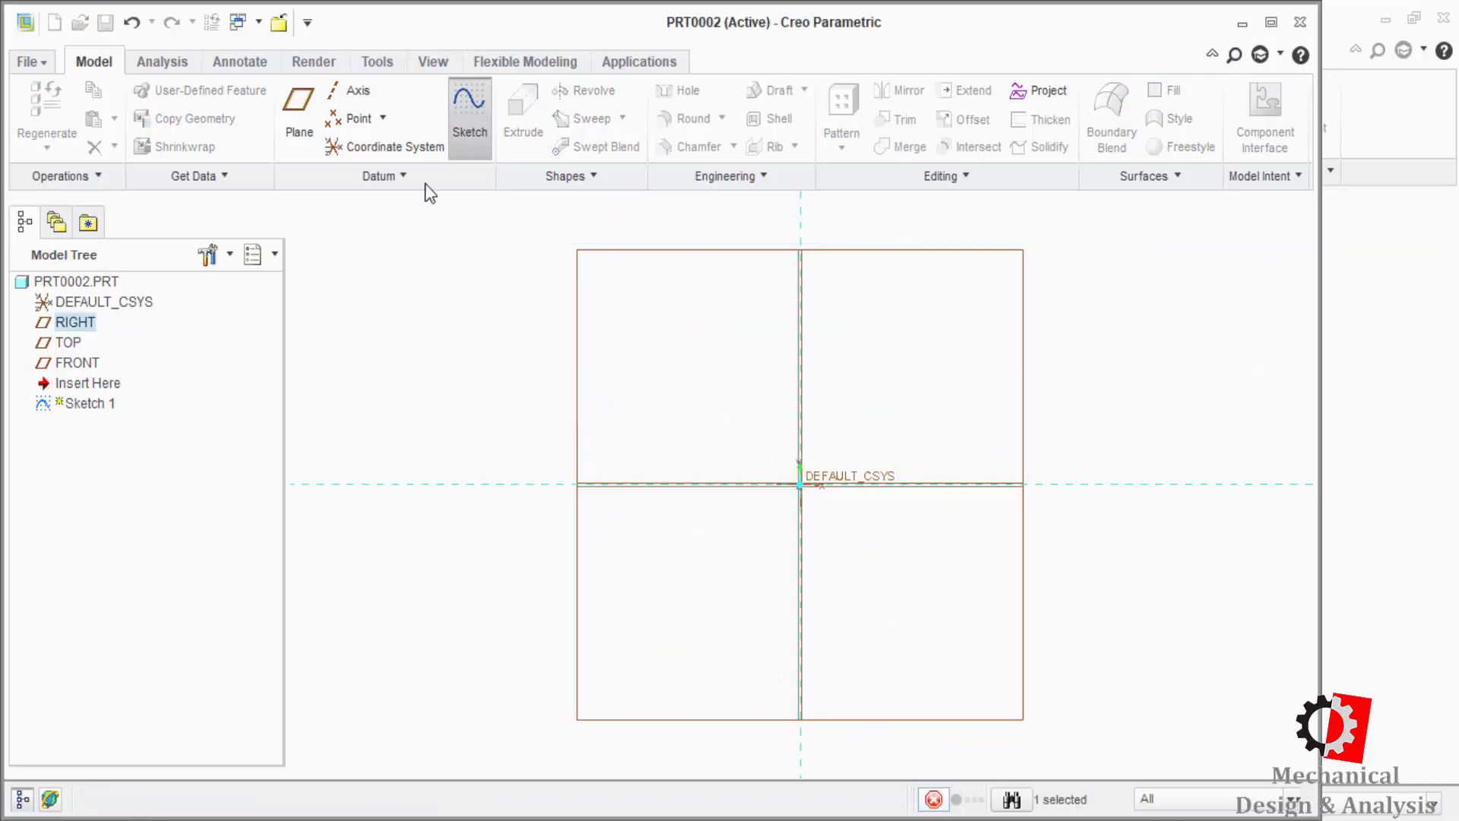
pyautogui.click(377, 120)
pyautogui.click(567, 484)
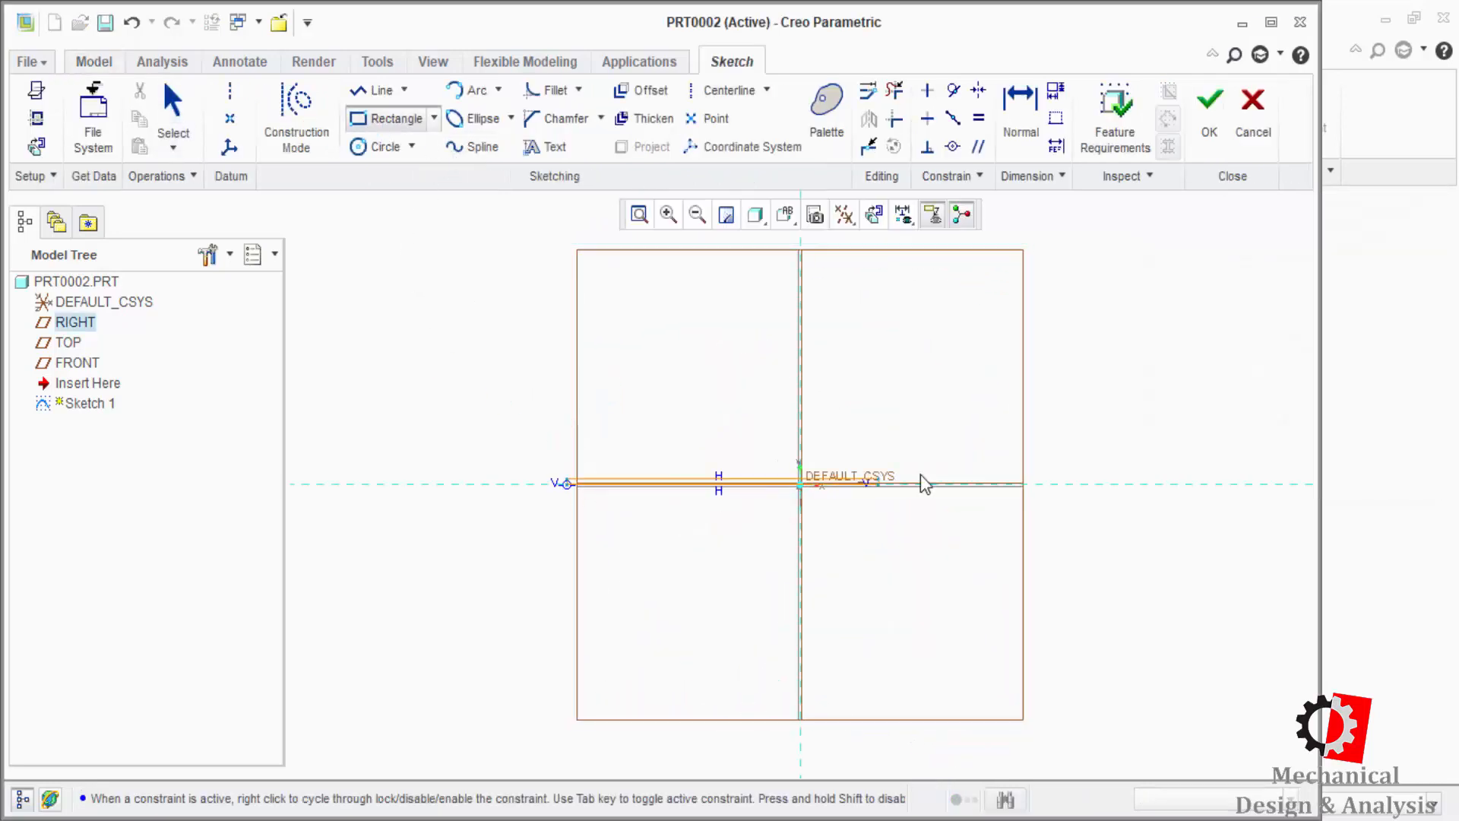
pyautogui.click(1083, 430)
pyautogui.middleClick(681, 512)
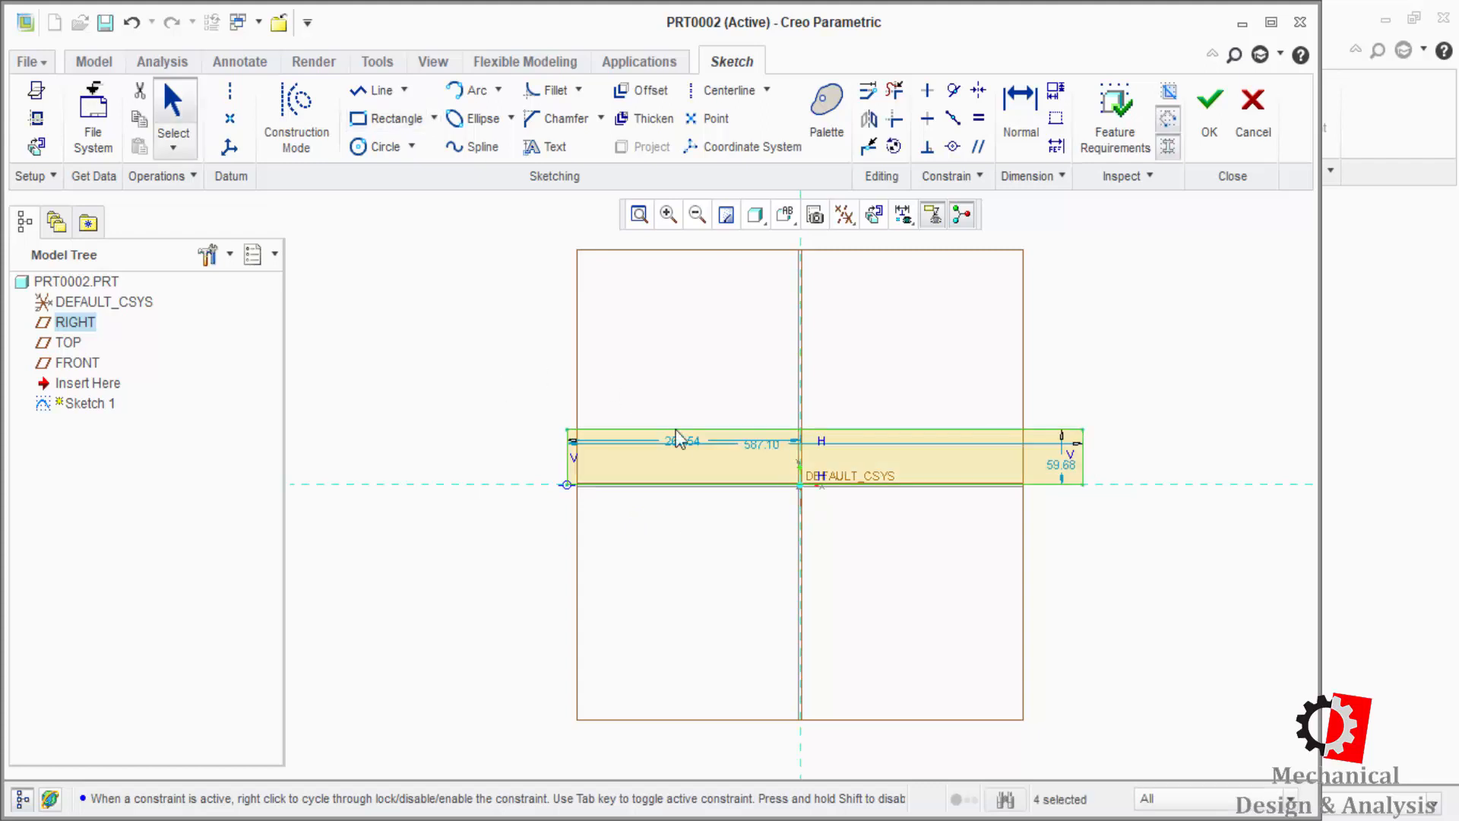
# - Dimension the rectangle's lower edge and set its length to 500
pyautogui.click(1005, 120)
pyautogui.click(881, 484)
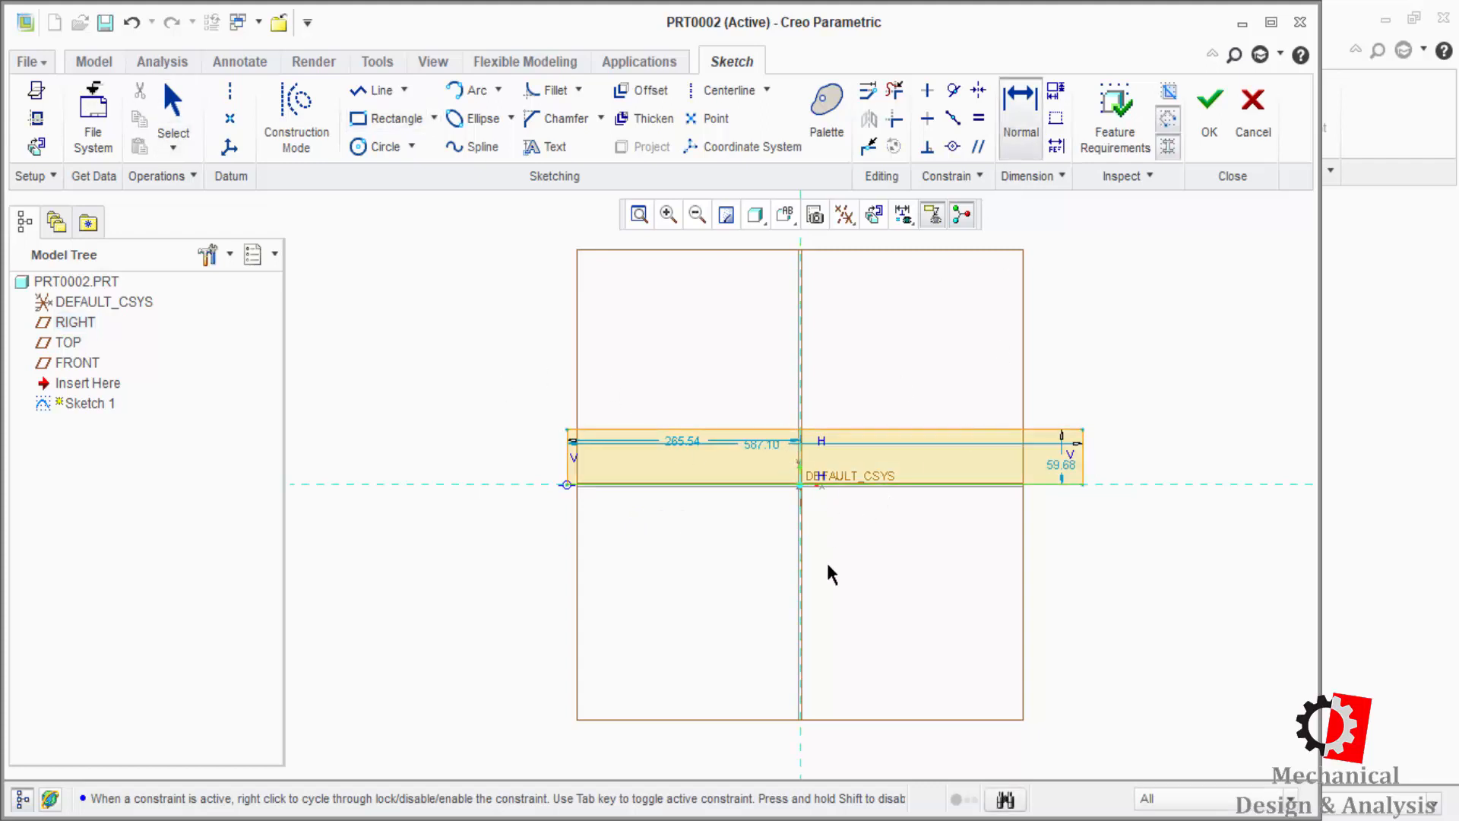
pyautogui.middleClick(828, 569)
pyautogui.write('5500')
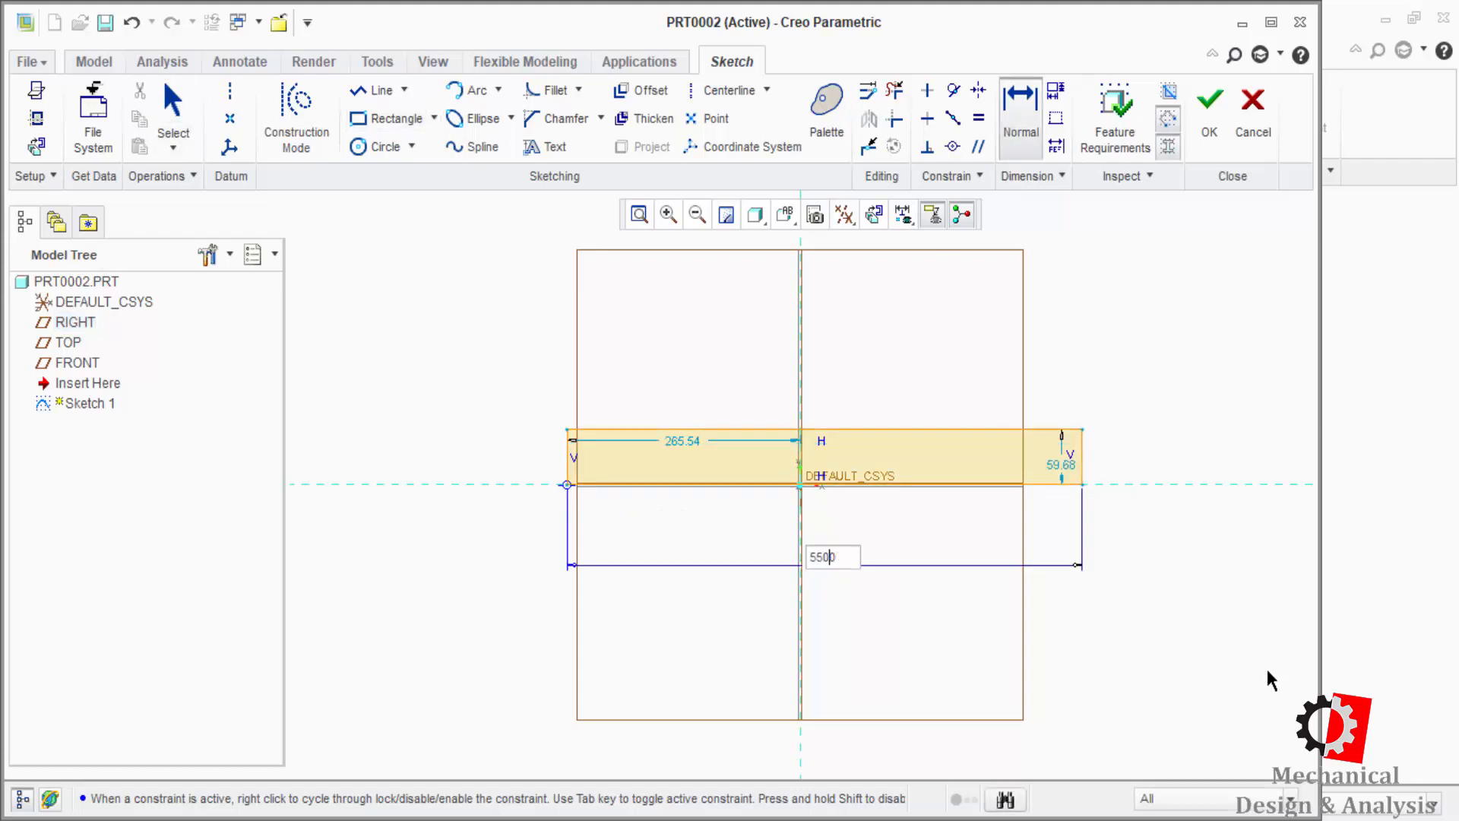
pyautogui.press('BackSpace')
pyautogui.press('Return')
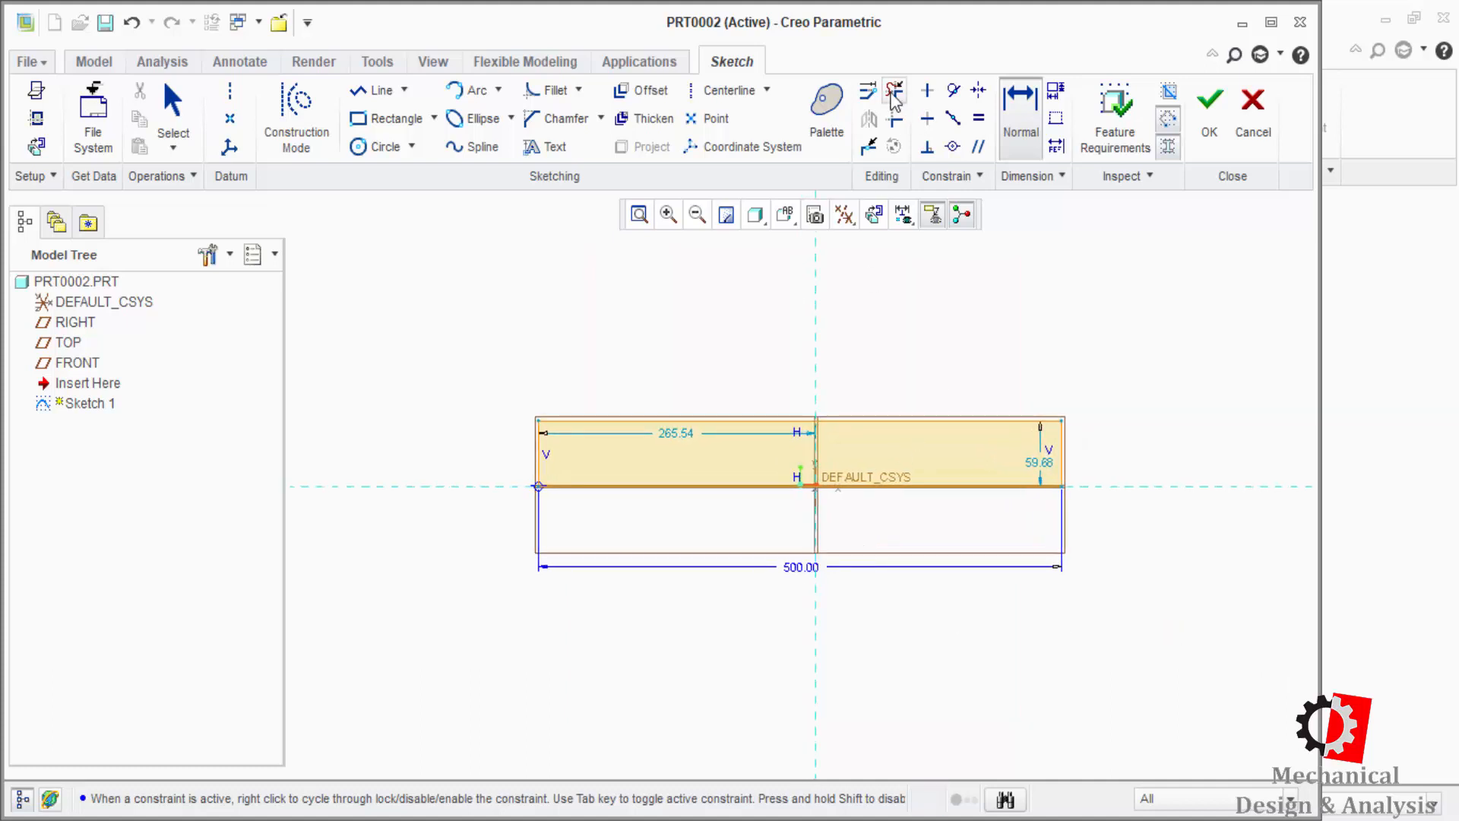
# - Draw a vertical centerline along the sketch's vertical reference
pyautogui.click(728, 90)
pyautogui.click(815, 290)
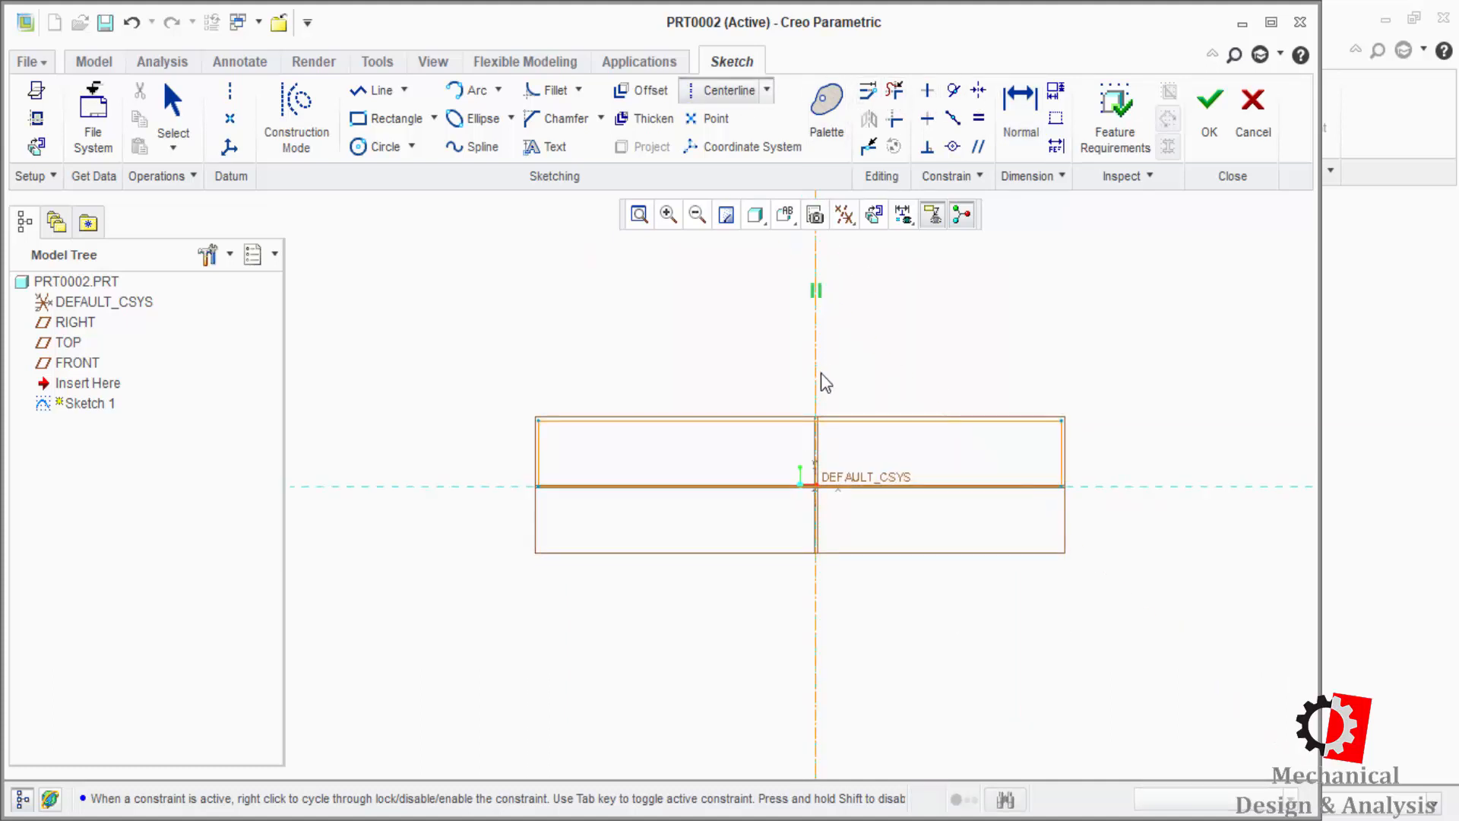
pyautogui.click(819, 379)
pyautogui.middleClick(859, 350)
# - Make the rectangle's two upper corners symmetric about the vertical centerline
pyautogui.click(978, 90)
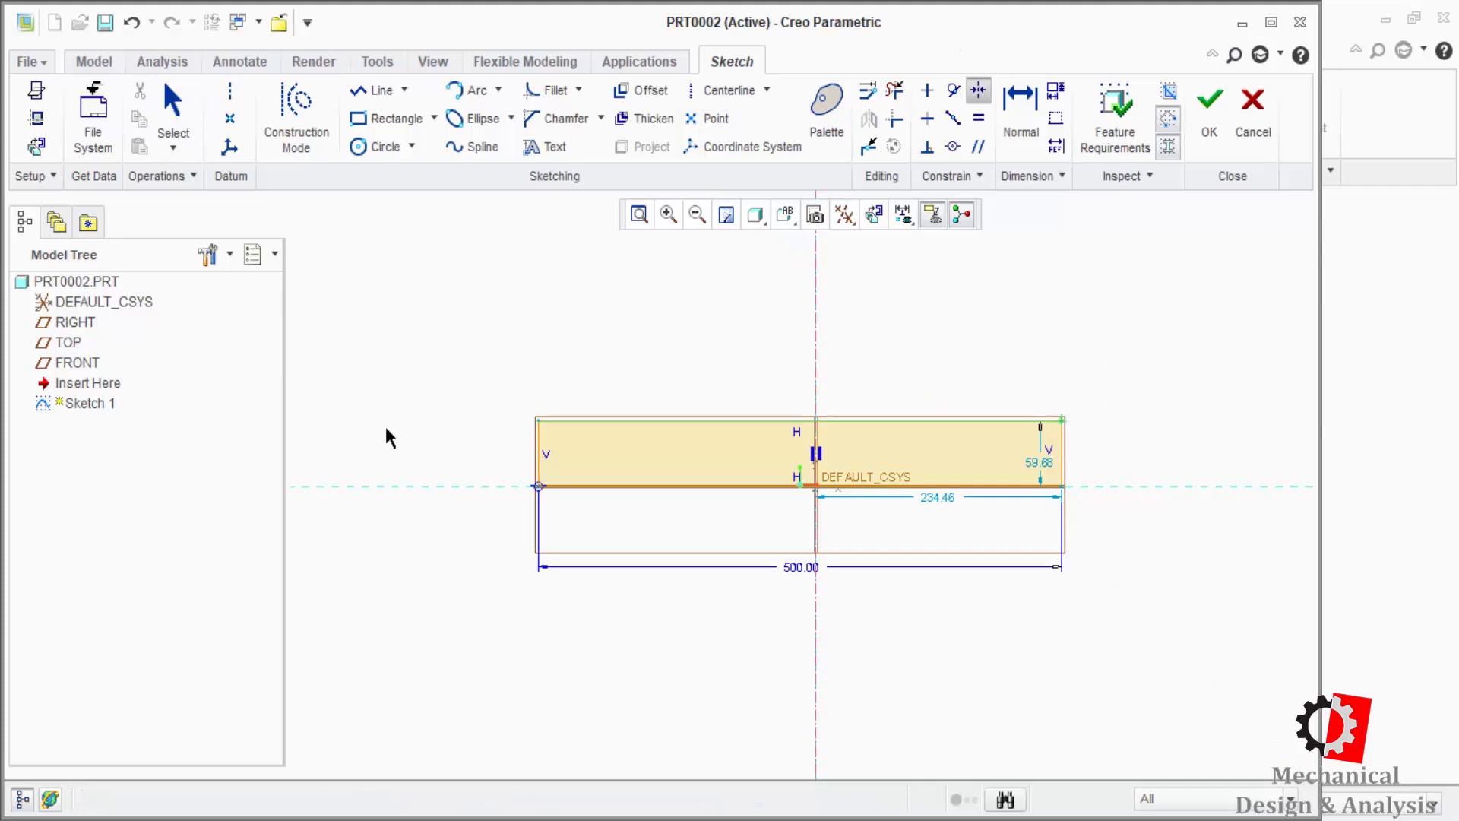
pyautogui.click(536, 419)
pyautogui.click(817, 320)
pyautogui.middleClick(842, 688)
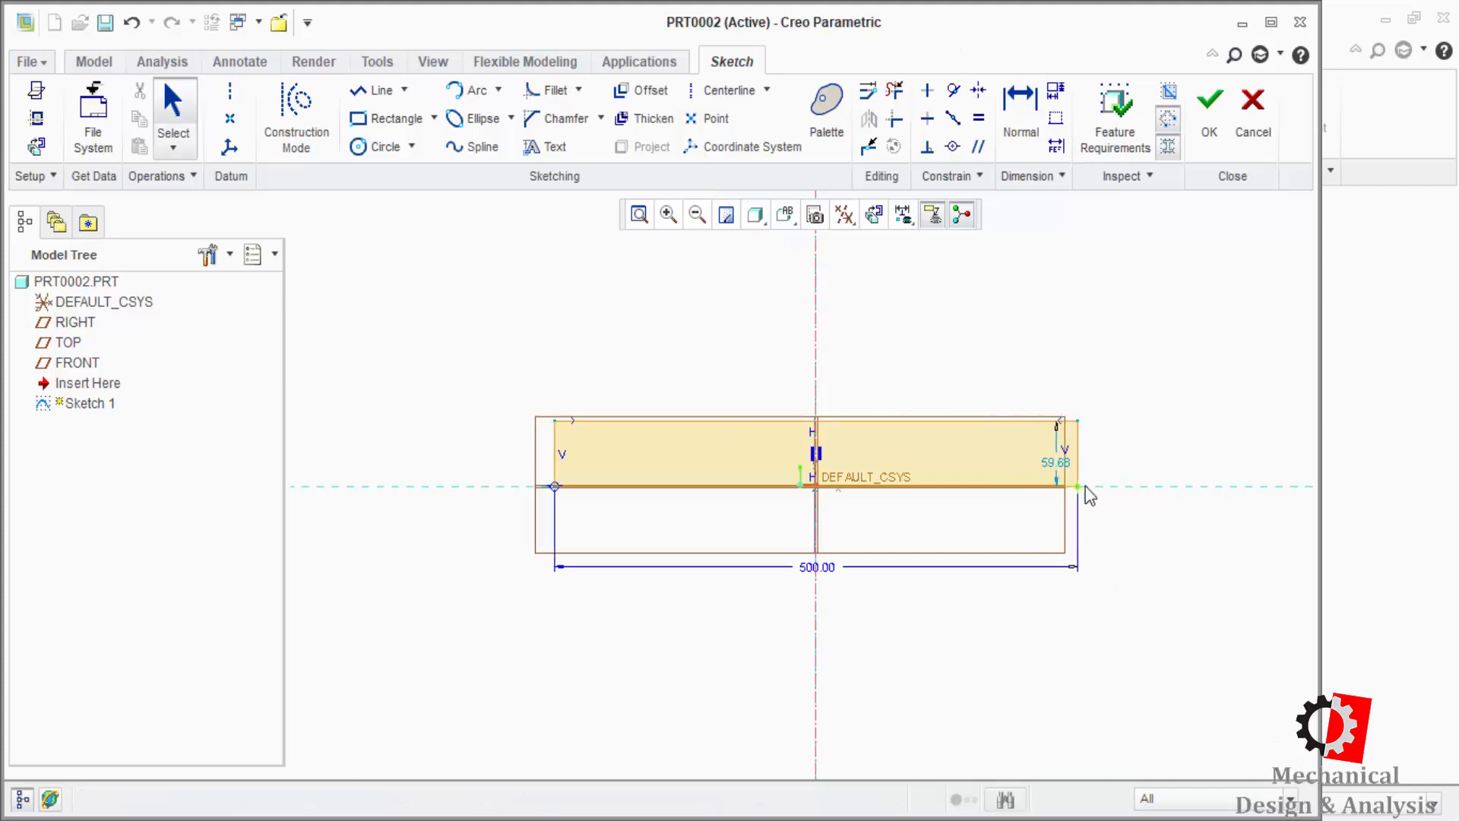
# - Set the rectangle's height to 60 and finish the sketch
pyautogui.doubleClick(1063, 469)
pyautogui.write('60')
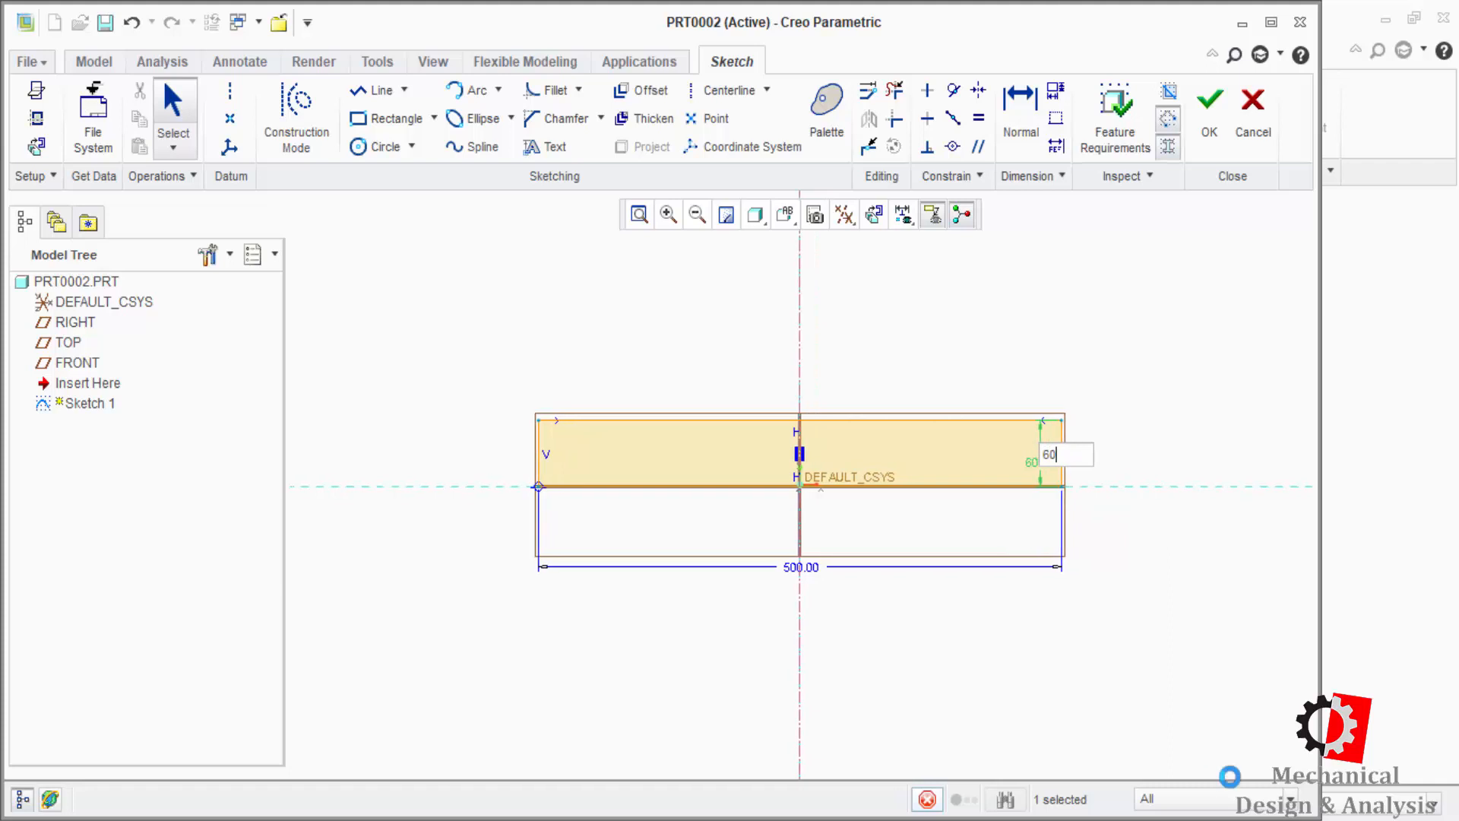
pyautogui.press('Return')
pyautogui.click(1207, 114)
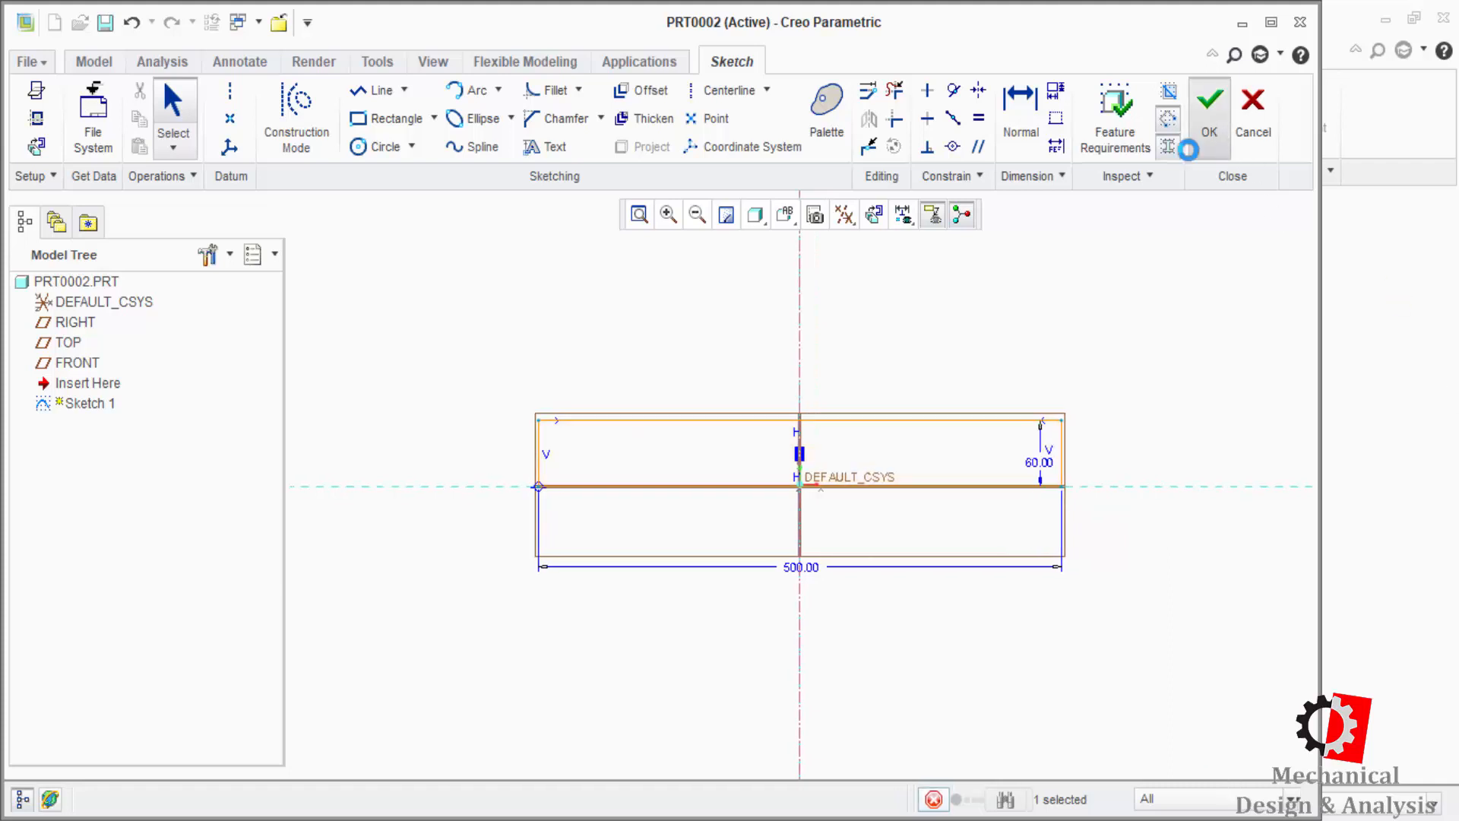
# - Extrude the rectangle symmetrically about its sketch plane to a total depth of 110
pyautogui.click(523, 114)
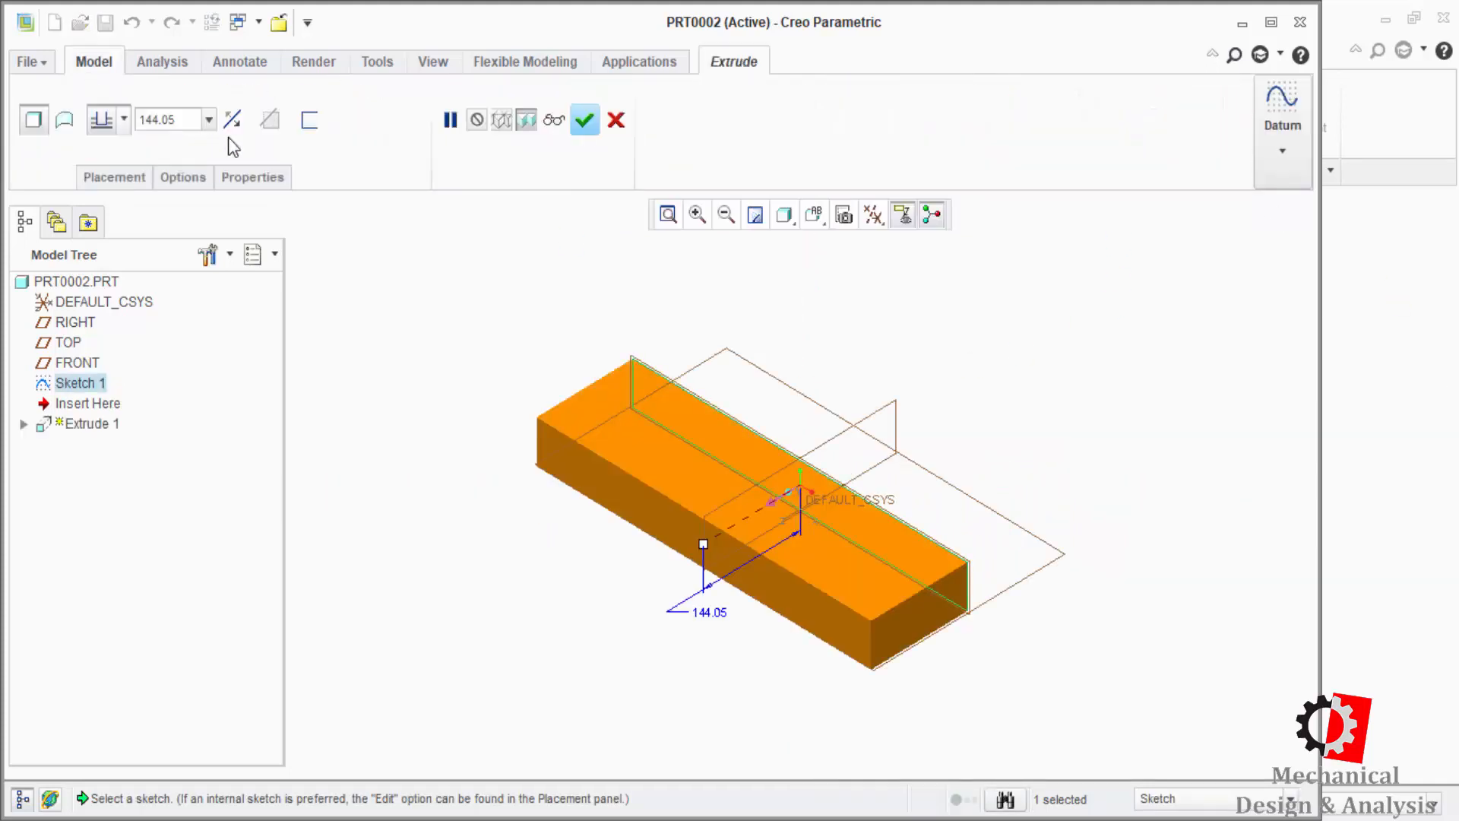
pyautogui.click(124, 119)
pyautogui.click(102, 172)
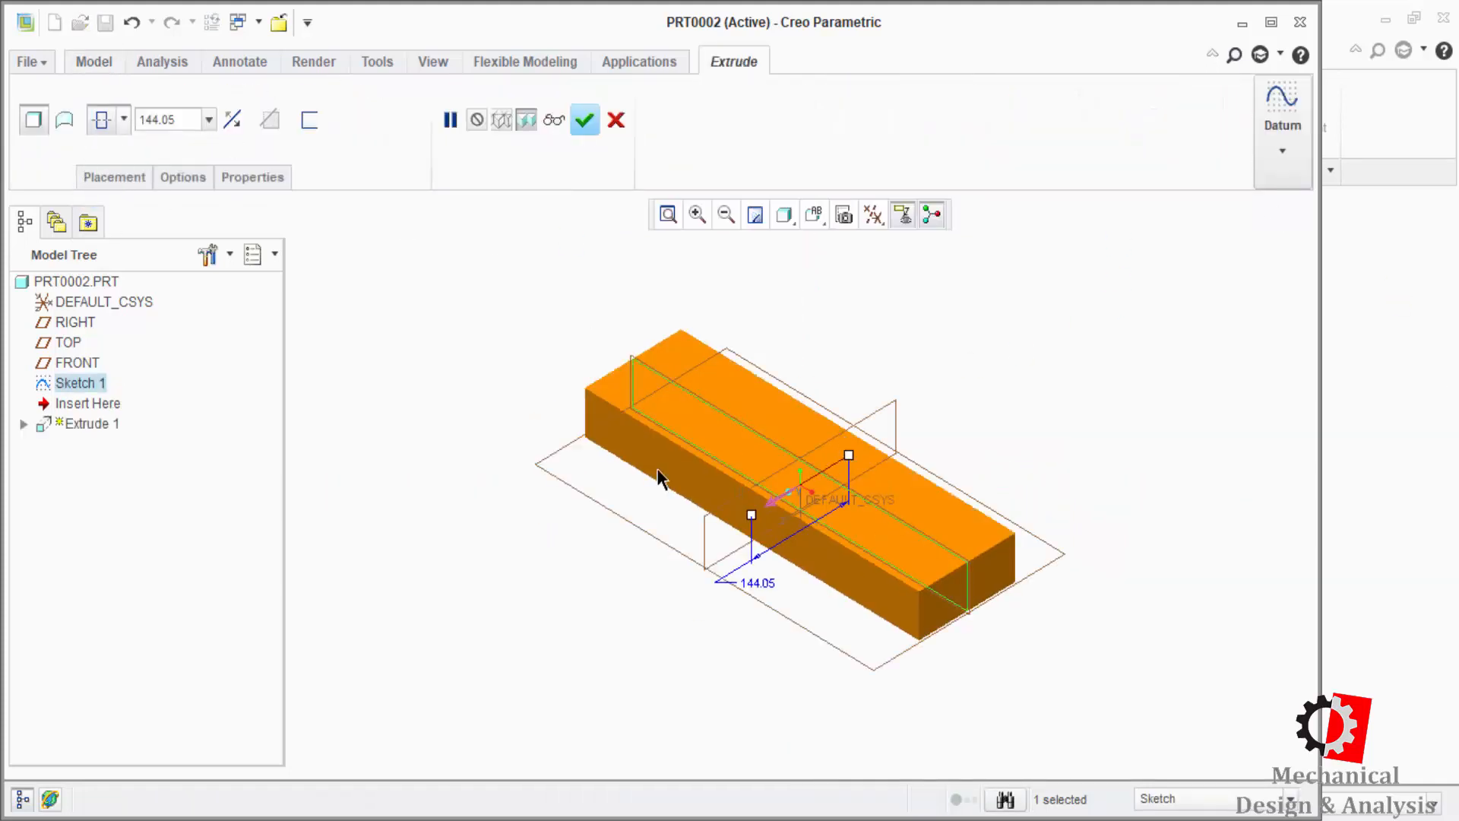
pyautogui.doubleClick(152, 120)
pyautogui.write('110')
pyautogui.press('Return')
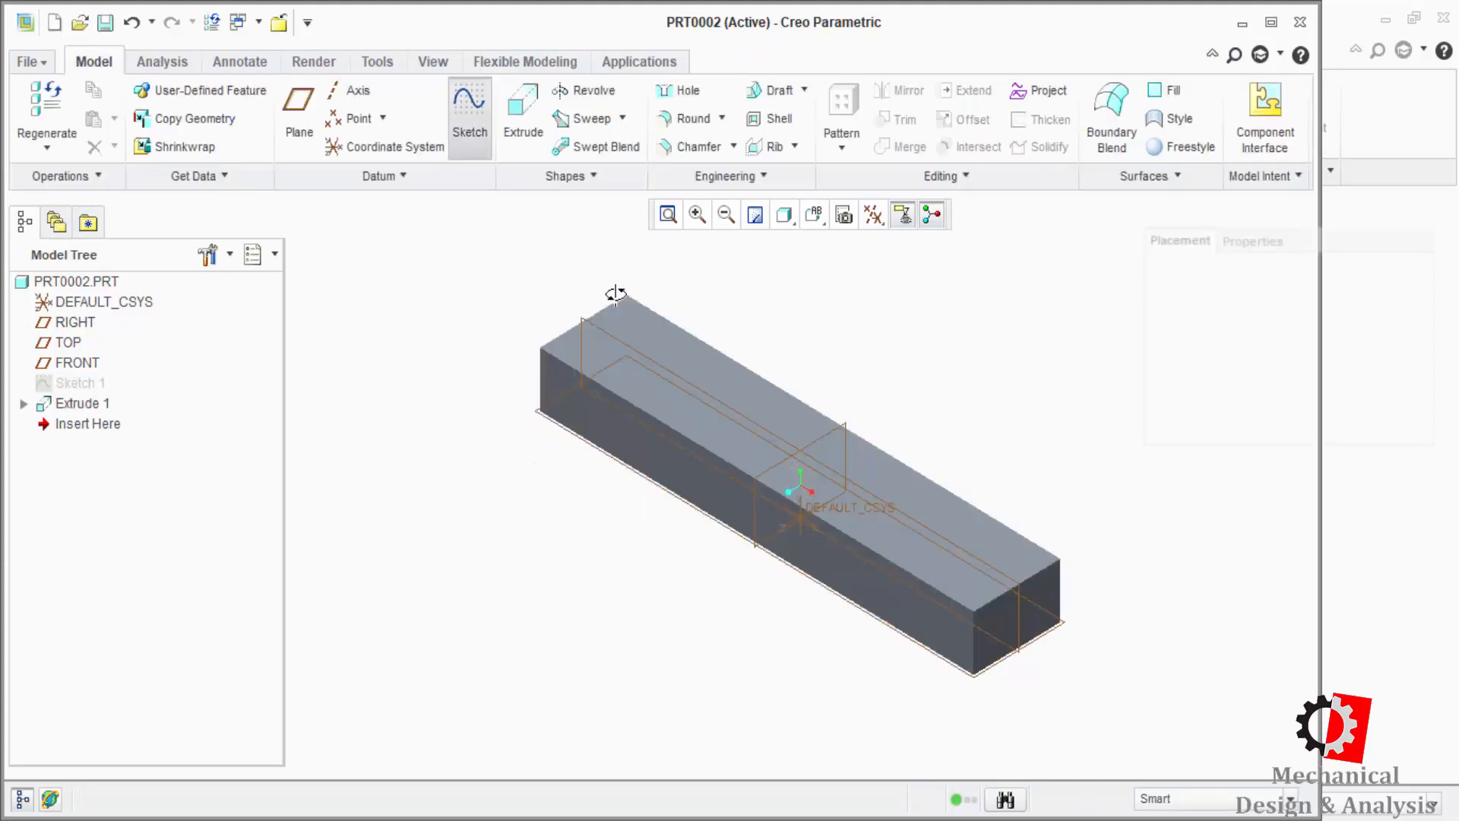
# - In a new sketch facing the block's long side, draw a square about 22.45 wide at the block's upper left corner
pyautogui.middleClick(374, 400)
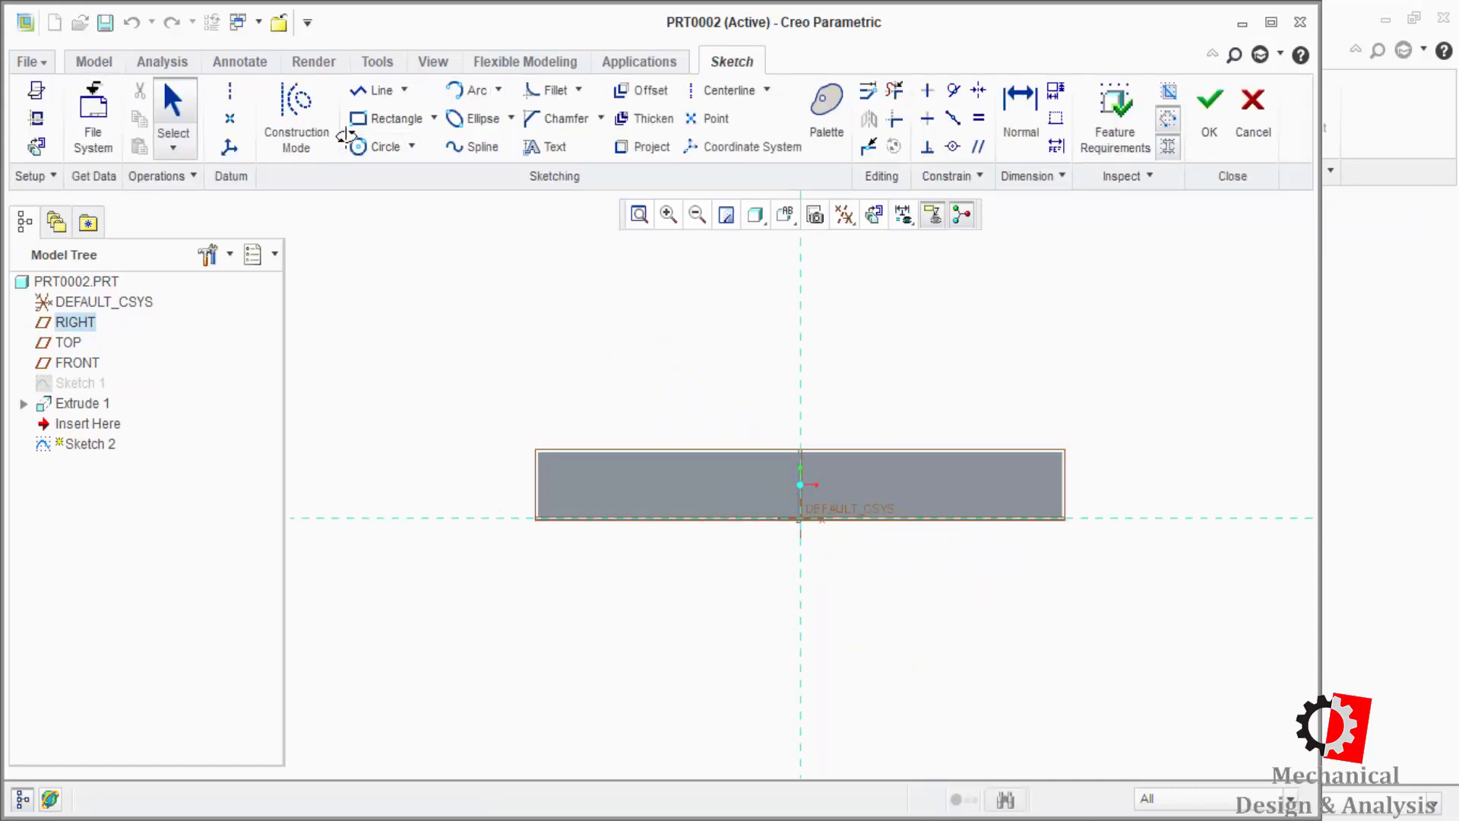
pyautogui.click(384, 119)
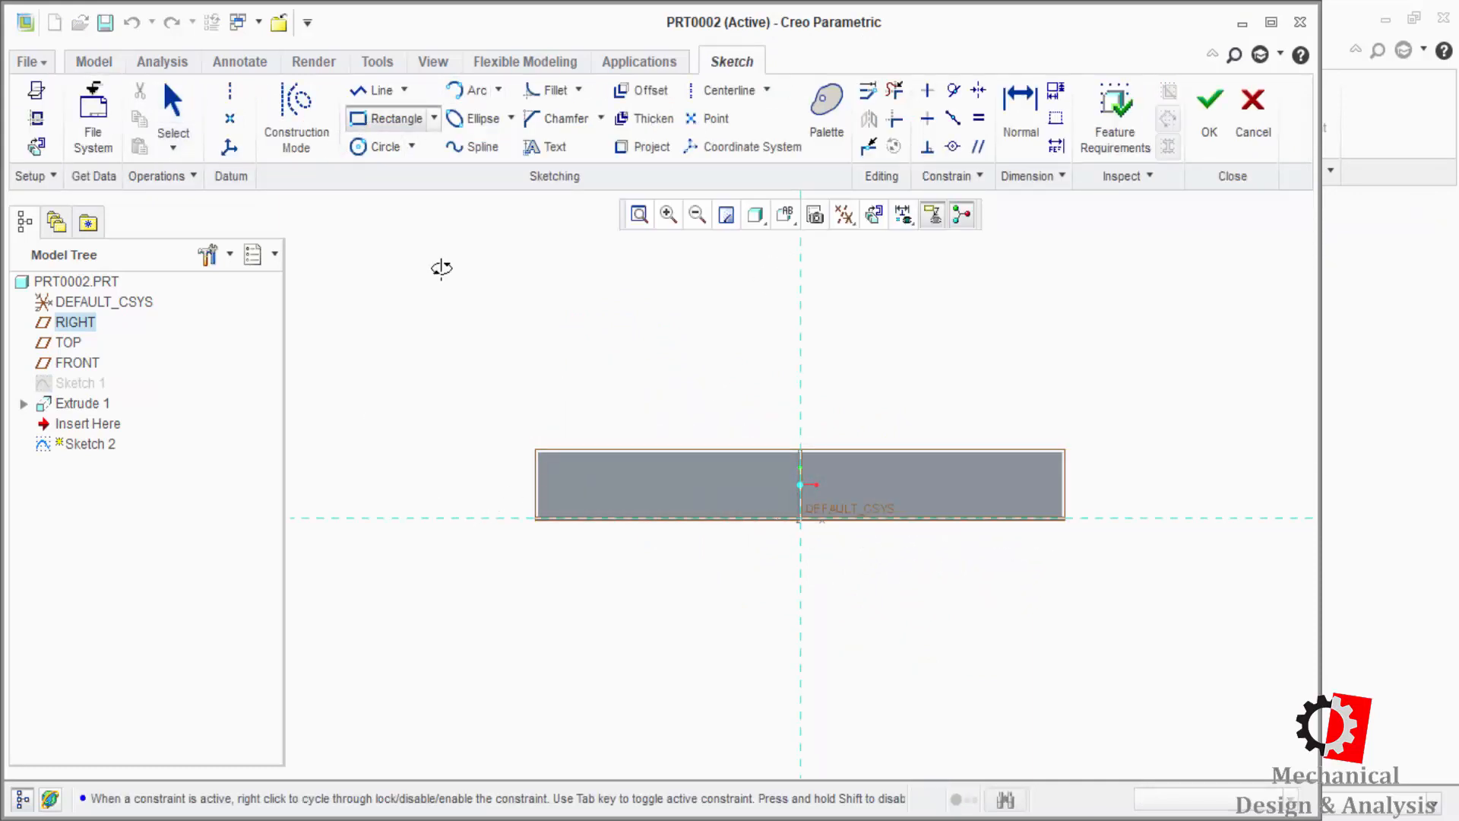
pyautogui.click(538, 449)
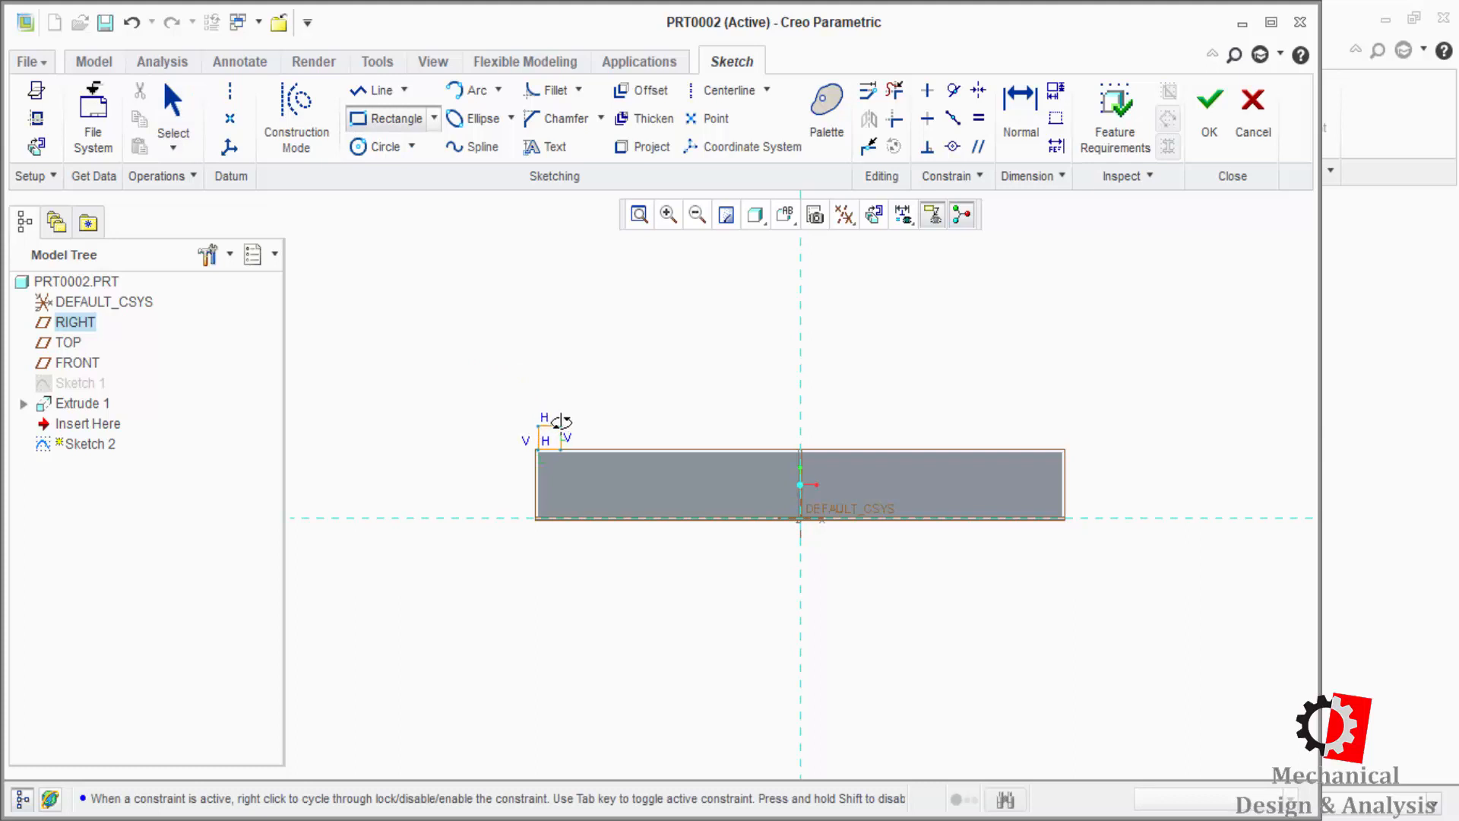
pyautogui.click(562, 424)
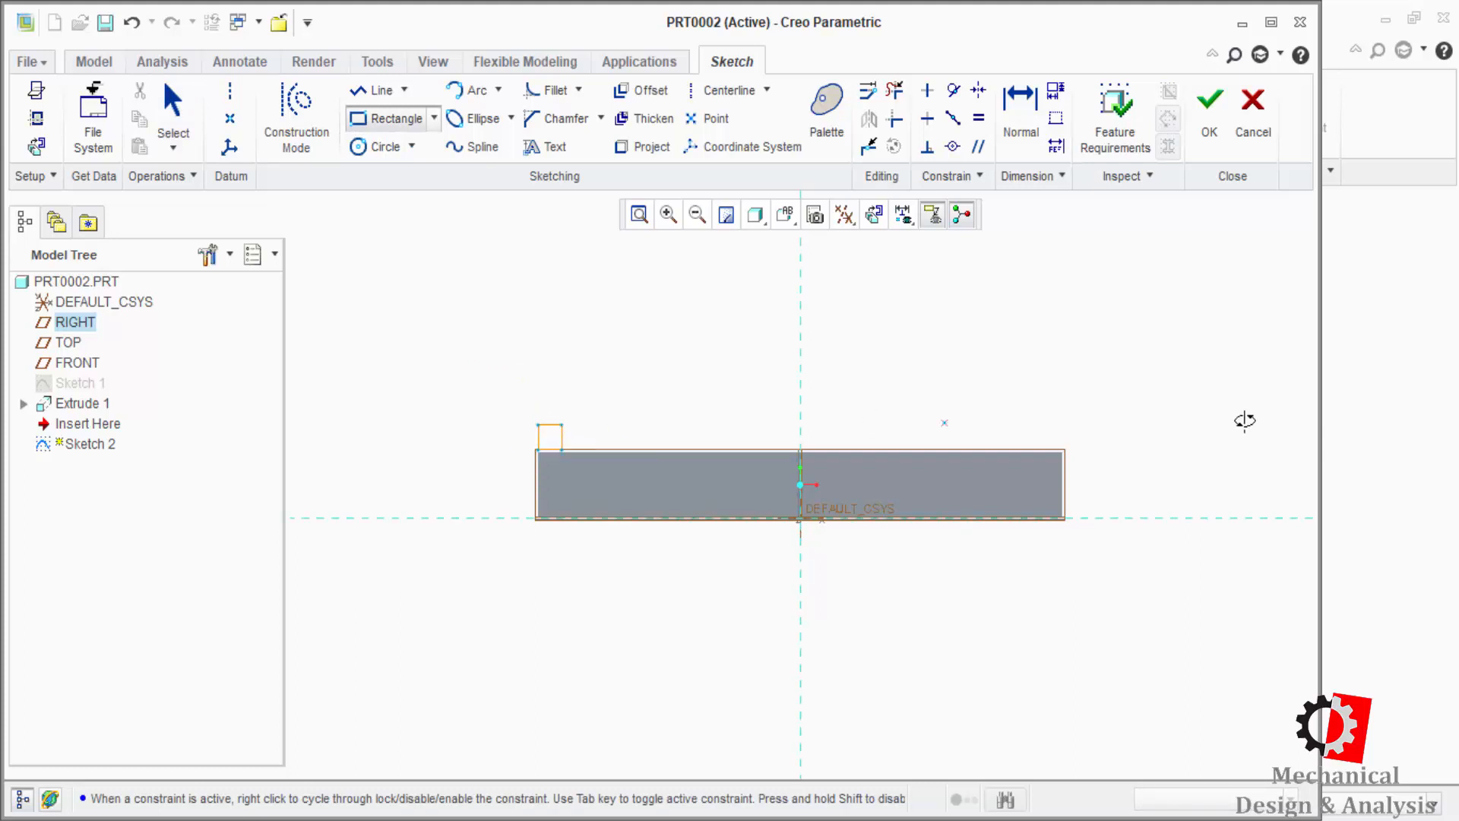
pyautogui.middleClick(1150, 449)
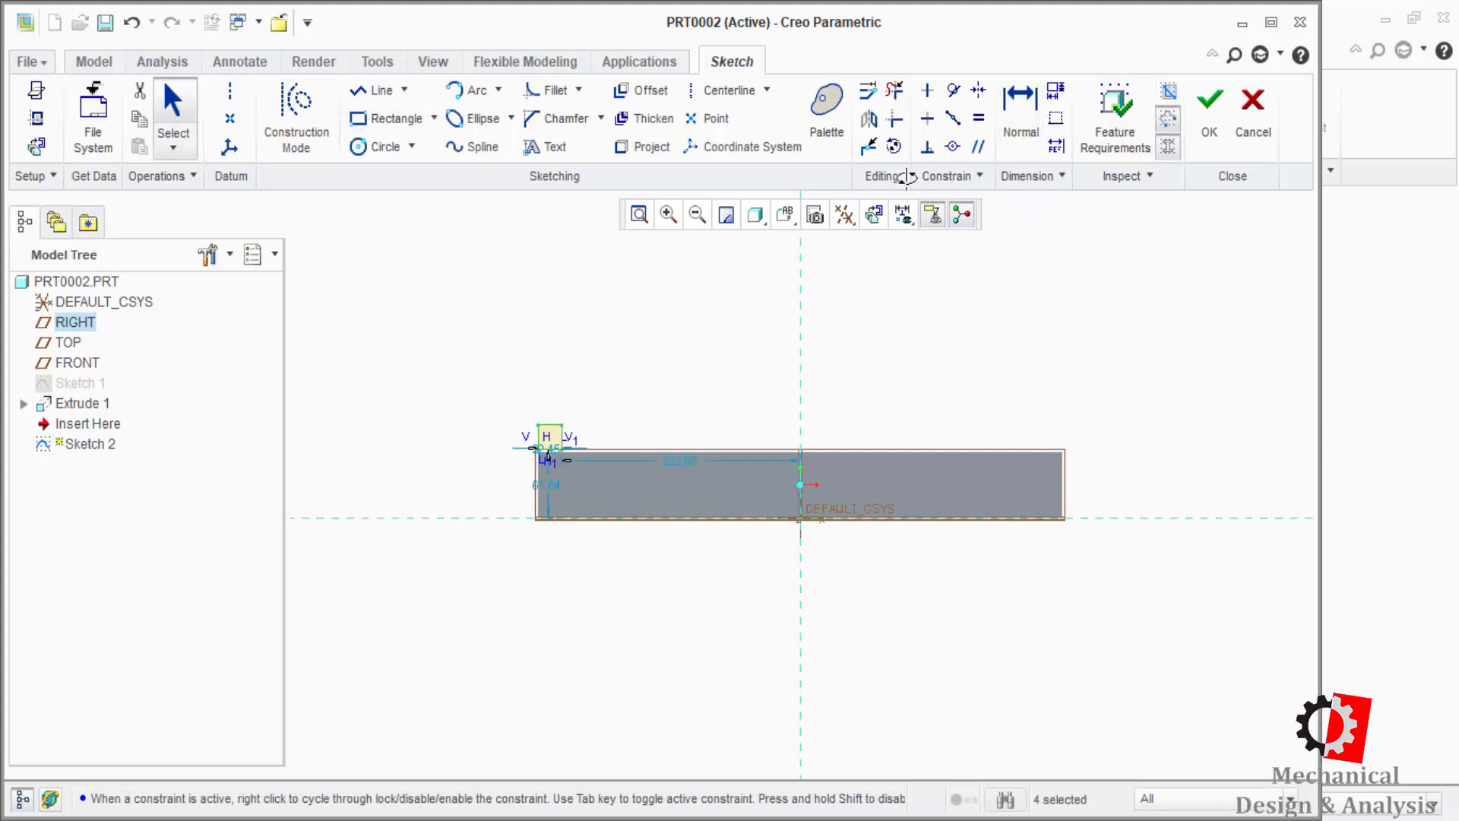
# - Make the square's lower edge coincident with the block's upper edge and its left edge coincident with the block's left edge
pyautogui.click(666, 215)
pyautogui.click(499, 399)
pyautogui.click(584, 508)
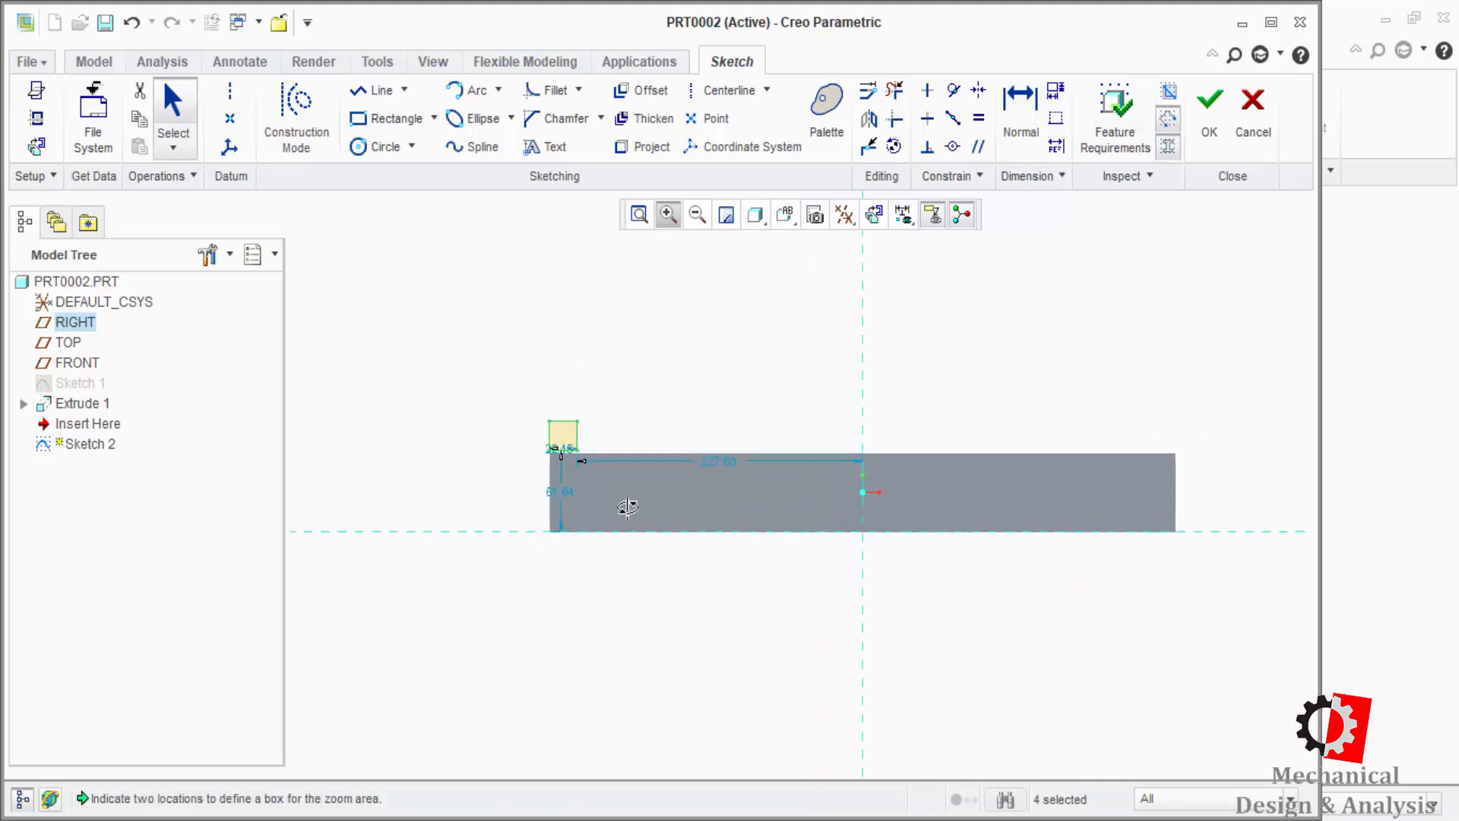
pyautogui.click(953, 146)
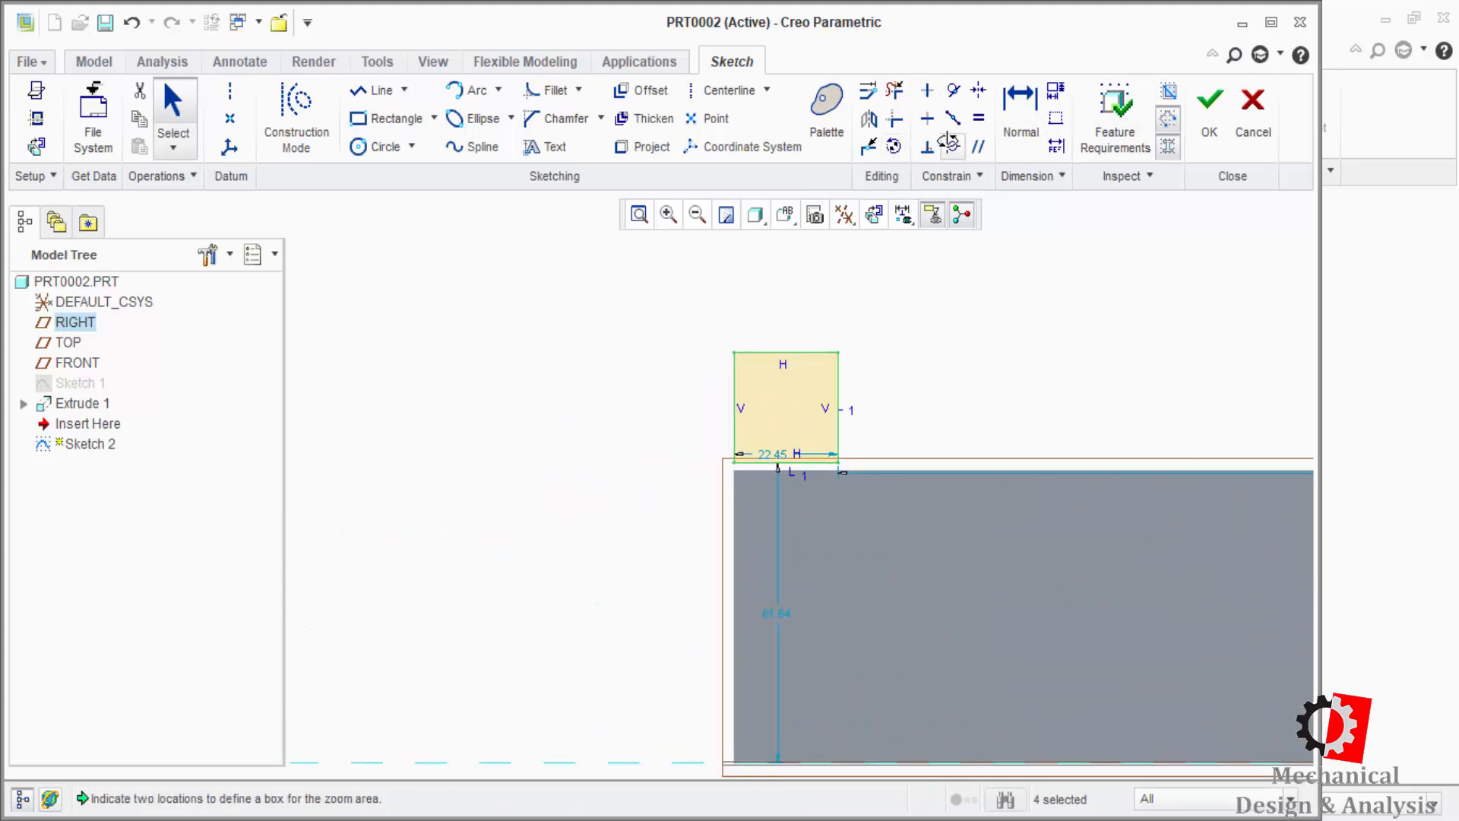
pyautogui.click(807, 460)
pyautogui.click(846, 481)
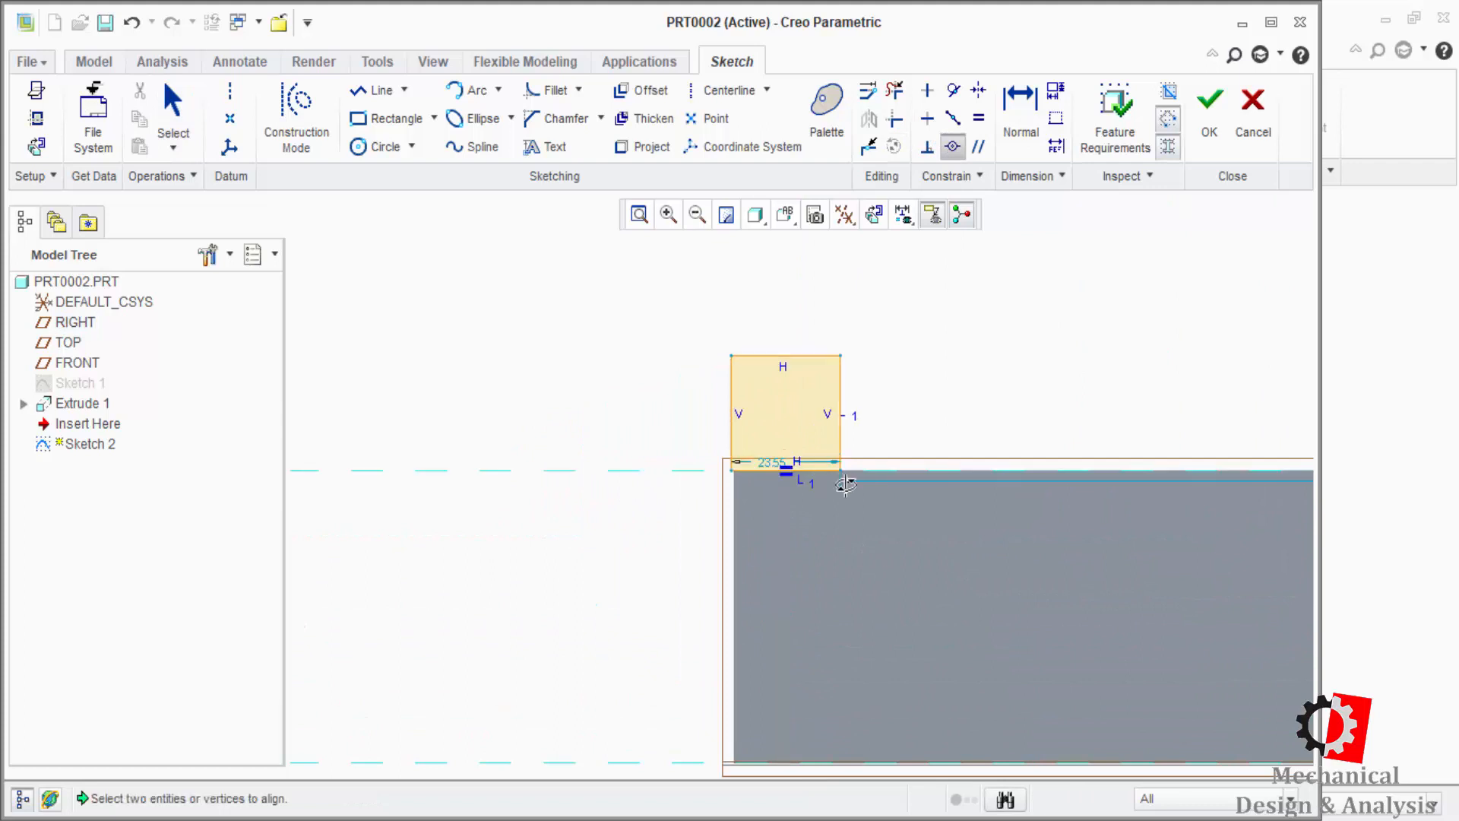
pyautogui.click(952, 146)
pyautogui.click(731, 399)
pyautogui.click(733, 506)
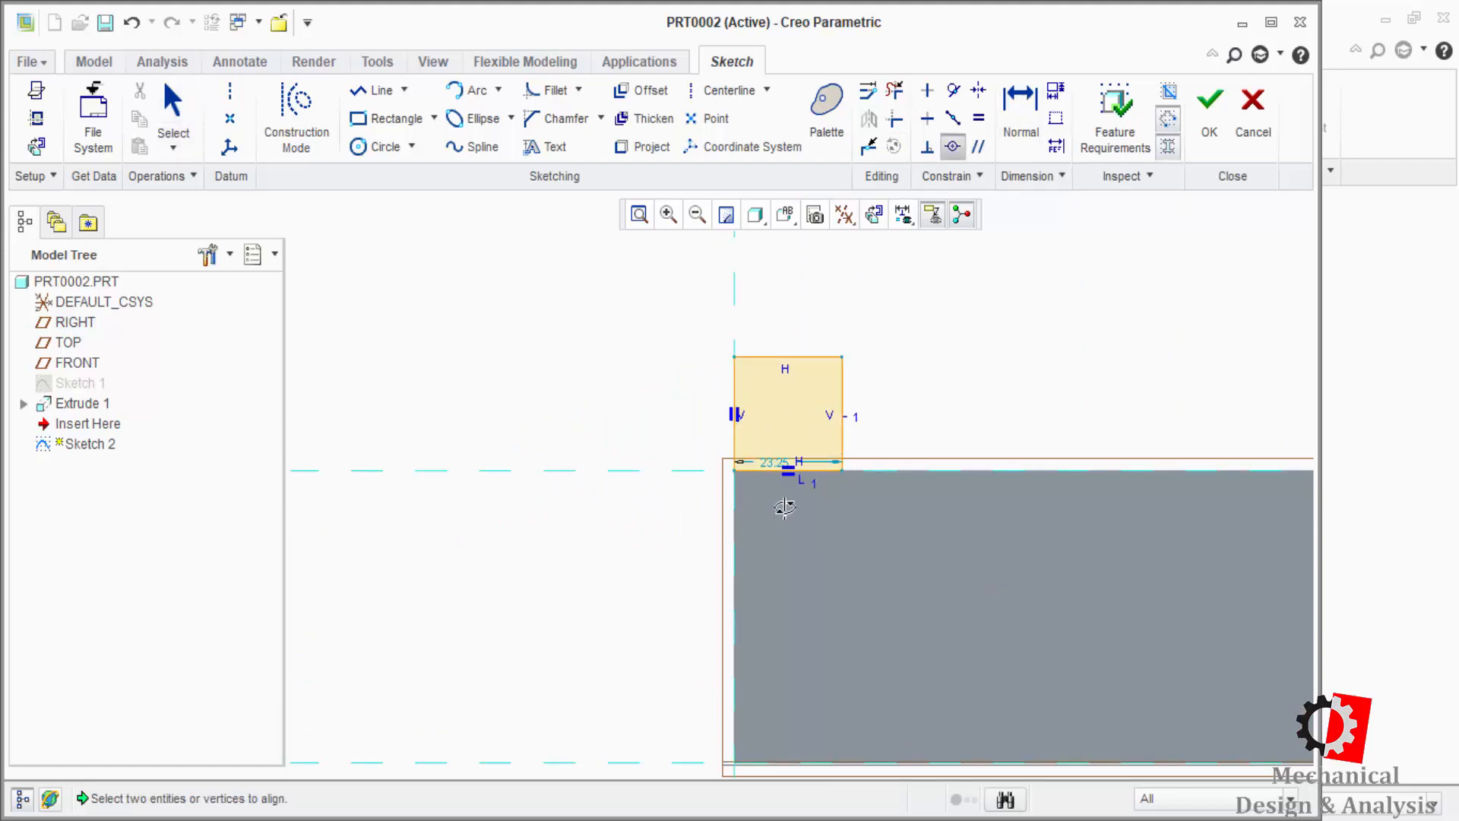
pyautogui.middleClick(955, 425)
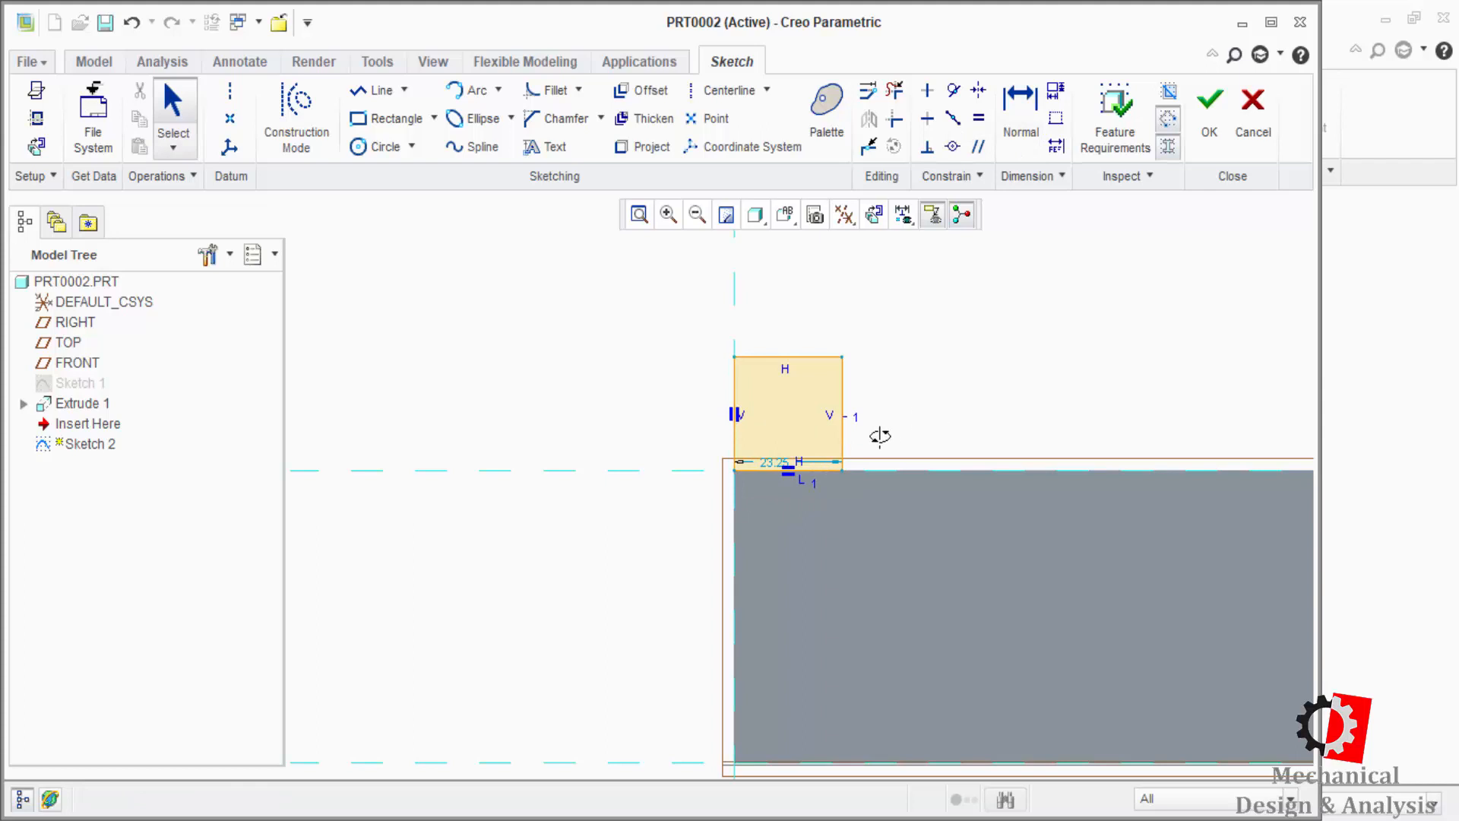
# - Set the square's side length to 20
pyautogui.doubleClick(773, 461)
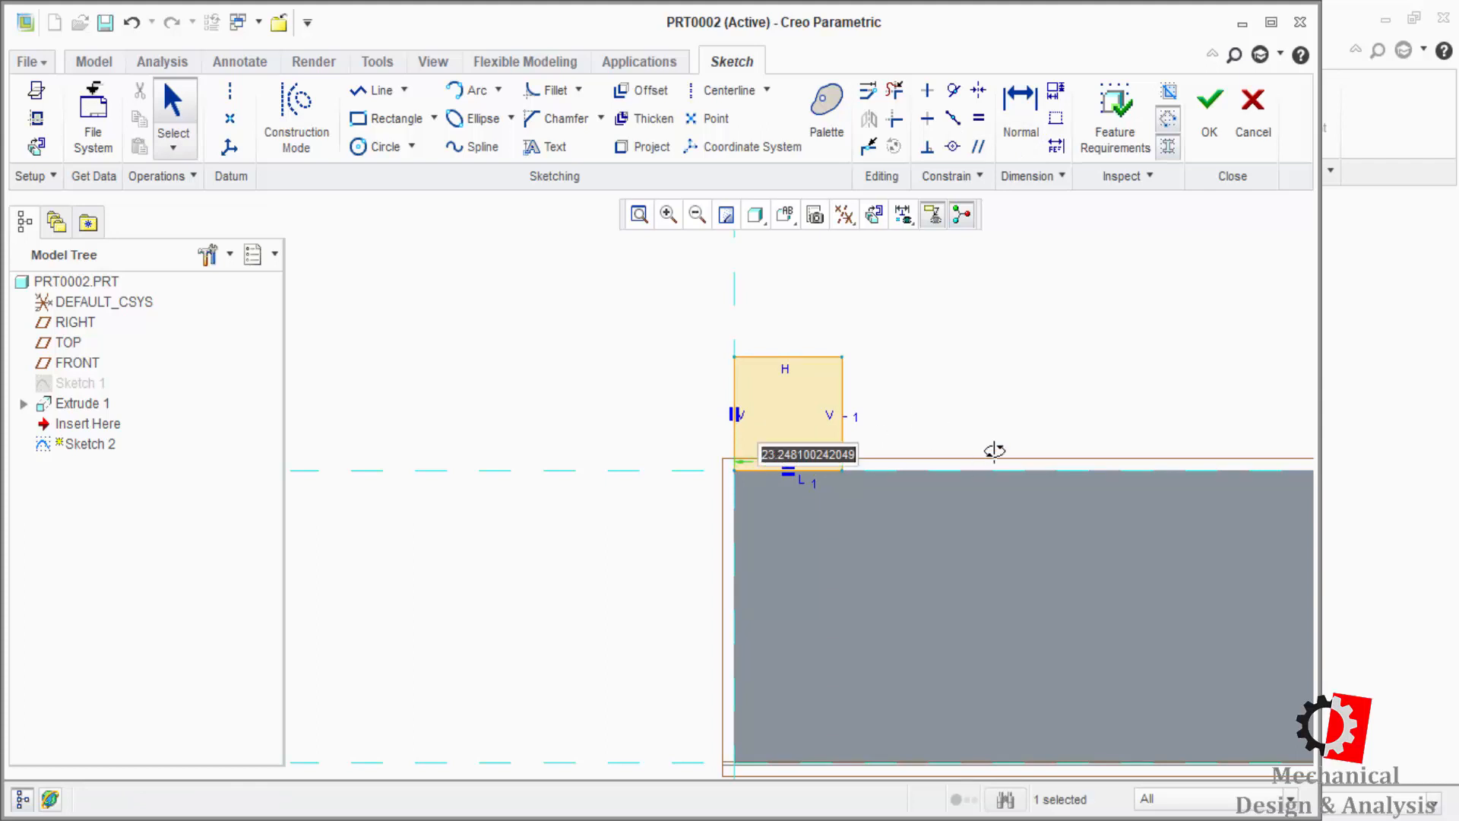
pyautogui.write('22')
pyautogui.press('Return')
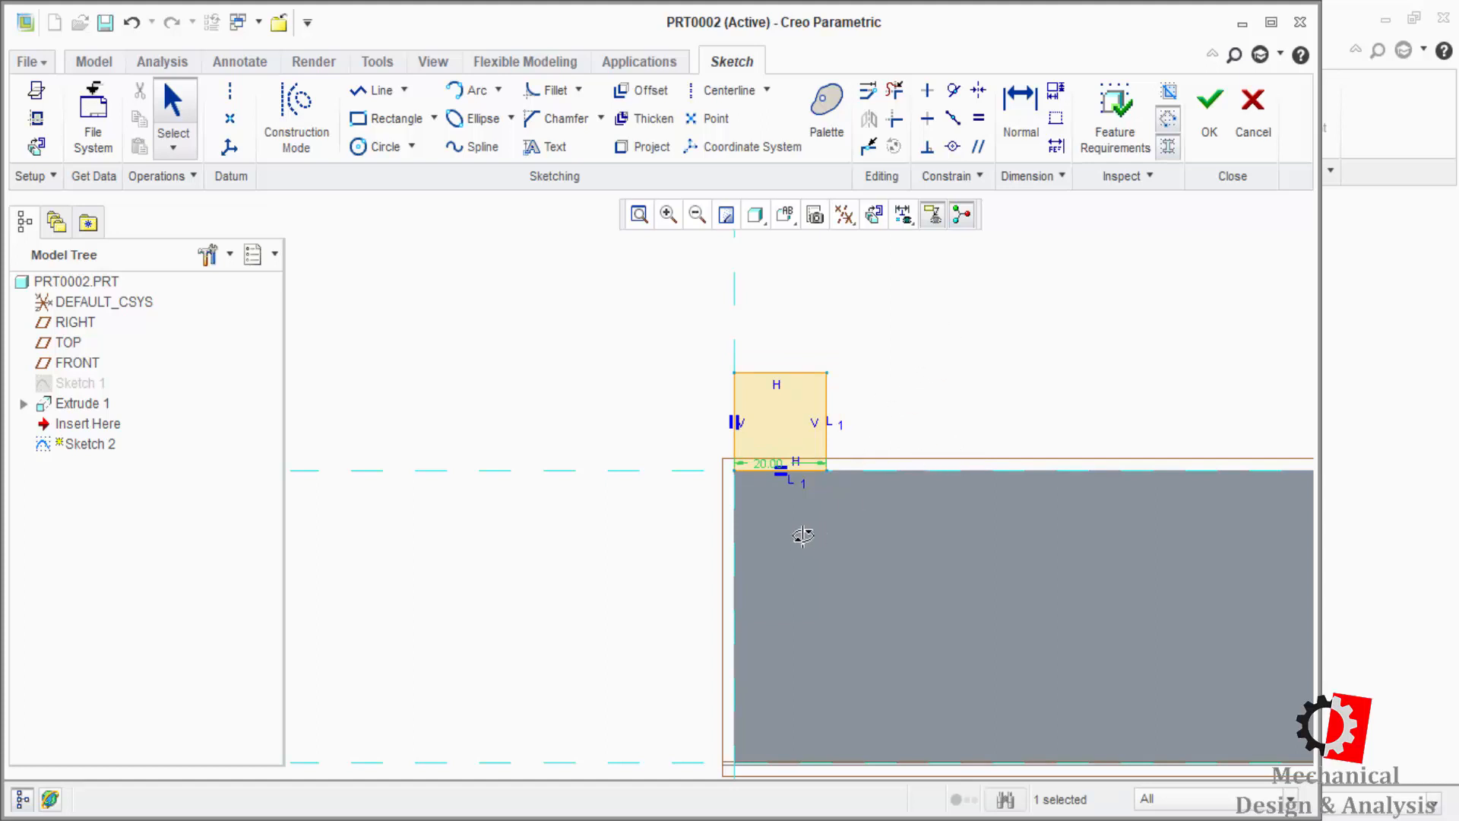
# - Draw a vertical centerline through the middle of the block on the vertical reference
pyautogui.click(639, 214)
pyautogui.moveTo(493, 381); pyautogui.dragTo(654, 542)
pyautogui.click(724, 97)
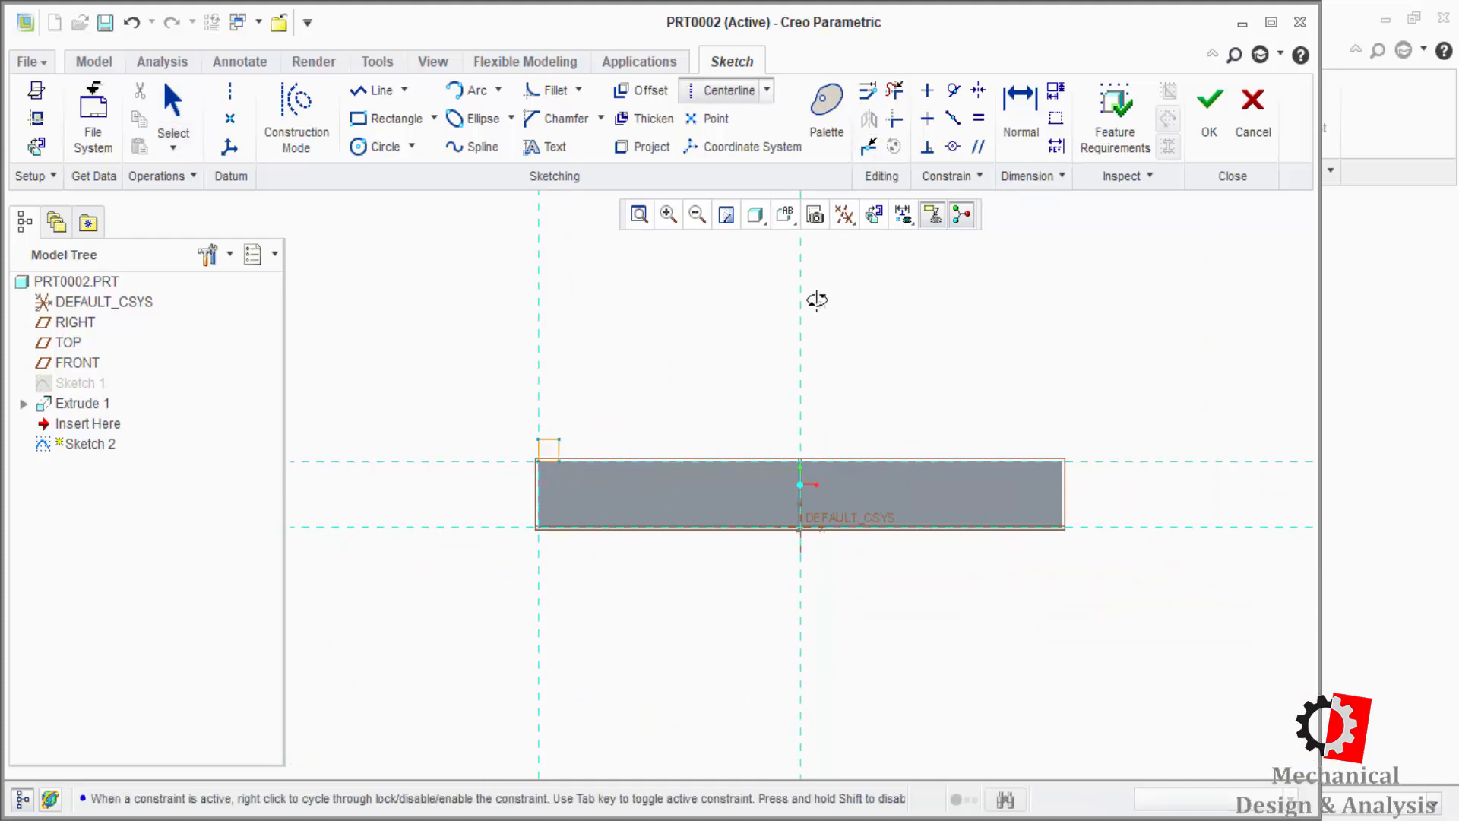
pyautogui.click(800, 292)
pyautogui.click(801, 386)
pyautogui.middleClick(754, 399)
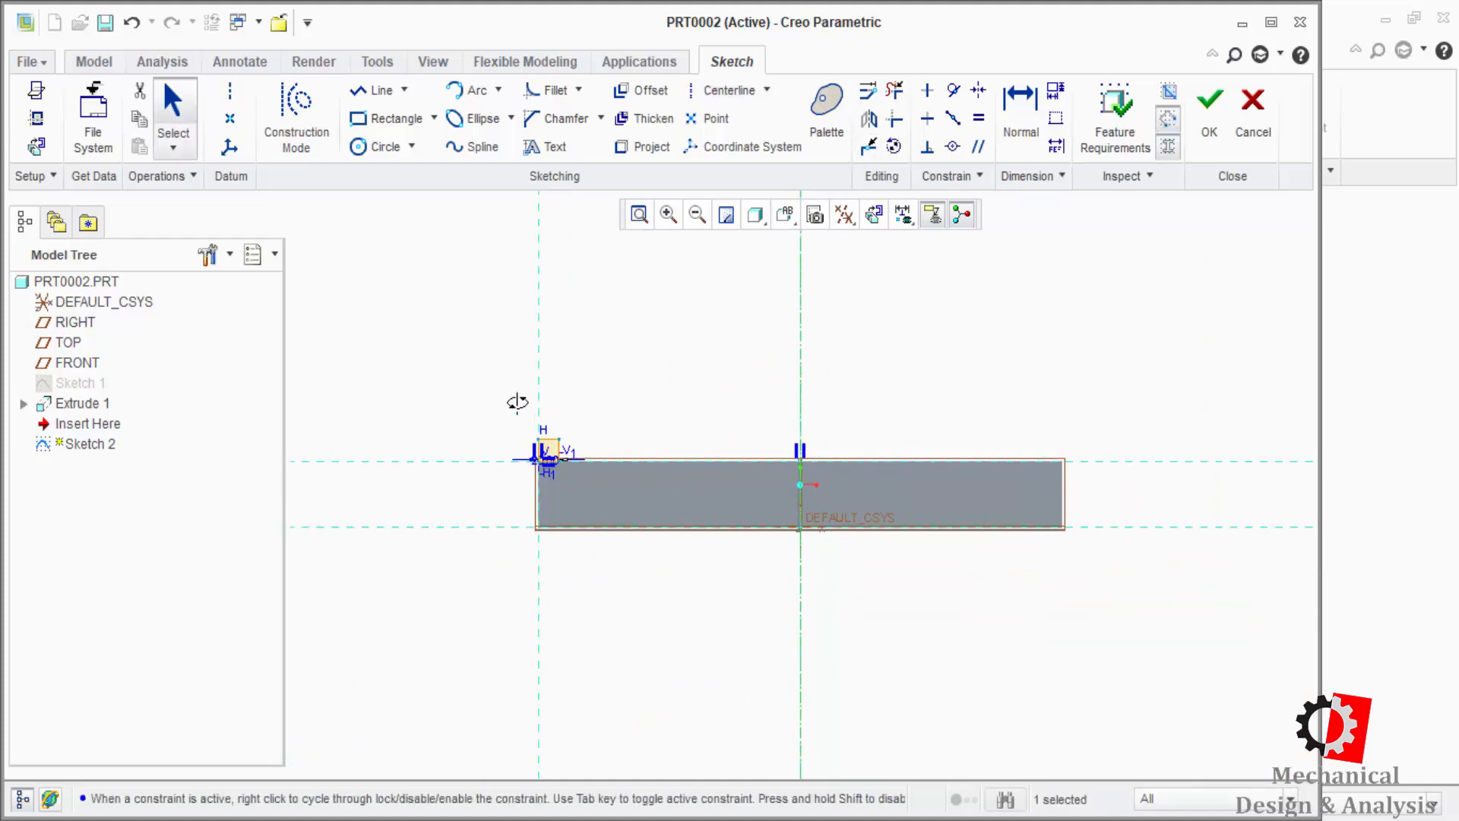
# - Mirror the small square about the vertical centerline to the block's other end
pyautogui.moveTo(518, 402); pyautogui.dragTo(622, 520)
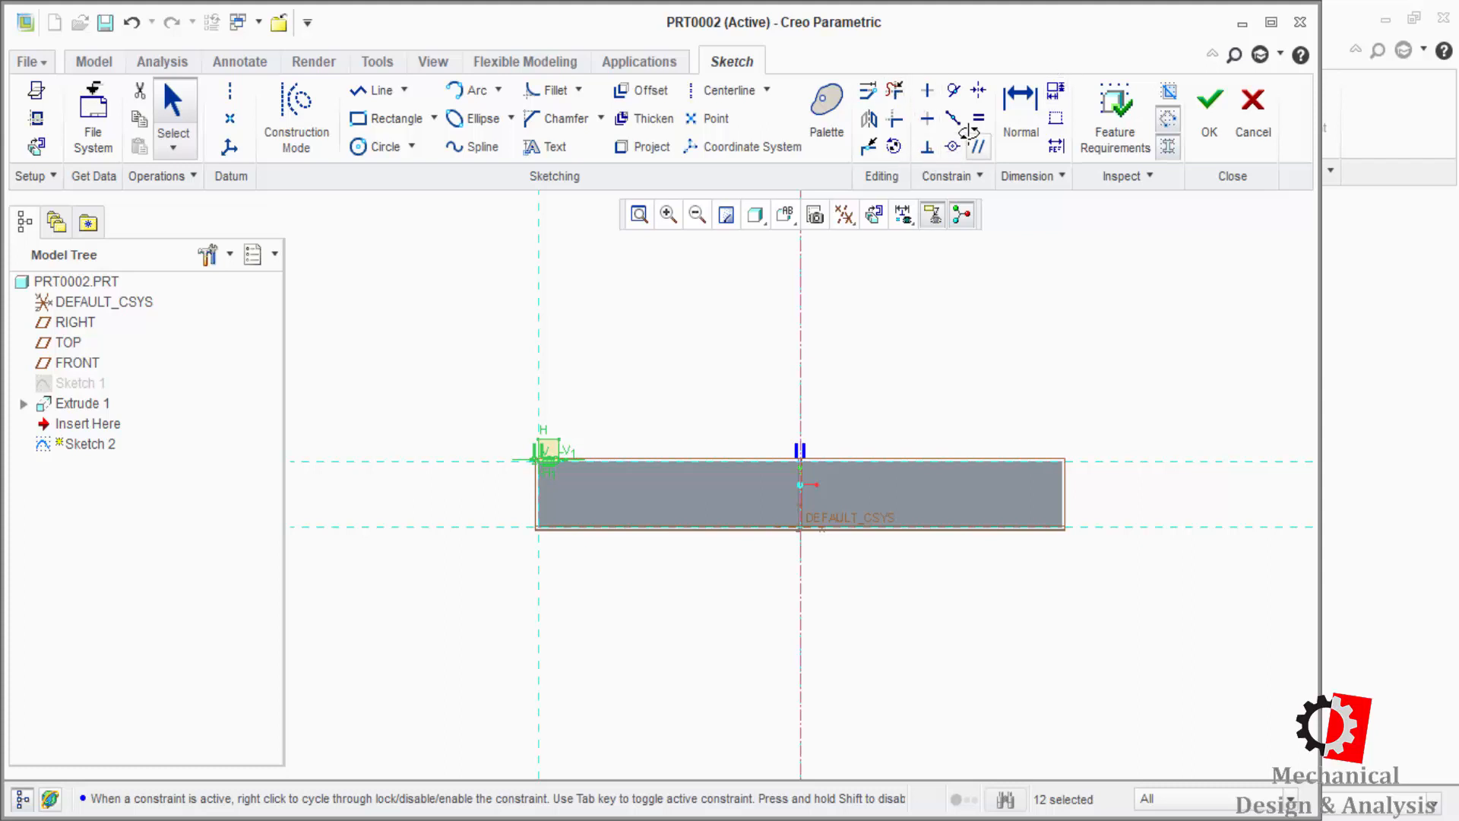
pyautogui.click(869, 119)
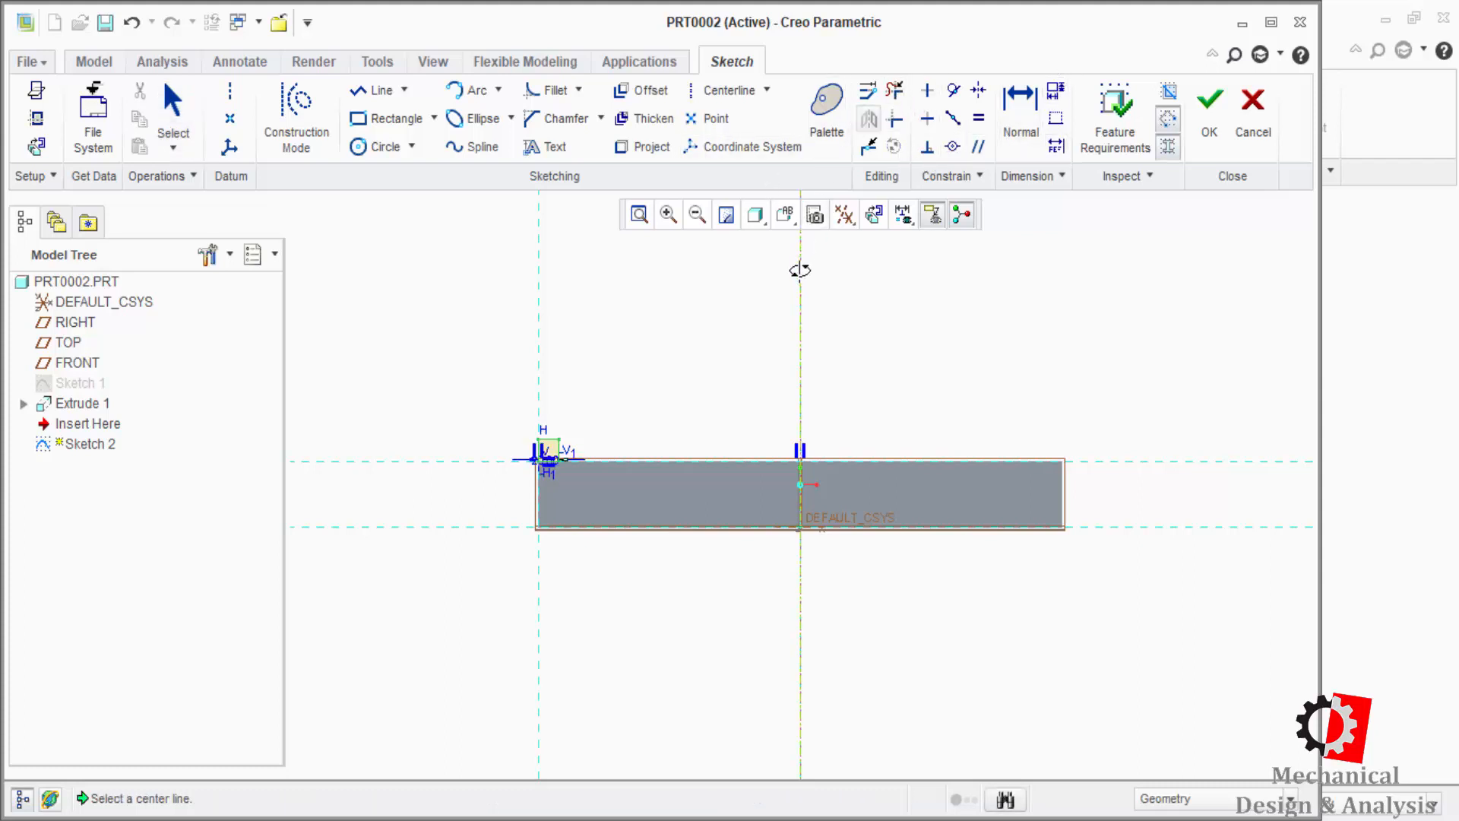
pyautogui.click(800, 270)
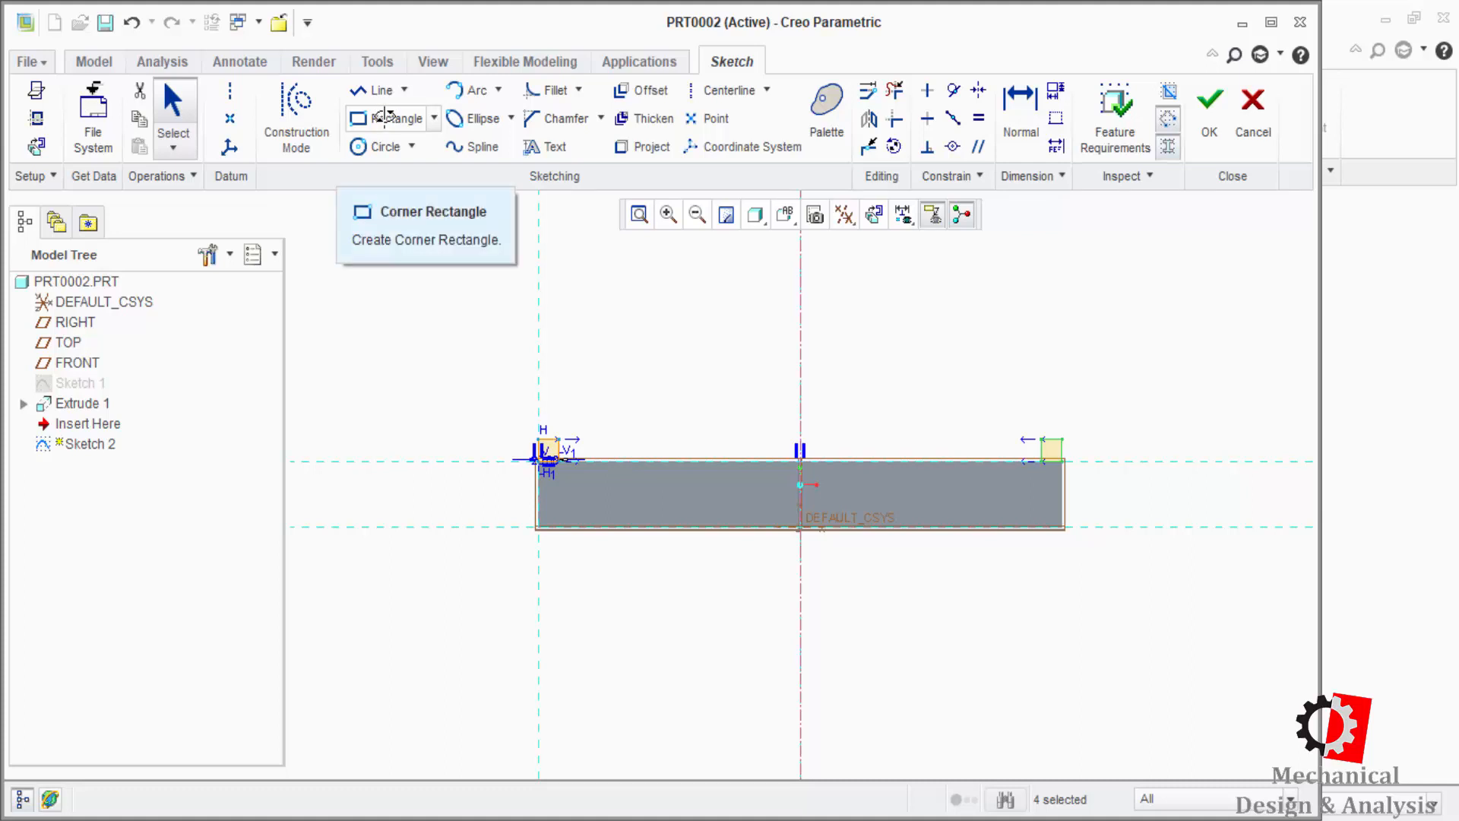
# - Sketch the tooth's left flank as an outward-bulging arc of about 34.7 radius, rising about 25.7 from the block's upper edge near the left square
pyautogui.click(466, 91)
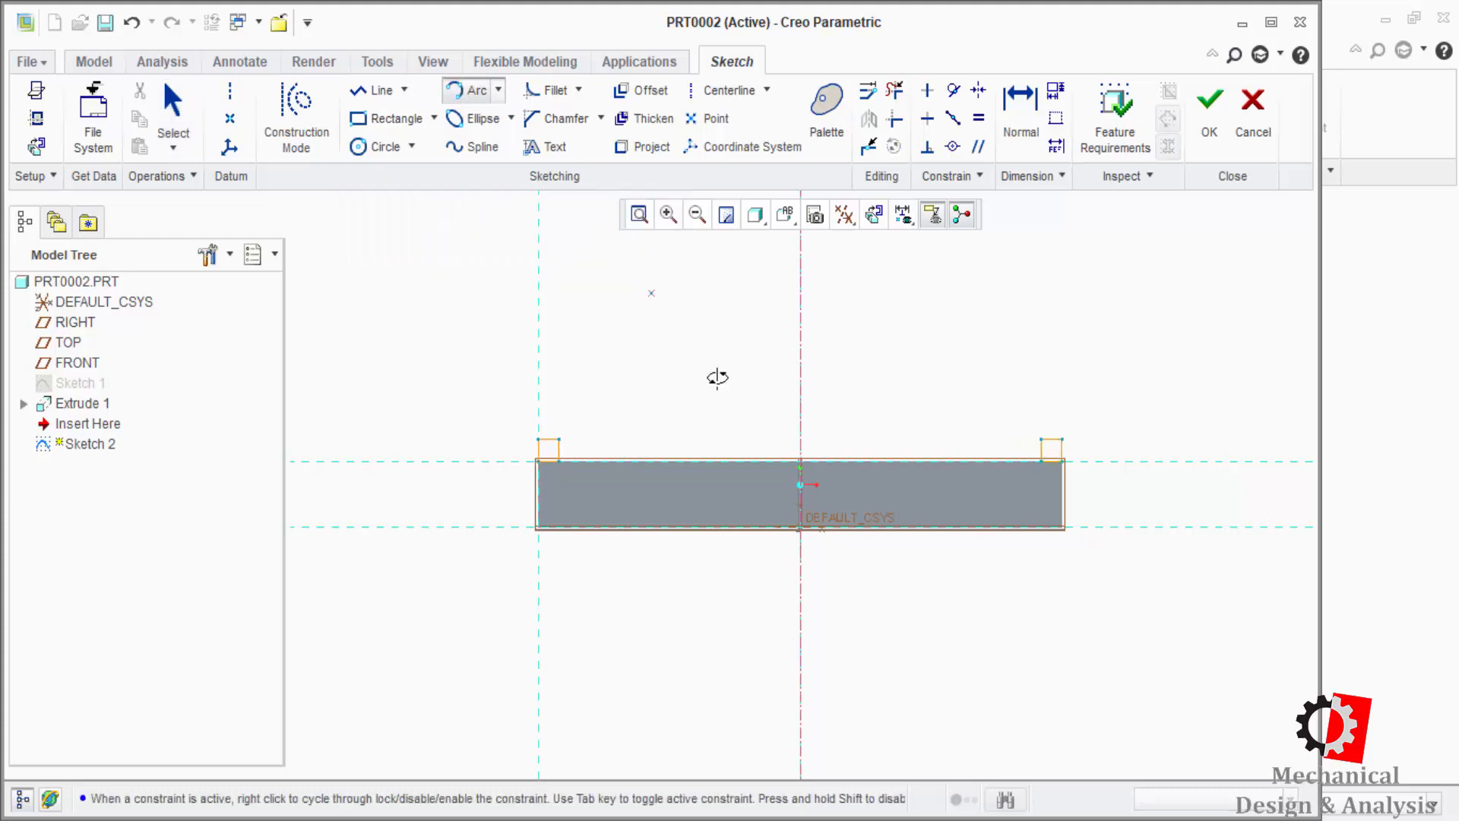
pyautogui.click(580, 460)
pyautogui.click(668, 215)
pyautogui.click(577, 426)
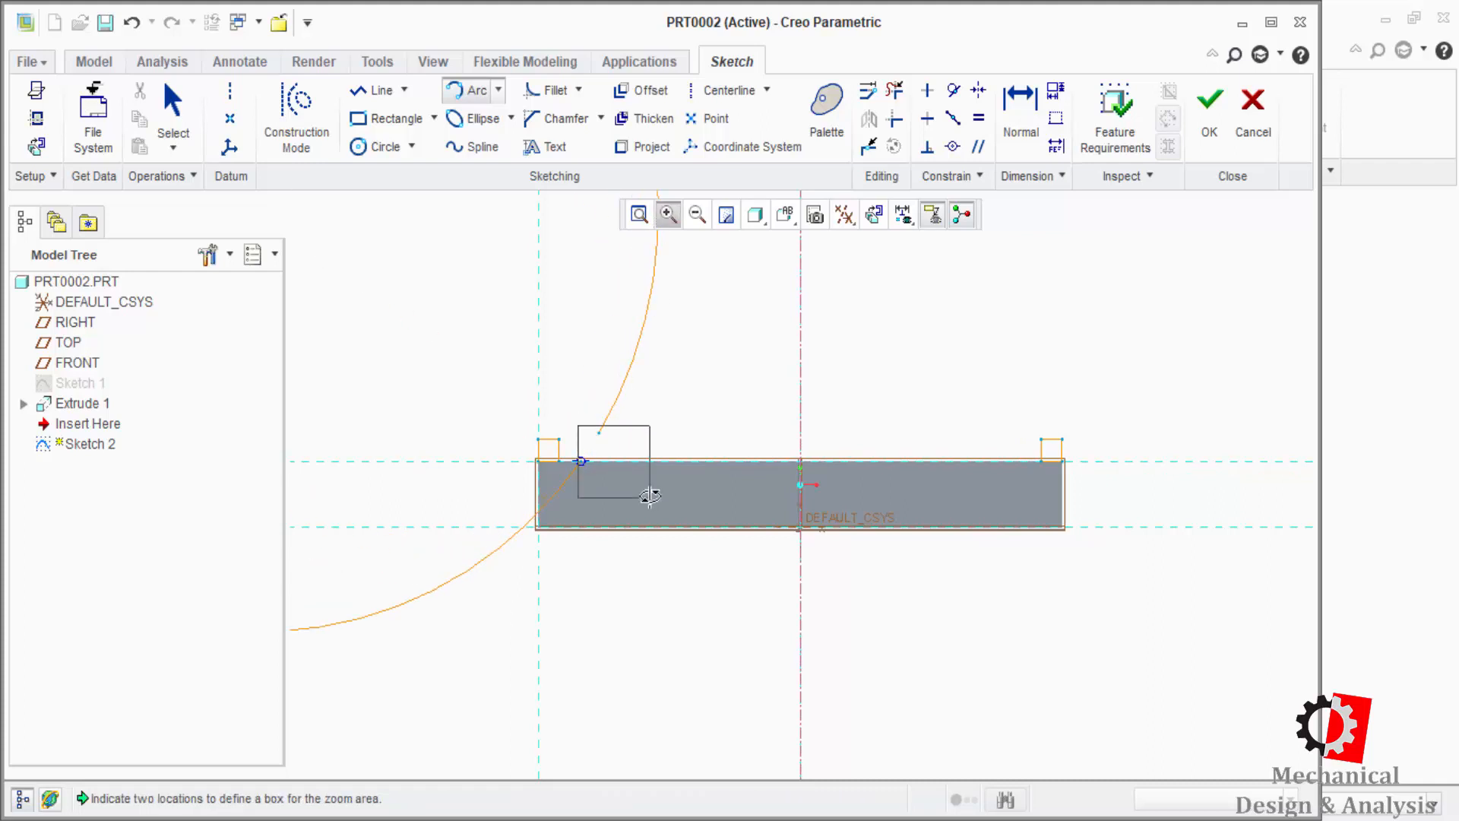
pyautogui.click(650, 495)
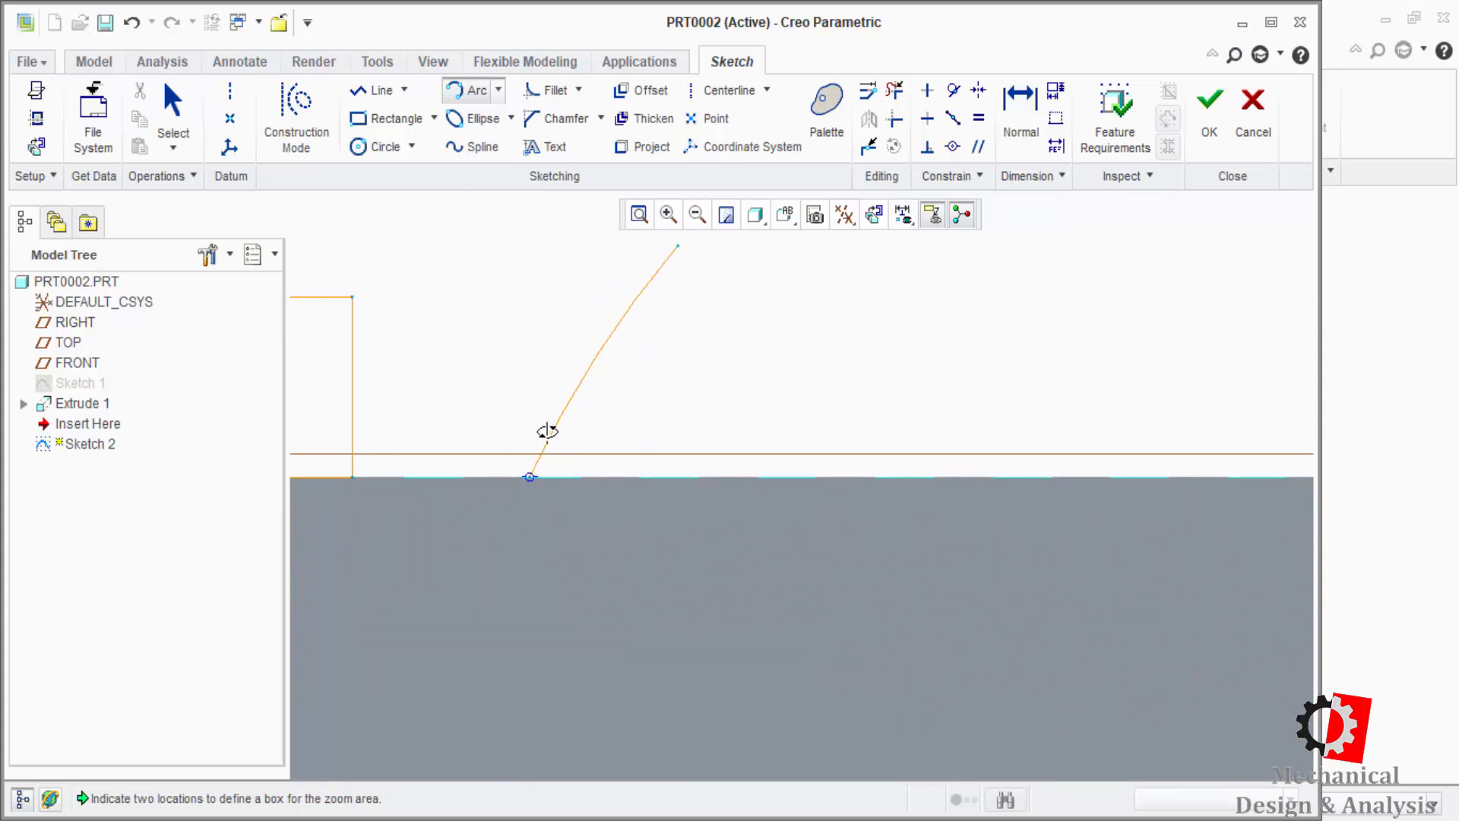
pyautogui.click(541, 423)
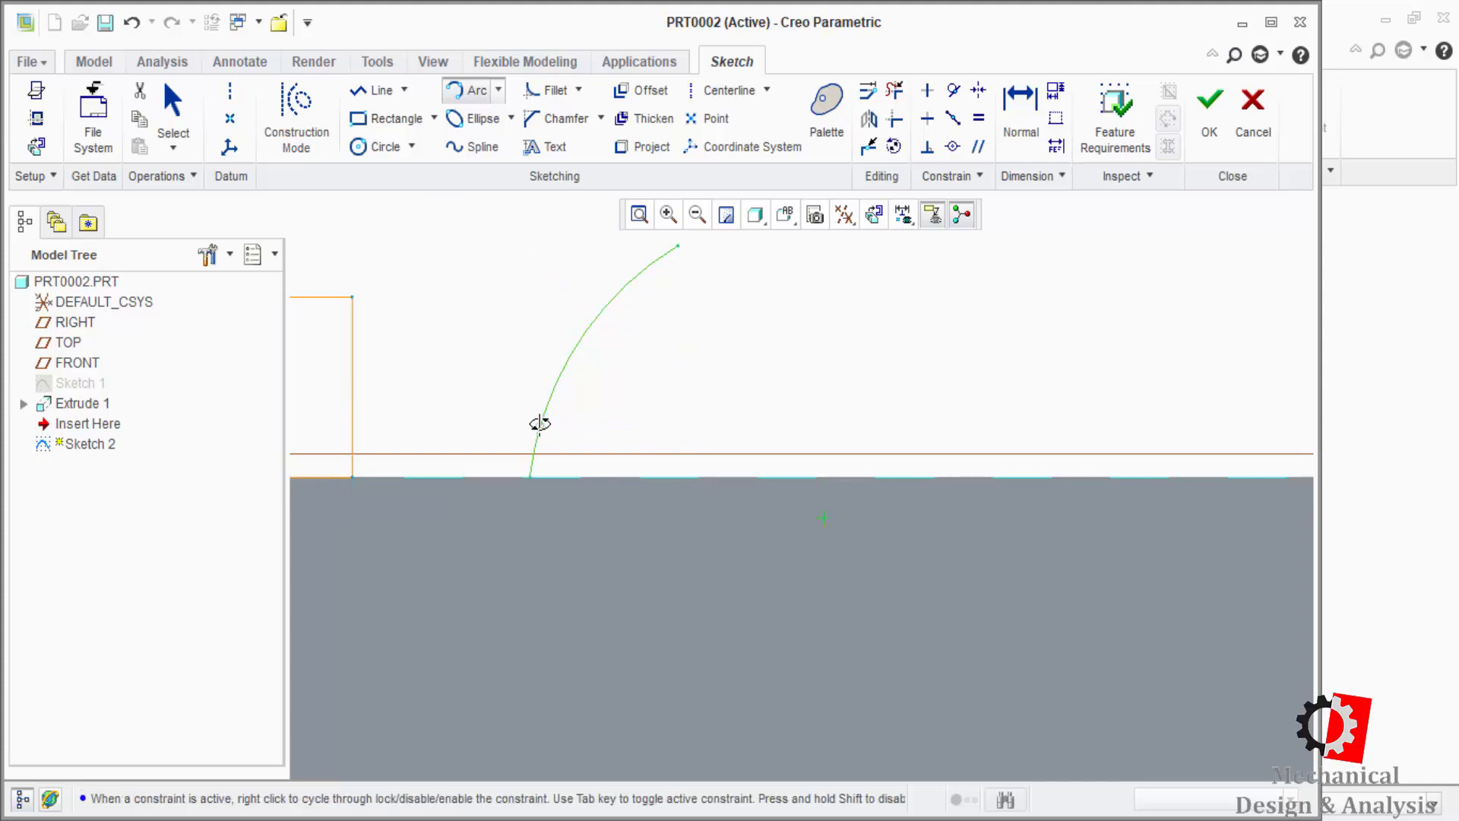
pyautogui.middleClick(457, 473)
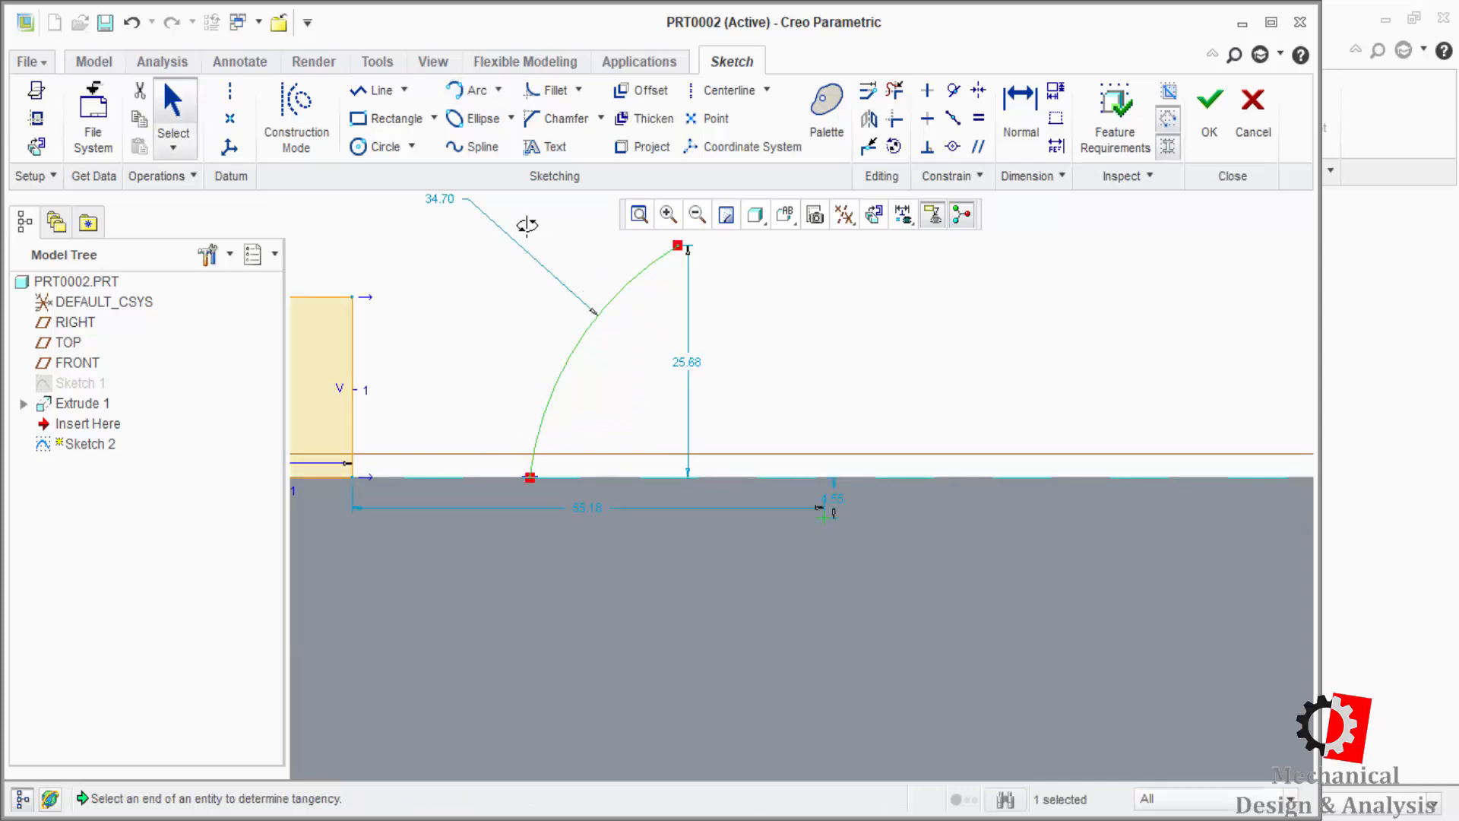
# - Draw a short horizontal line from the upper end of the left flank arc as the tooth tip
pyautogui.click(378, 90)
pyautogui.click(681, 244)
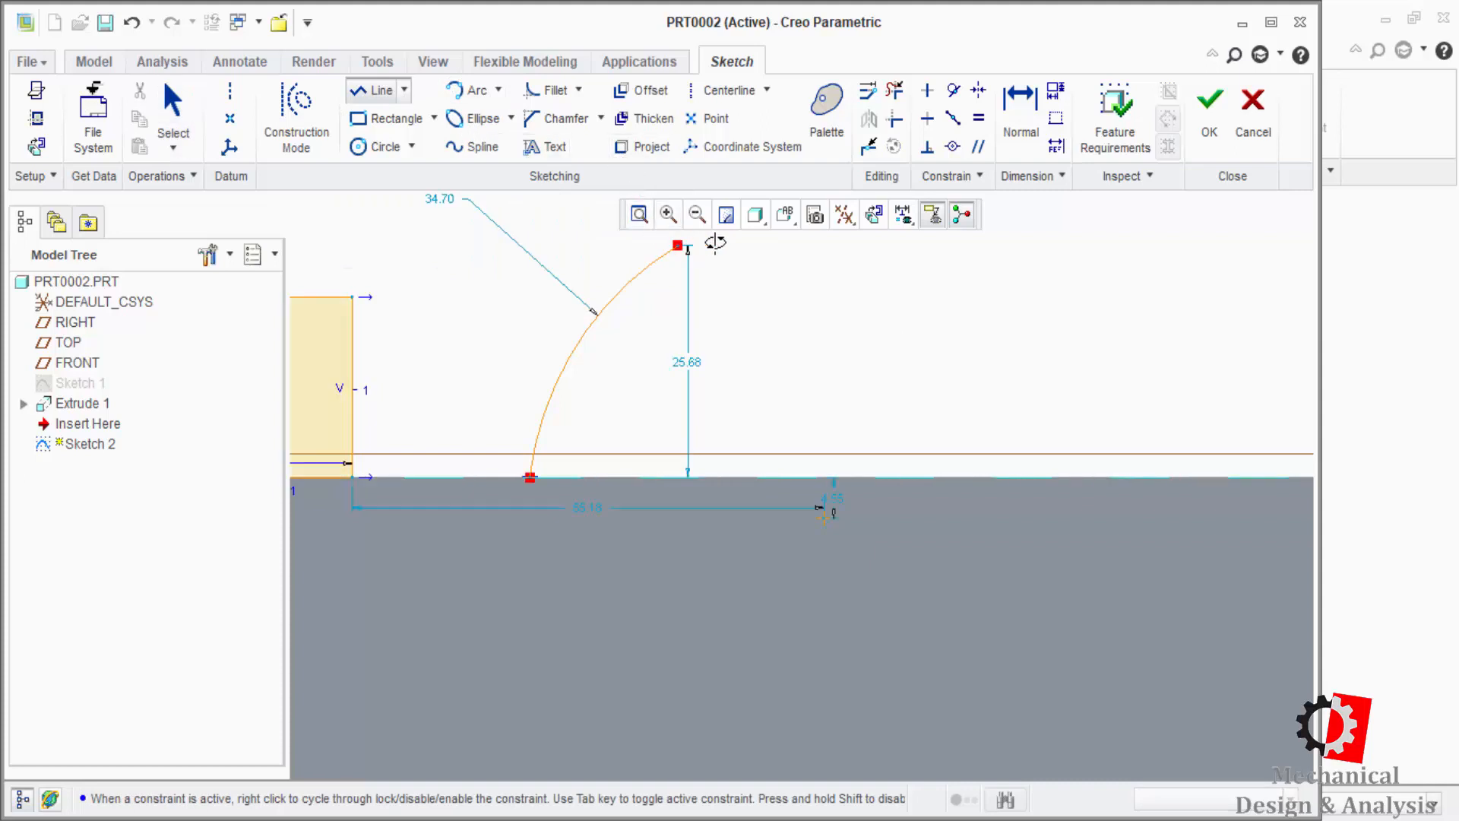
pyautogui.click(715, 245)
pyautogui.middleClick(736, 321)
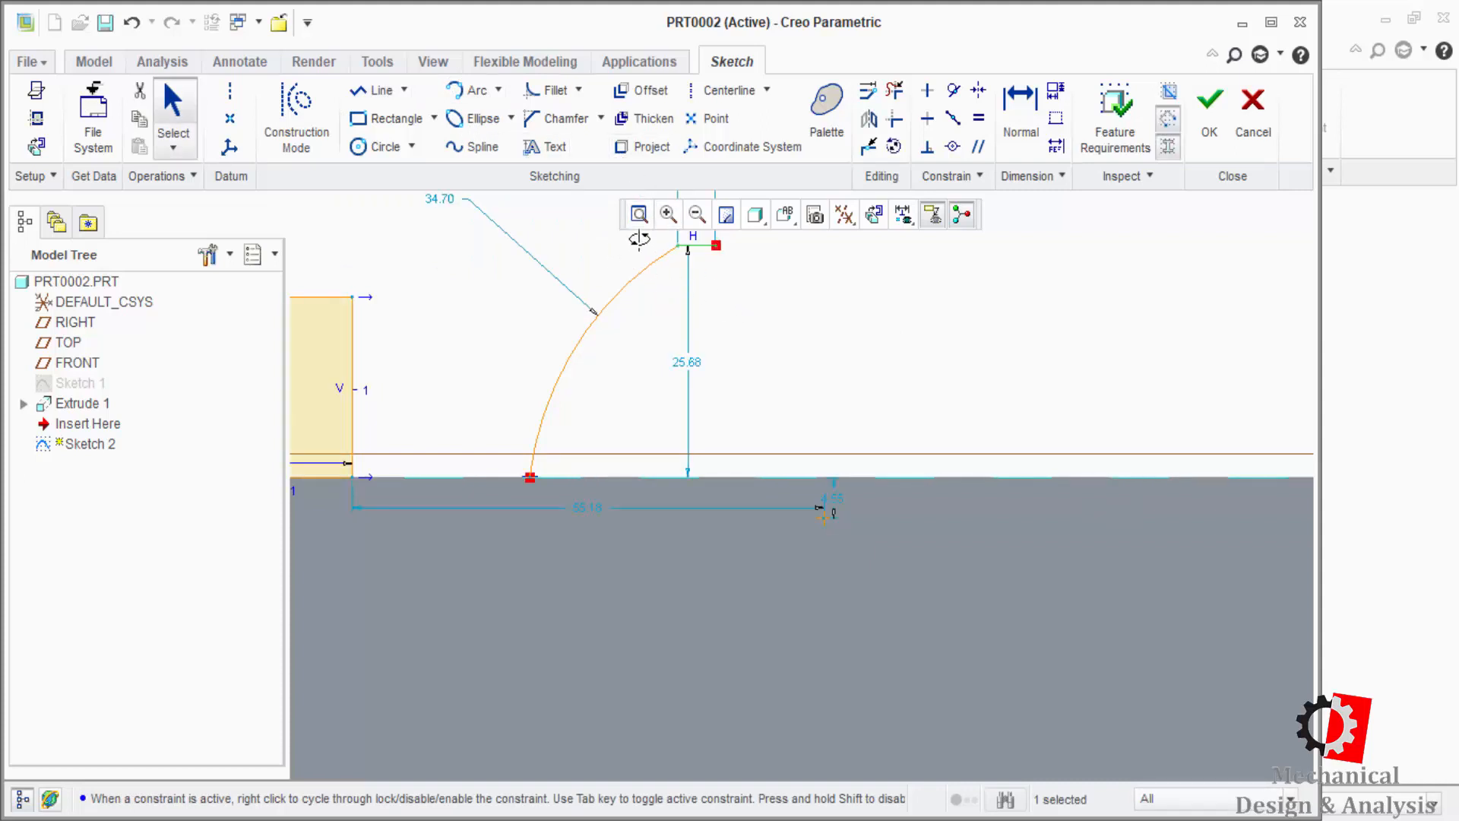
# - Draw the tooth's right flank as an arc of about 36.6 radius from the tip line down to the block's upper edge
pyautogui.click(465, 91)
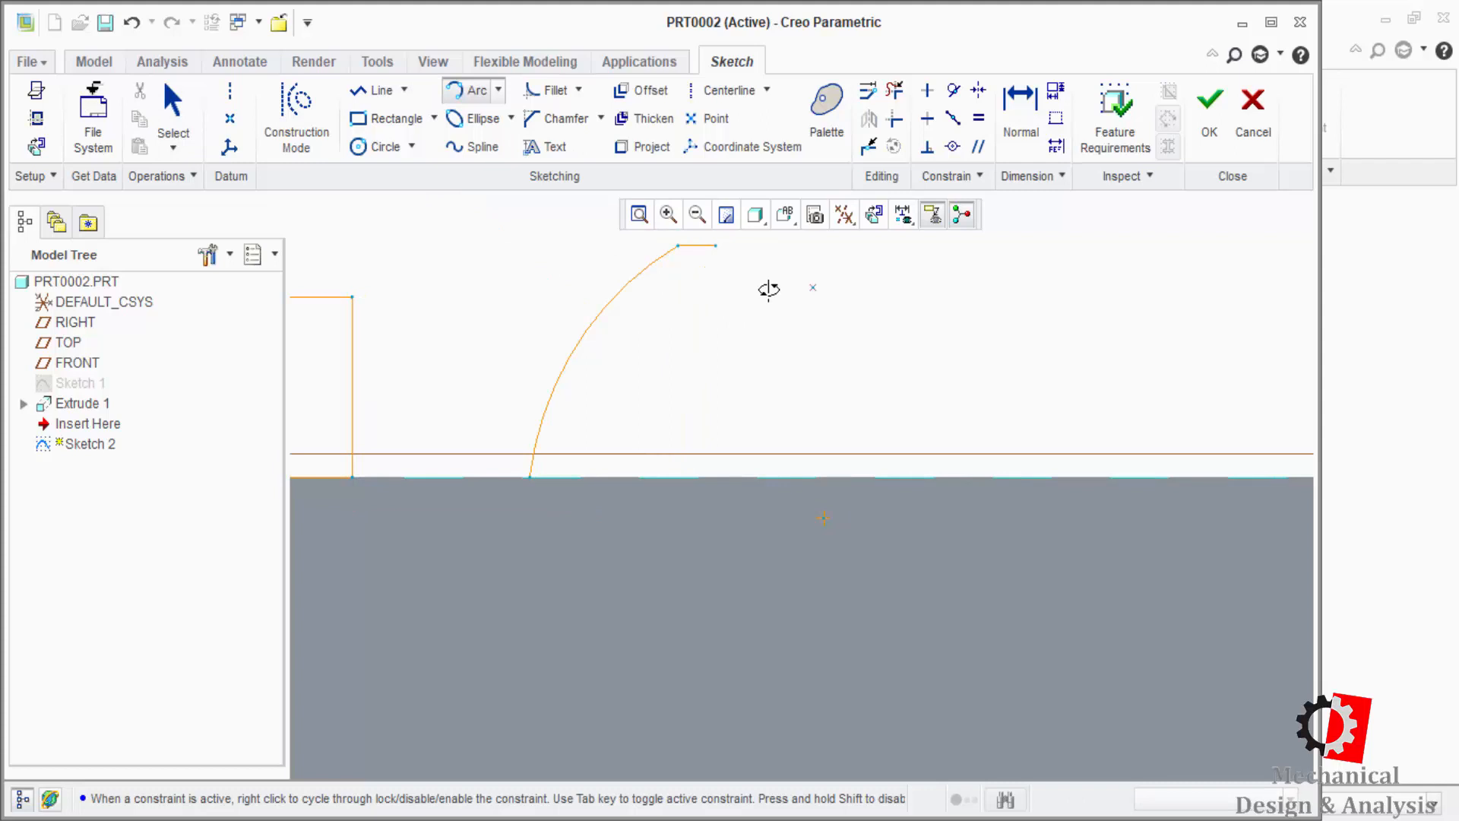
pyautogui.click(716, 246)
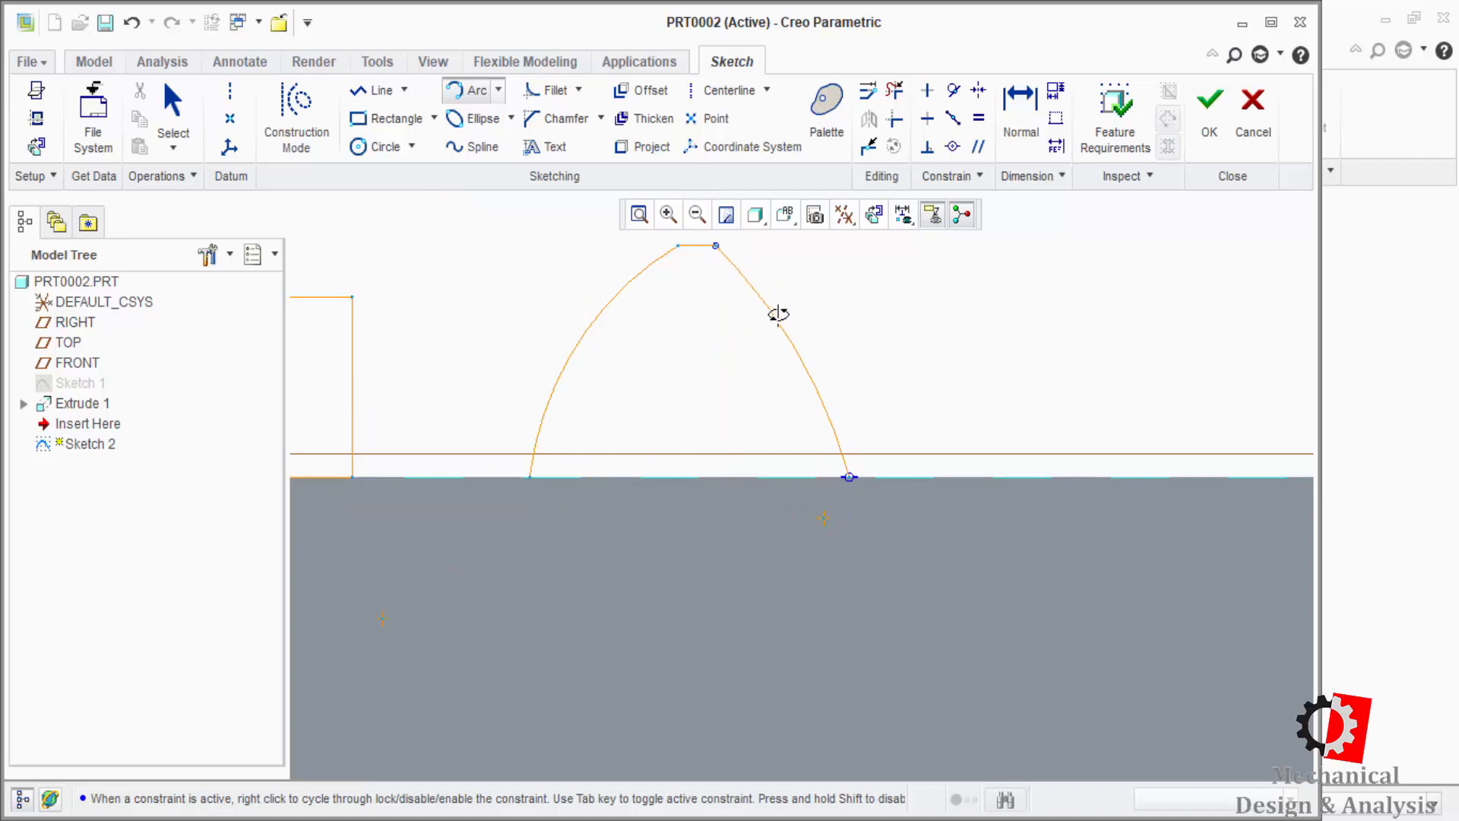
pyautogui.click(782, 313)
pyautogui.middleClick(726, 394)
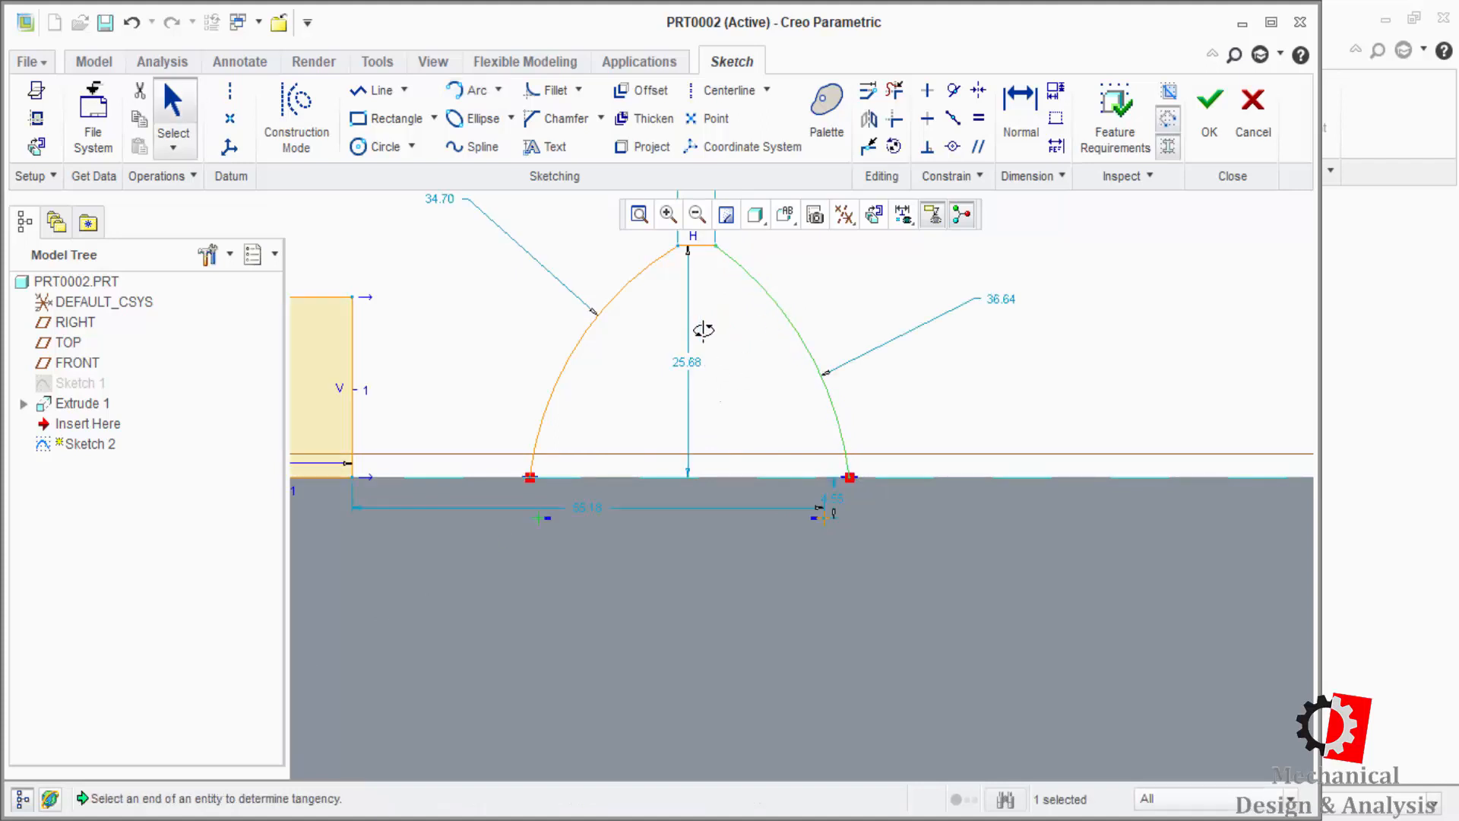
# - Dimension the tooth's height from the block's upper edge to the tip line as 13.5
pyautogui.click(1020, 121)
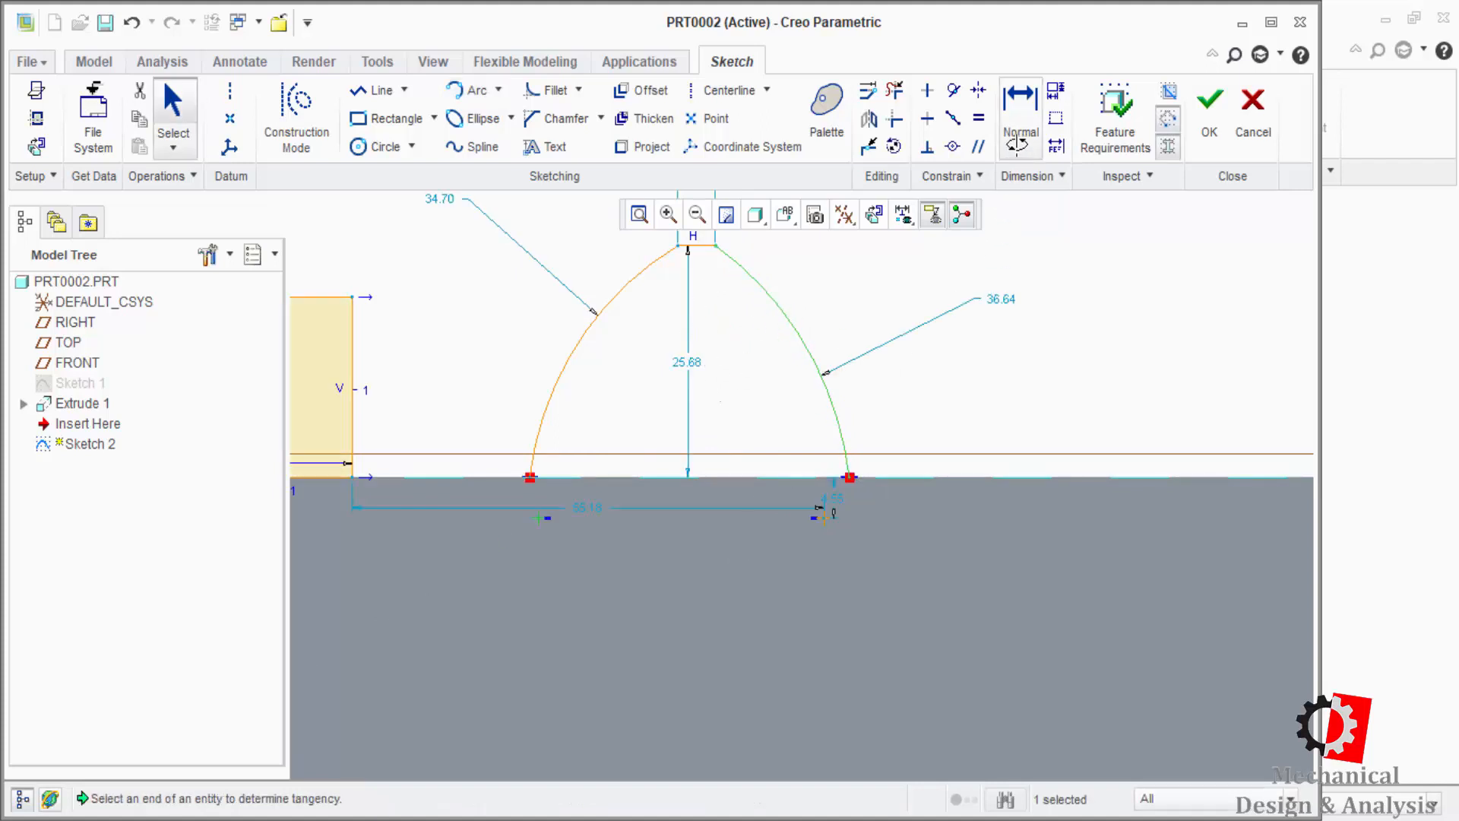
pyautogui.click(849, 469)
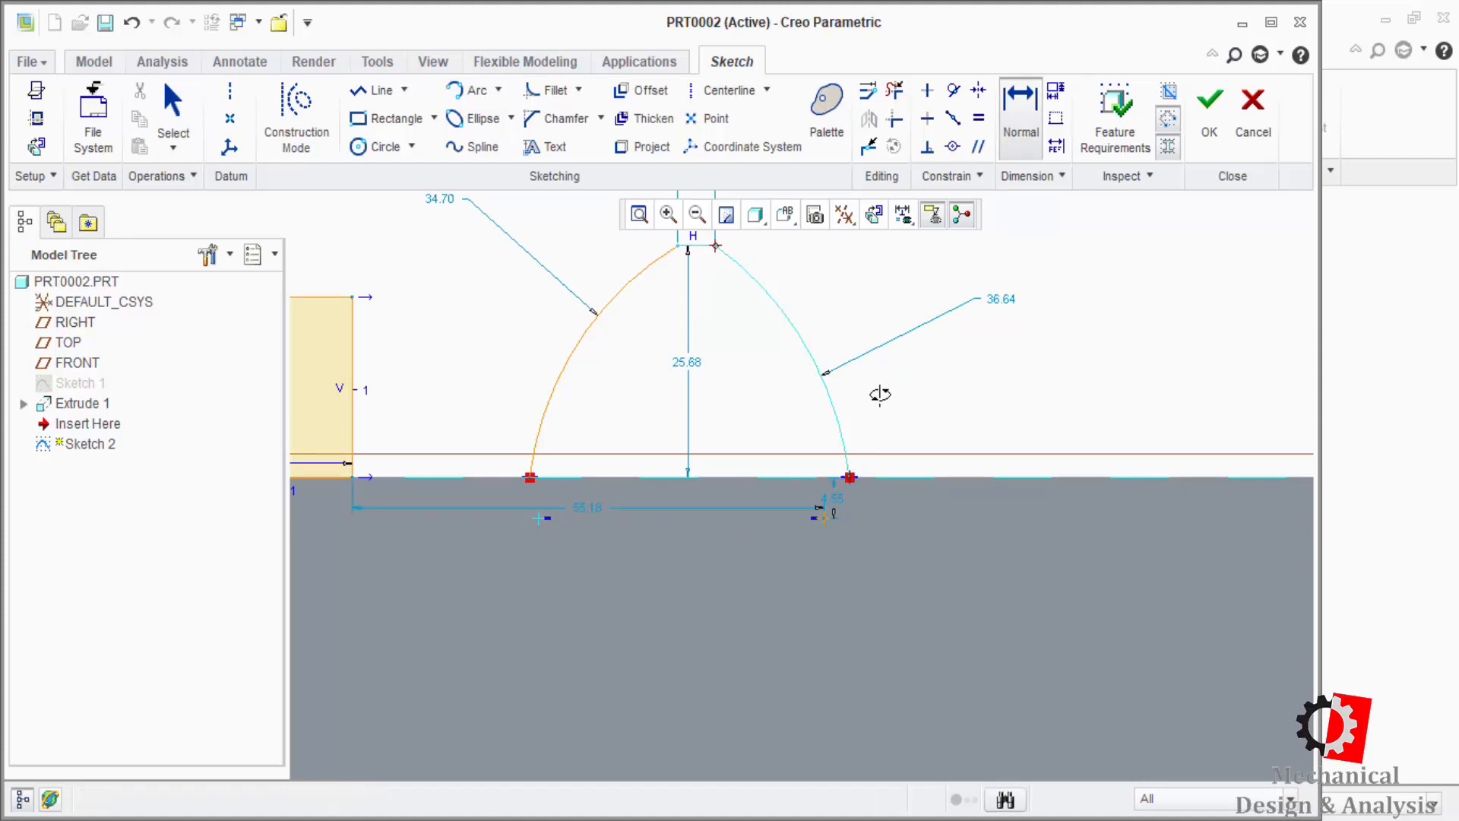
pyautogui.middleClick(875, 395)
pyautogui.write('113.5')
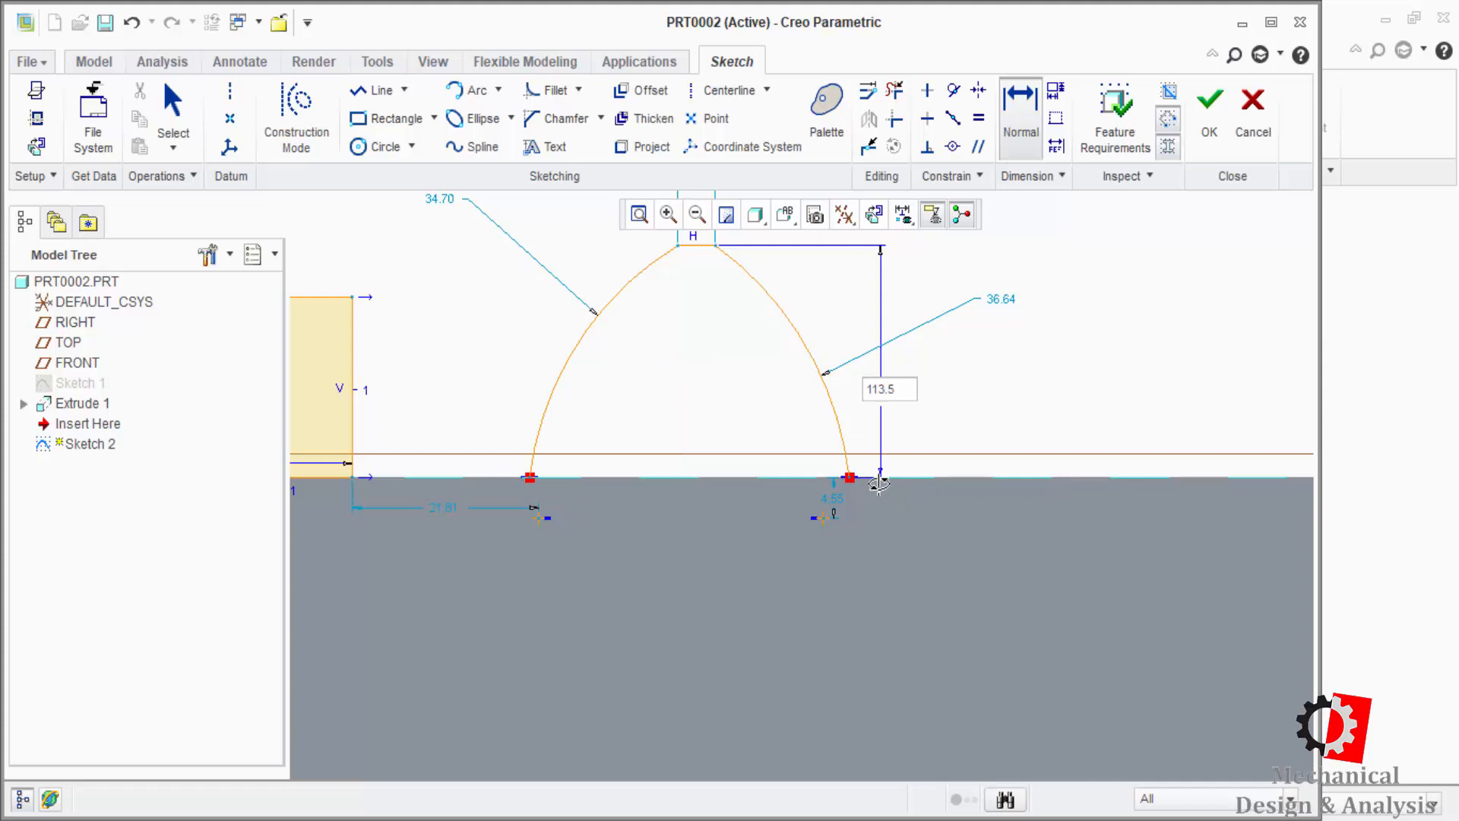
pyautogui.press('Return')
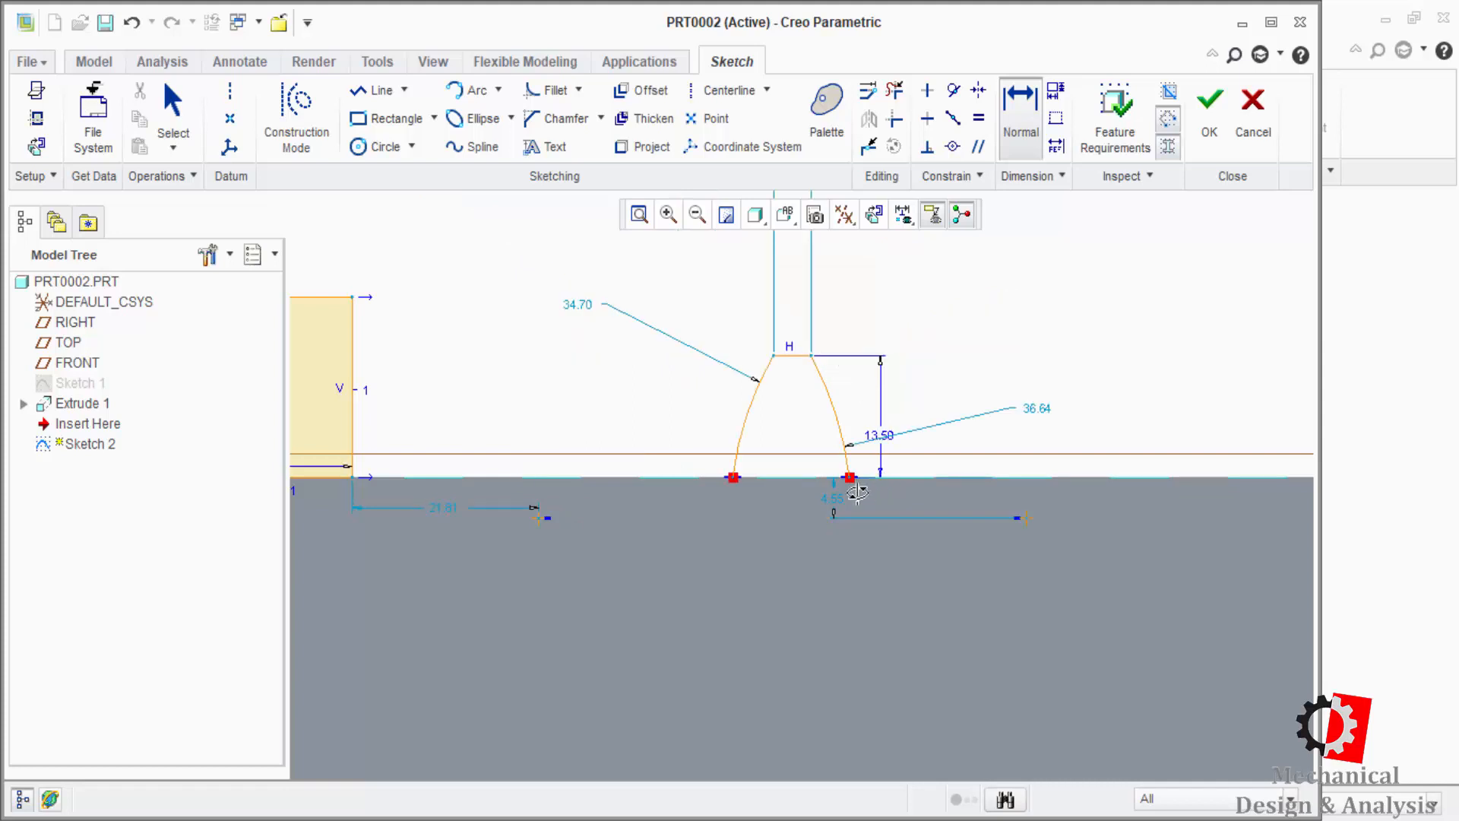
# - Set the left flank arc's radius to 25 and constrain both flank arcs to equal radii
pyautogui.doubleClick(590, 305)
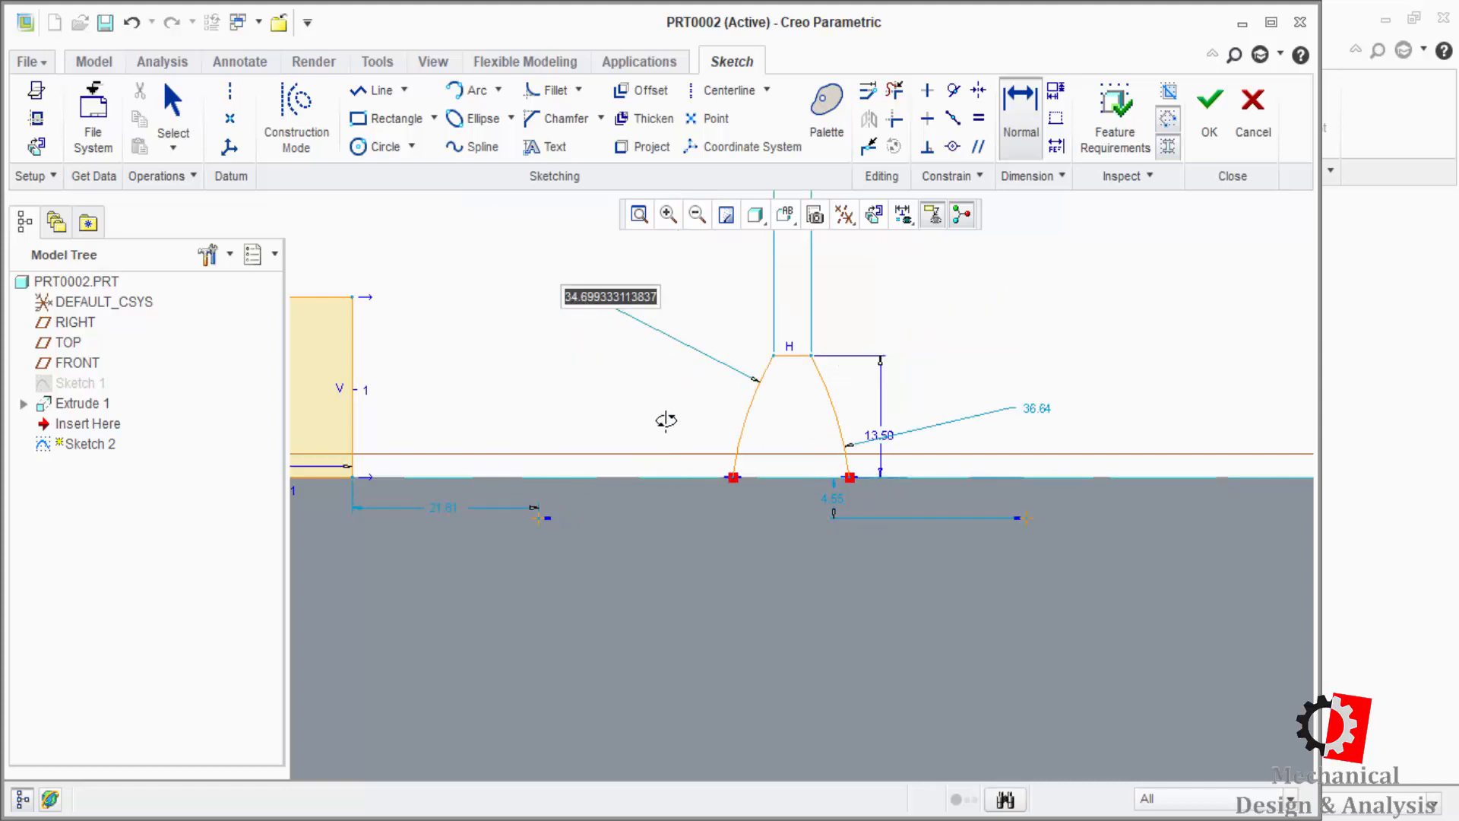
pyautogui.write('25')
pyautogui.press('Return')
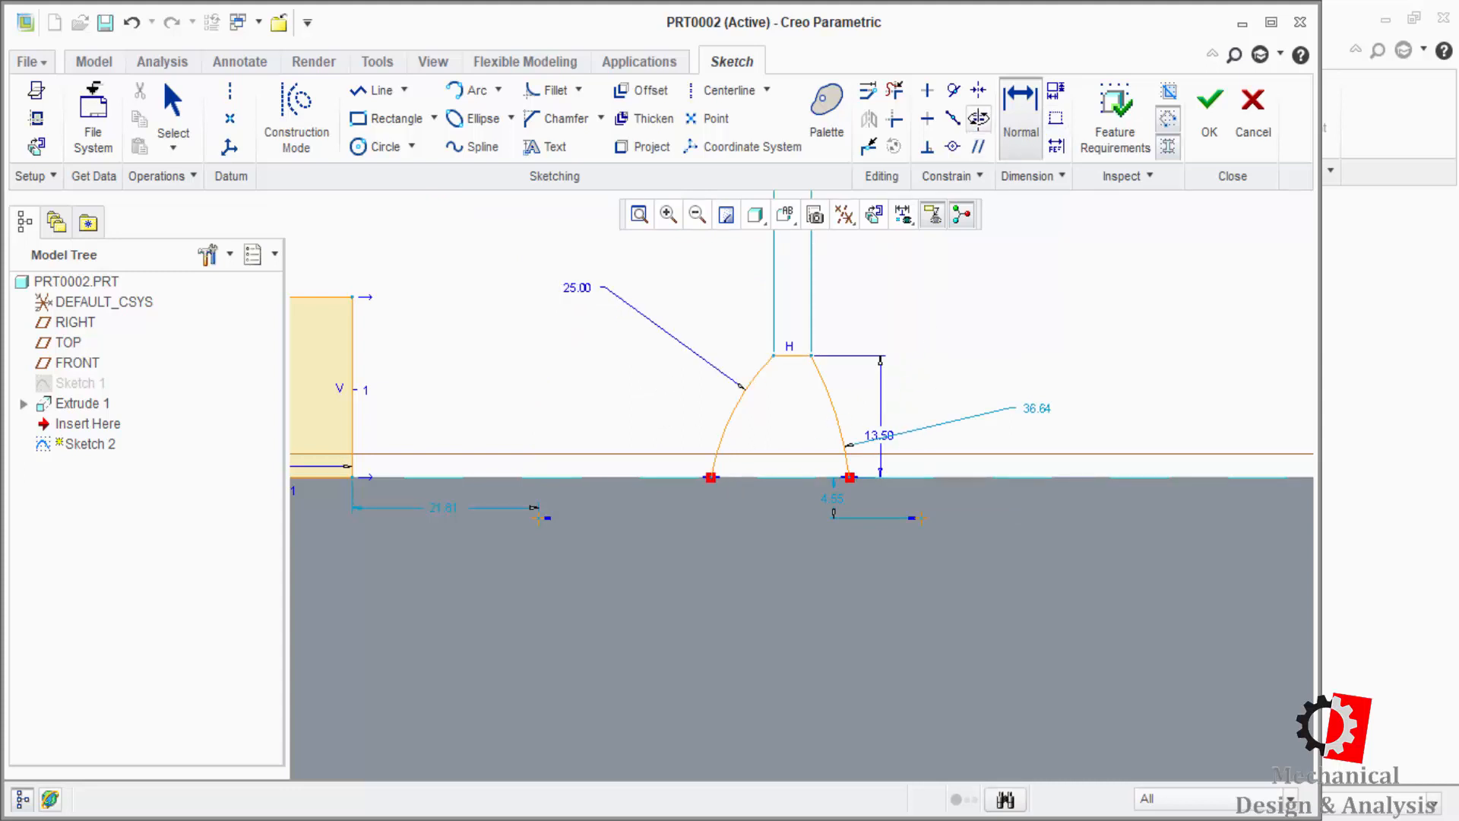
pyautogui.click(979, 118)
pyautogui.click(732, 405)
pyautogui.click(830, 398)
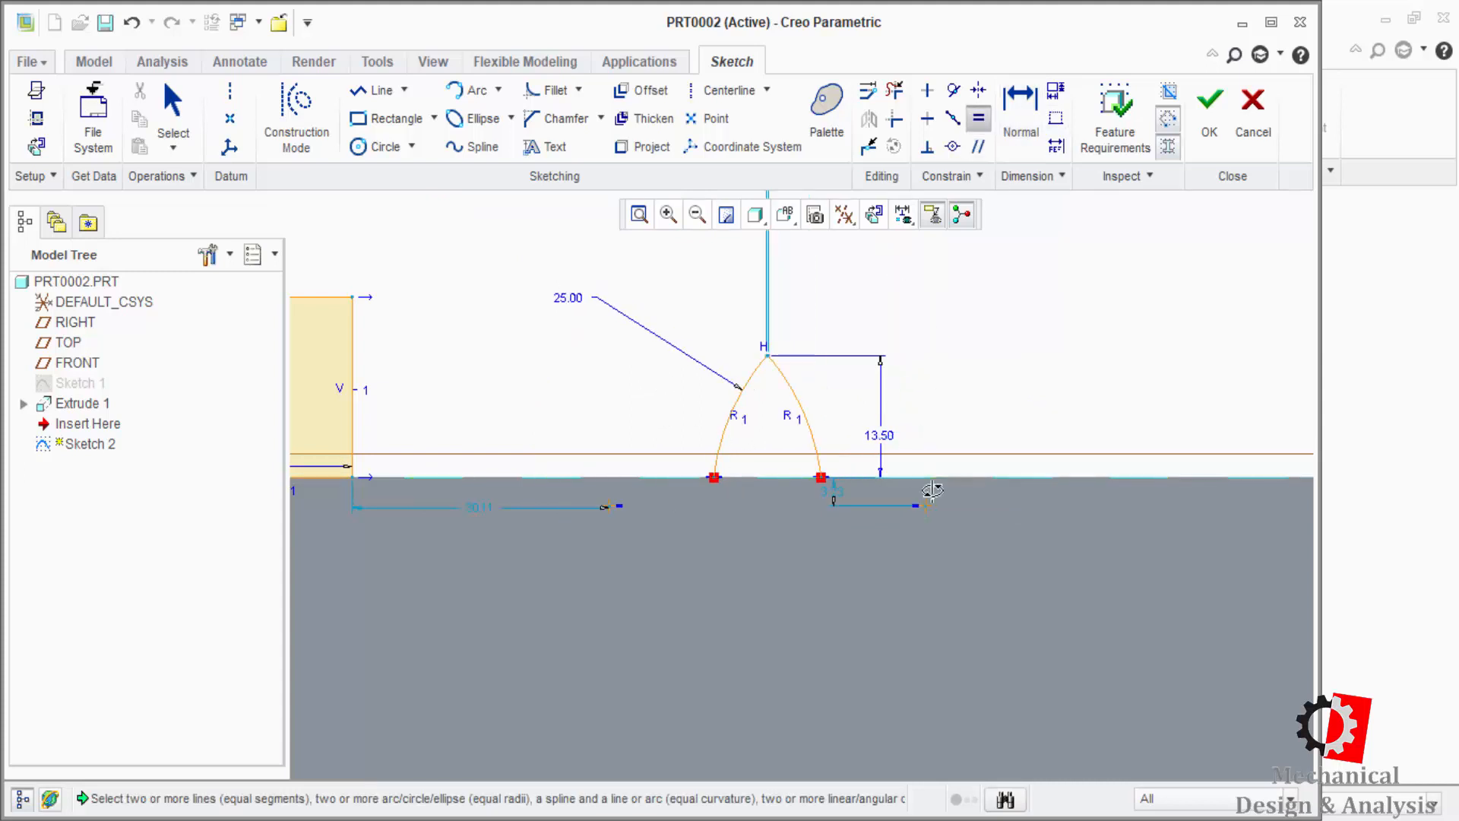
pyautogui.middleClick(784, 385)
# - Dimension the tooth's base width between the lower ends of the two flank arcs as 12
pyautogui.moveTo(784, 385)
pyautogui.mouseDown(button='middle')
pyautogui.moveTo(785, 417)
pyautogui.moveTo(779, 406)
pyautogui.mouseUp(button='middle')
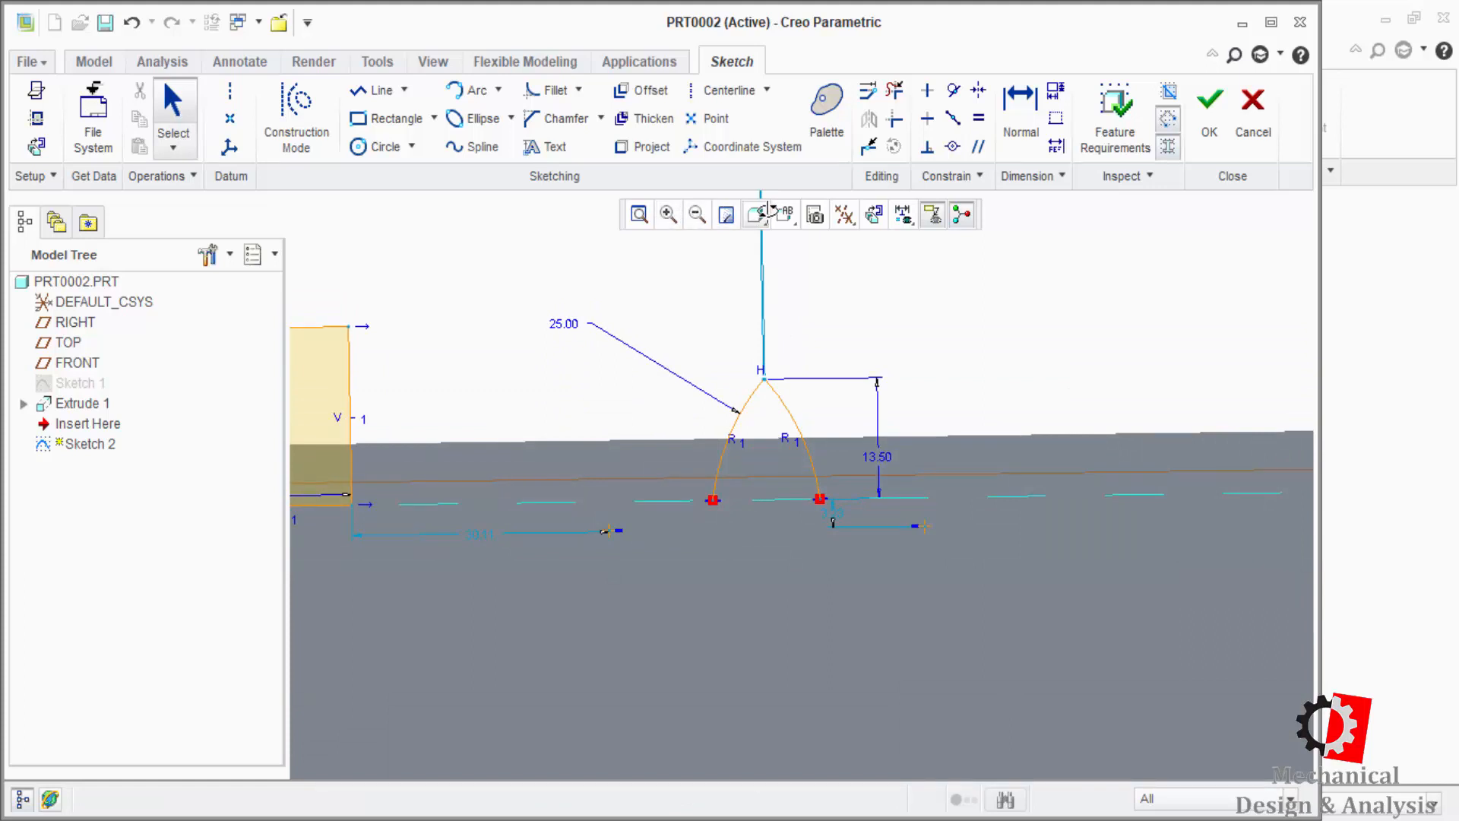
pyautogui.click(845, 215)
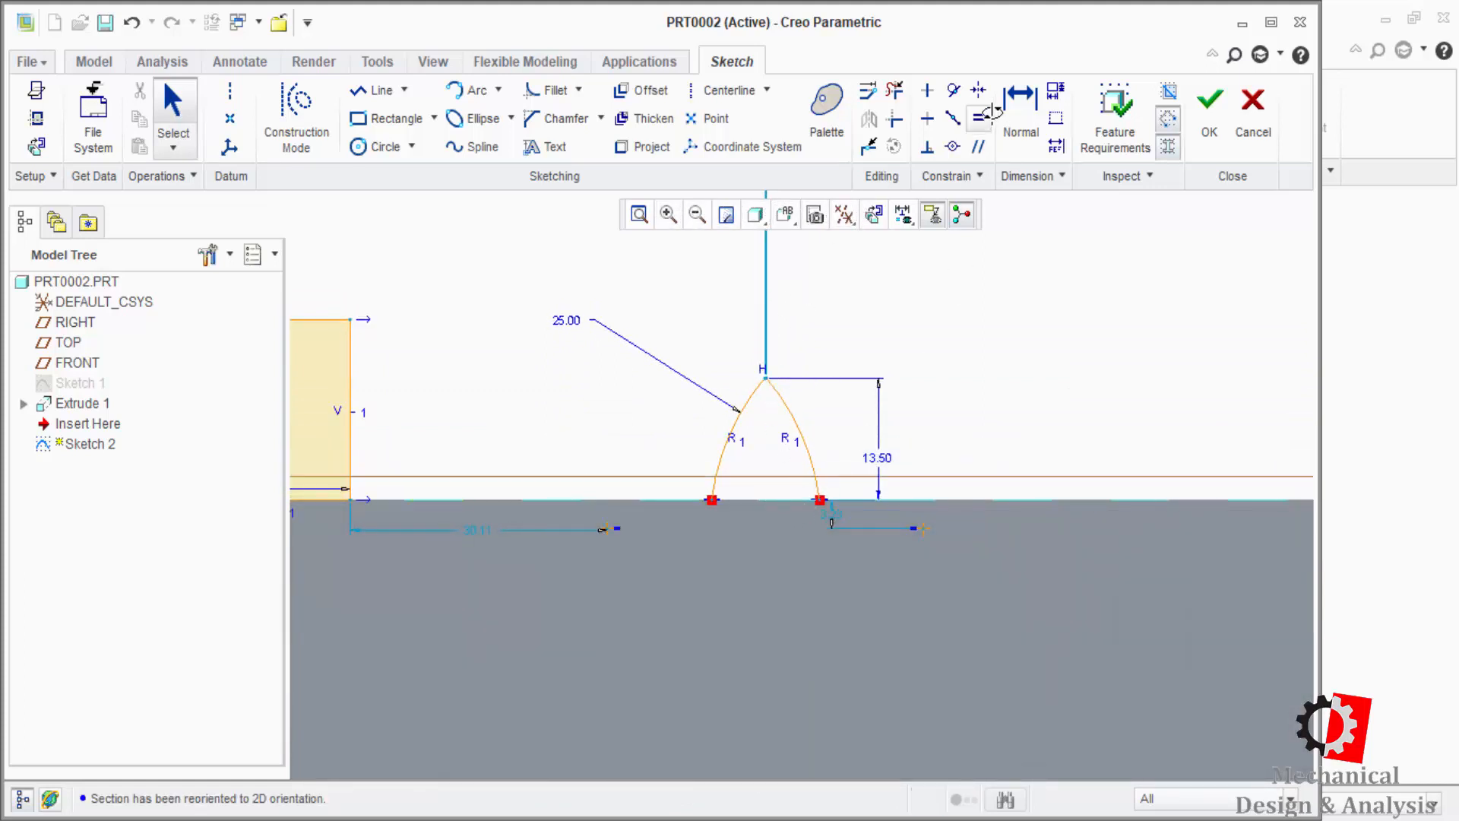
pyautogui.click(1021, 102)
pyautogui.click(810, 493)
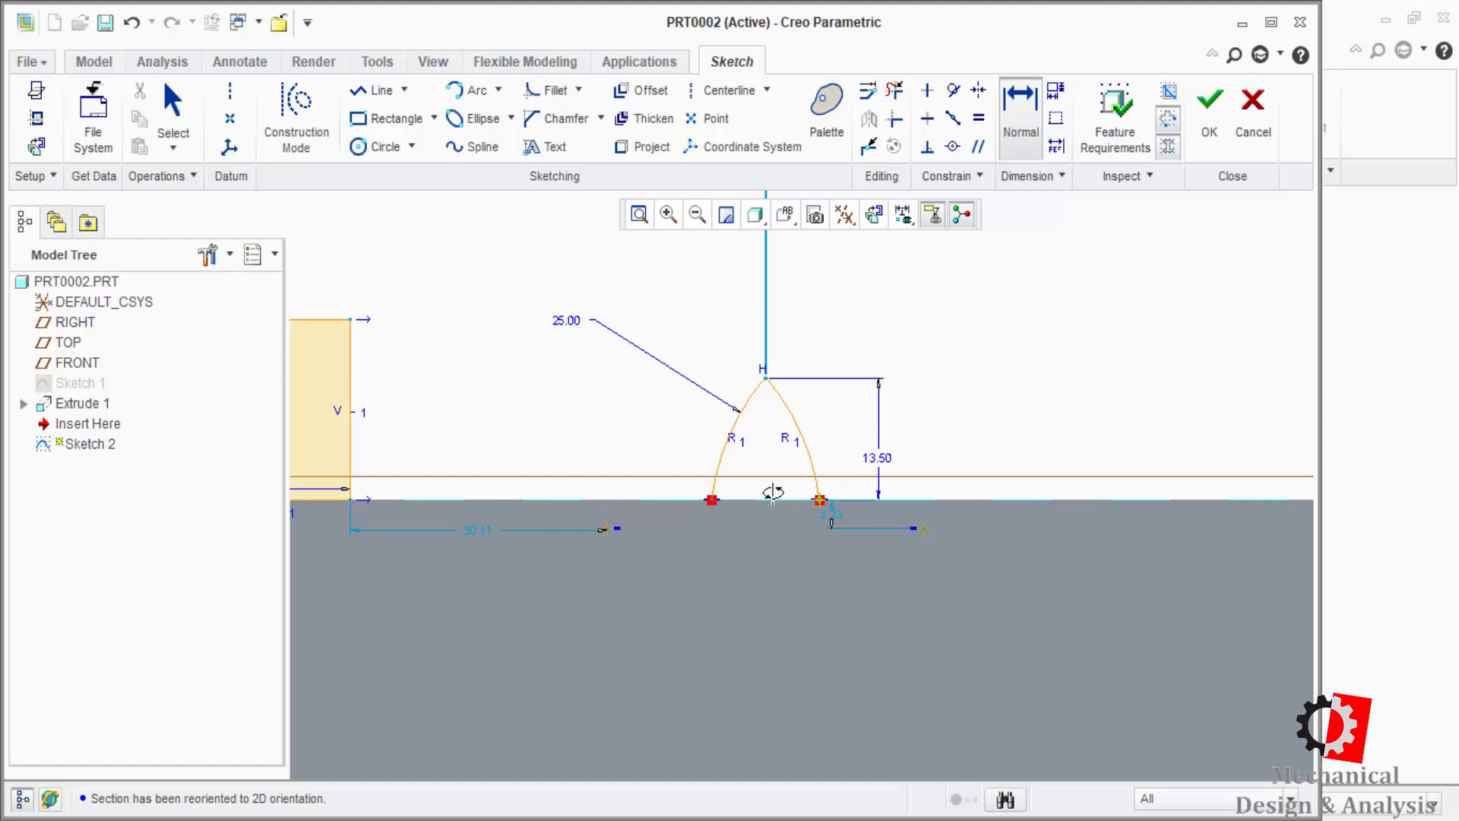
pyautogui.middleClick(795, 573)
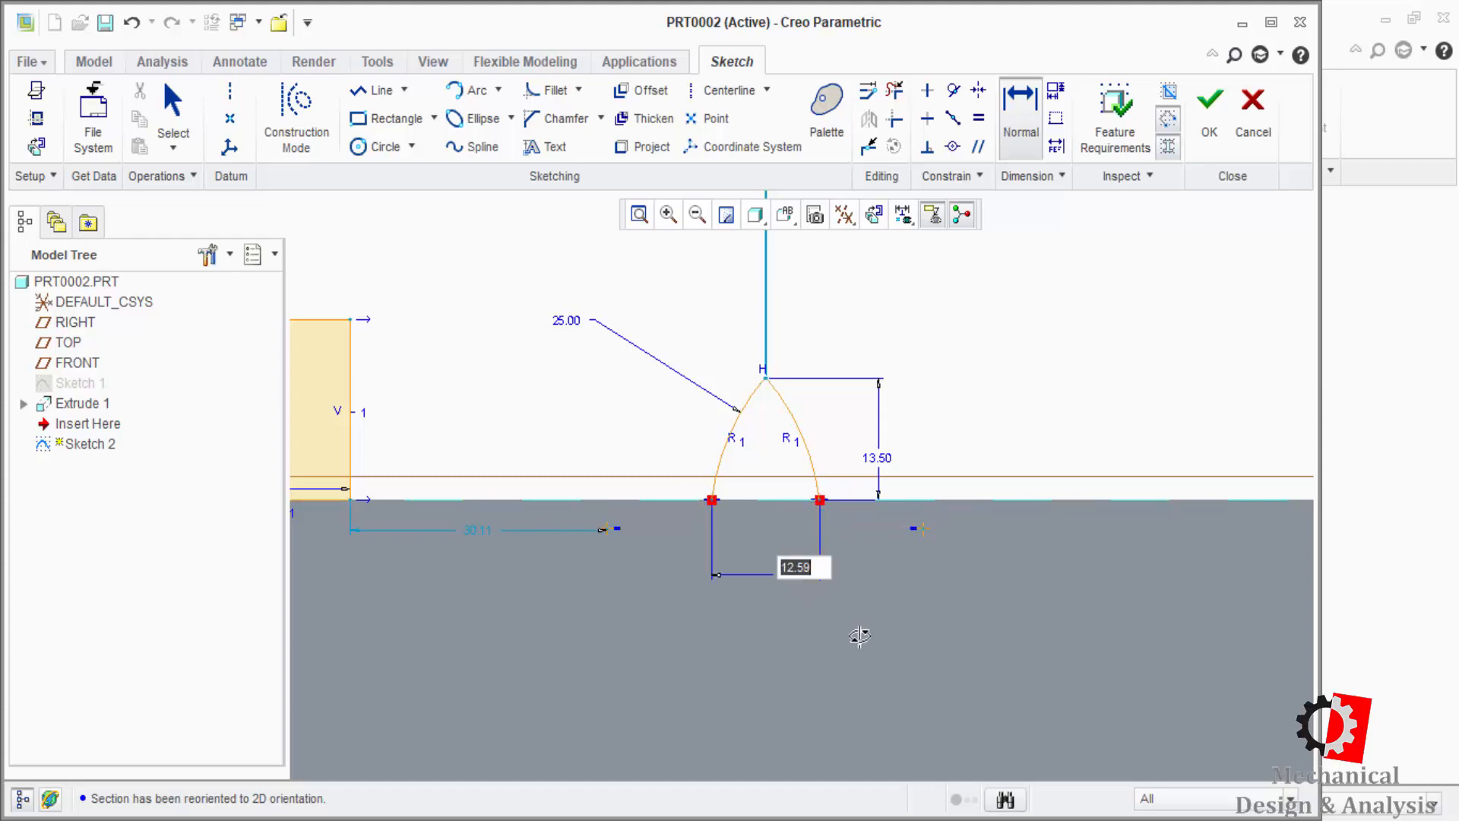
pyautogui.write('112')
pyautogui.press('Return')
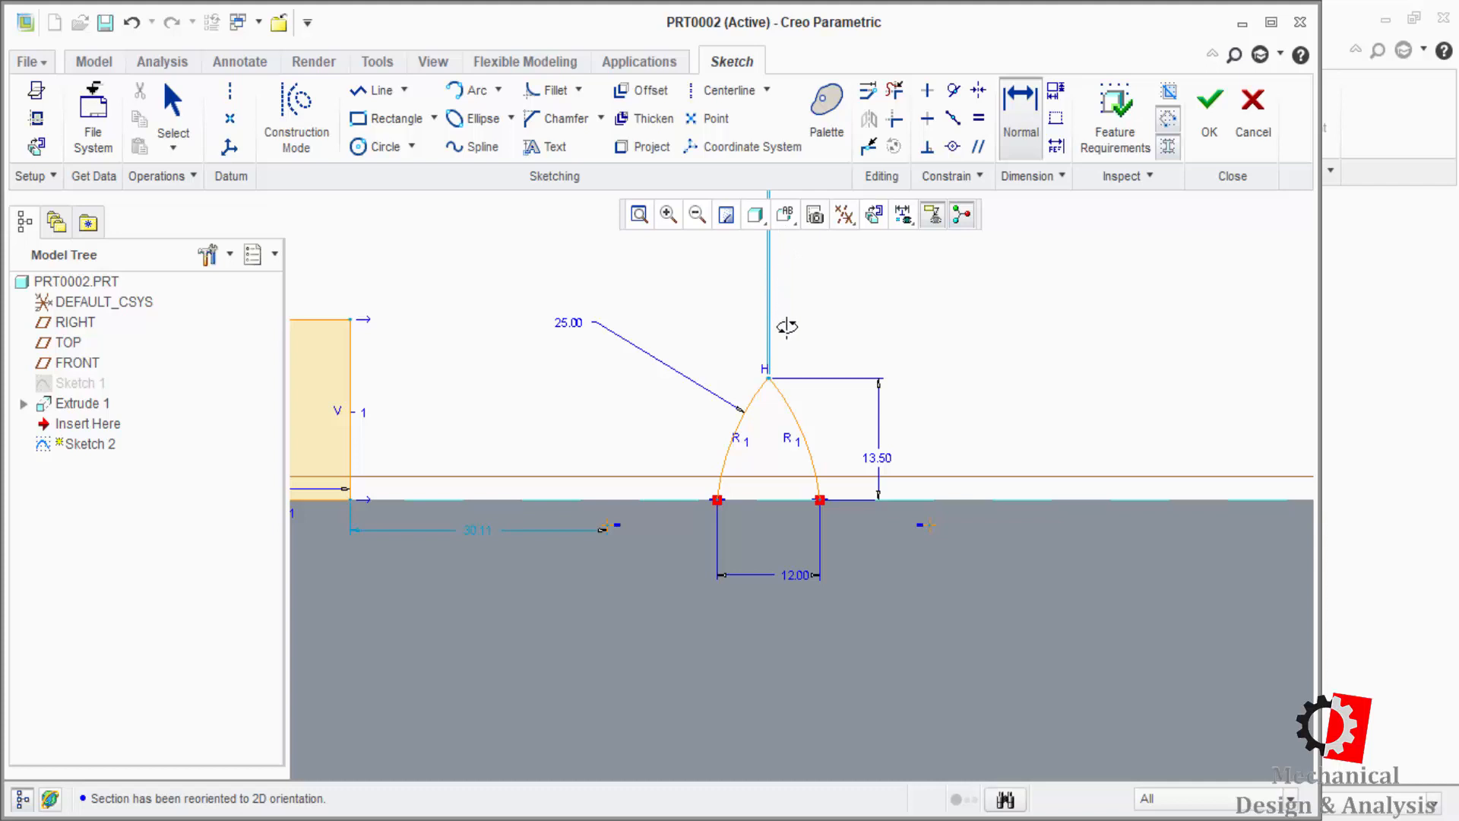
# - Set the length of the tooth's tip line to 4
pyautogui.click(639, 215)
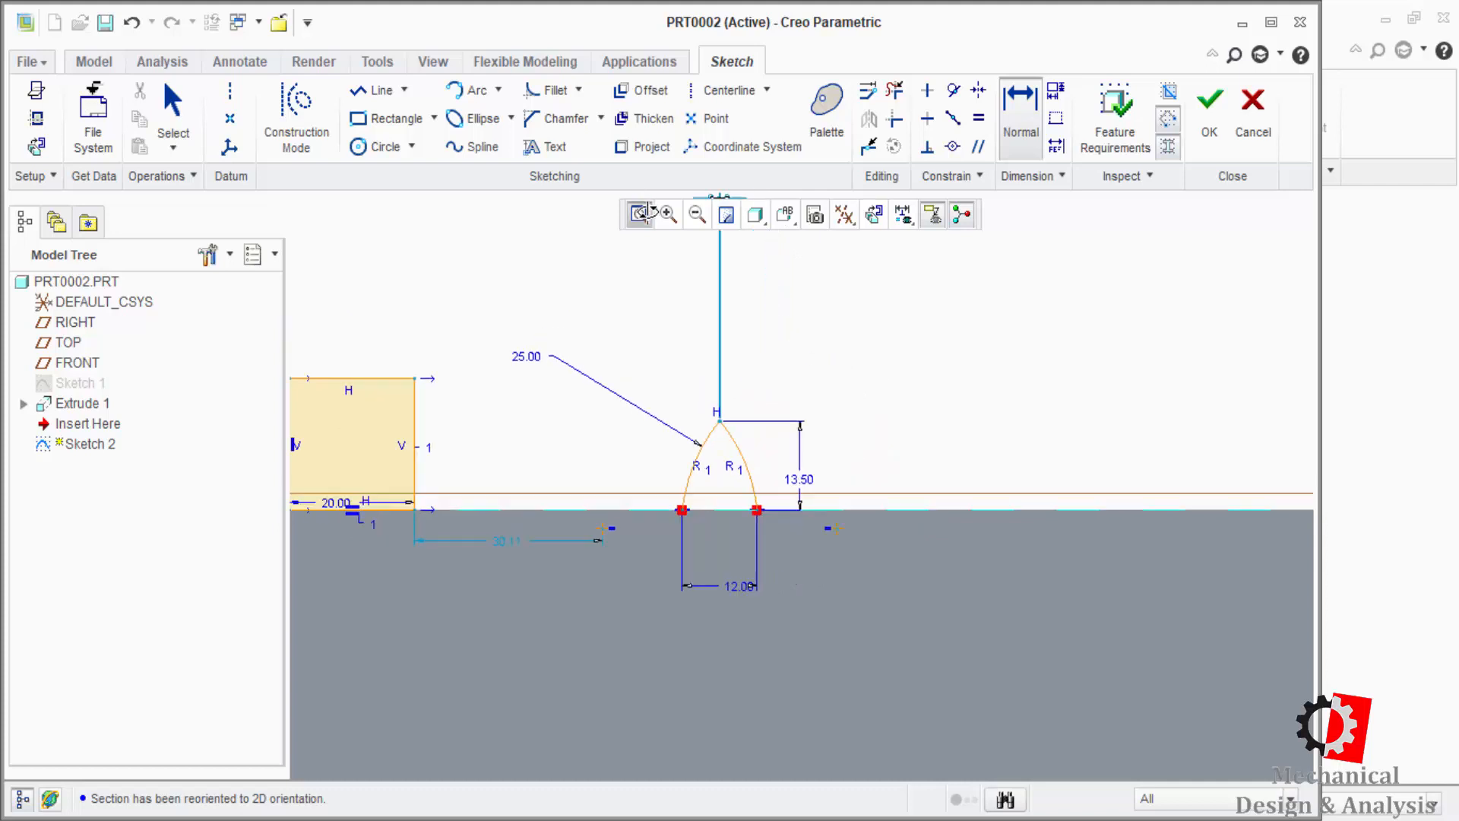
pyautogui.doubleClick(620, 328)
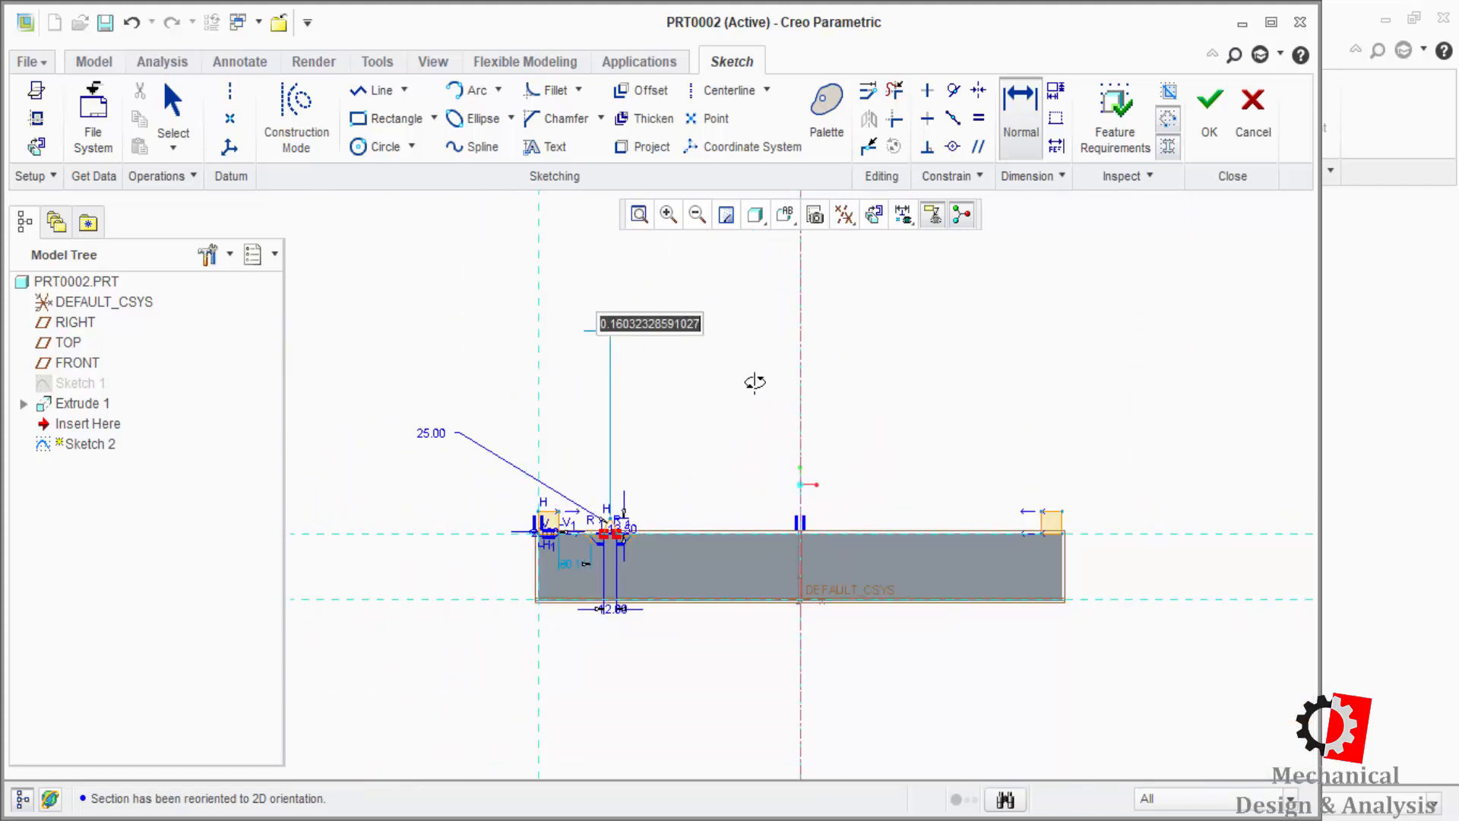
pyautogui.write('4')
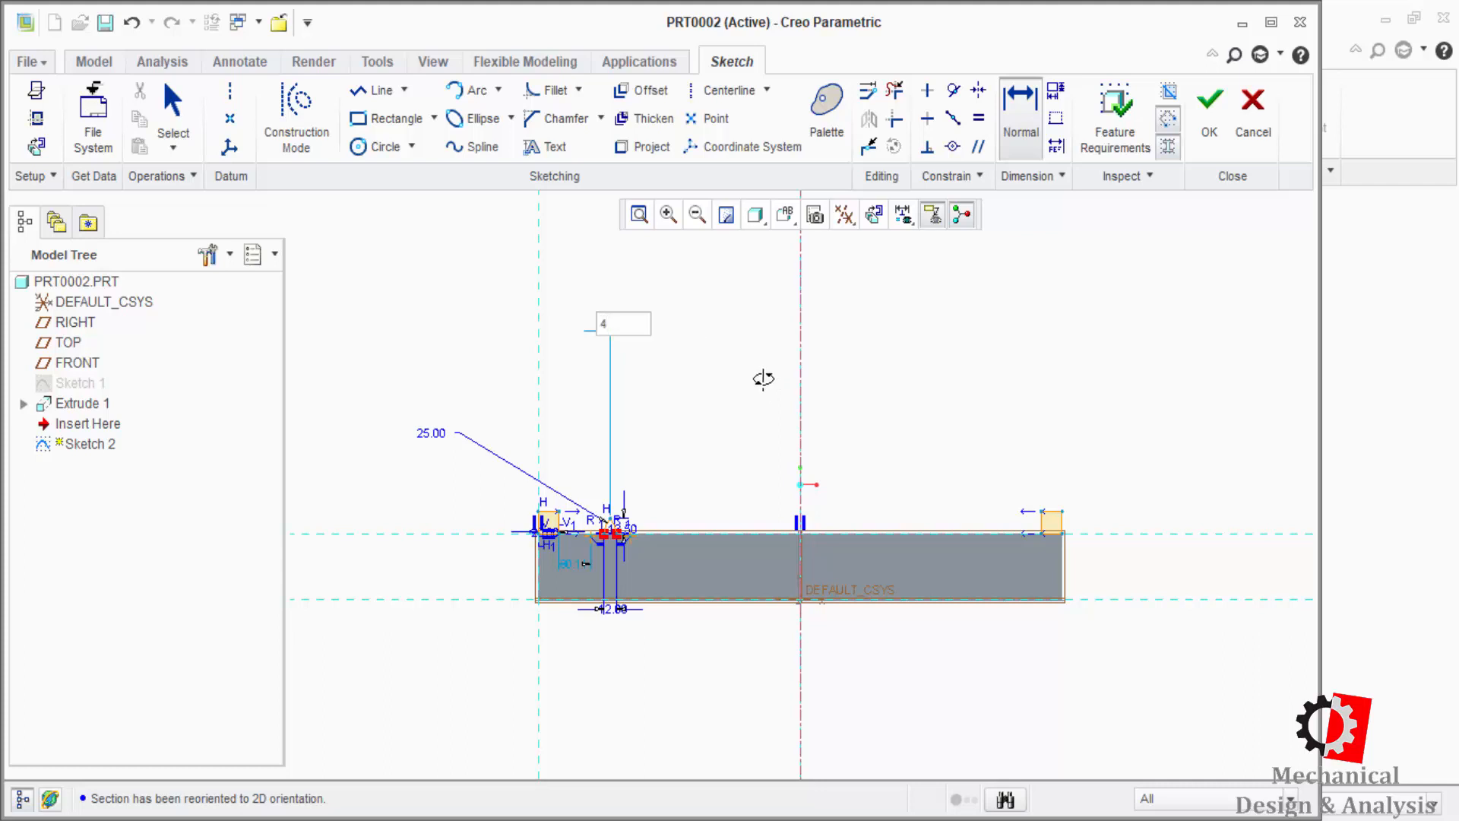
pyautogui.press('Return')
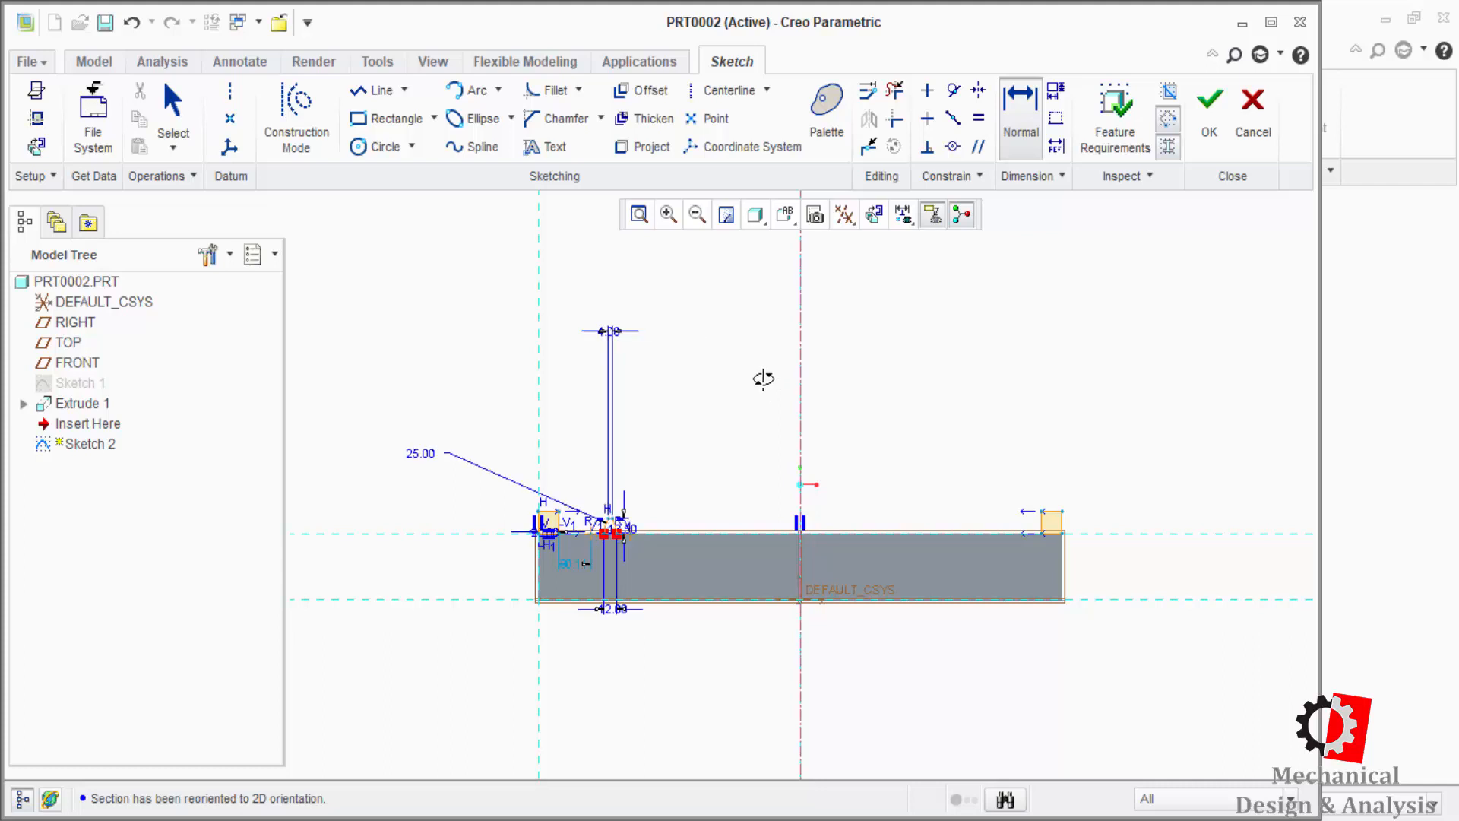
# - Dimension the gap between the left square and the tooth's left base point as 10, and finish the sketch
pyautogui.click(669, 214)
pyautogui.click(602, 477)
pyautogui.click(642, 557)
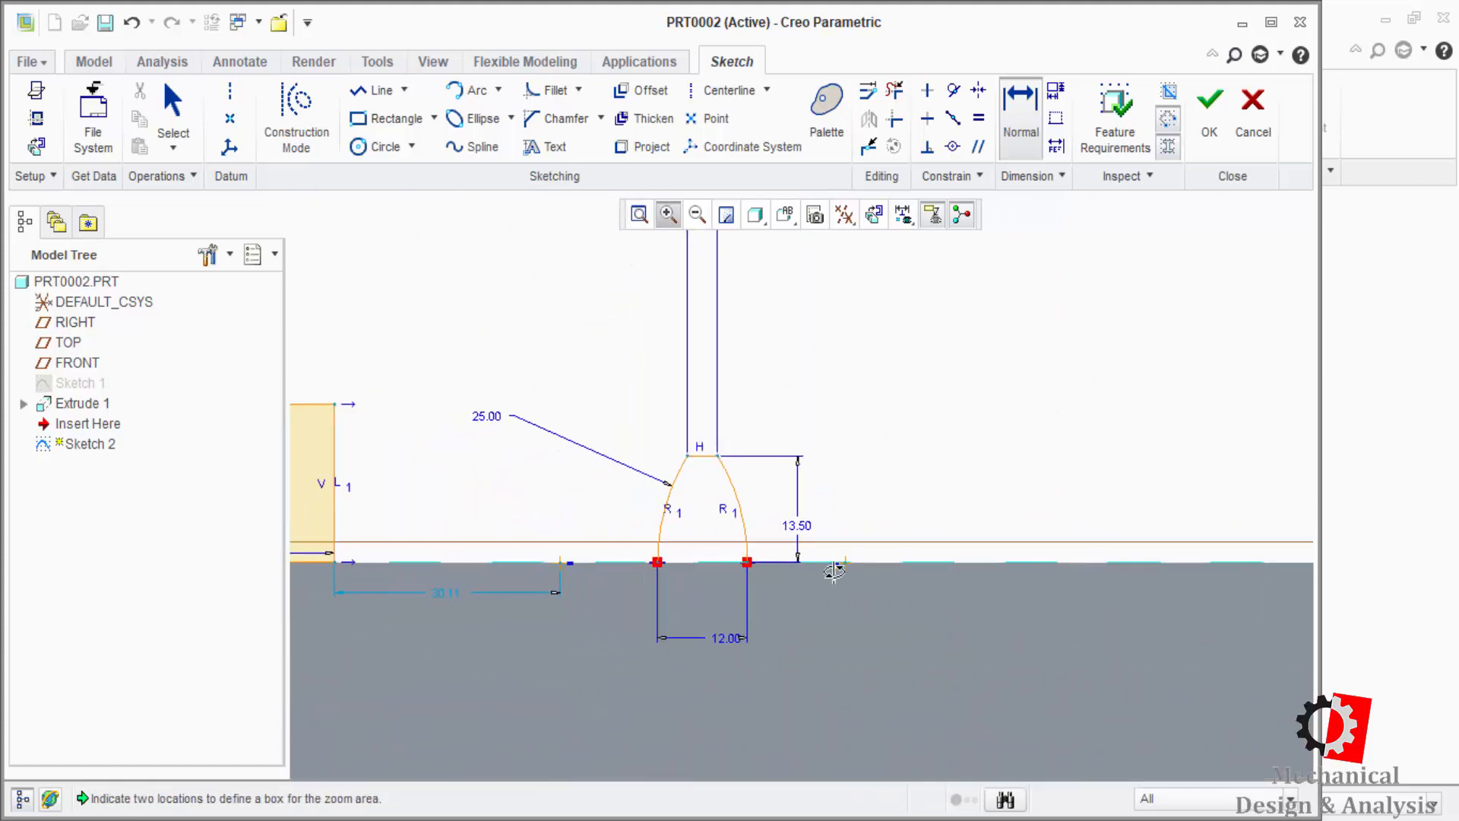
pyautogui.middleClick(834, 573)
pyautogui.click(1021, 107)
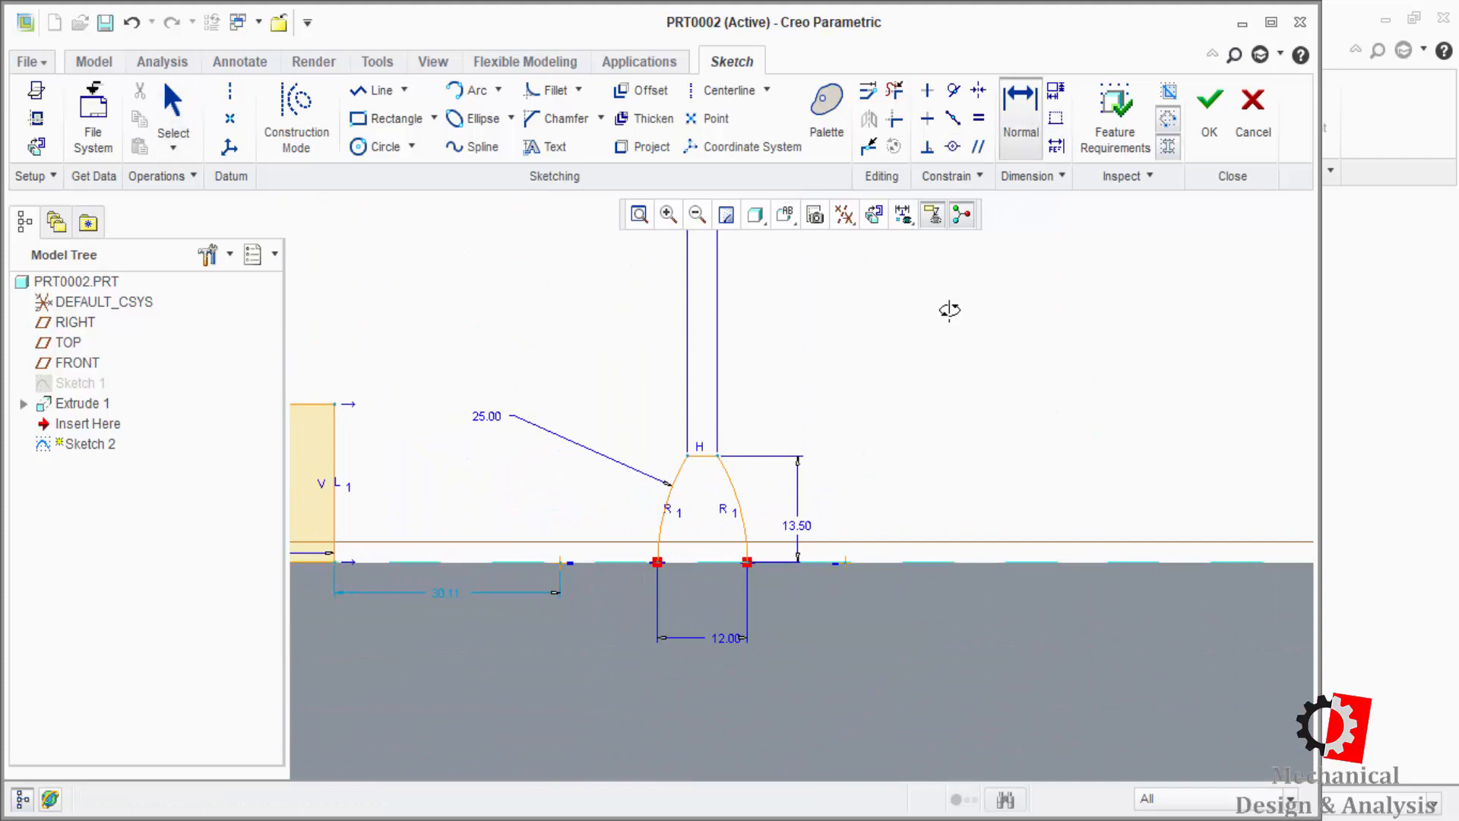
pyautogui.click(333, 553)
pyautogui.middleClick(499, 635)
pyautogui.write('1')
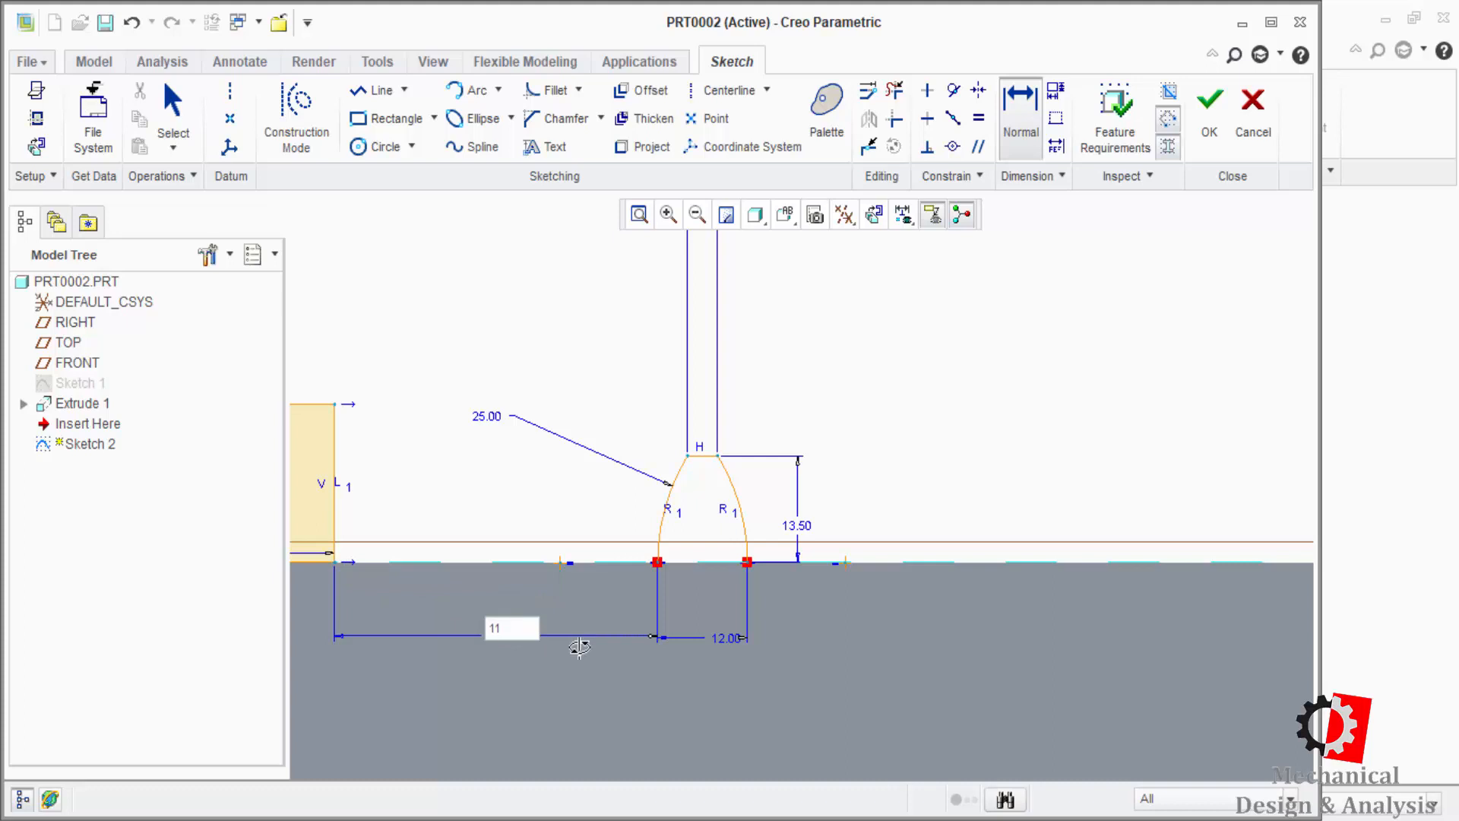
pyautogui.write('0')
pyautogui.press('Return')
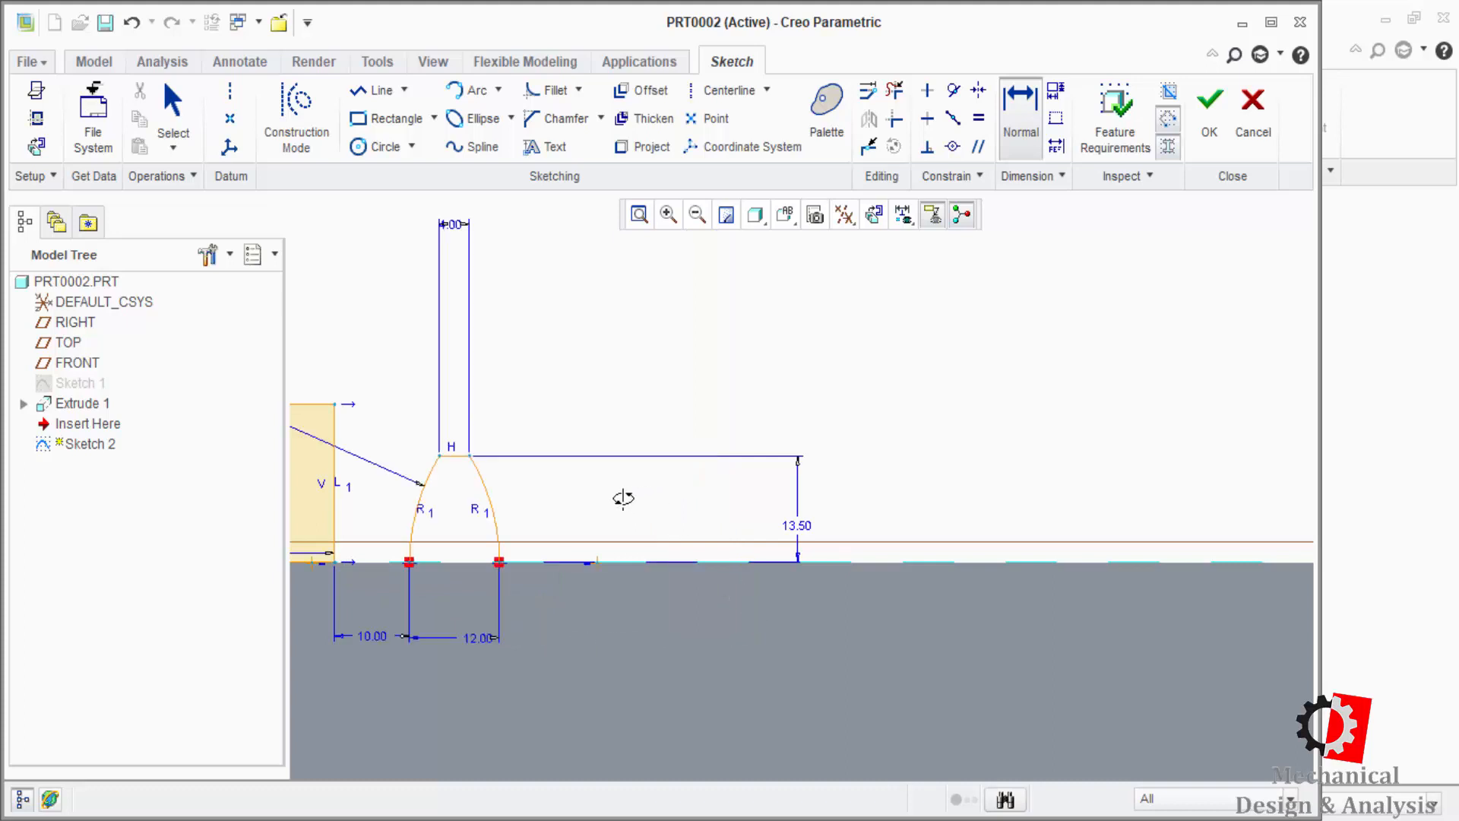
pyautogui.click(1209, 103)
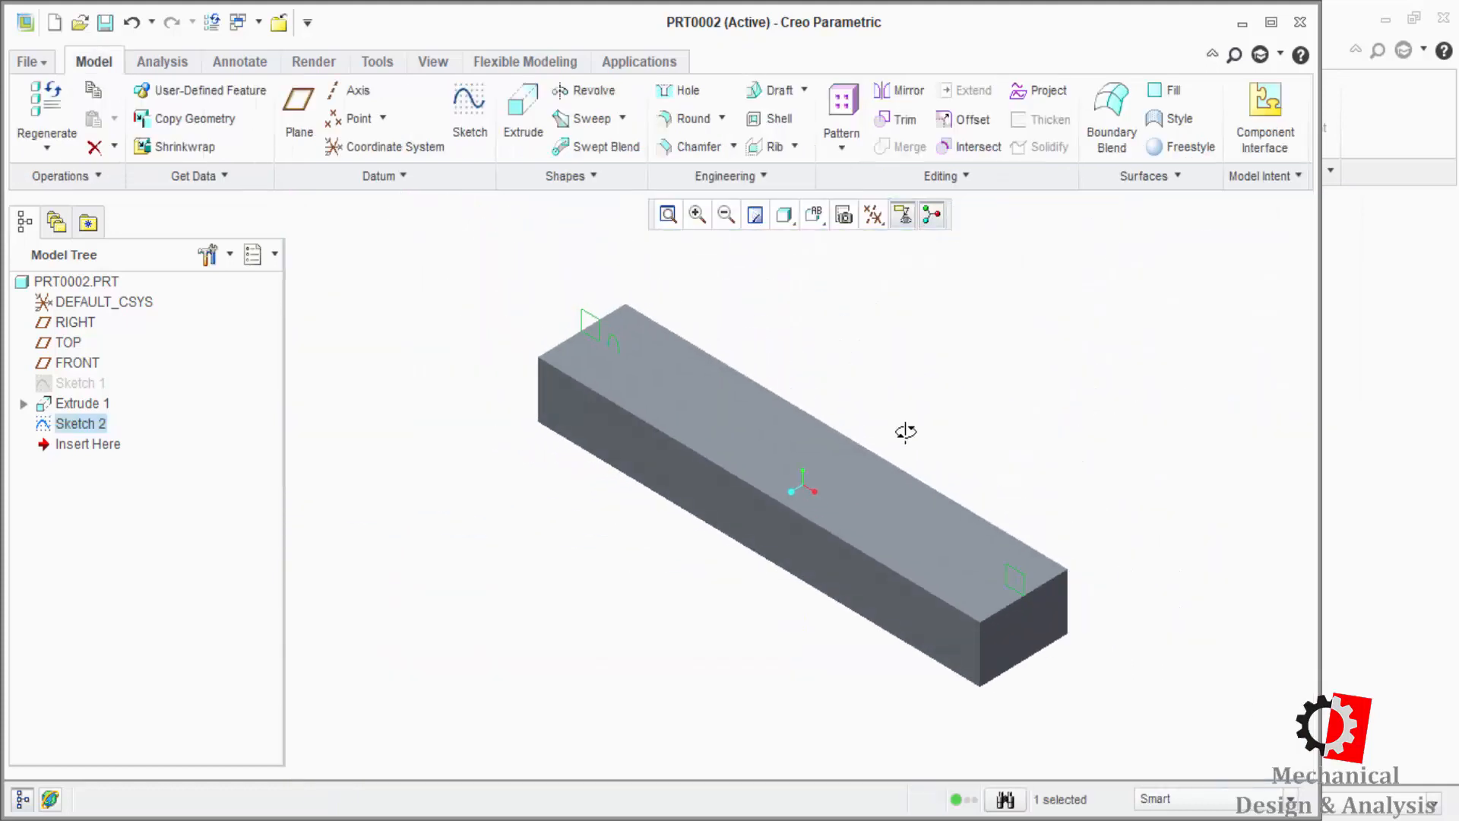
pyautogui.rightClick(80, 424)
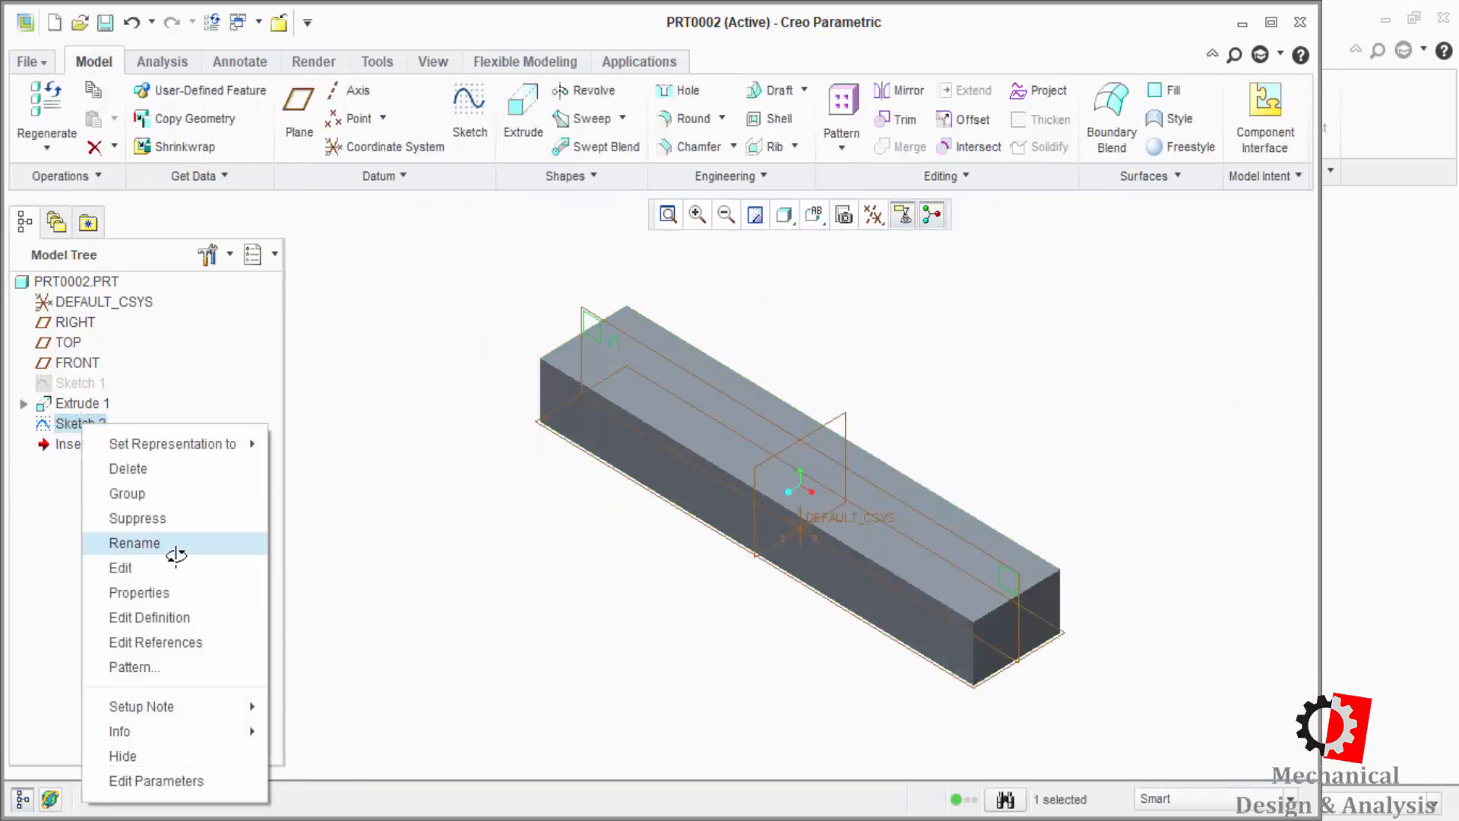
pyautogui.click(150, 618)
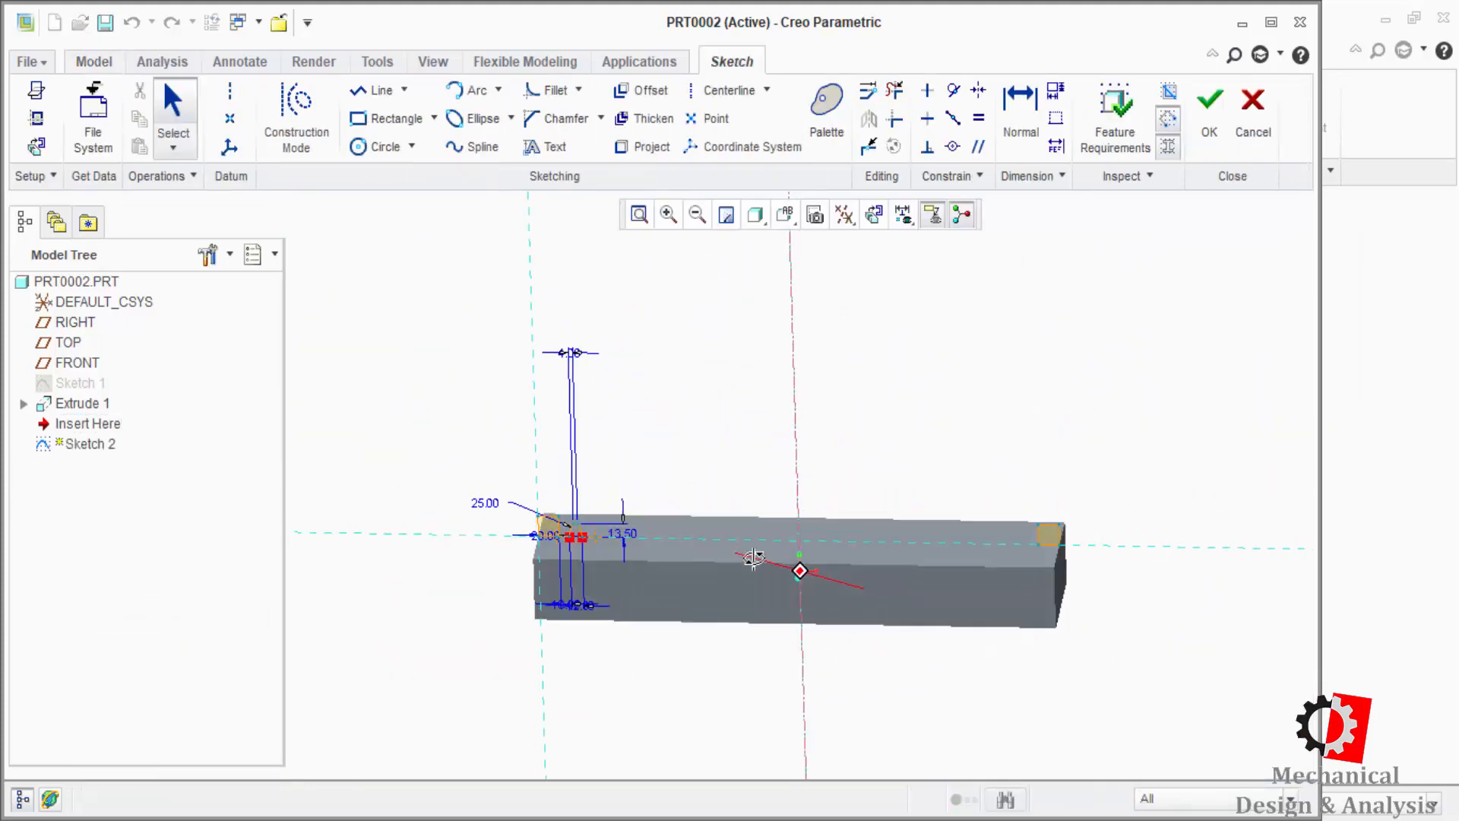
pyautogui.click(1208, 103)
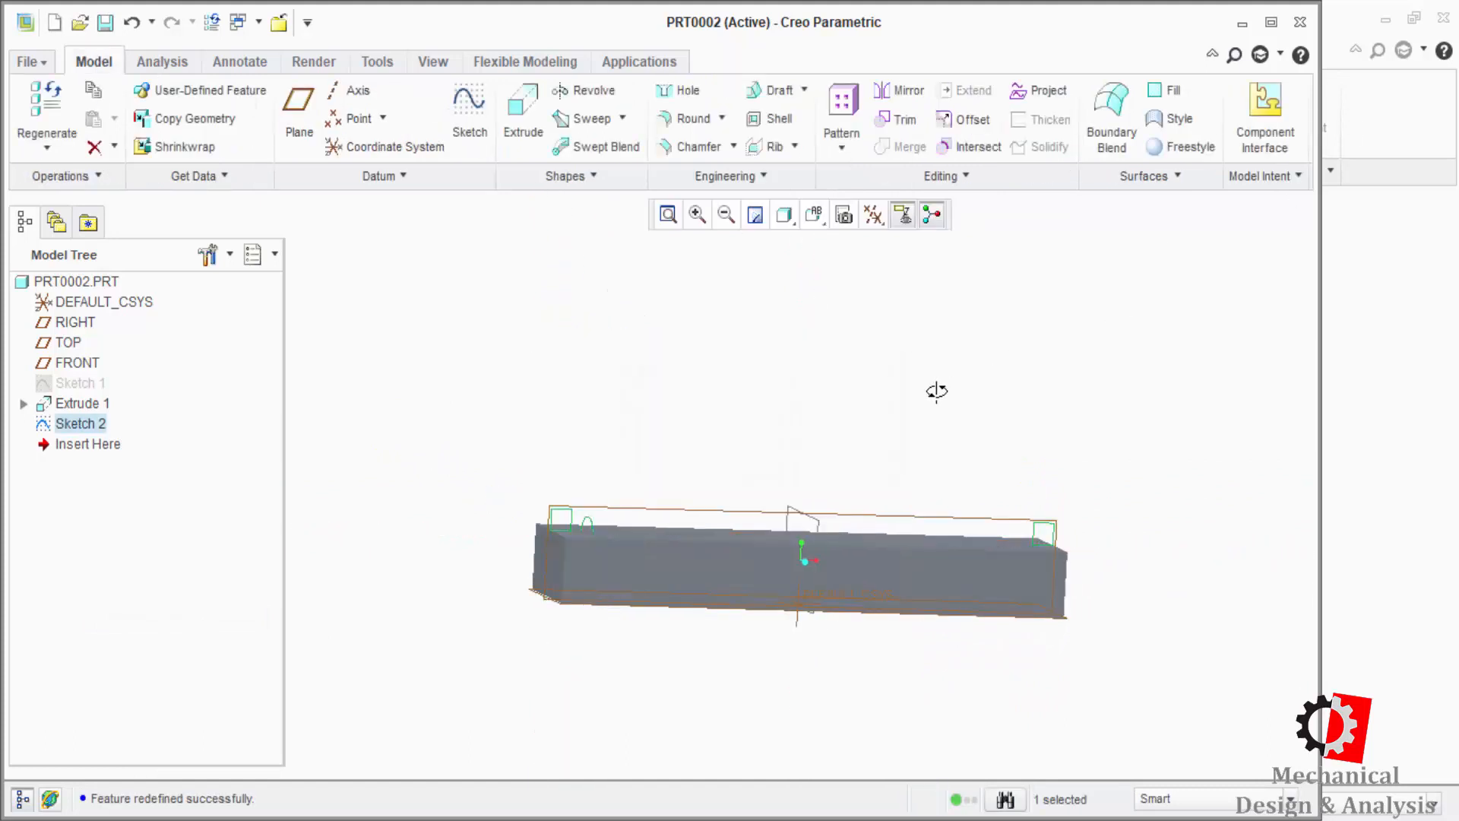
# - Start an extrusion with an internal sketch on the previous sketch plane and project the squares at both ends of the block
pyautogui.click(523, 118)
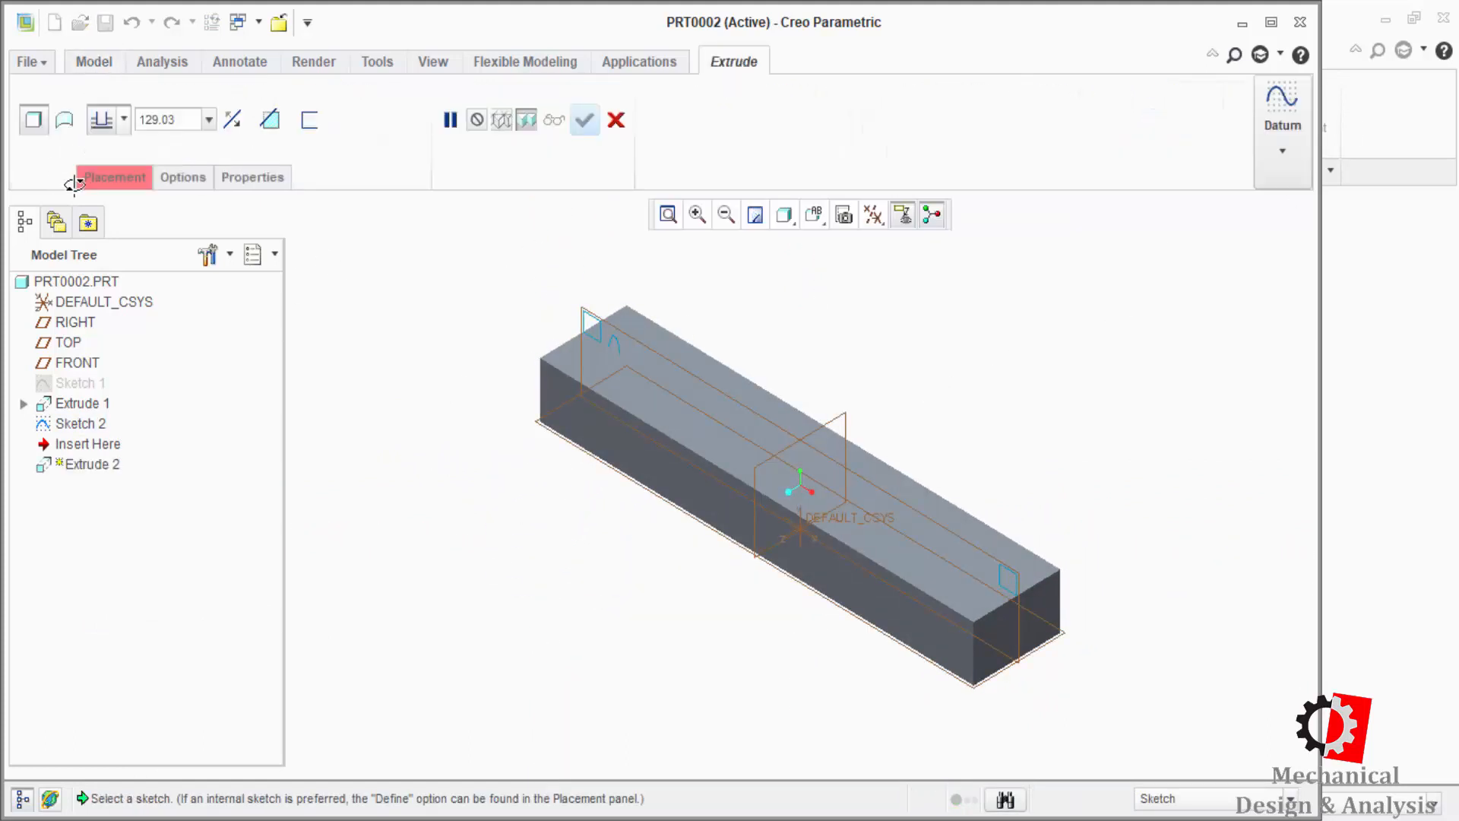
pyautogui.click(114, 178)
pyautogui.click(298, 247)
pyautogui.click(1340, 299)
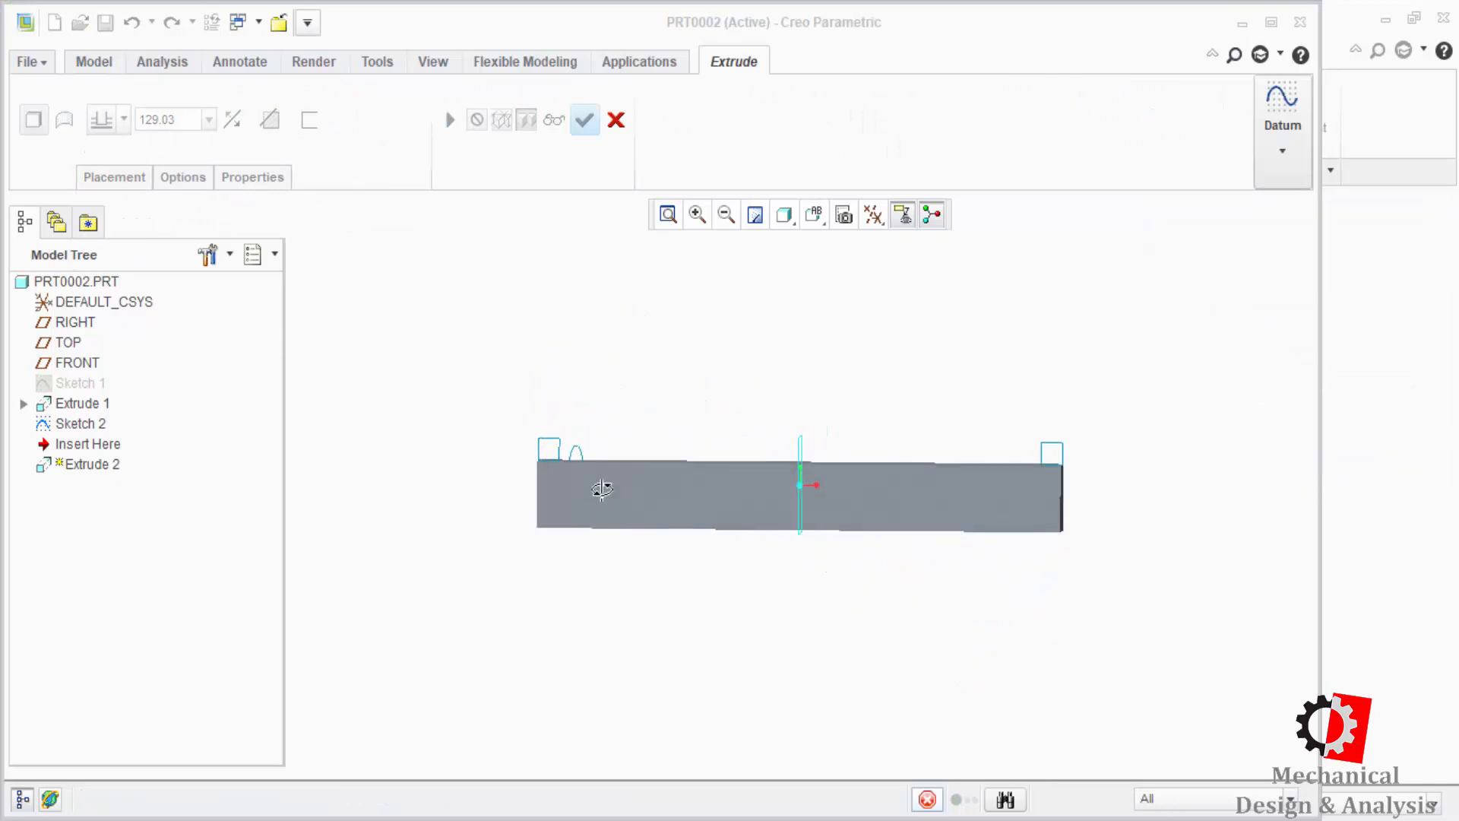
pyautogui.click(642, 146)
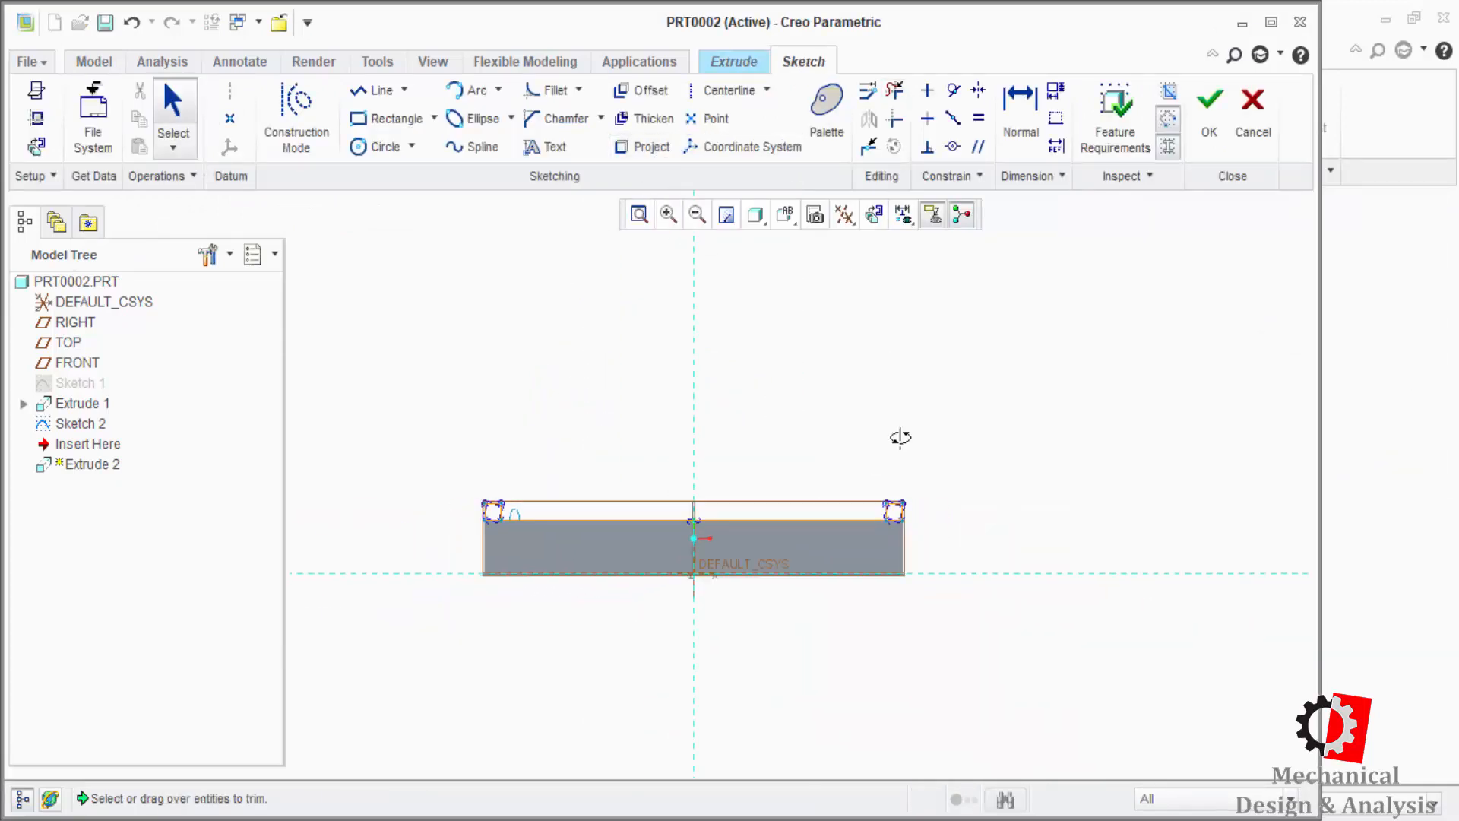
# - Trim away the projected block edge between the two squares so only the closed squares remain
pyautogui.click(668, 215)
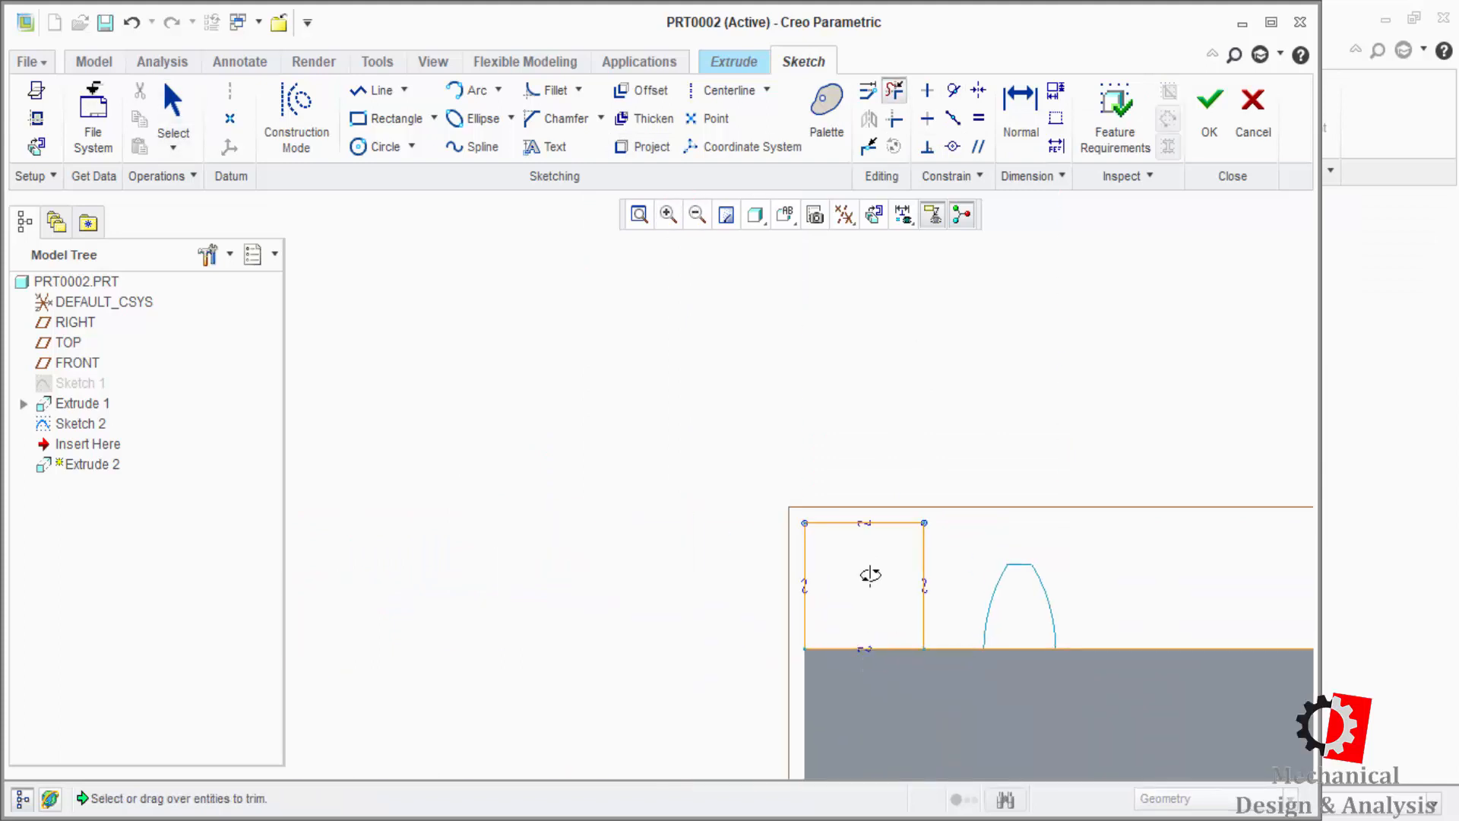
pyautogui.click(892, 89)
pyautogui.hotkey('ctrl', 'z')
pyautogui.click(915, 649)
pyautogui.middleClick(981, 662)
pyautogui.hotkey('ctrl', 'z')
pyautogui.click(688, 217)
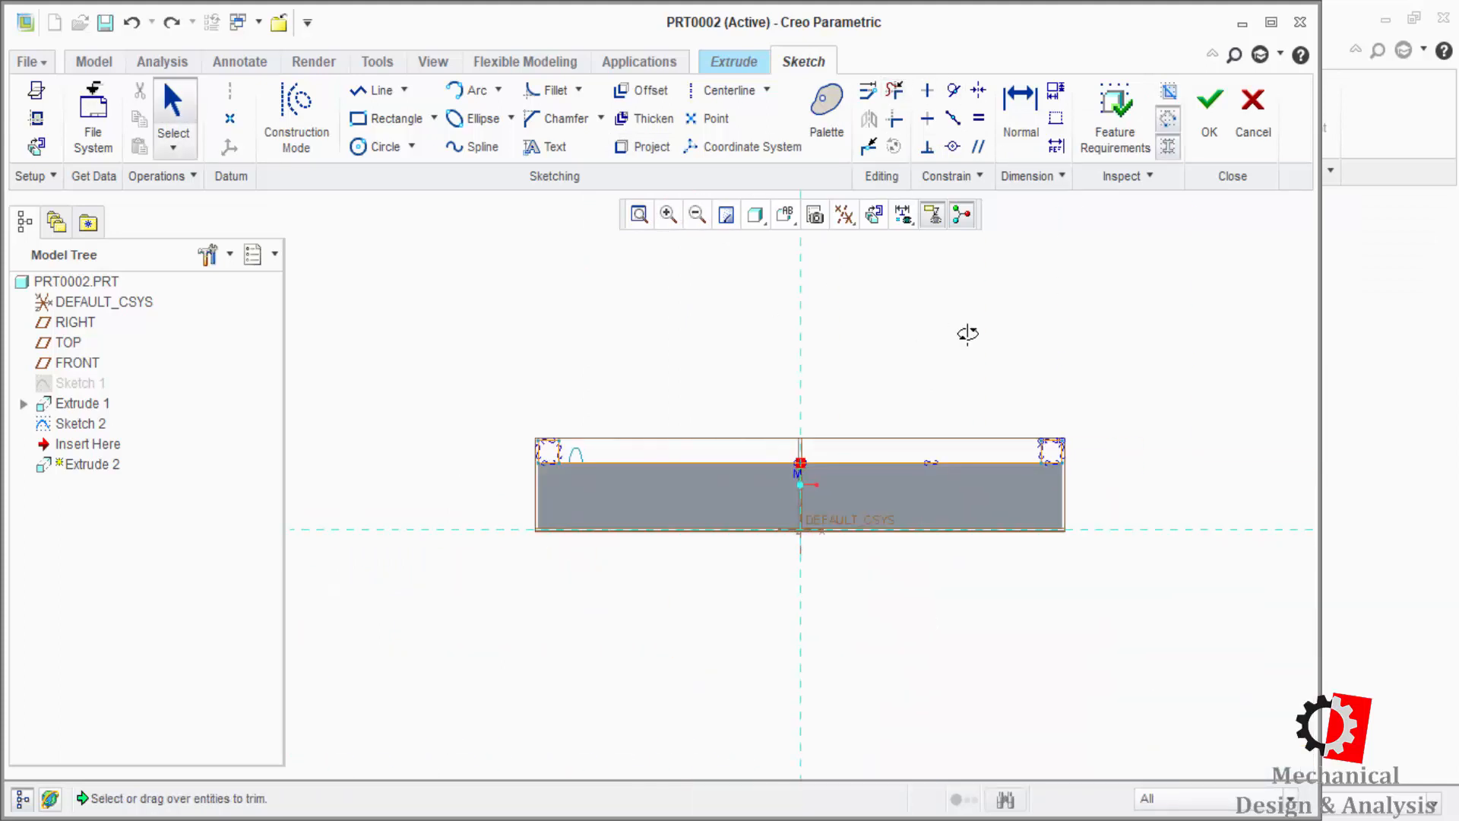
pyautogui.click(669, 214)
pyautogui.moveTo(967, 403); pyautogui.dragTo(1092, 534)
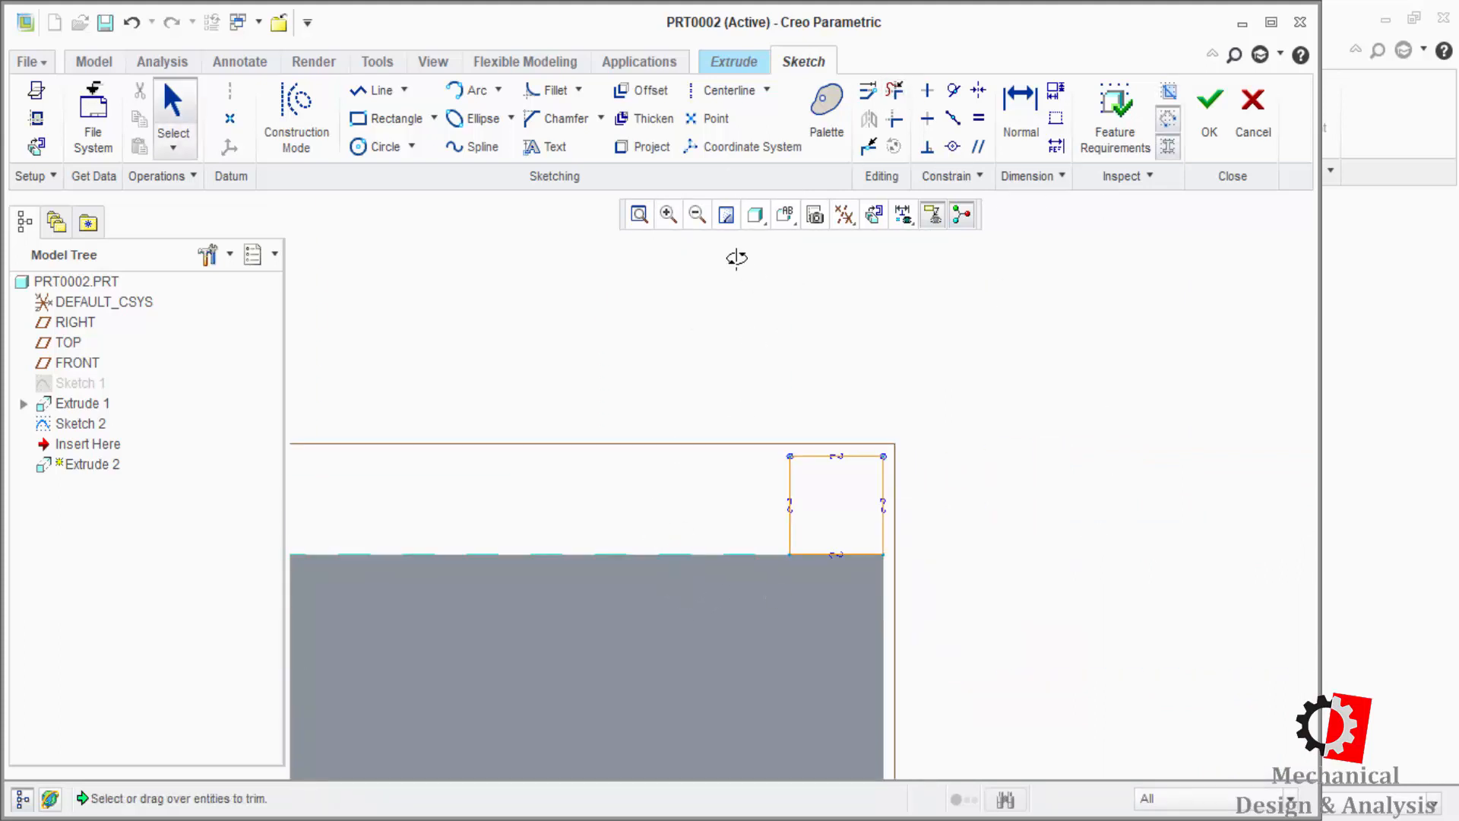
# - Check the projected squares at both ends for stray segments and try to accept the extrusion sketch
pyautogui.click(698, 214)
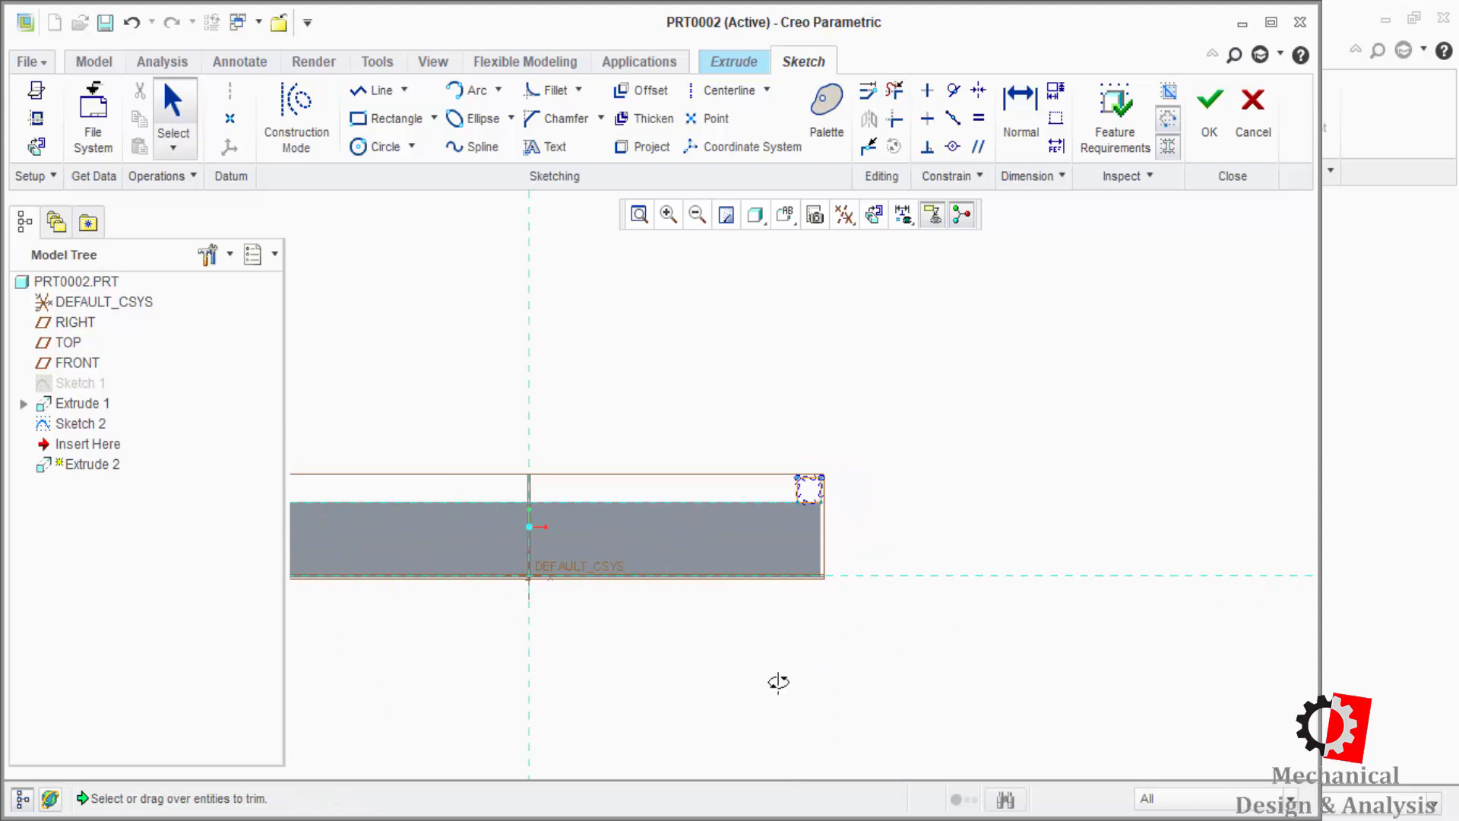
pyautogui.keyDown('shift'); pyautogui.moveTo(861, 541); pyautogui.dragTo(1091, 526, button='middle'); pyautogui.keyUp('shift')
pyautogui.click(894, 91)
pyautogui.click(669, 214)
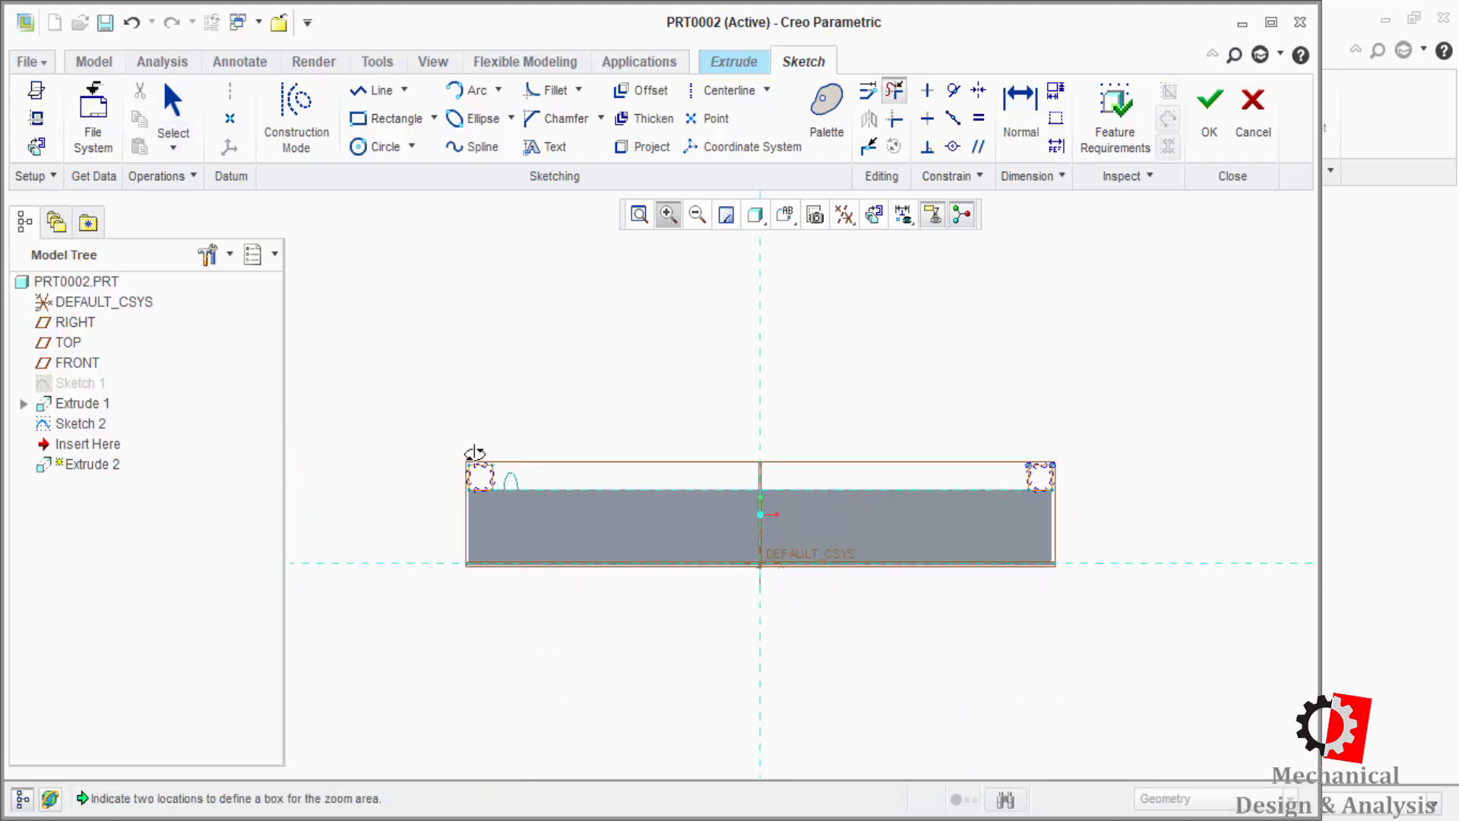
pyautogui.click(476, 454)
pyautogui.click(574, 552)
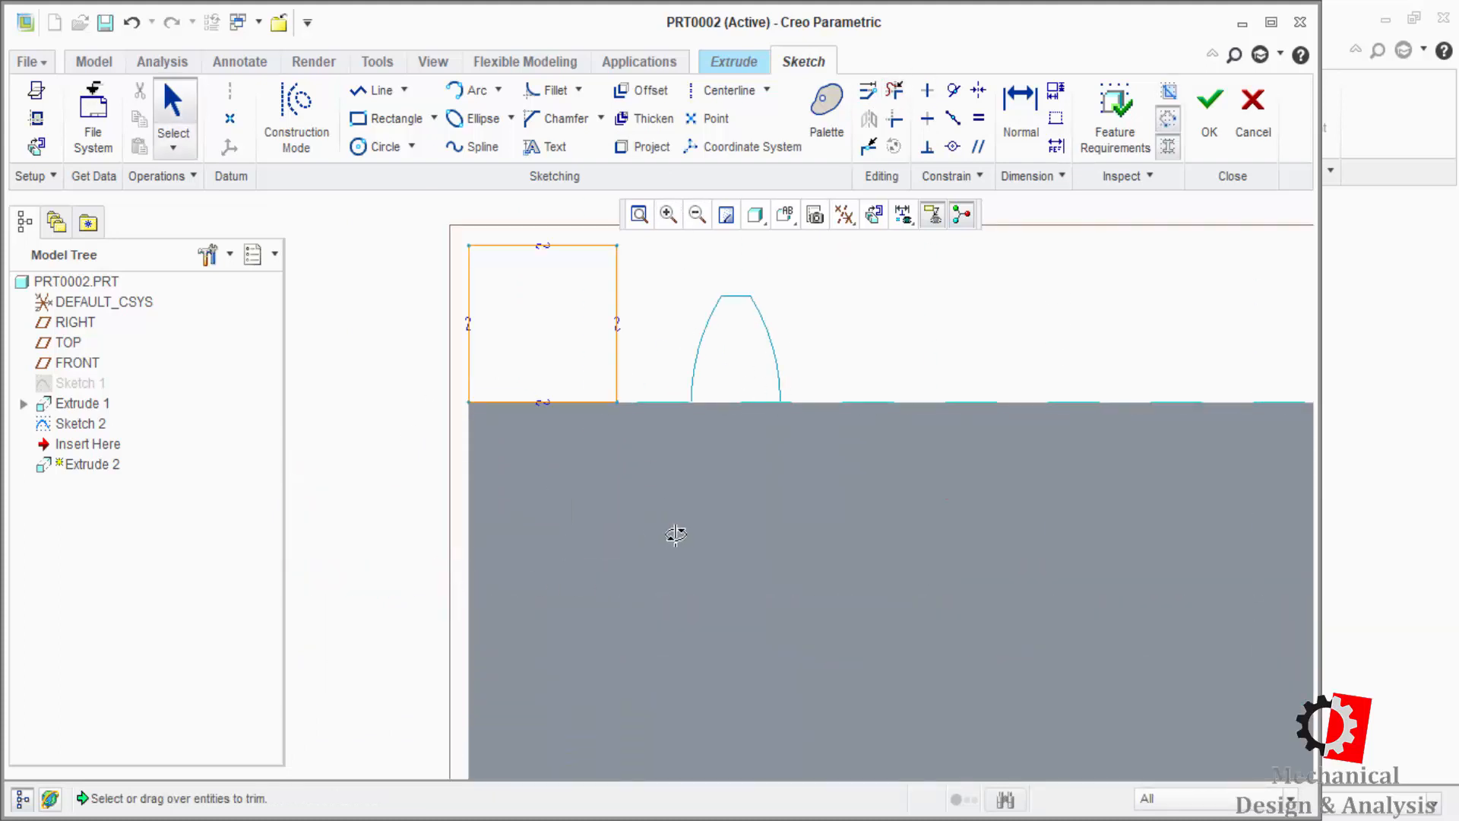
pyautogui.click(698, 214)
pyautogui.keyDown('shift'); pyautogui.moveTo(1243, 588); pyautogui.dragTo(737, 633, button='middle'); pyautogui.keyUp('shift')
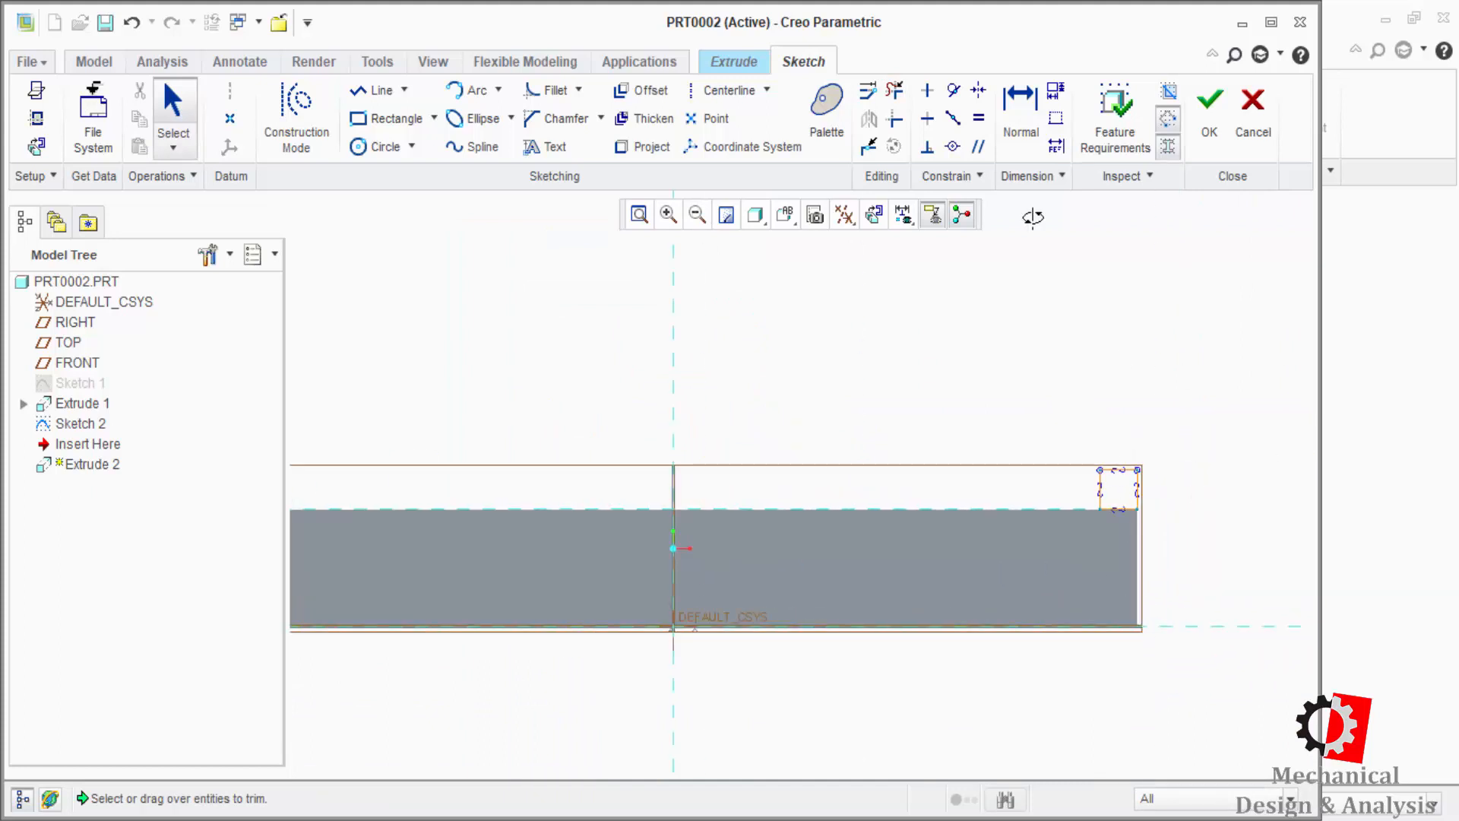
pyautogui.click(1210, 99)
pyautogui.click(772, 454)
pyautogui.moveTo(988, 459)
pyautogui.mouseDown(button='middle')
pyautogui.moveTo(972, 474)
pyautogui.moveTo(752, 479)
pyautogui.mouseUp(button='middle')
pyautogui.click(726, 214)
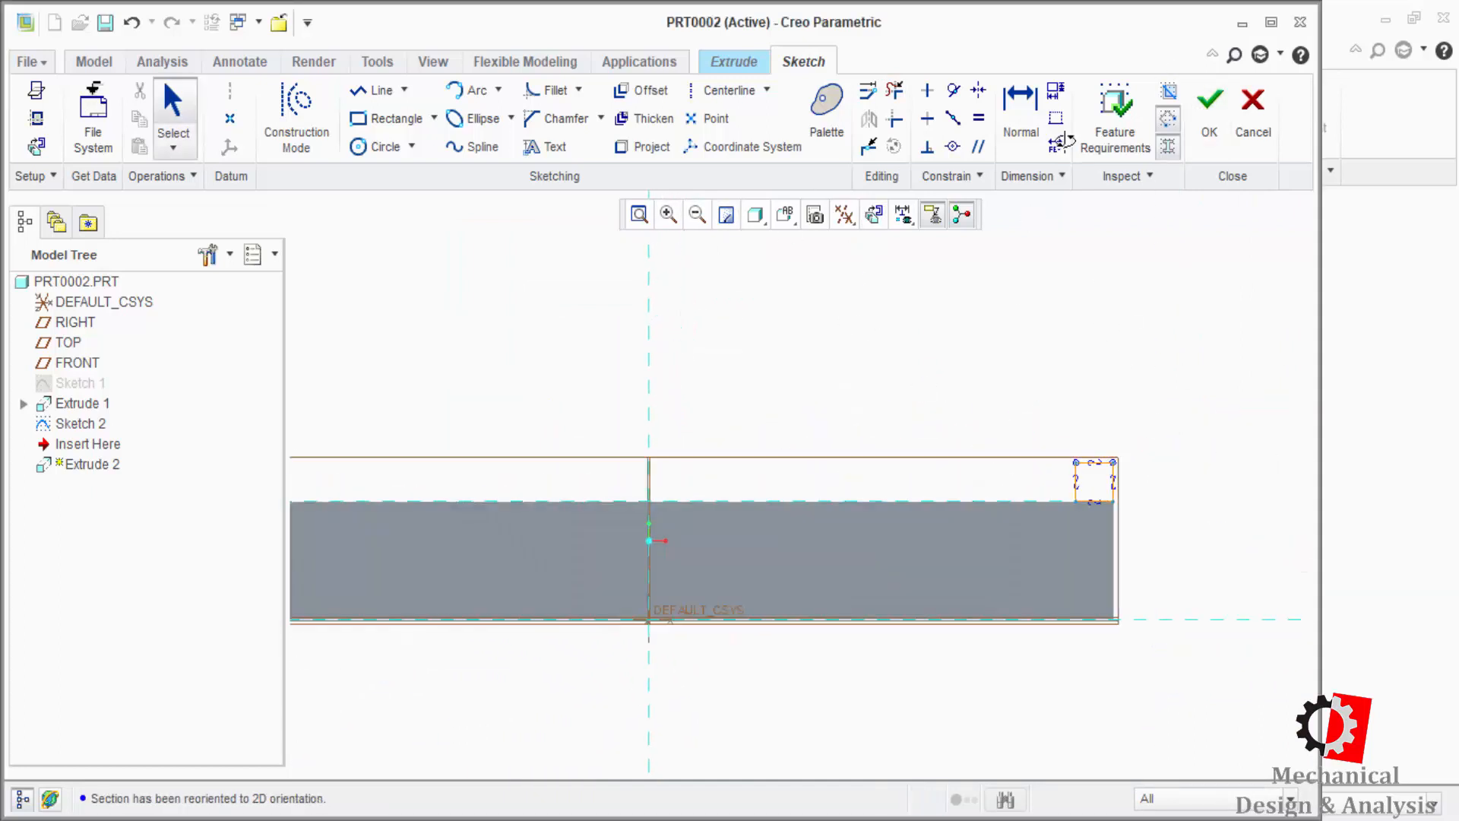
# - Trim the overlapping projected segment along the base of the right-hand end square so its profile closes
pyautogui.click(894, 90)
pyautogui.moveTo(1103, 480)
pyautogui.mouseDown()
pyautogui.moveTo(1062, 489)
pyautogui.moveTo(1095, 514)
pyautogui.mouseUp()
pyautogui.hotkey('ctrl', 'z')
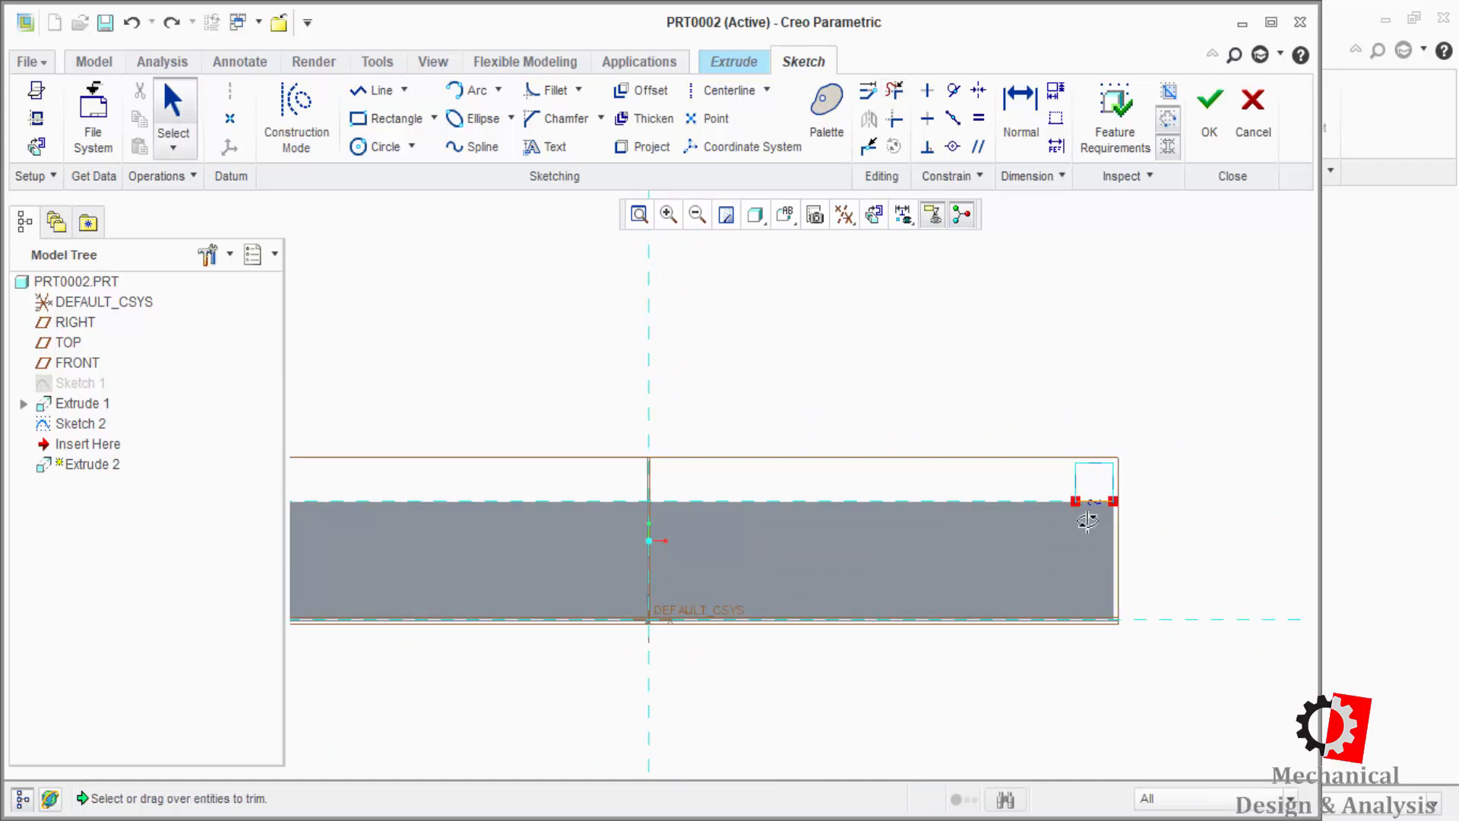
pyautogui.hotkey('ctrl', 'z')
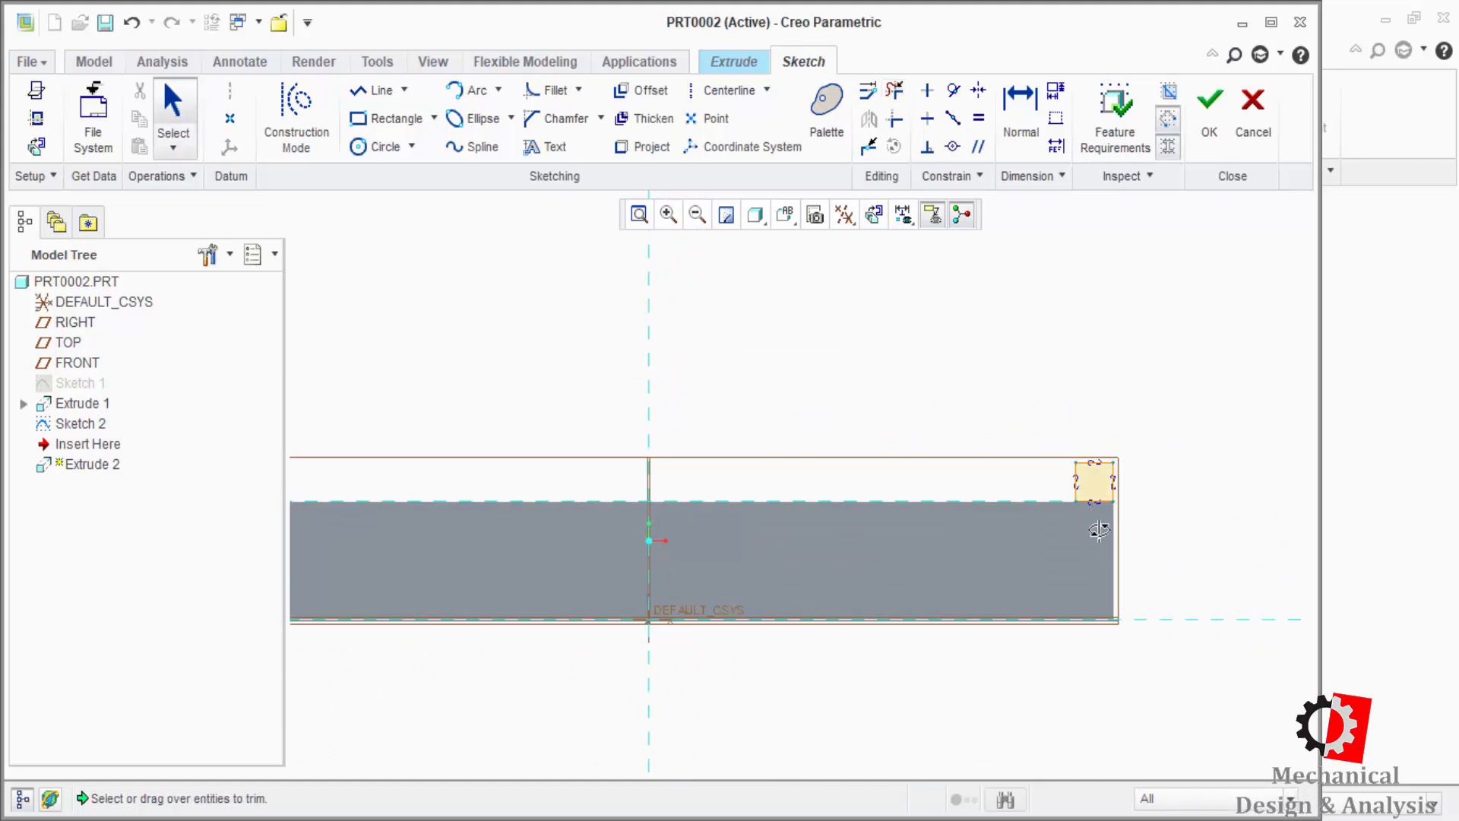
# - Trim the leftover segment along the base of the left-hand end square and accept the sketch
pyautogui.click(640, 214)
pyautogui.click(508, 427)
pyautogui.click(602, 510)
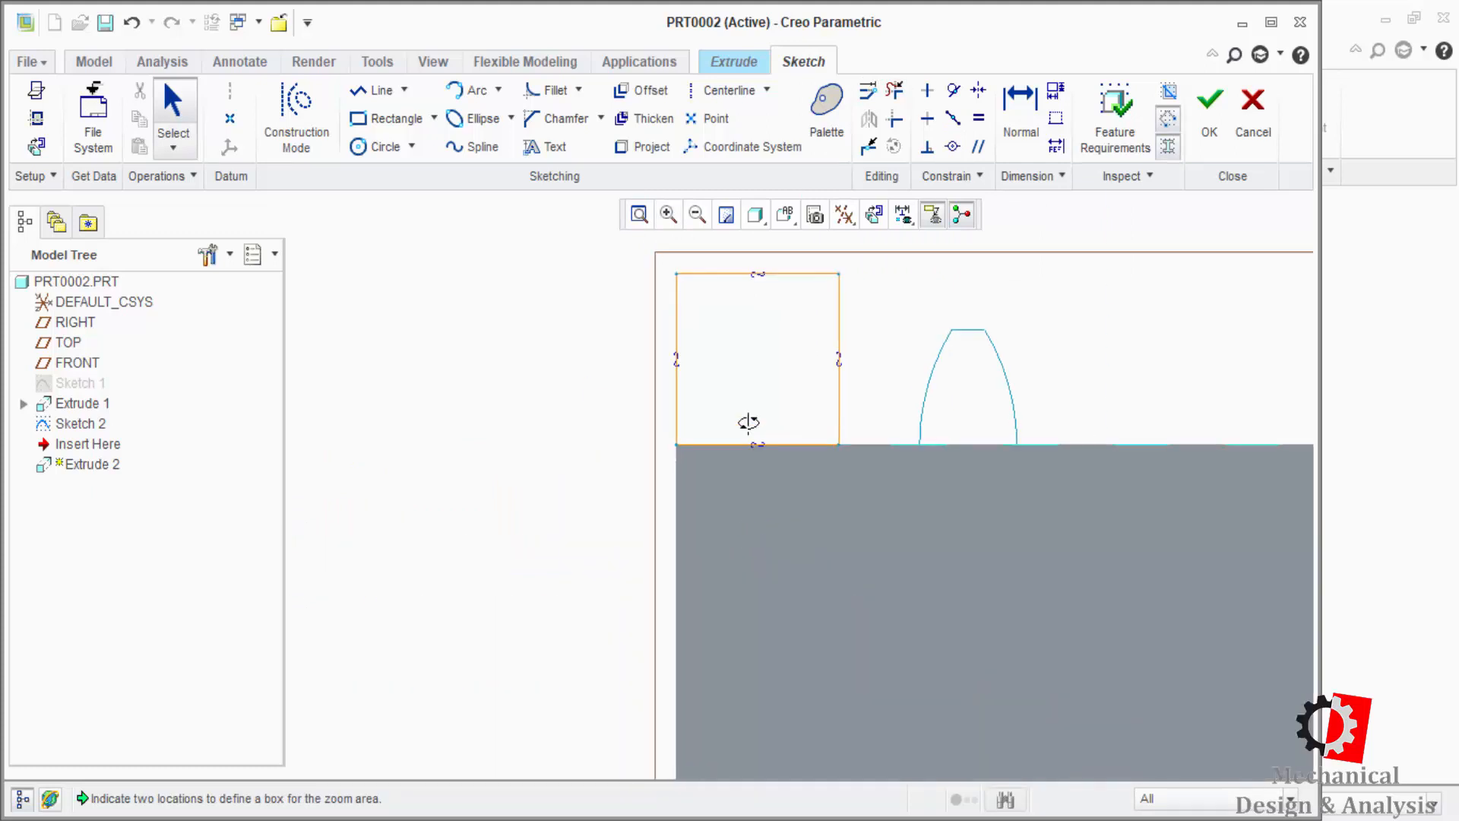
pyautogui.click(895, 90)
pyautogui.middleClick(796, 568)
pyautogui.click(1209, 114)
# - Extrude the two end squares in both directions with the To Selected depth, ending at the block's front and back long sides
pyautogui.hotkey('ctrl', 'd')
pyautogui.click(183, 177)
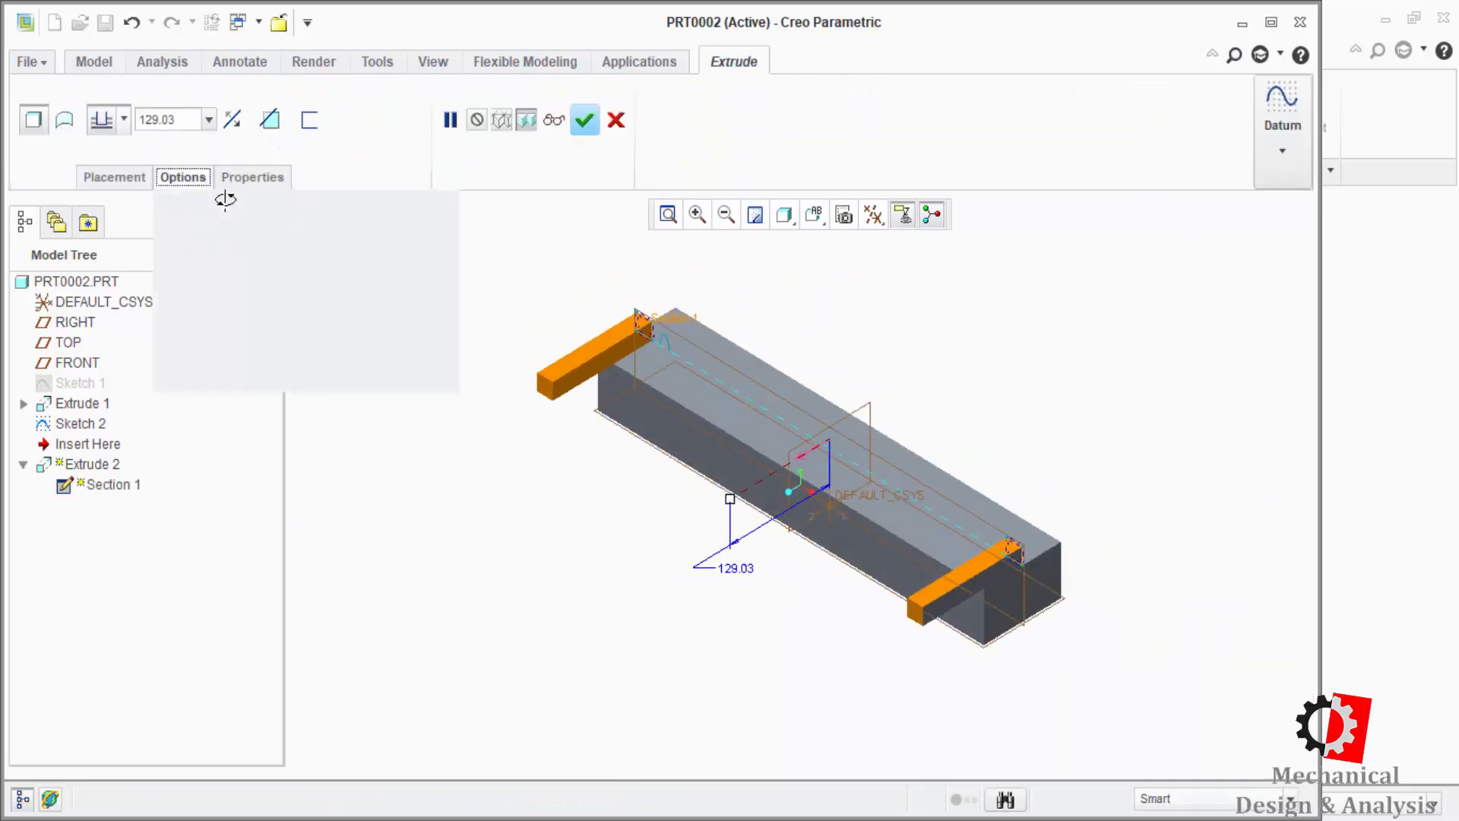
pyautogui.click(333, 257)
pyautogui.click(275, 357)
pyautogui.click(334, 295)
pyautogui.click(278, 369)
pyautogui.click(684, 425)
pyautogui.moveTo(684, 426); pyautogui.dragTo(762, 425, button='middle')
pyautogui.click(769, 472)
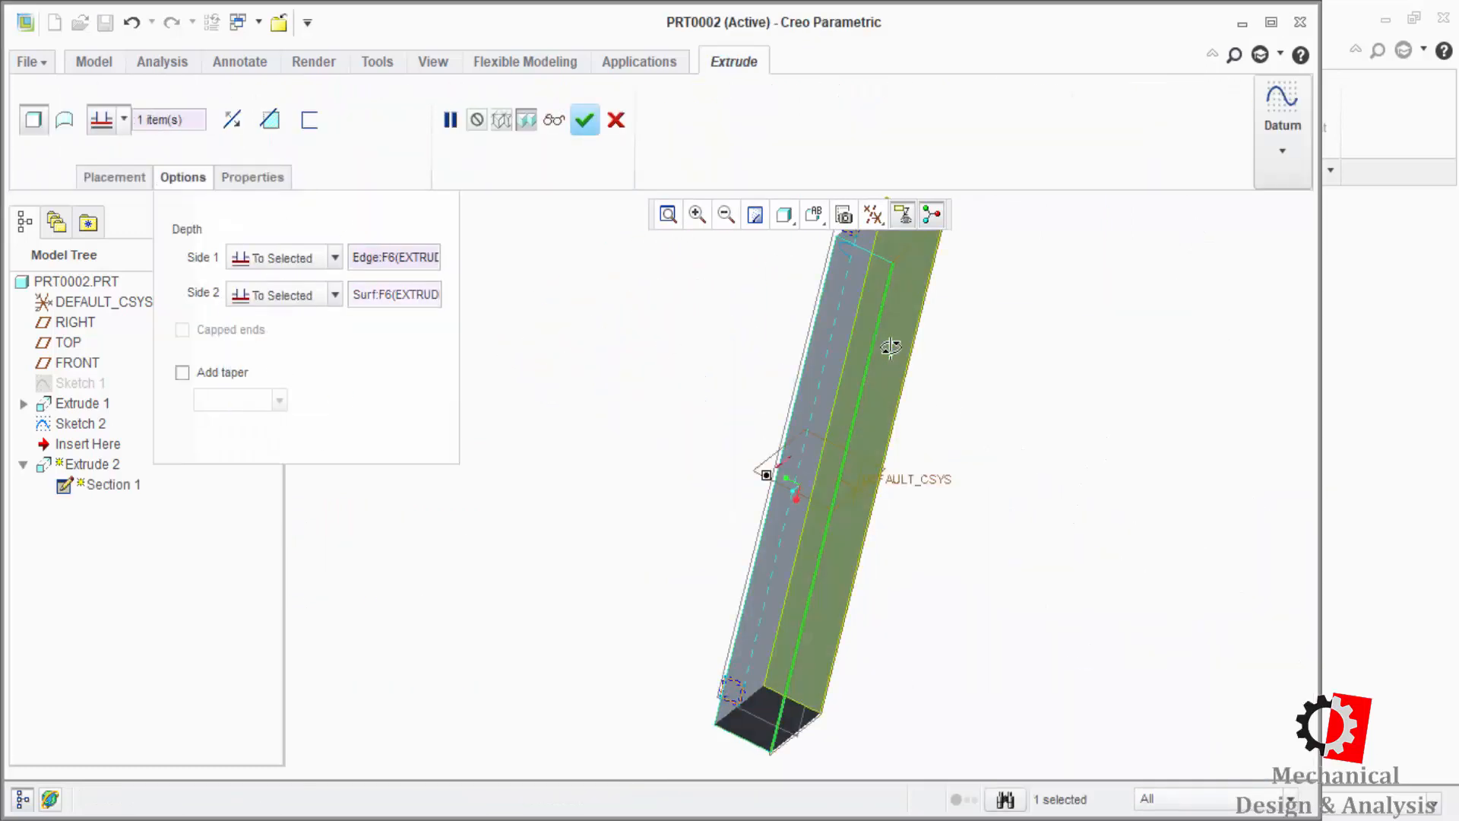
pyautogui.middleClick(1078, 505)
# - Start another extrusion with an internal sketch on the previous sketch plane and maximize the part window
pyautogui.click(523, 106)
pyautogui.click(114, 177)
pyautogui.click(311, 232)
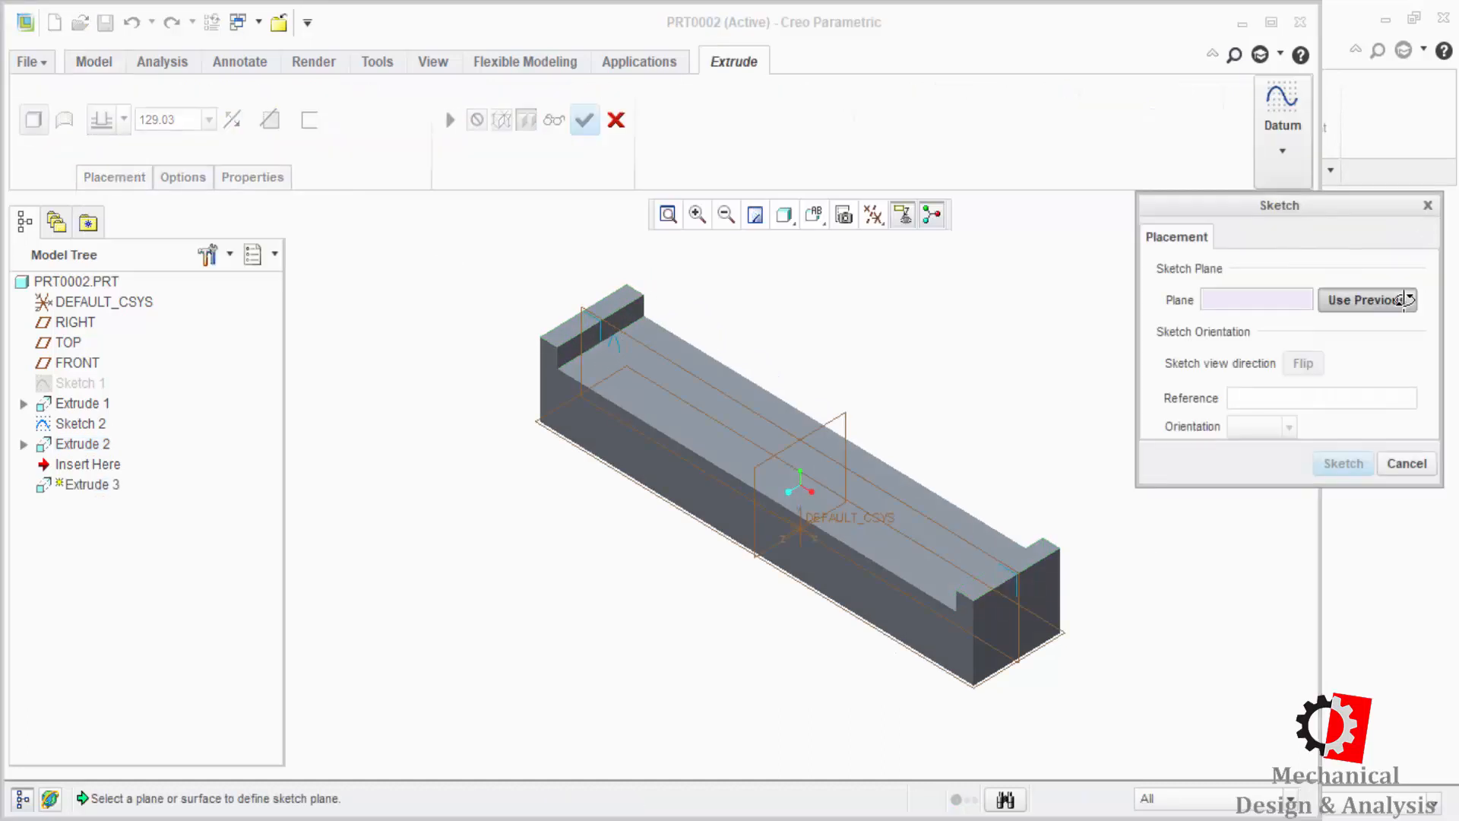
pyautogui.click(1401, 299)
pyautogui.click(1270, 22)
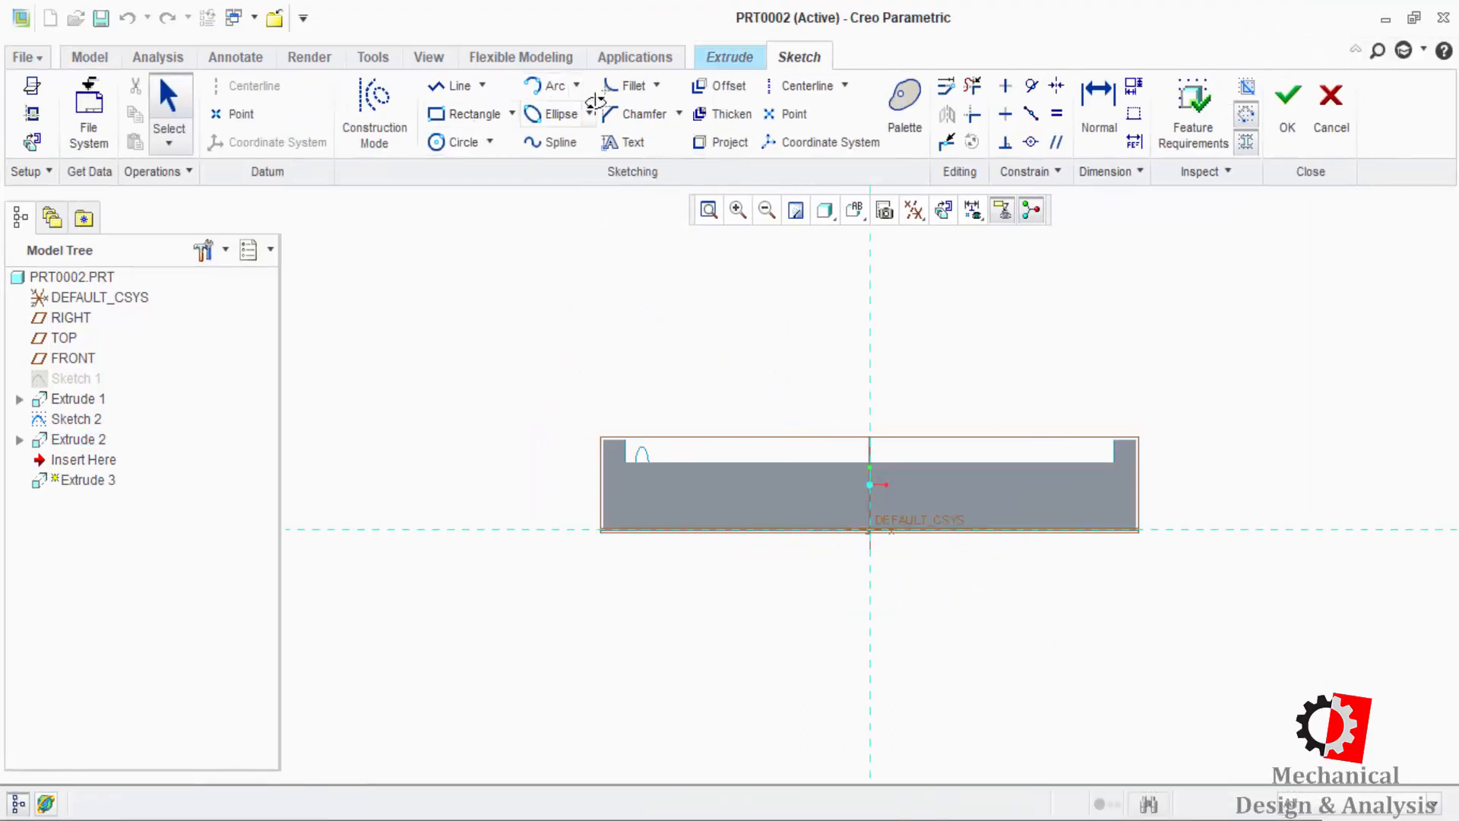
# - Project the two flanks and tip of the tooth profile and the block's upper edge into the sketch
pyautogui.click(721, 142)
pyautogui.click(738, 210)
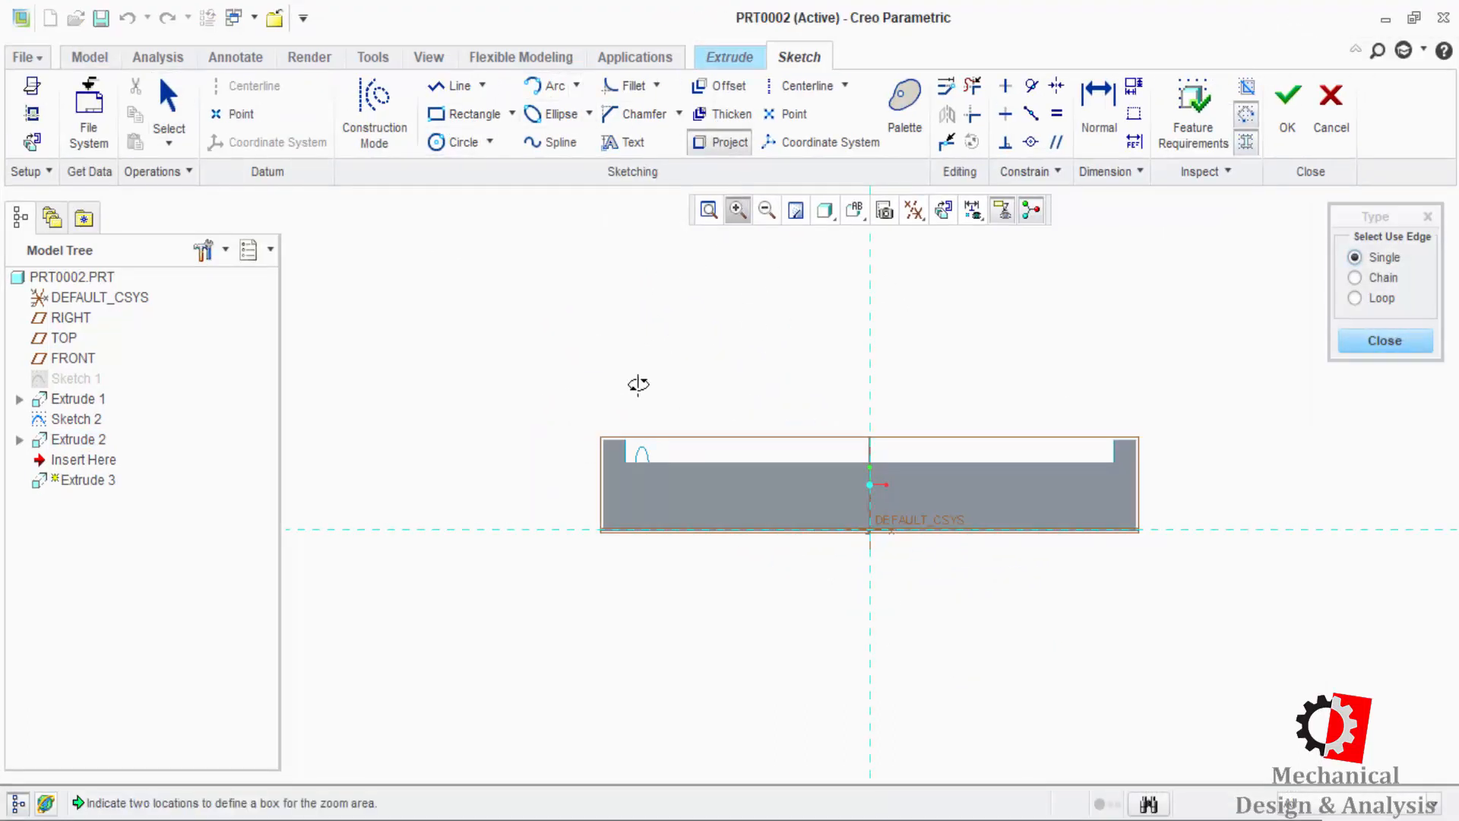
pyautogui.click(615, 417)
pyautogui.click(694, 521)
pyautogui.click(770, 410)
pyautogui.click(801, 356)
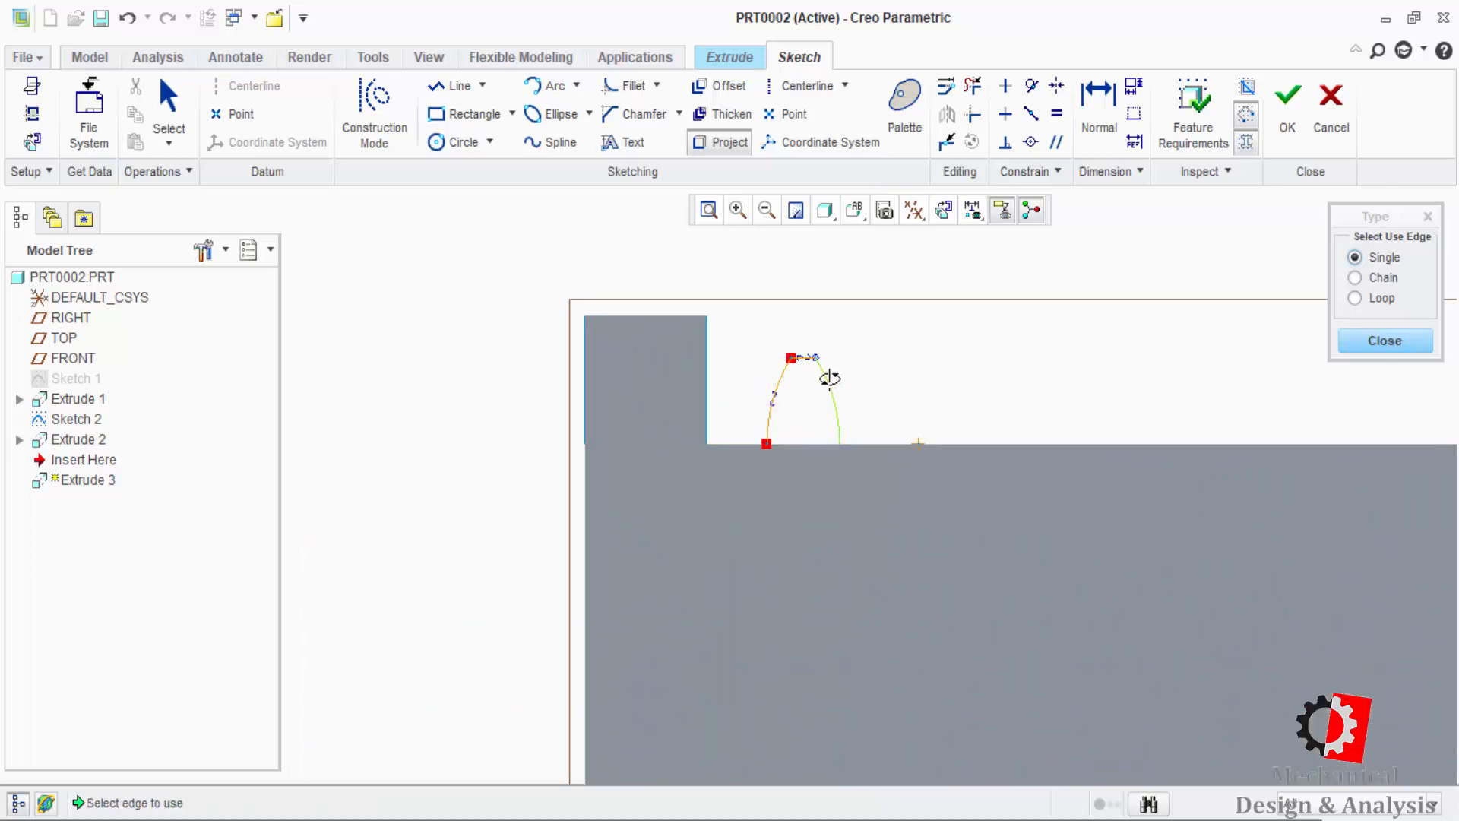
pyautogui.click(831, 379)
pyautogui.click(794, 444)
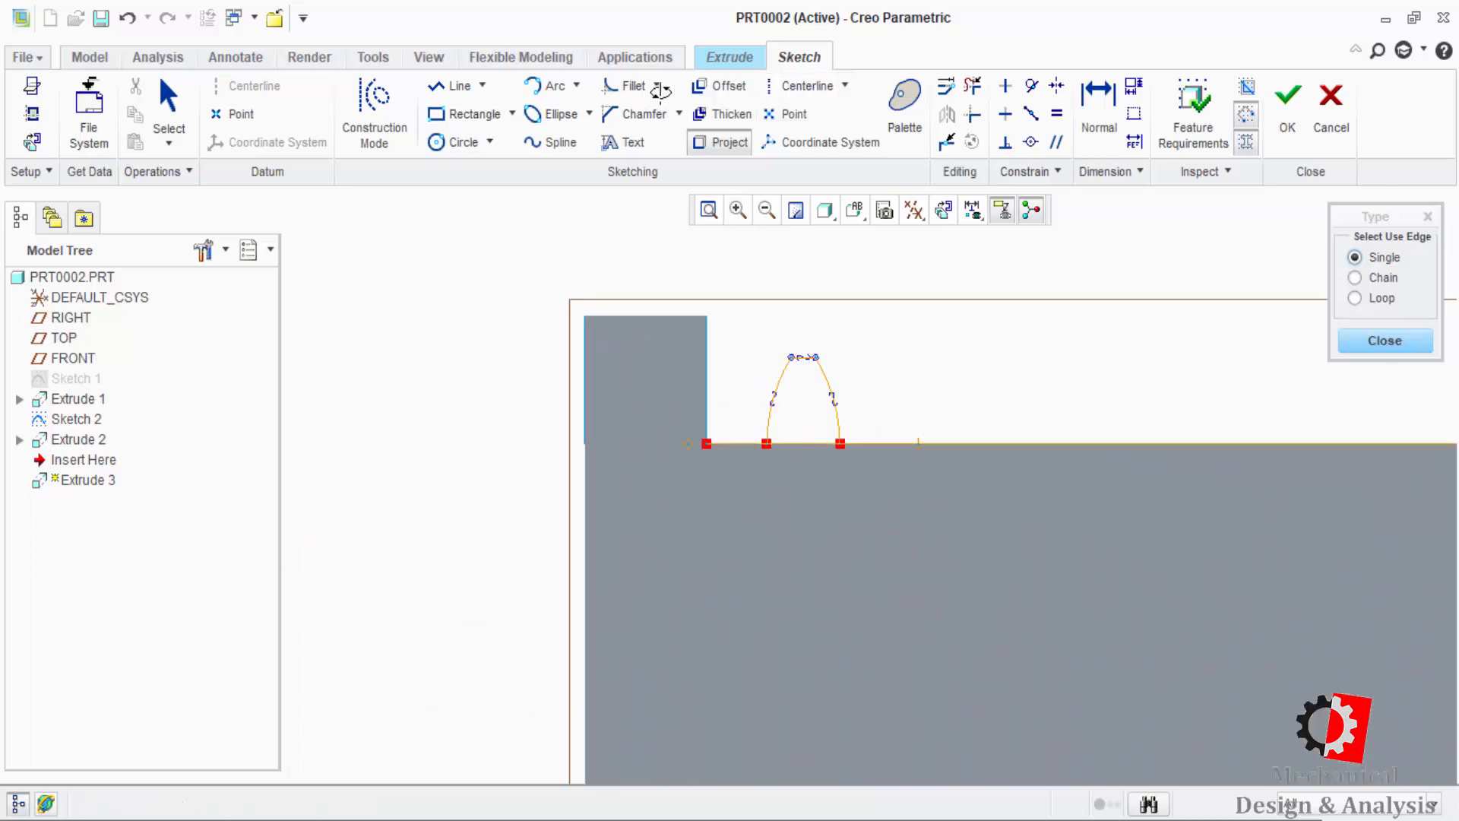
# - Trim the projected block edge on both sides of the tooth to close its profile, and accept the sketch
pyautogui.click(972, 85)
pyautogui.click(732, 446)
pyautogui.click(943, 456)
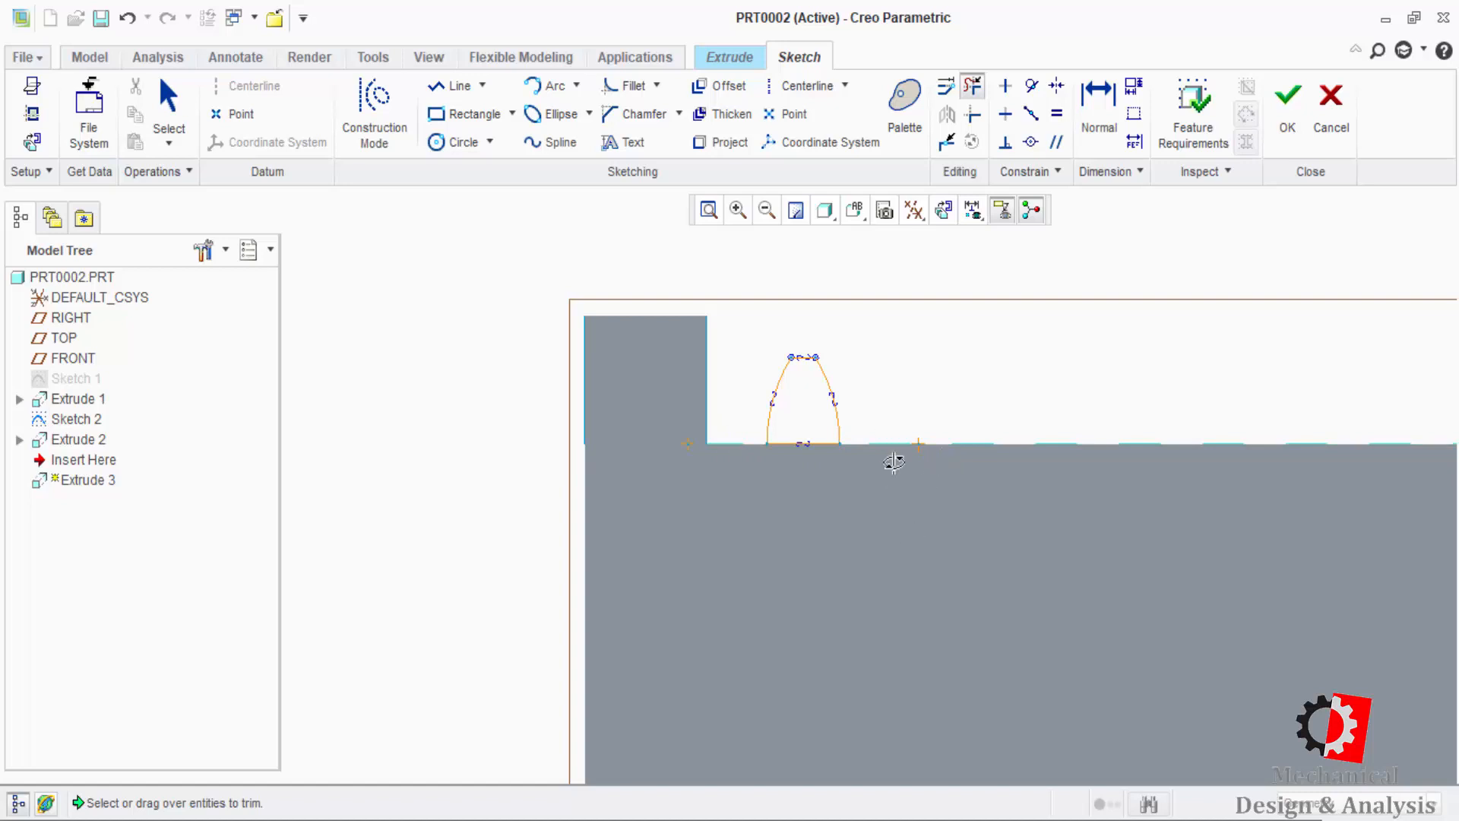
pyautogui.middleClick(793, 276)
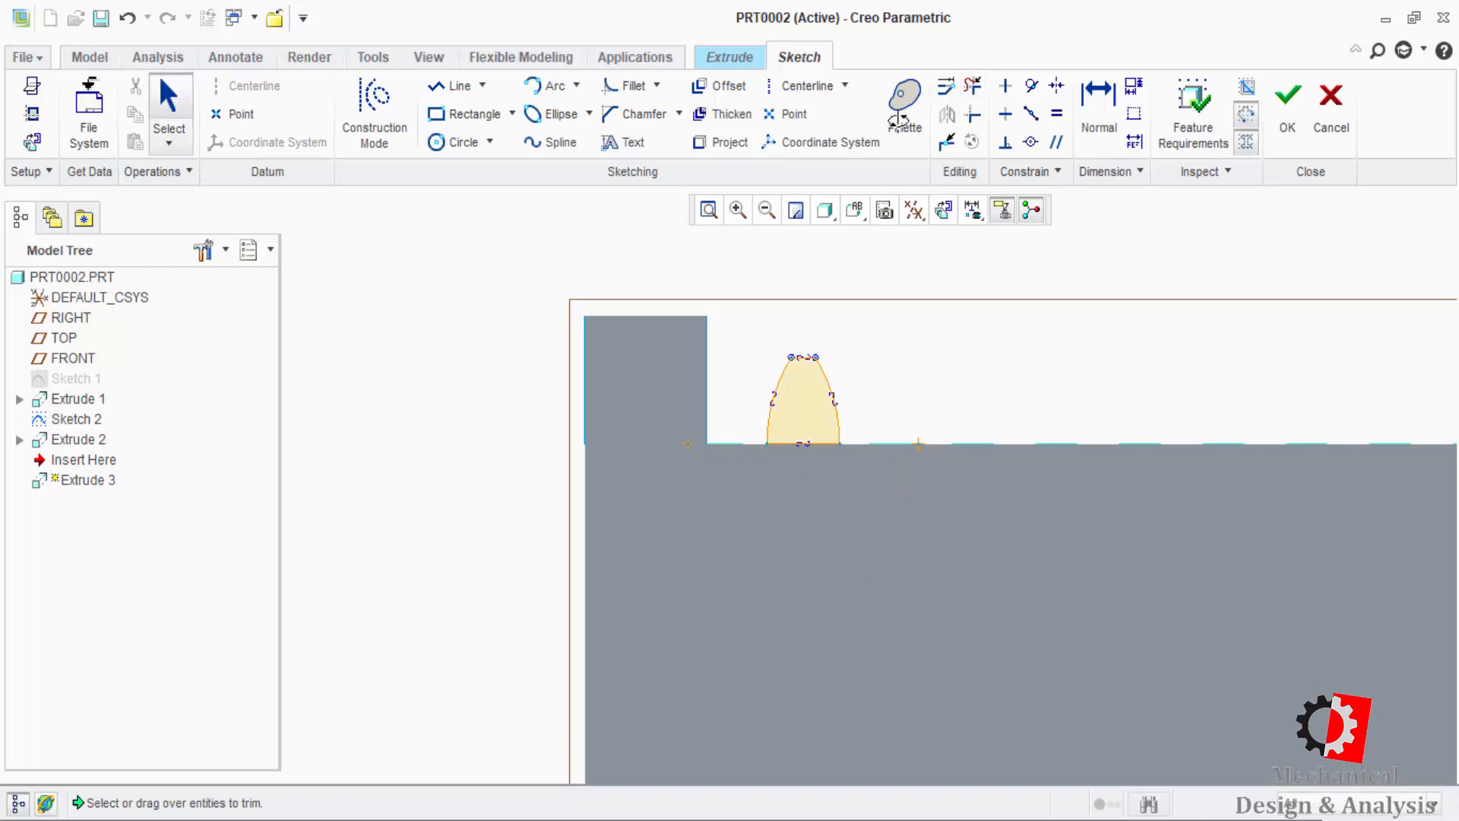
pyautogui.click(708, 210)
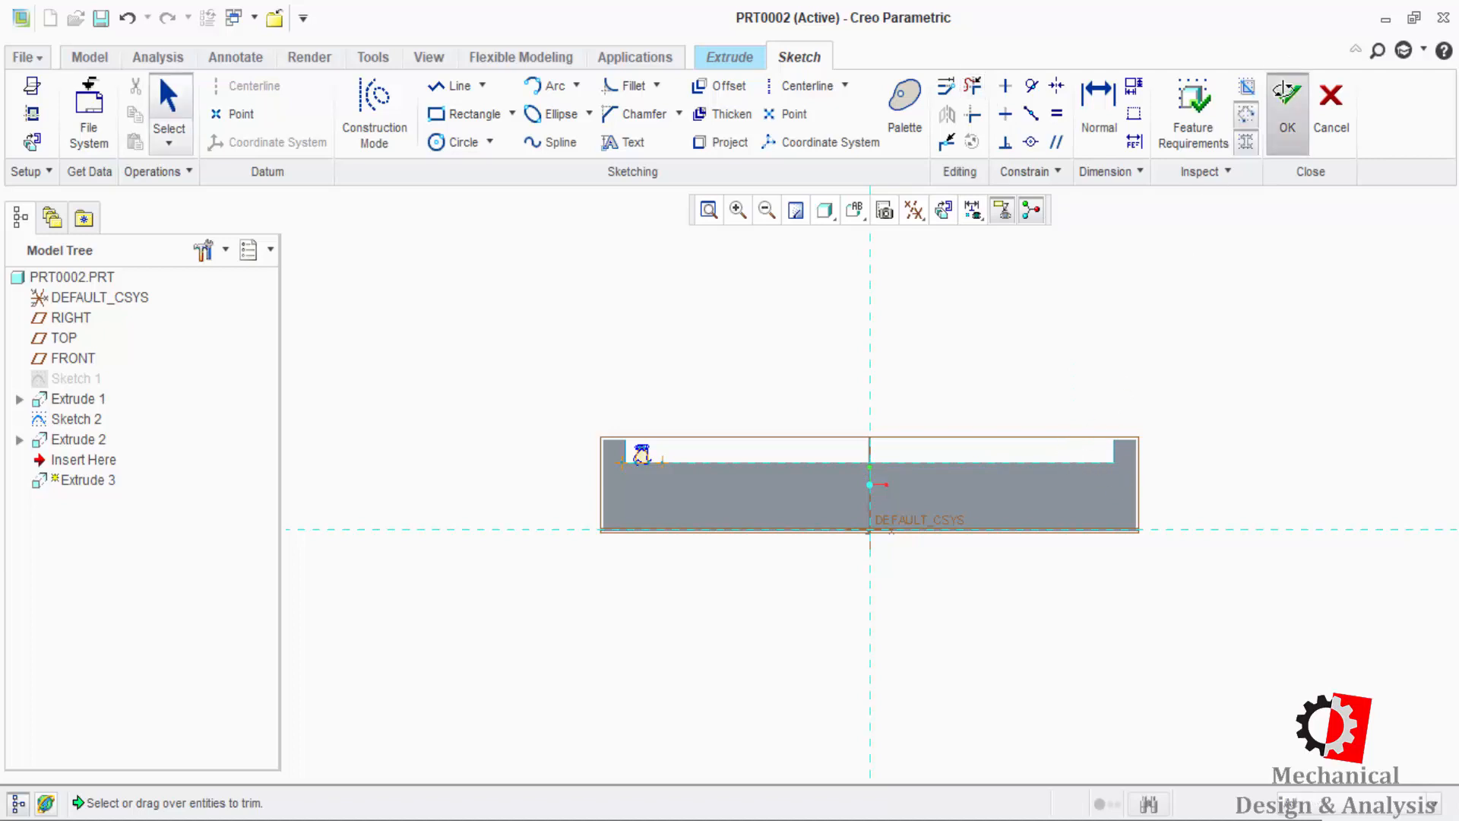
pyautogui.click(1284, 93)
# - Extrude the tooth in both directions with the To Selected depth, ending at the block's front and back side faces
pyautogui.click(182, 172)
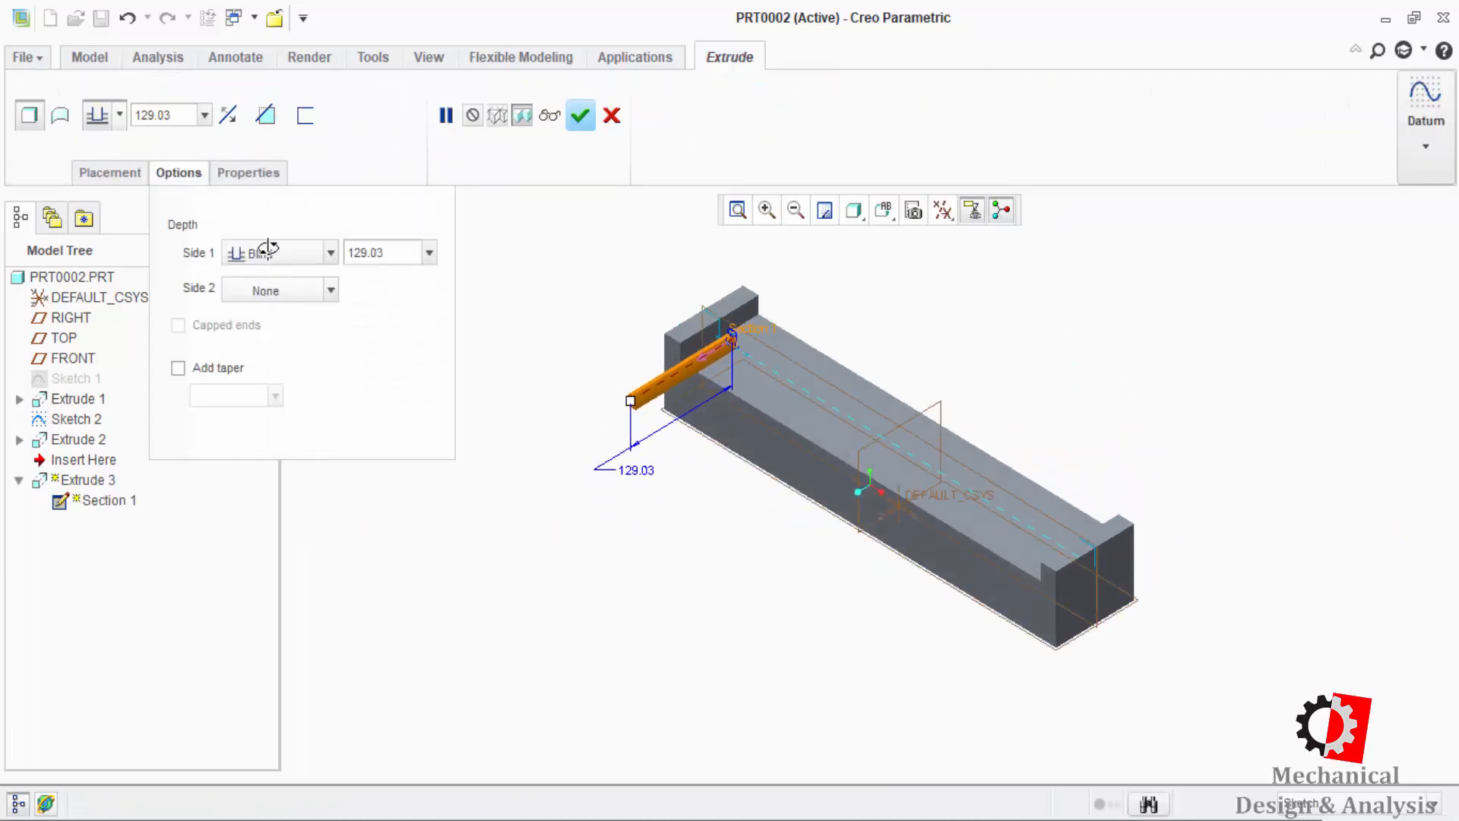
pyautogui.click(267, 250)
pyautogui.click(277, 355)
pyautogui.click(273, 285)
pyautogui.click(276, 365)
pyautogui.click(684, 395)
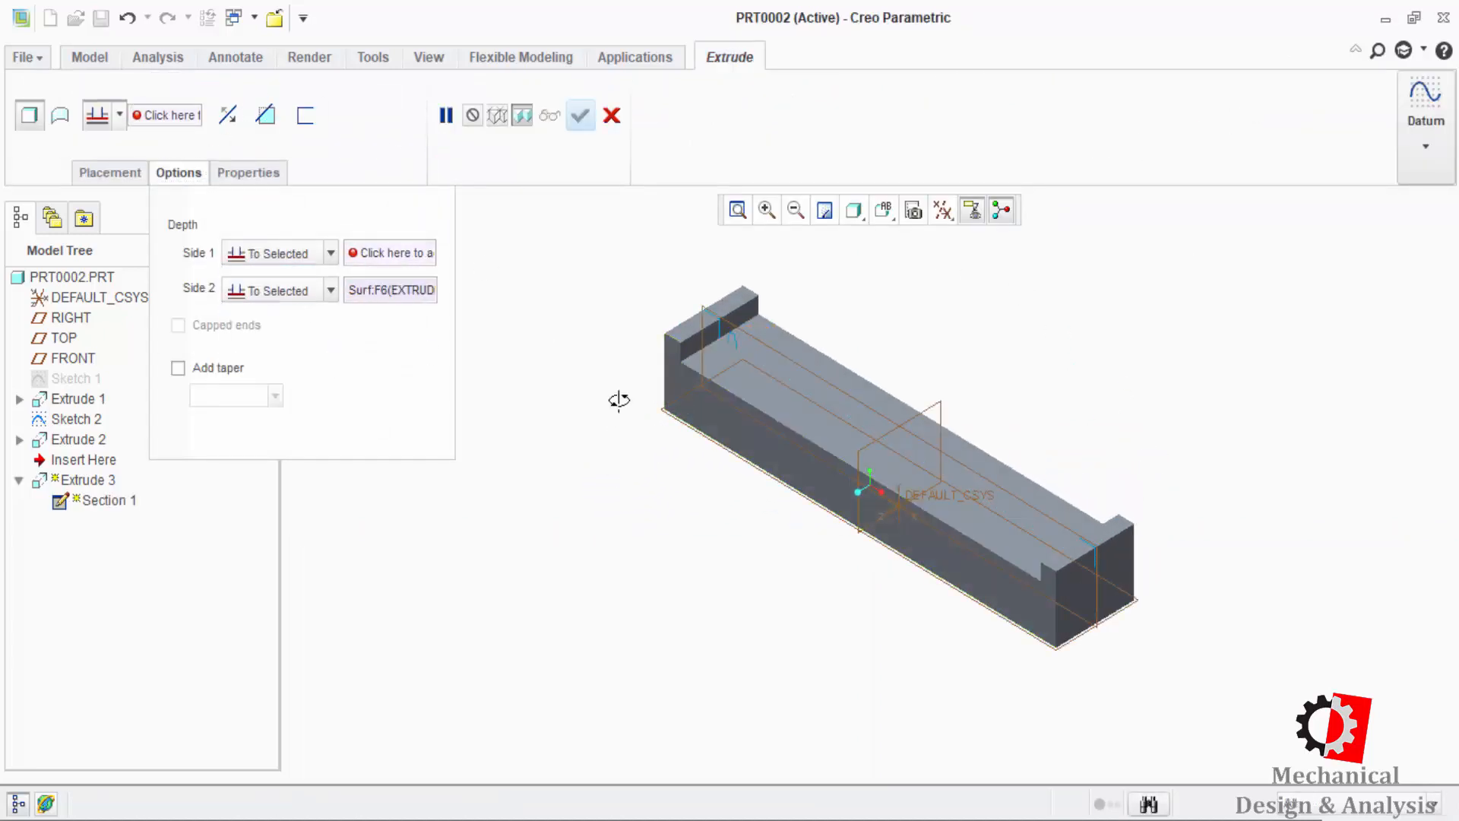
pyautogui.click(413, 248)
pyautogui.moveTo(1056, 365); pyautogui.dragTo(925, 365, button='middle')
pyautogui.click(925, 365)
pyautogui.moveTo(860, 515); pyautogui.dragTo(1016, 571, button='middle')
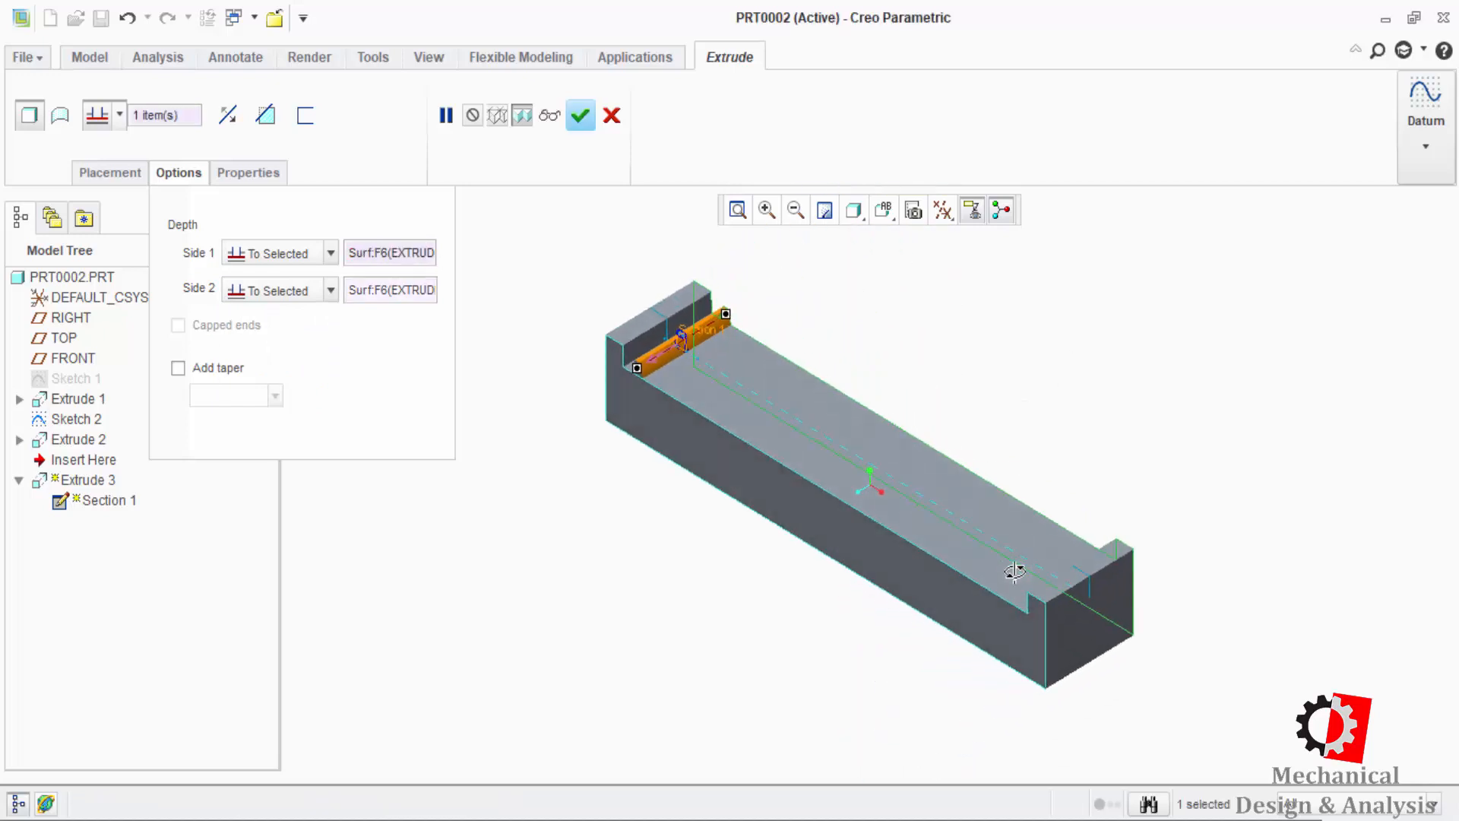
pyautogui.middleClick(1015, 571)
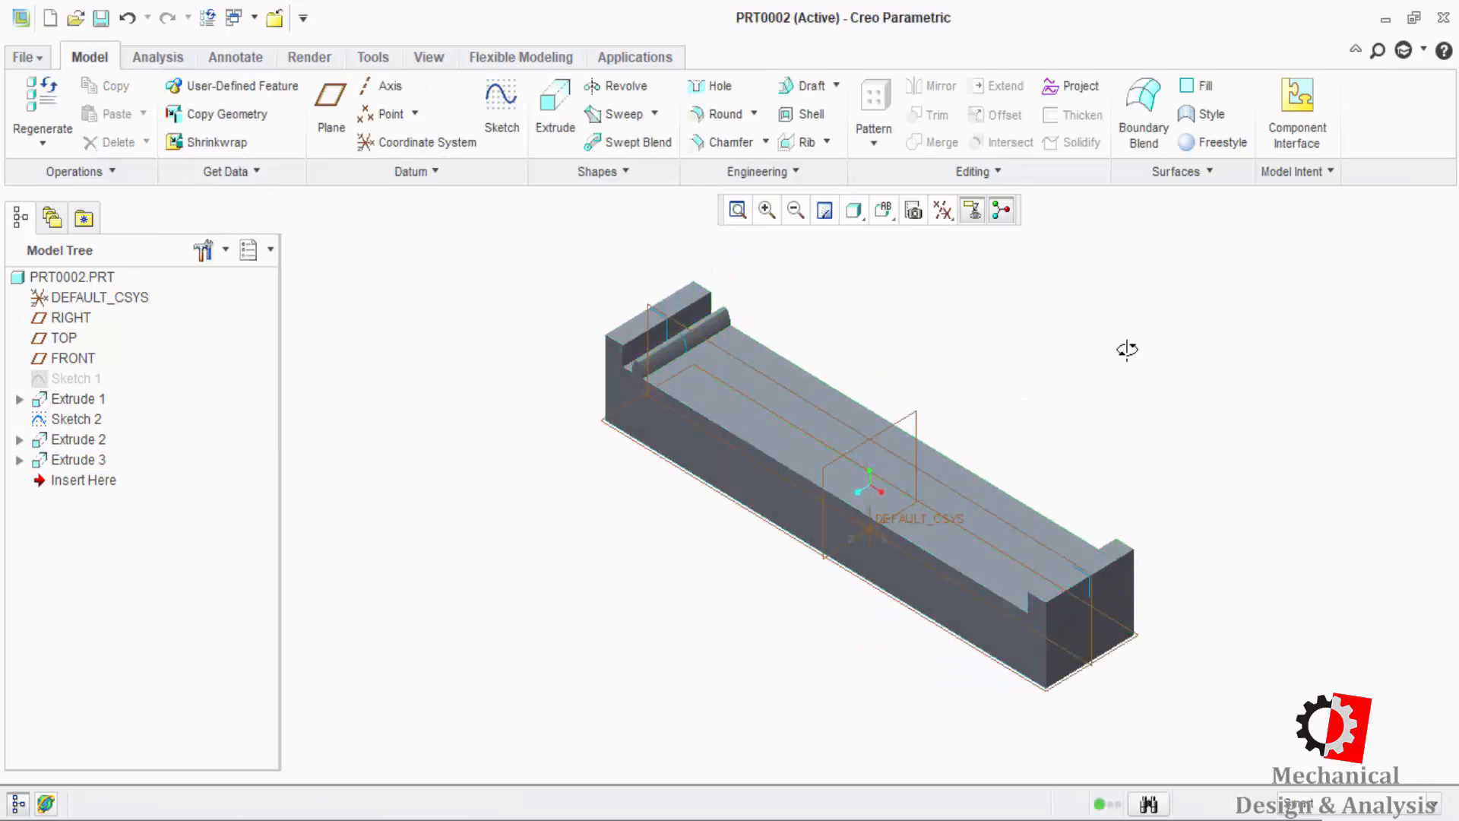
# - Start a Direction pattern of the tooth extrusion, using the block's long upper edge as the first direction
pyautogui.click(76, 459)
pyautogui.click(874, 98)
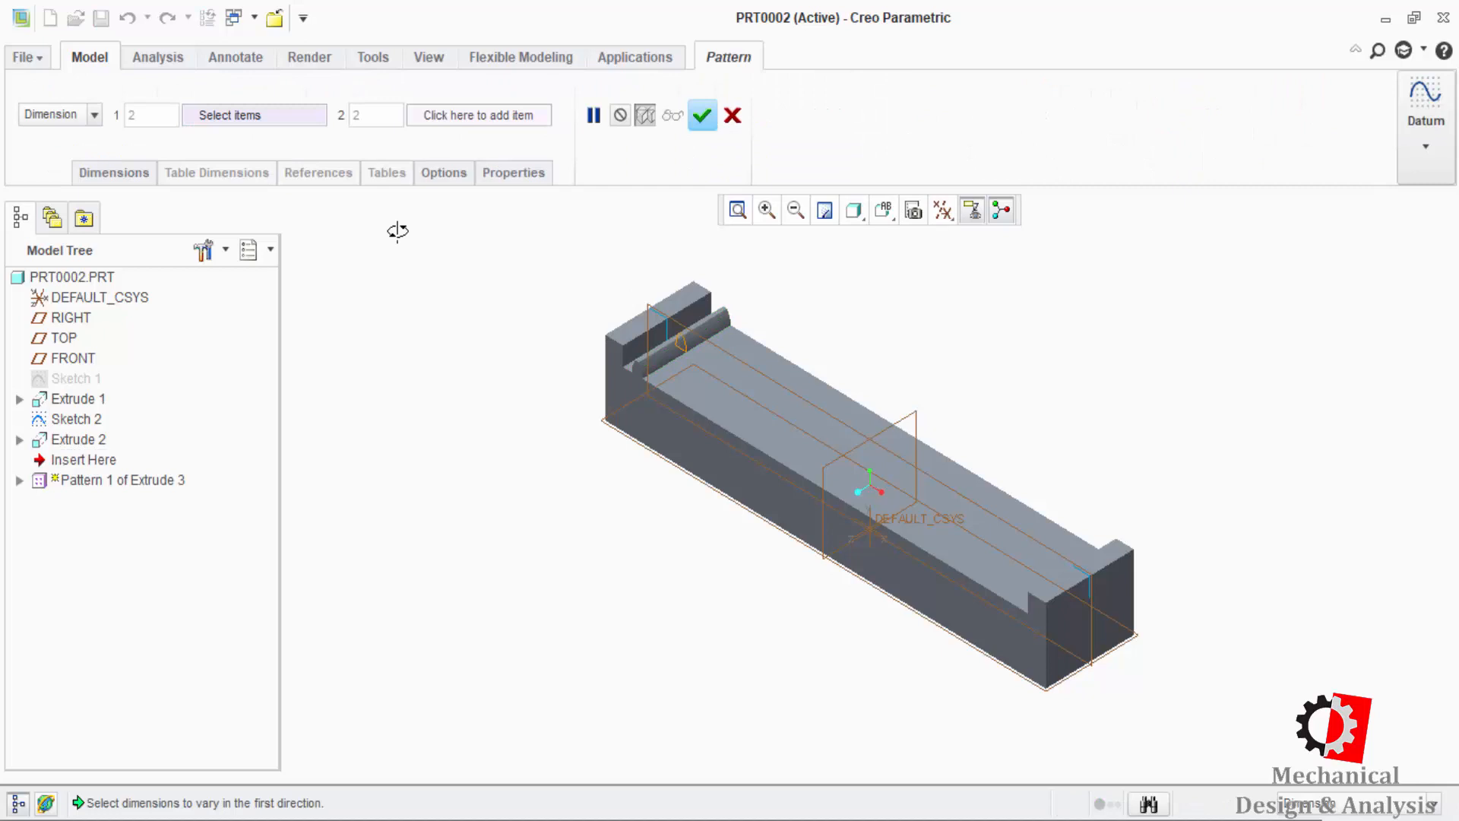
pyautogui.click(121, 172)
pyautogui.click(61, 114)
pyautogui.click(57, 157)
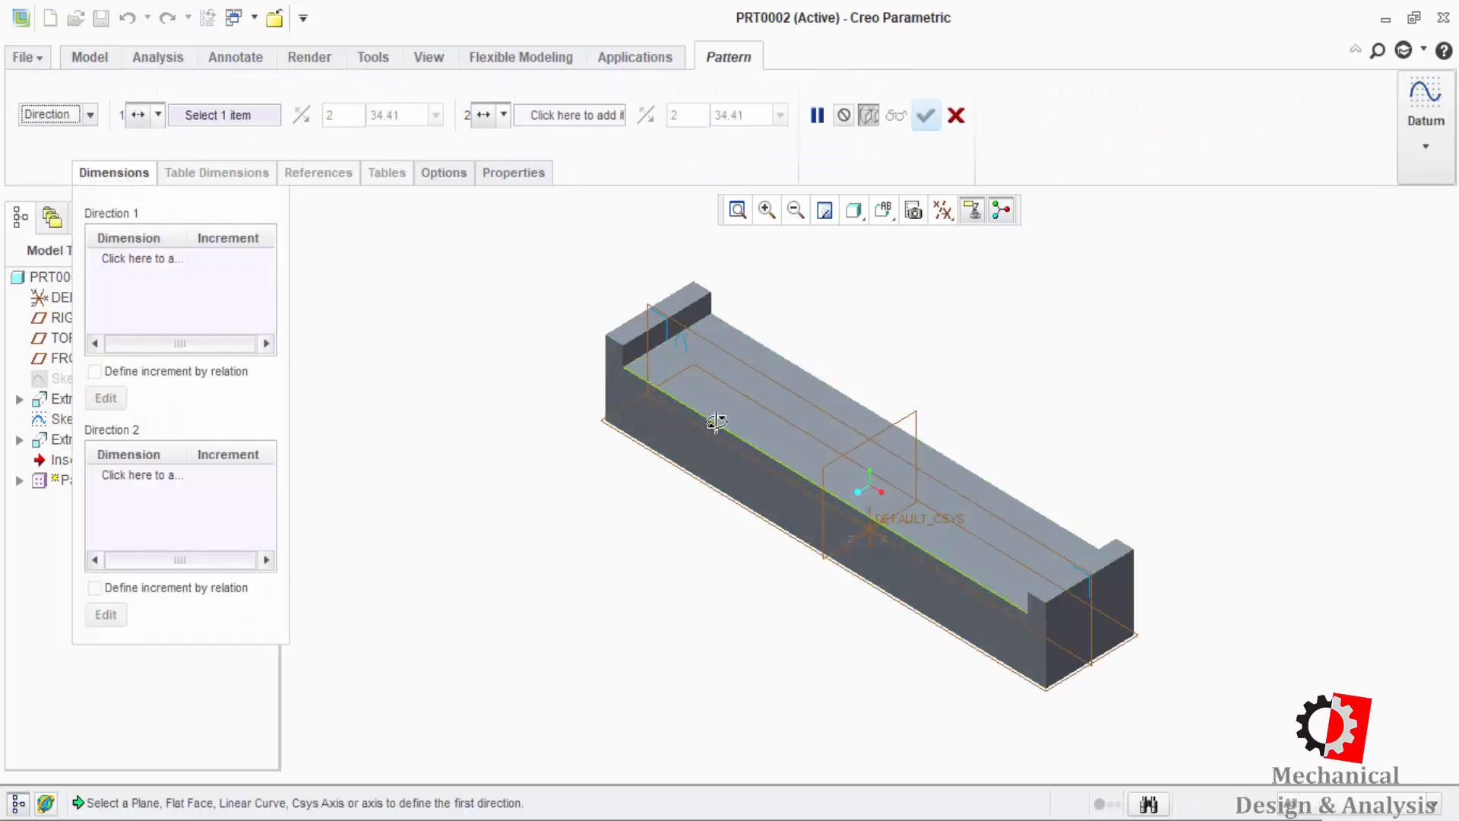
pyautogui.click(717, 423)
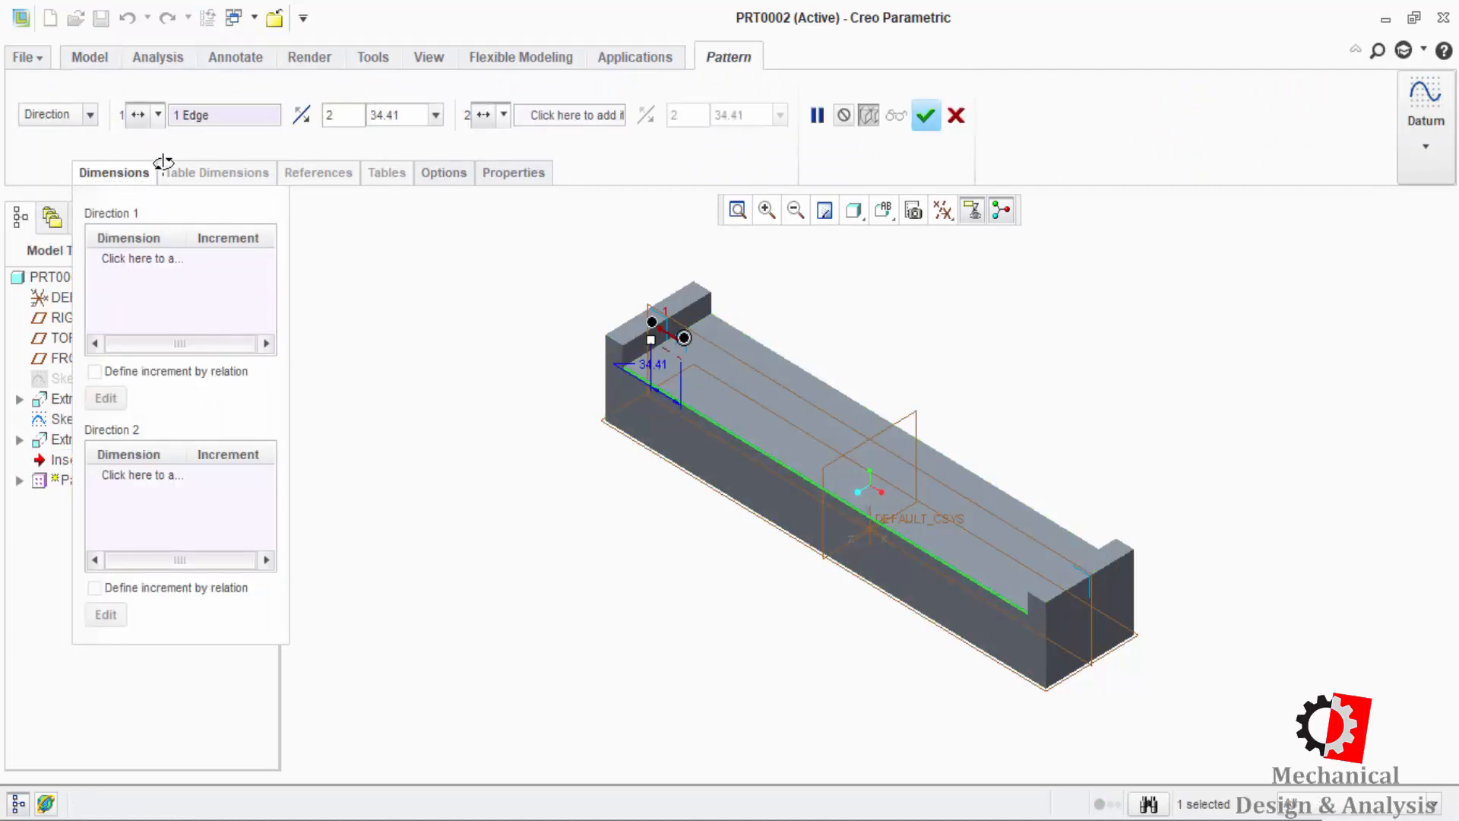
pyautogui.click(125, 170)
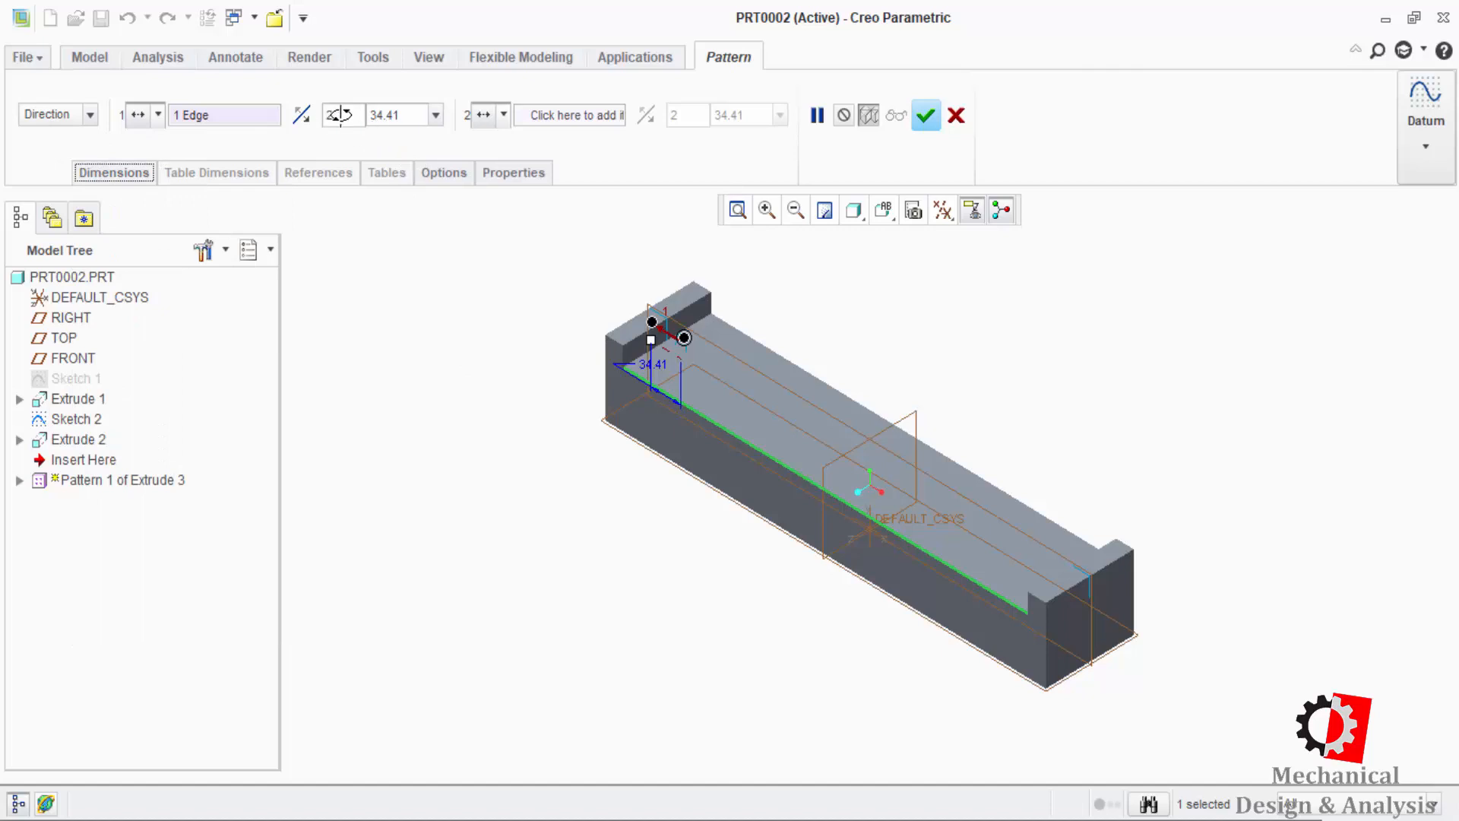
# - Give the tooth pattern 10 members, flip its direction toward the block's far end, and set the spacing to 25
pyautogui.write('10')
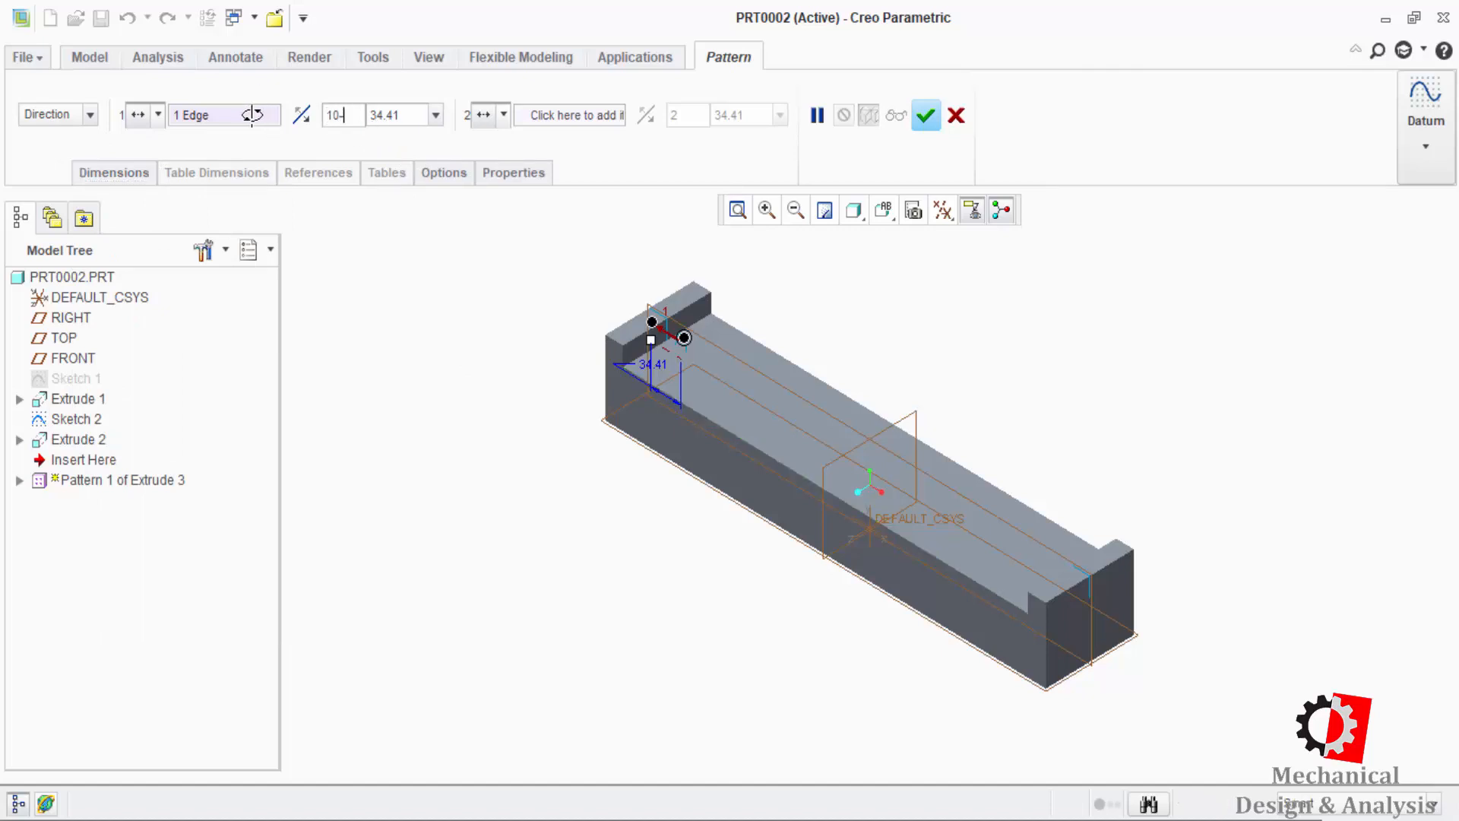
pyautogui.press('Return')
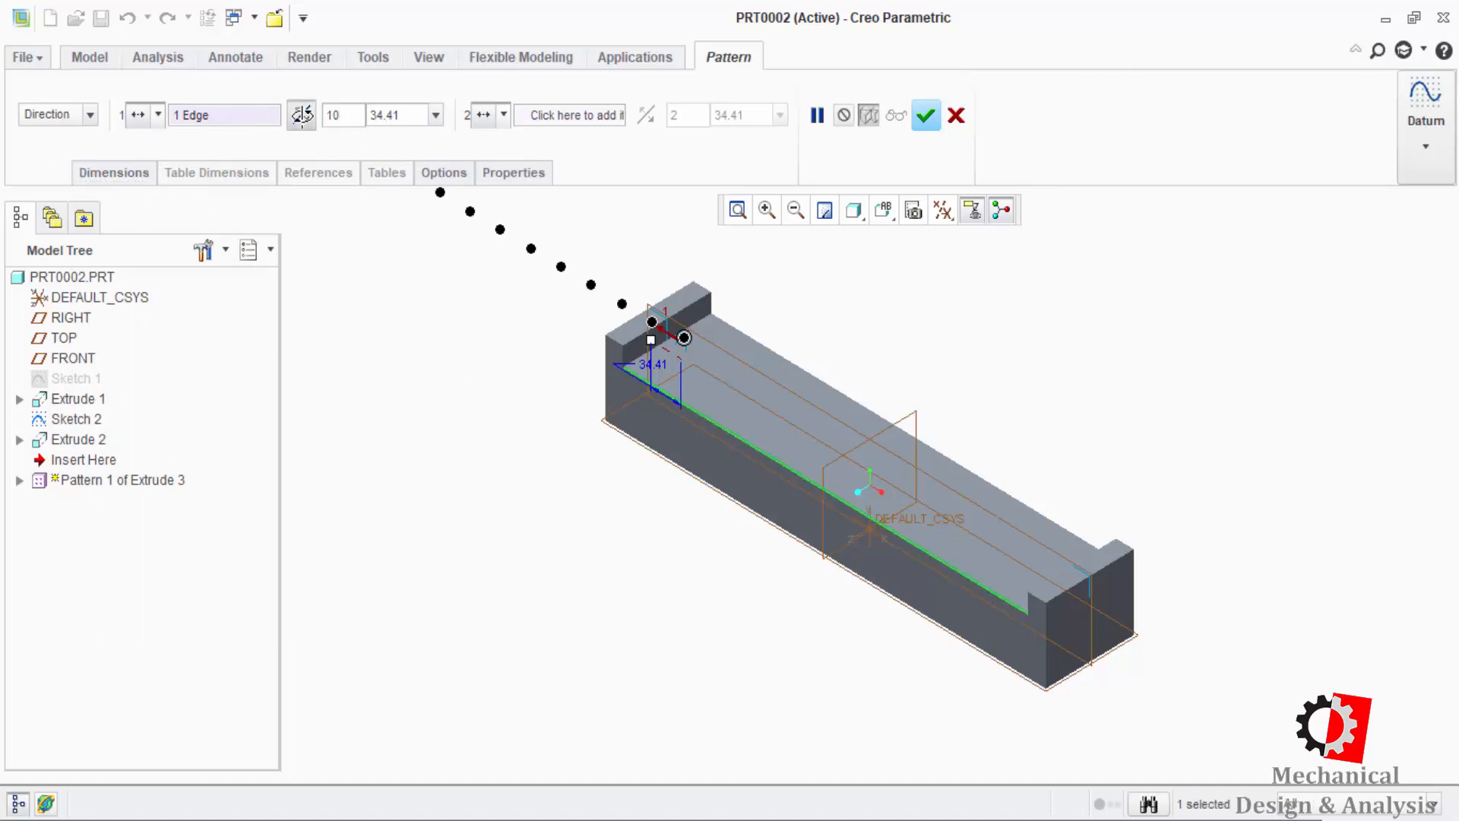
pyautogui.click(302, 115)
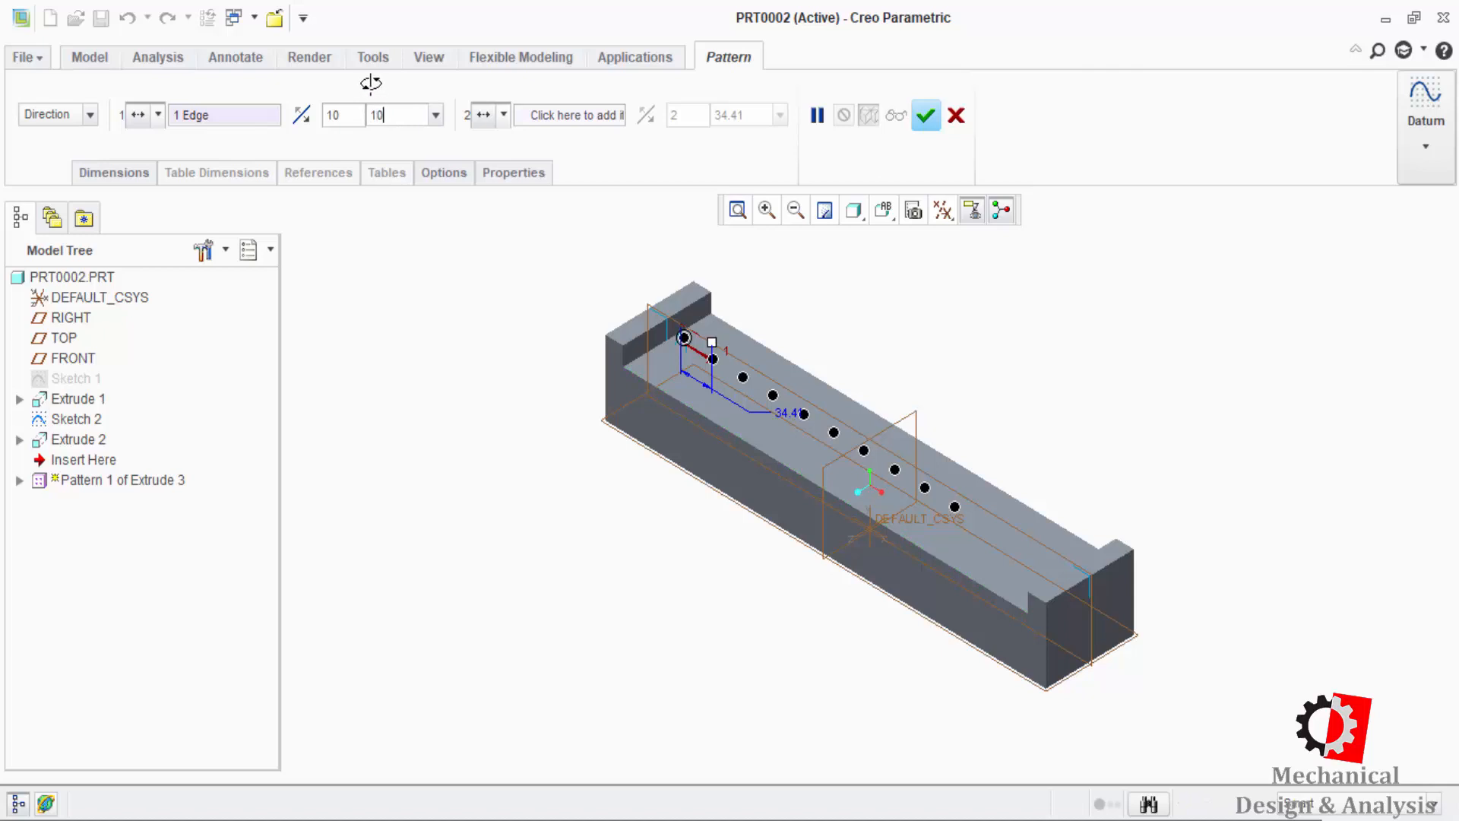
pyautogui.press('Return')
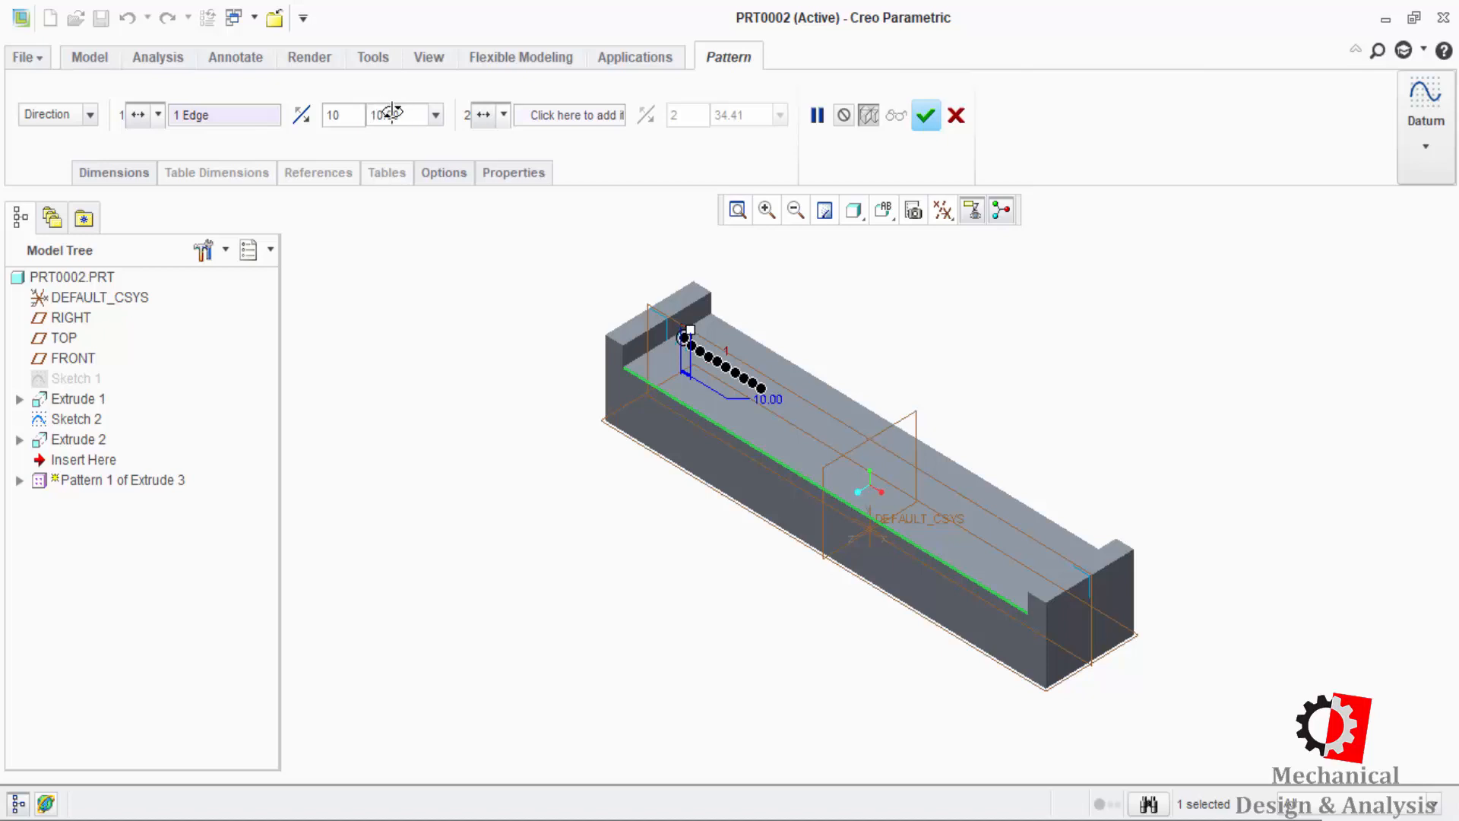
pyautogui.write('25')
pyautogui.press('Return')
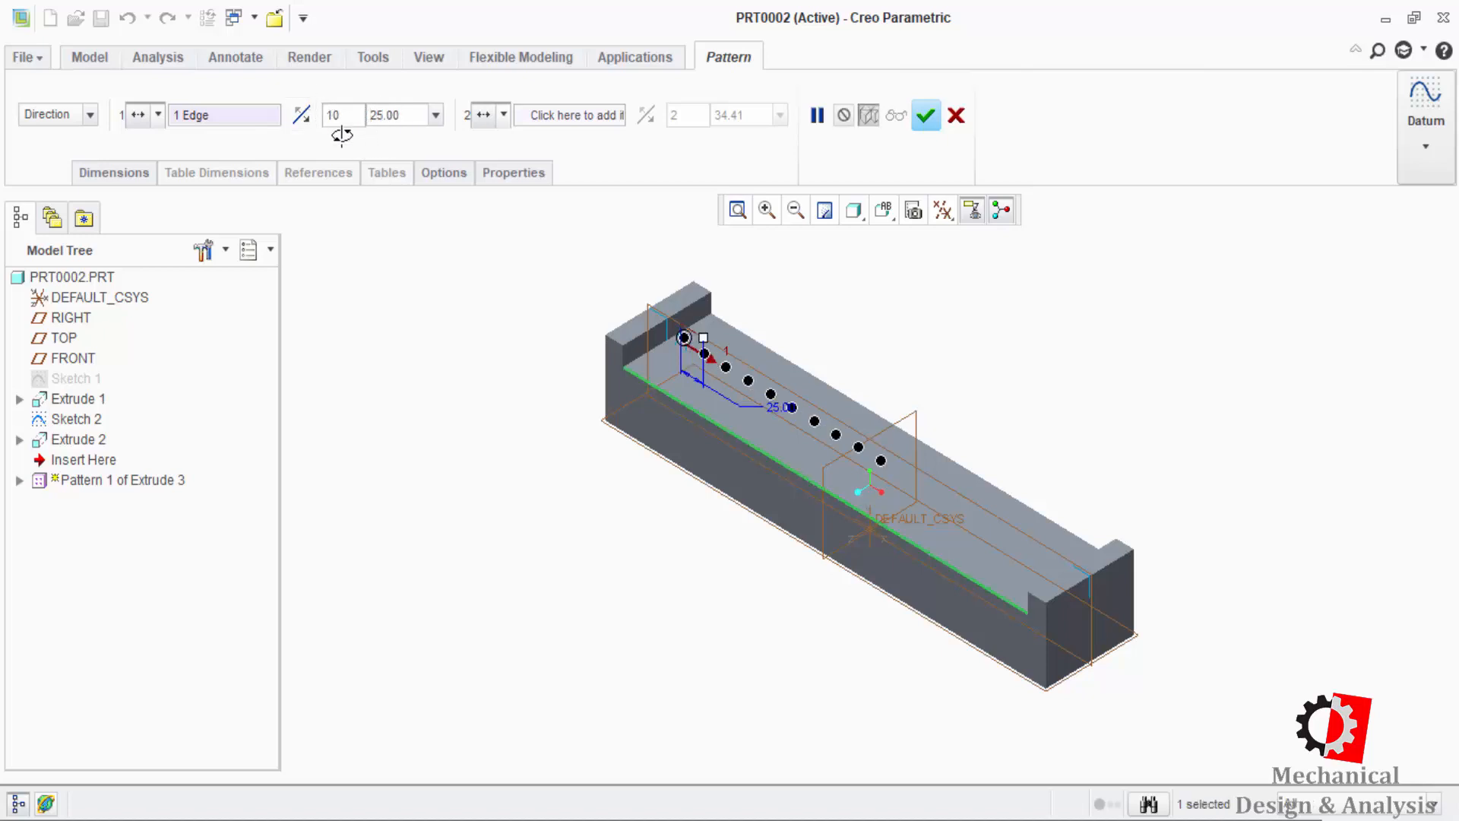
# - Try 30 and then 20 members for the tooth pattern
pyautogui.write('3')
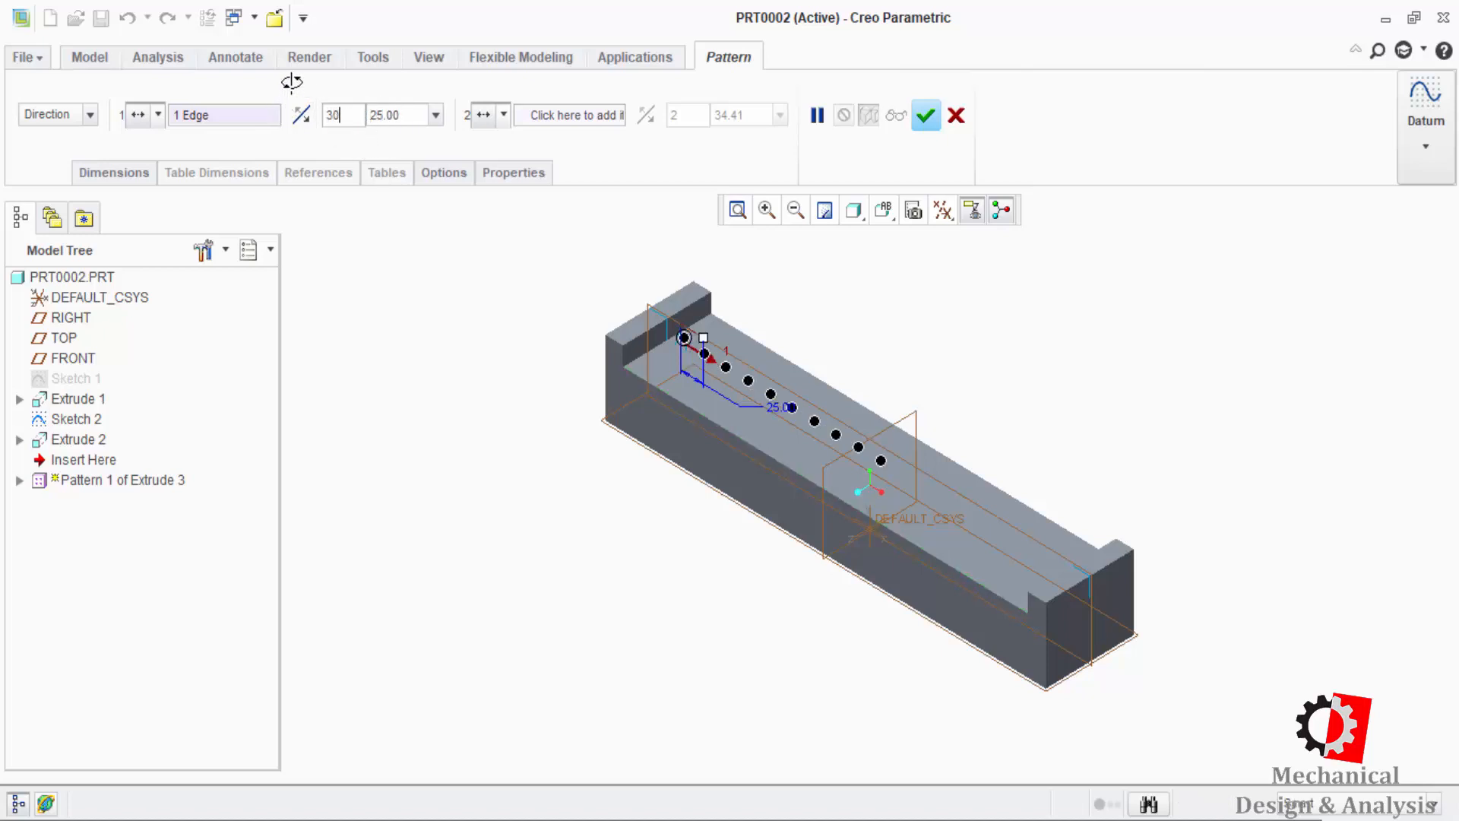
pyautogui.write('0')
pyautogui.press('Return')
pyautogui.doubleClick(344, 115)
pyautogui.write('20')
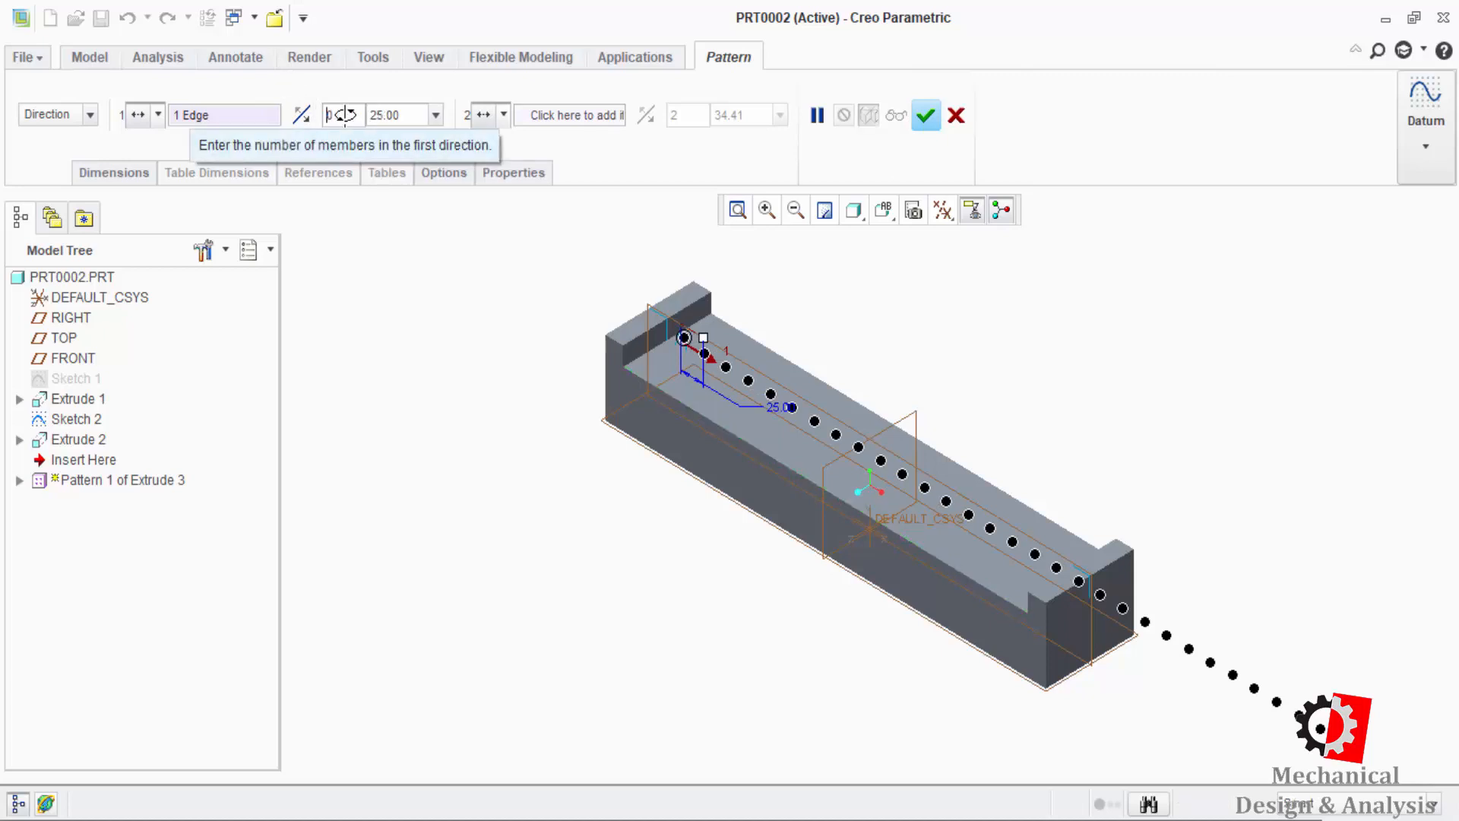
pyautogui.press('Return')
# - Set the tooth pattern to 18 members and complete the pattern
pyautogui.doubleClick(344, 114)
pyautogui.write('1')
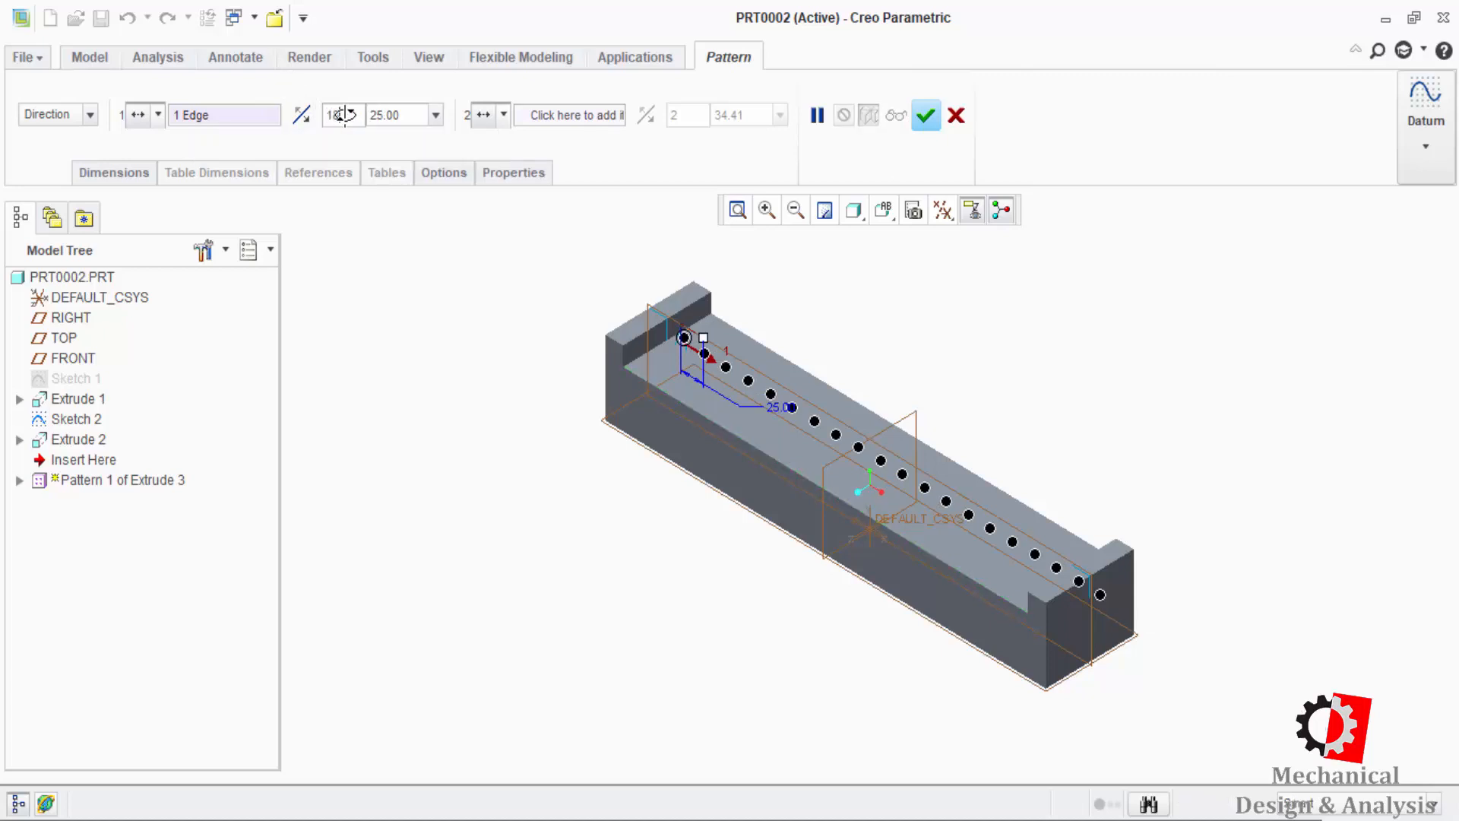
pyautogui.write('8')
pyautogui.press('Return')
pyautogui.moveTo(1092, 650); pyautogui.dragTo(1052, 609, button='middle')
pyautogui.middleClick(1052, 609)
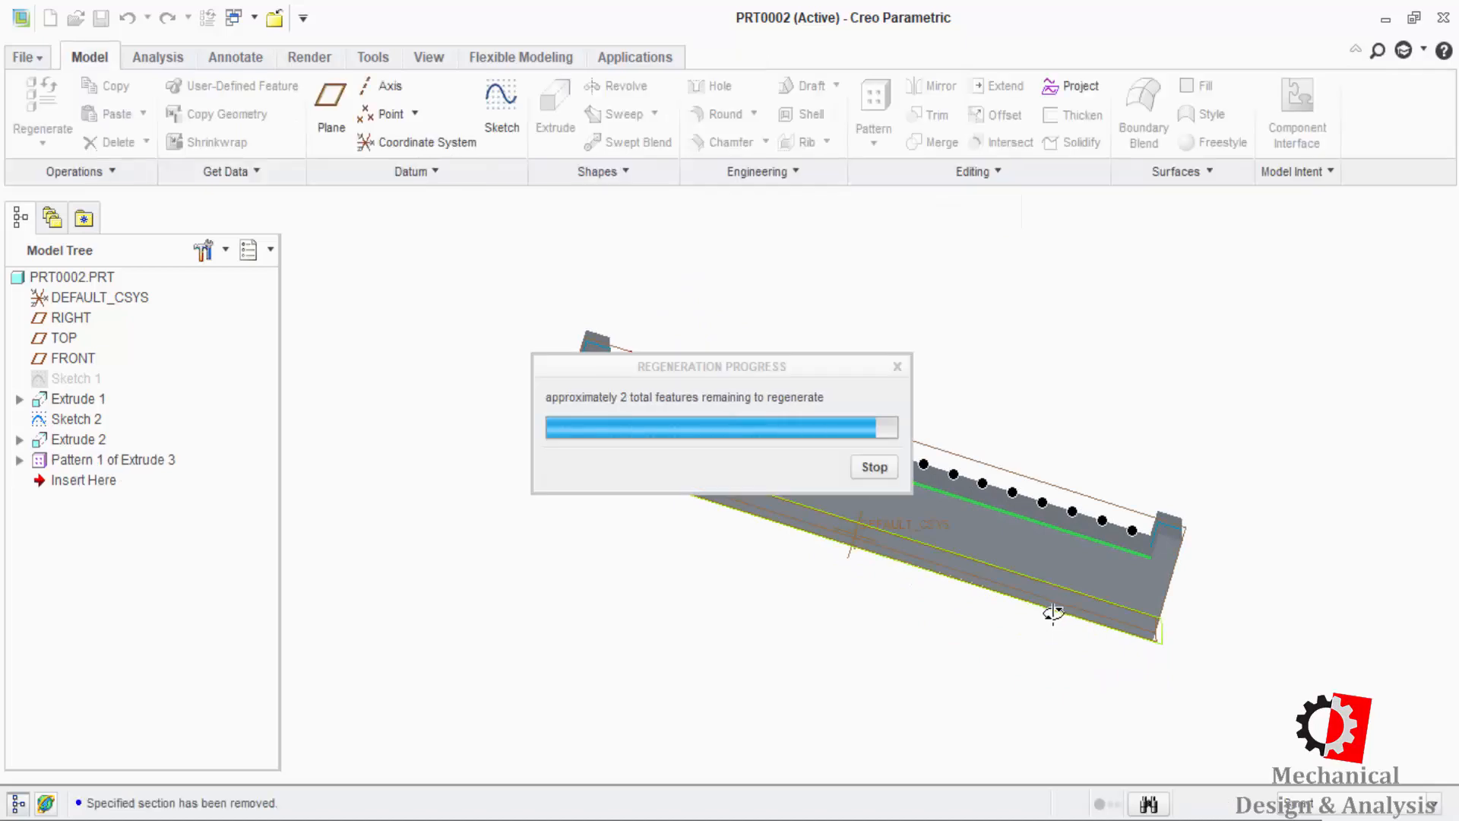
# - Save a copy of the finished rack part in the Rack & pinion folder
pyautogui.click(28, 57)
pyautogui.click(45, 265)
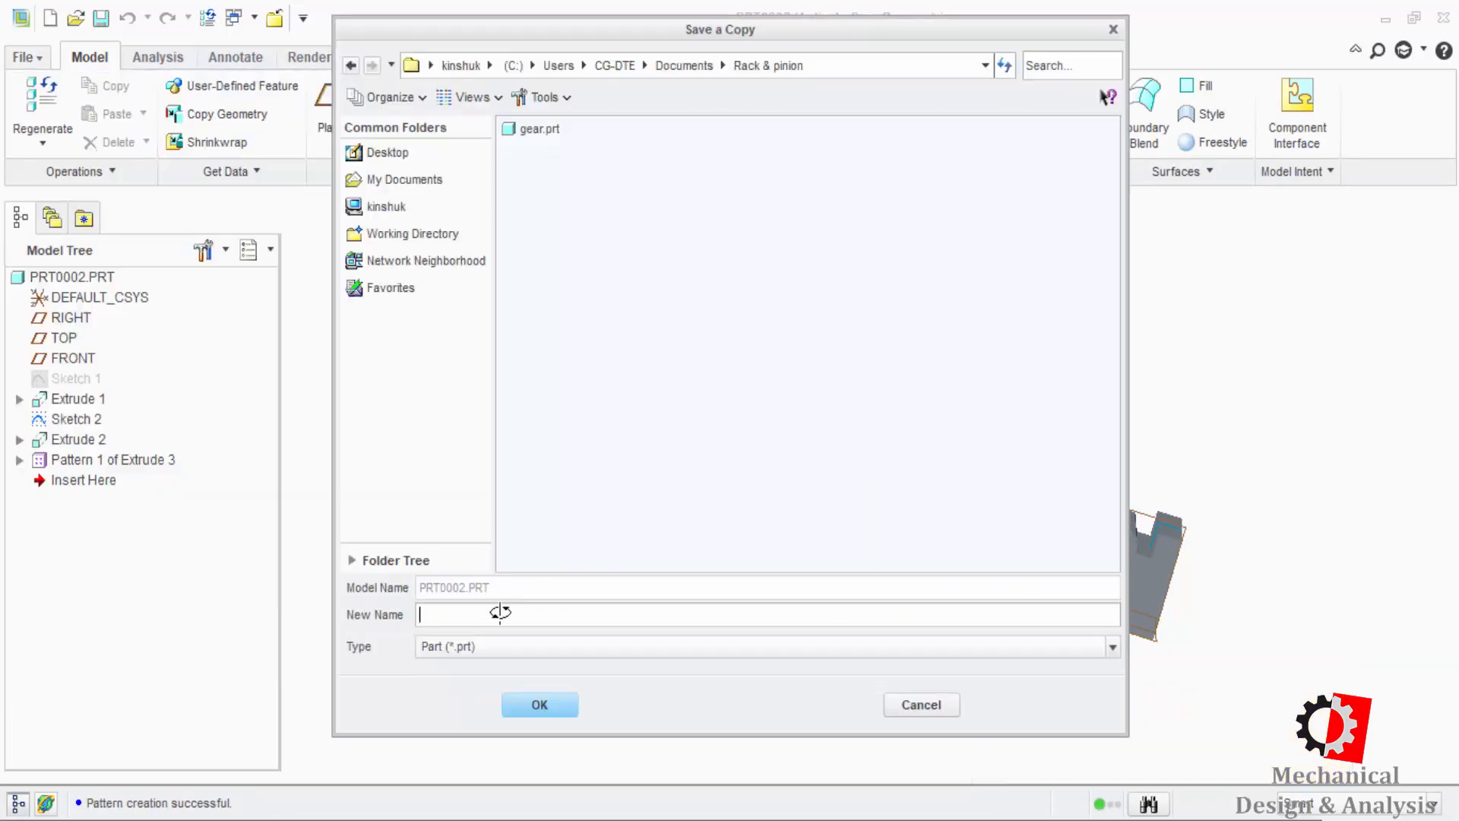
pyautogui.press('Return')
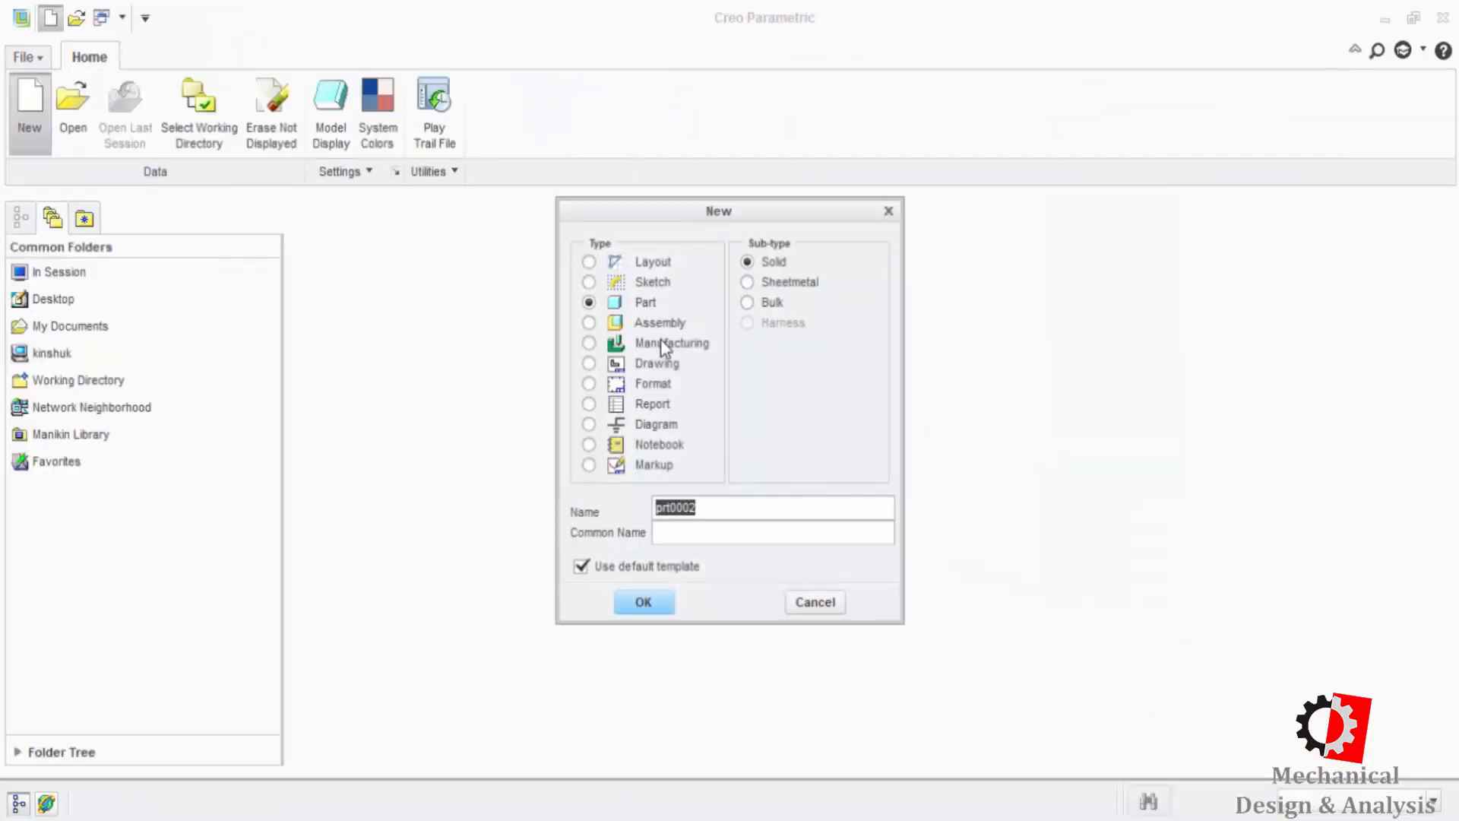
# - Create a new assembly file from the mmns_asm_design template
pyautogui.click(589, 323)
pyautogui.click(641, 604)
pyautogui.click(605, 340)
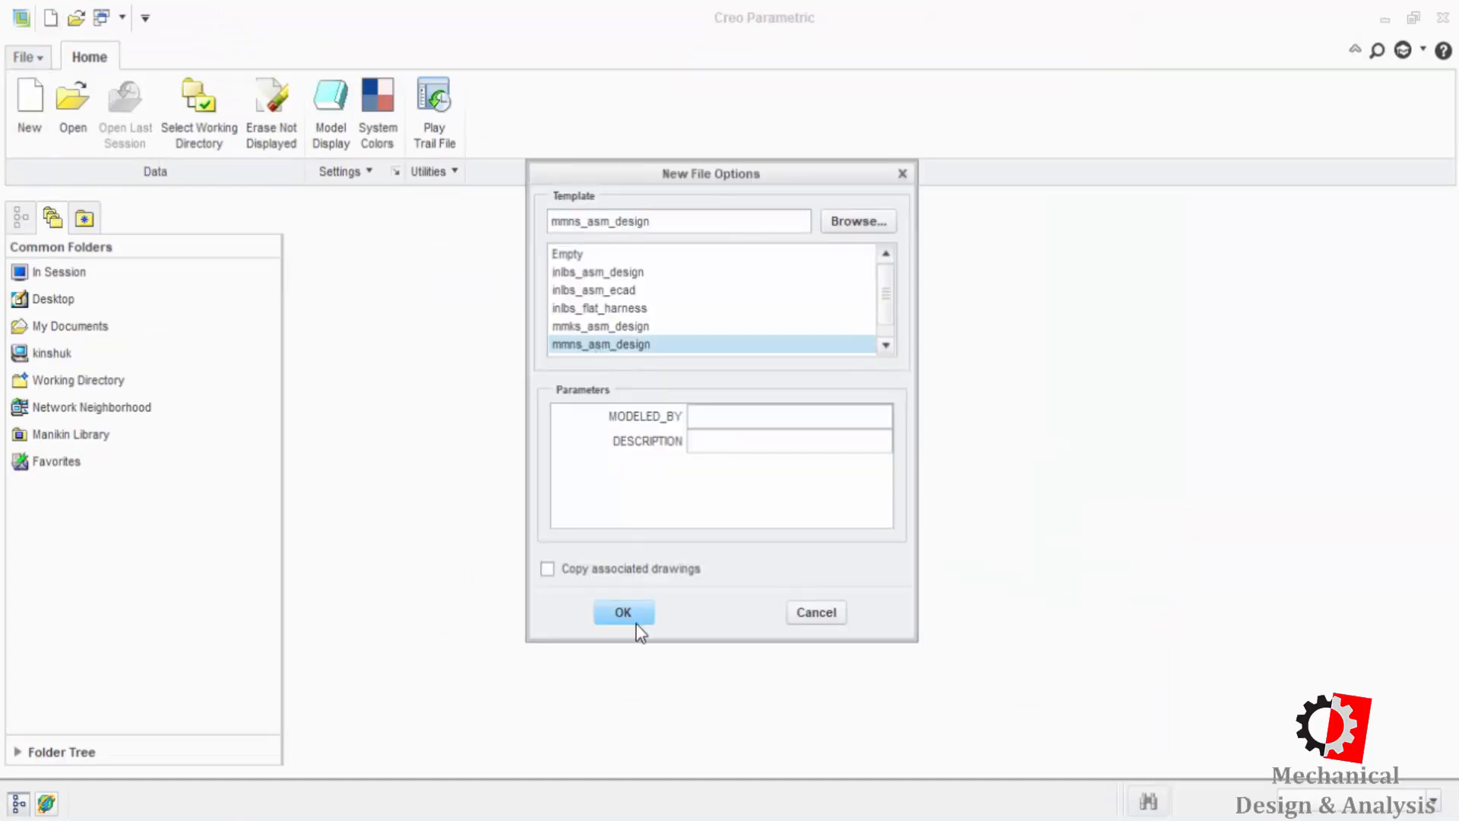
pyautogui.click(634, 617)
# - Insert the saved rack part into the new assembly as its first component
pyautogui.click(238, 98)
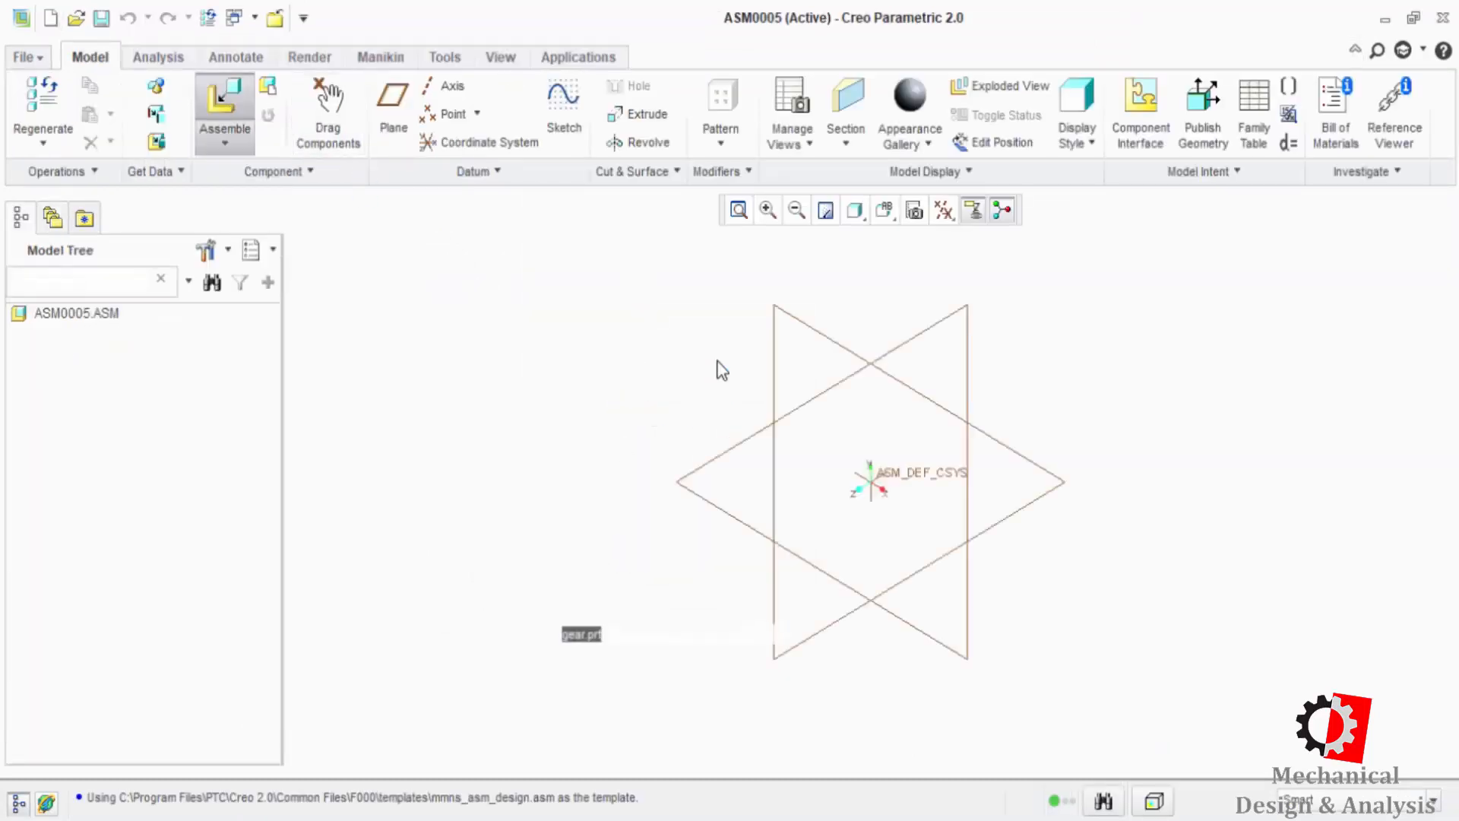
pyautogui.click(541, 258)
pyautogui.click(946, 666)
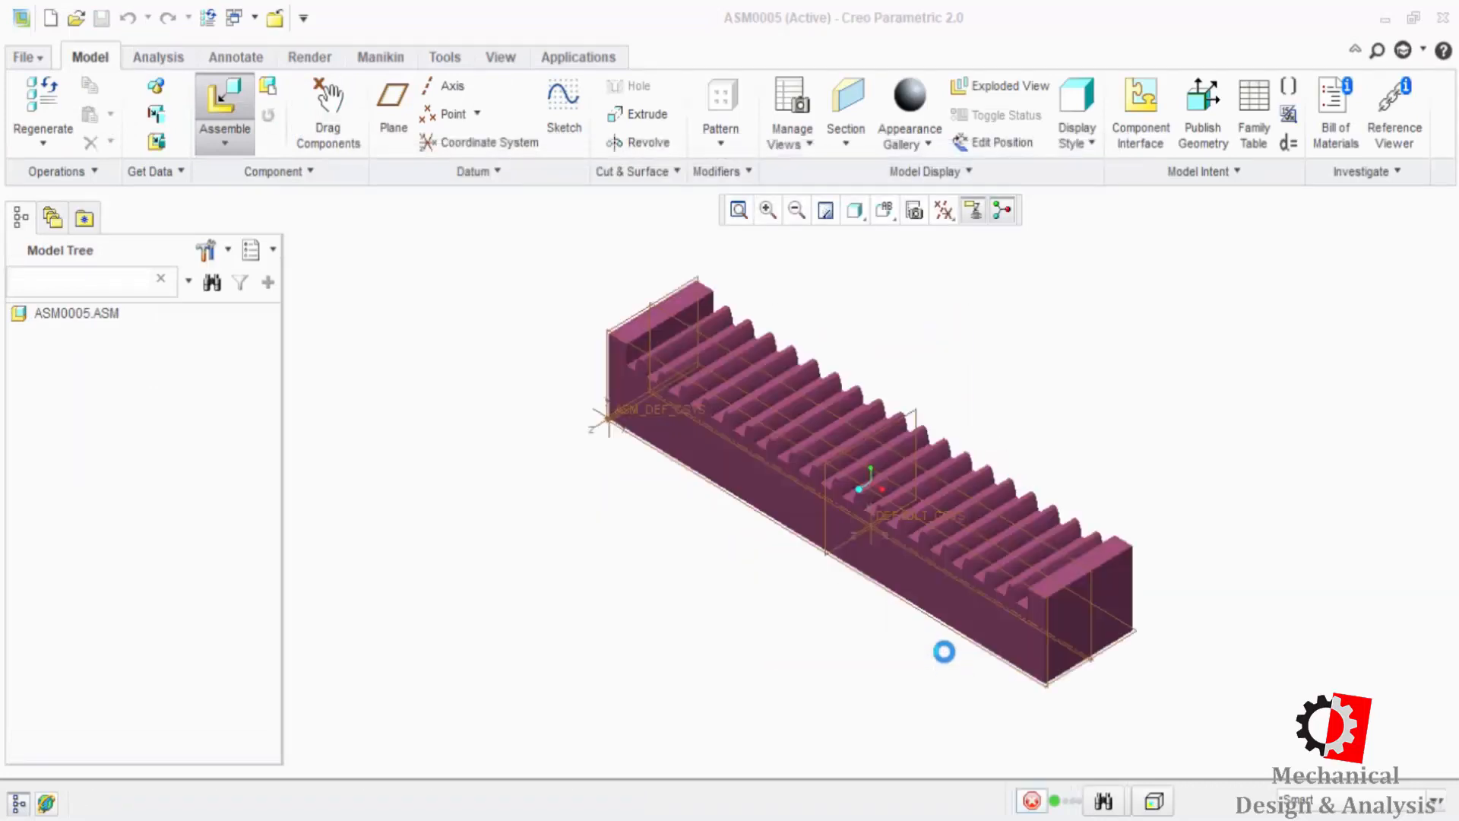
# - Discard the current rack placement and create a datum axis where ASM_FRONT meets the horizontal assembly datum plane
pyautogui.click(918, 113)
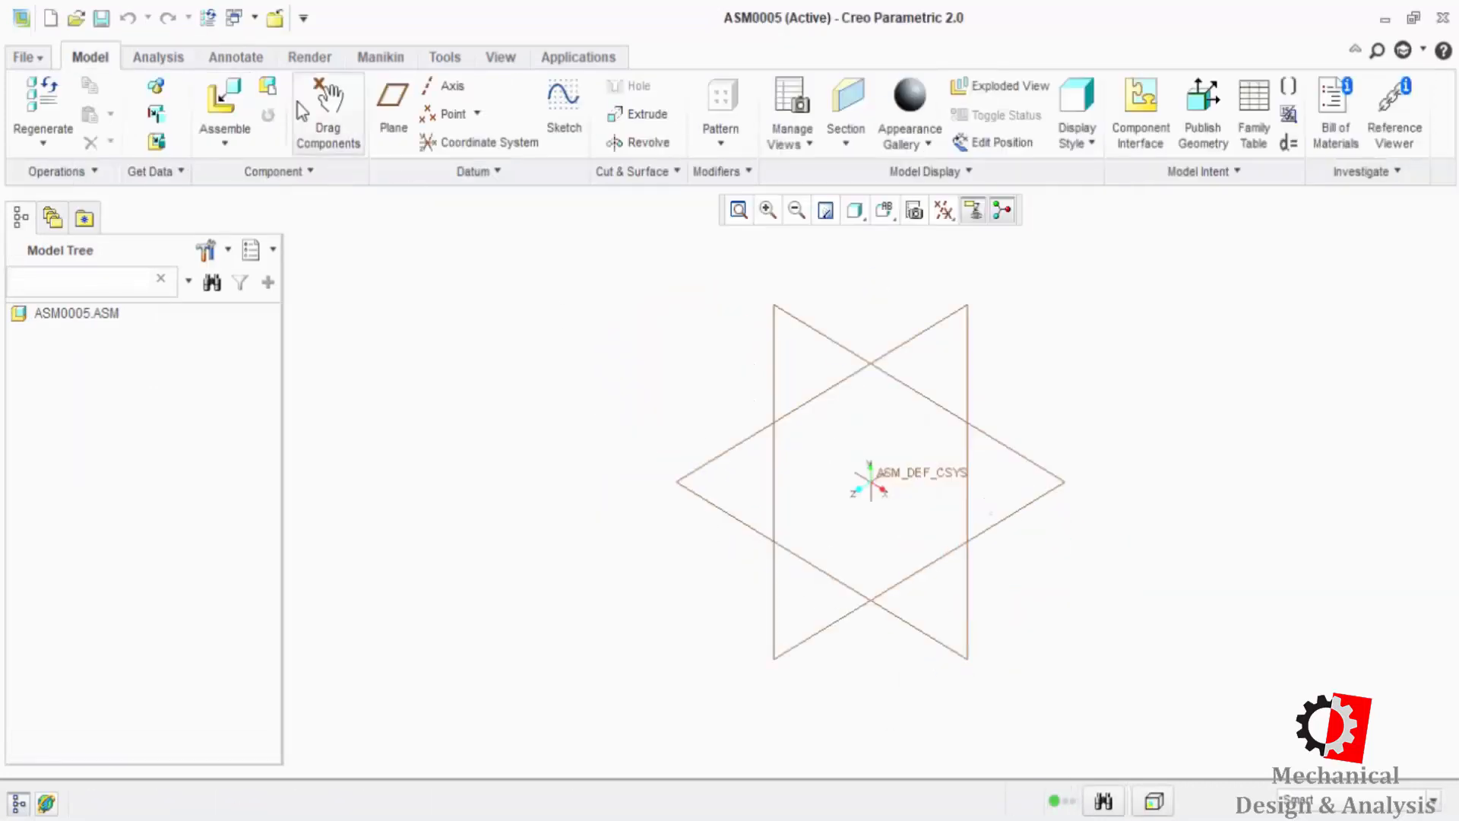
pyautogui.click(443, 86)
pyautogui.click(821, 338)
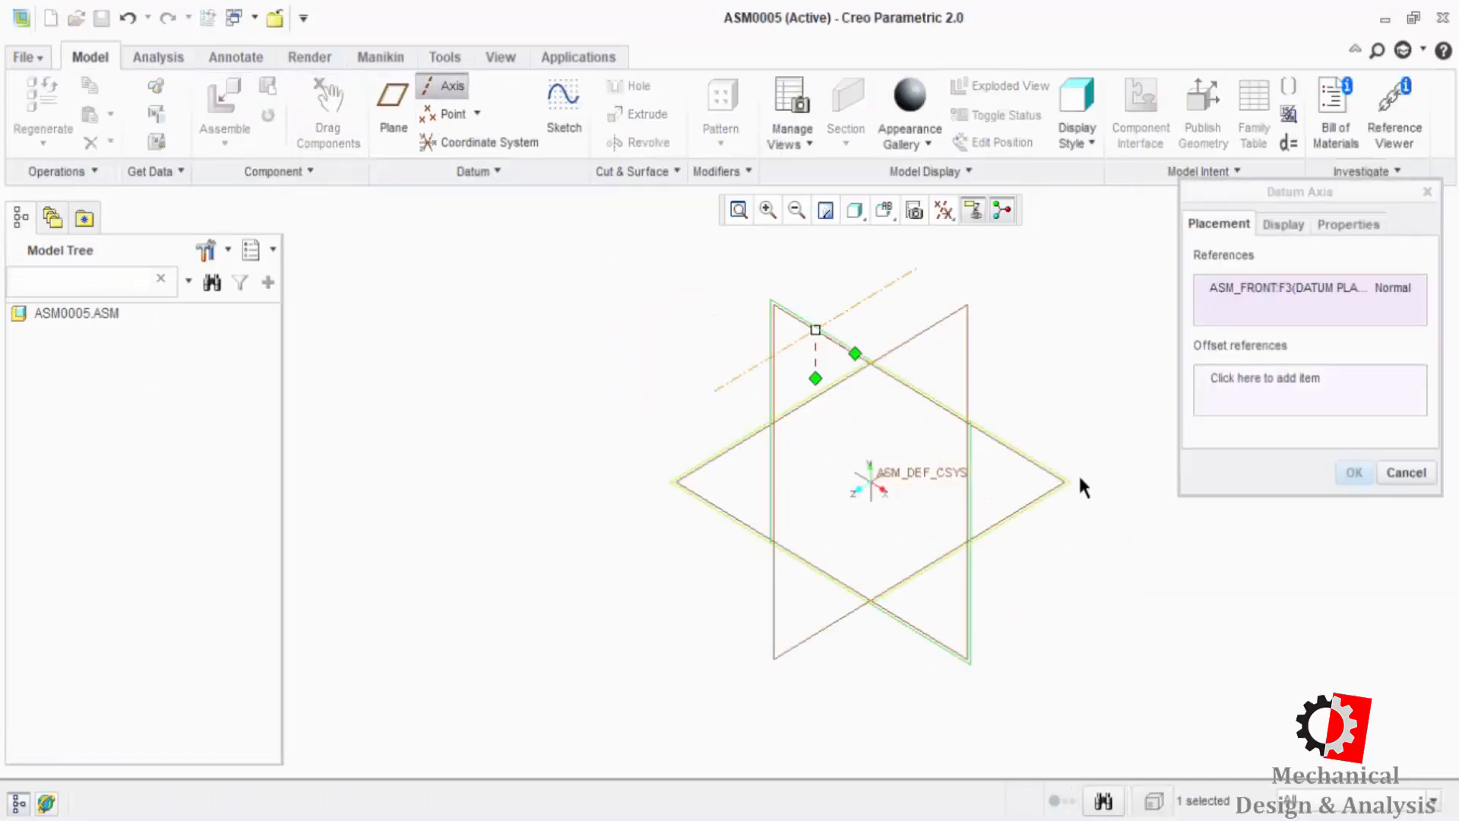
pyautogui.keyDown('ctrl'); pyautogui.click(1062, 488); pyautogui.keyUp('ctrl')
pyautogui.middleClick(1105, 485)
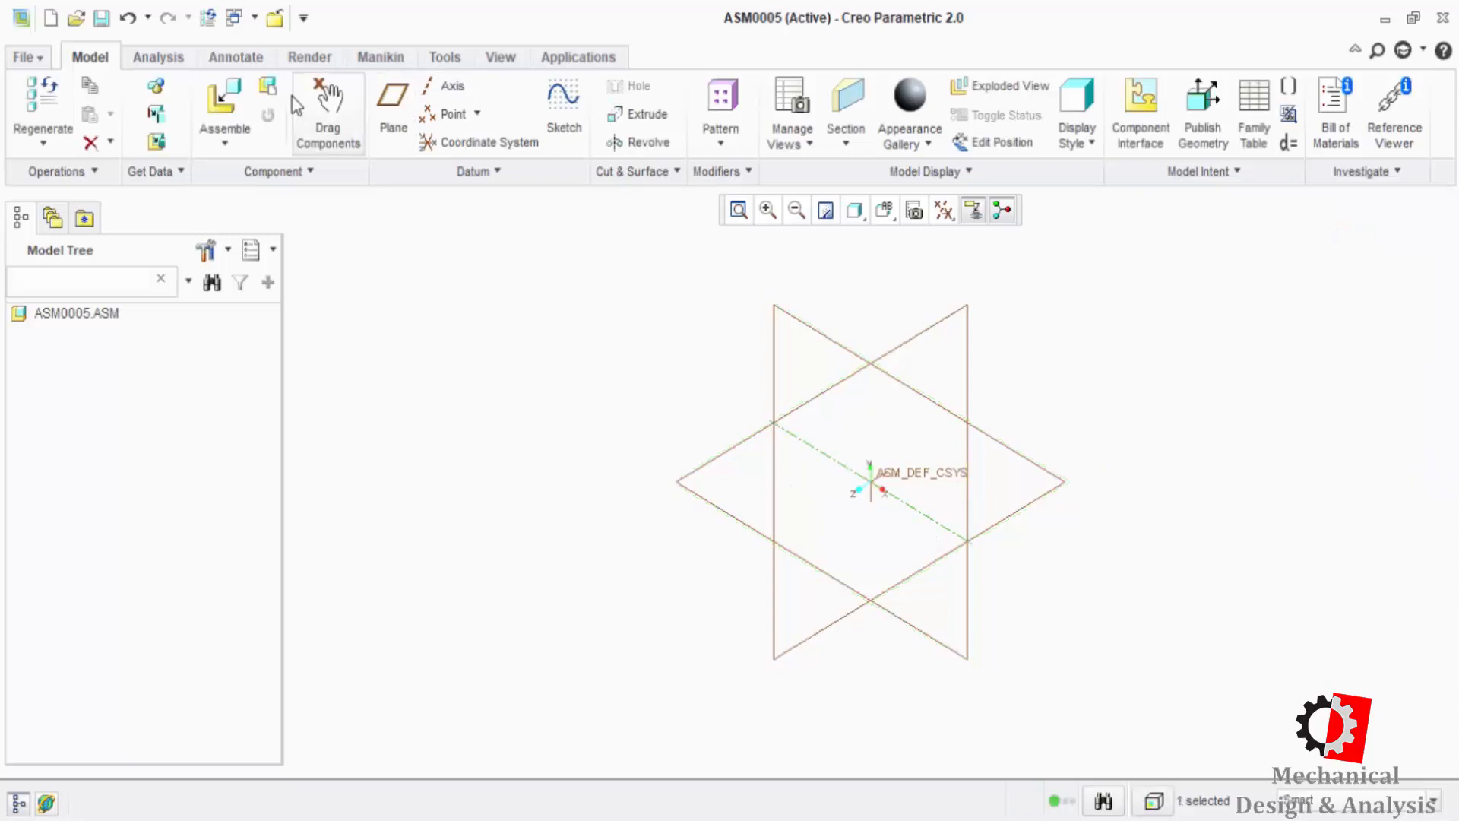
# - Insert rack.prt as a Slider connection with its lengthwise datum axis aligned to the assembly's datum axis
pyautogui.click(224, 97)
pyautogui.click(538, 259)
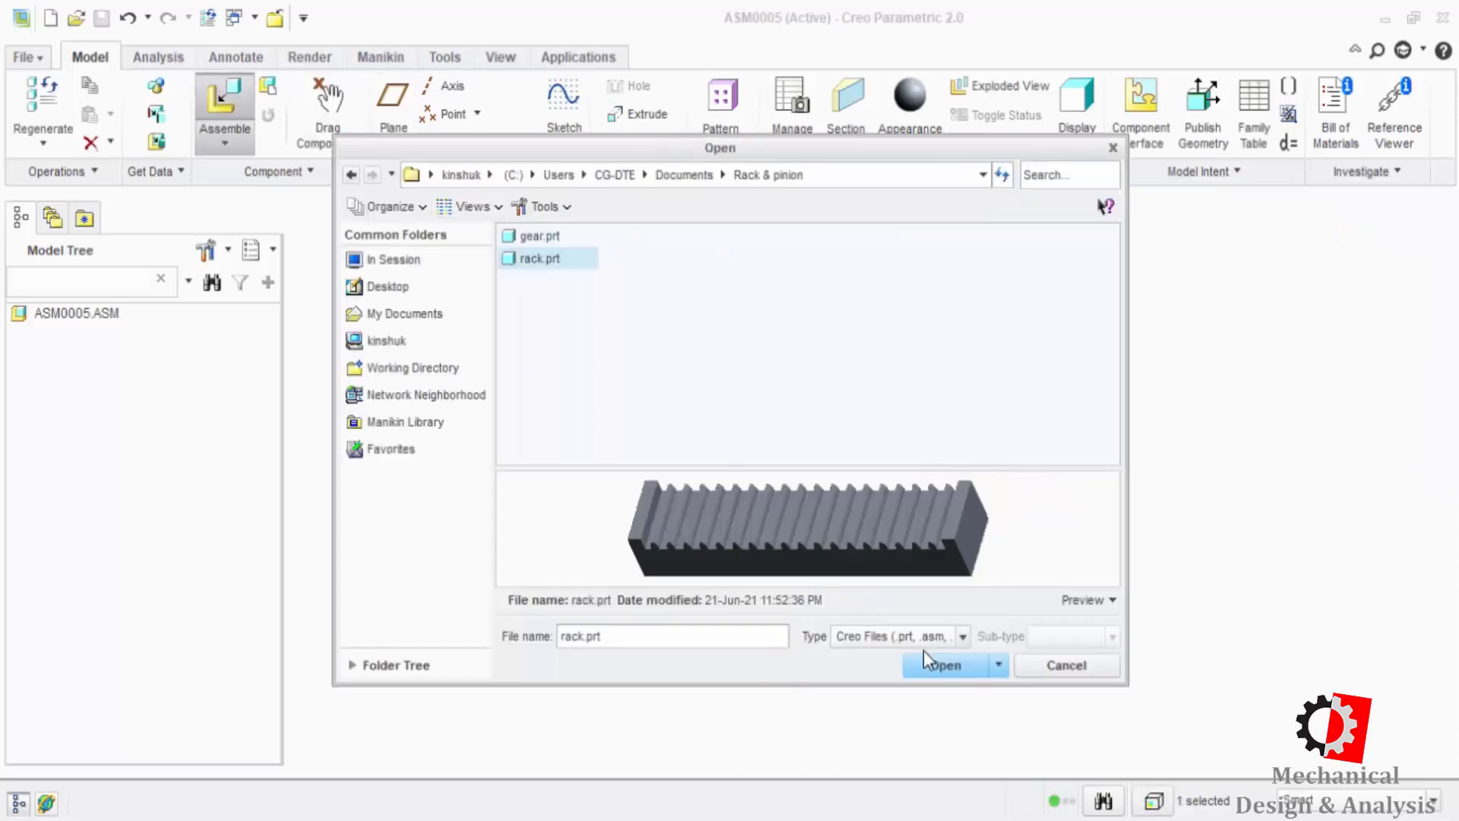
pyautogui.click(944, 665)
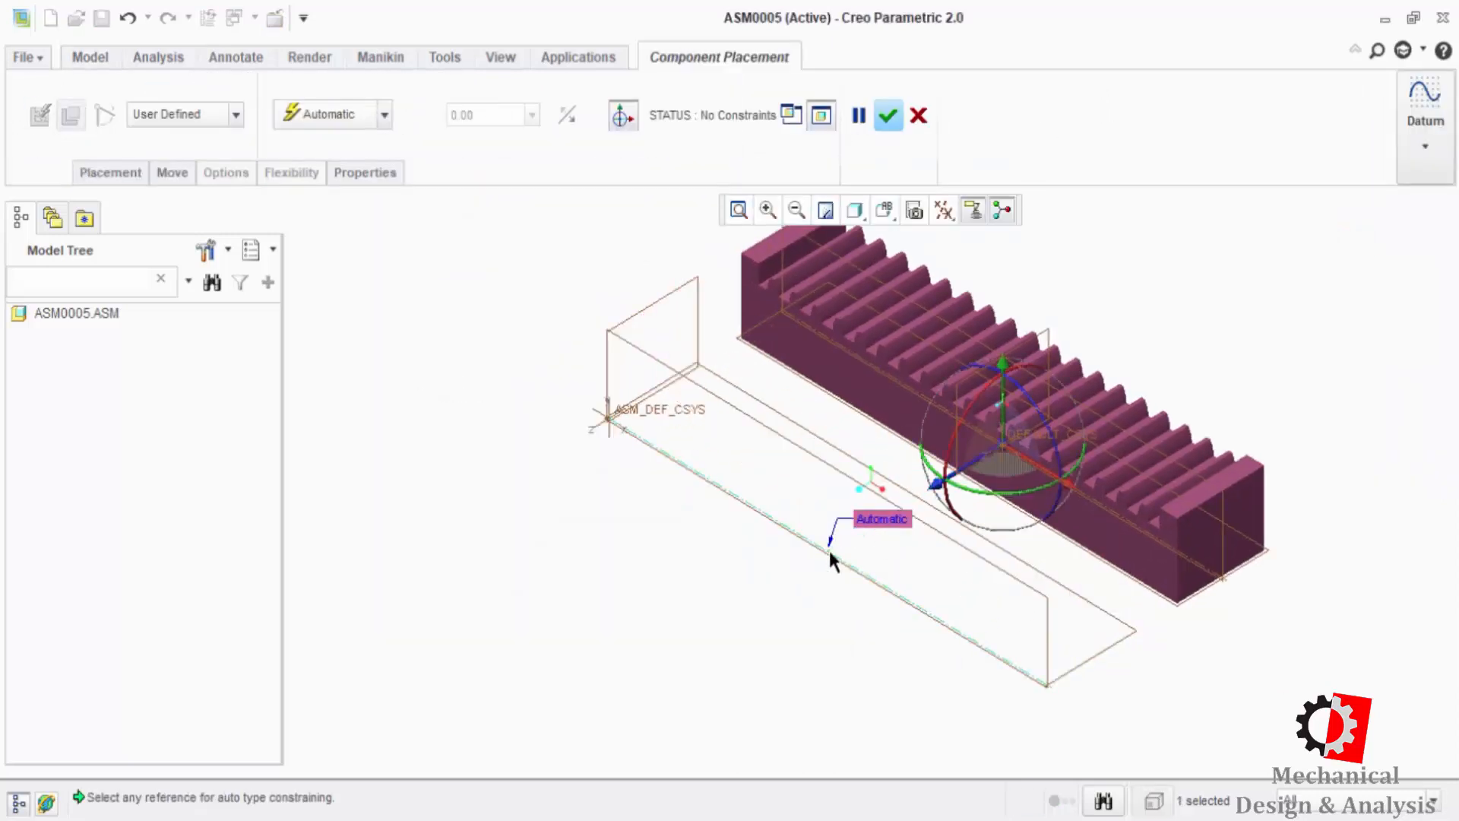
pyautogui.click(750, 412)
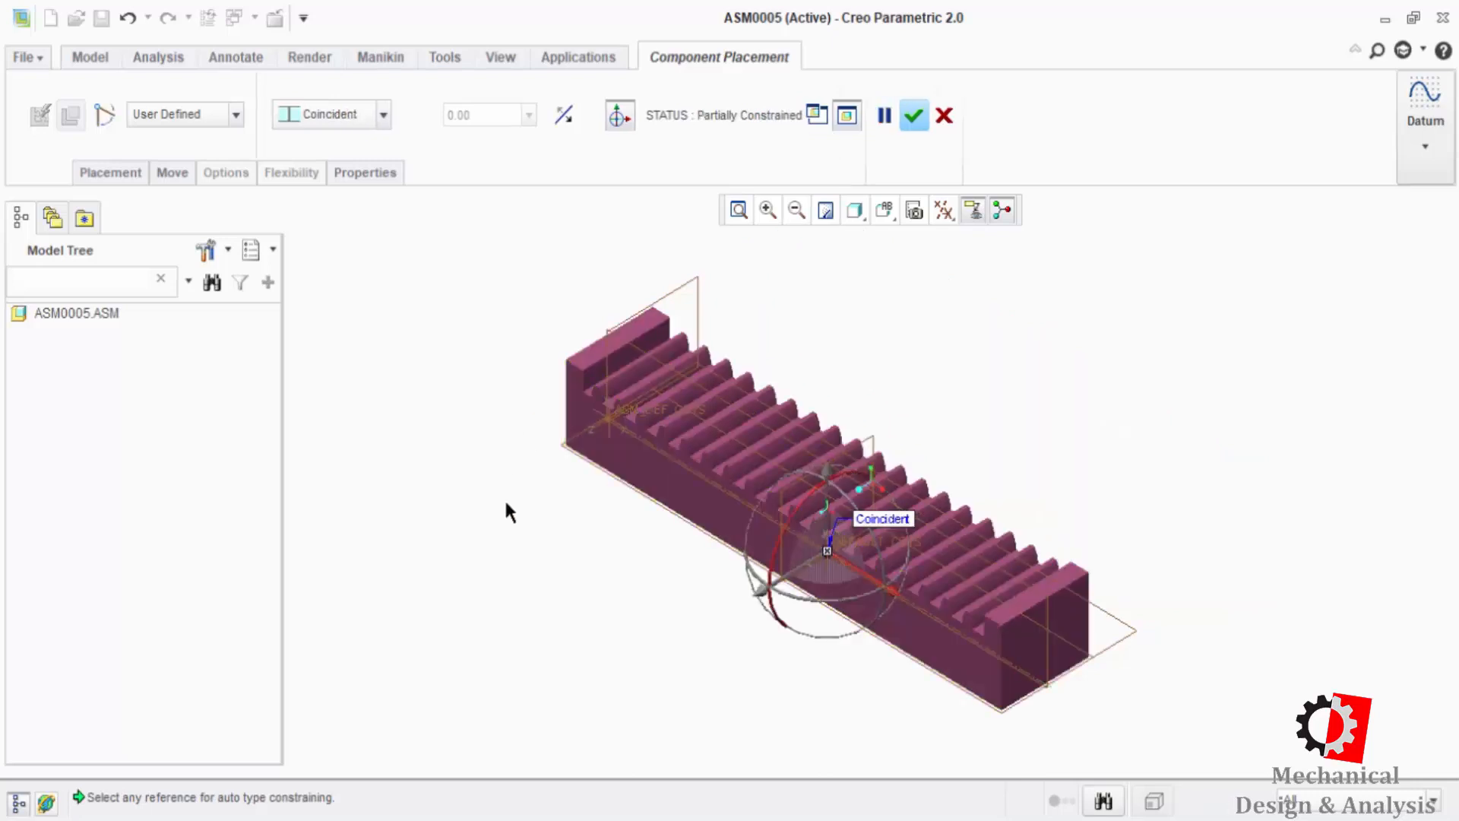
pyautogui.click(180, 117)
pyautogui.click(166, 198)
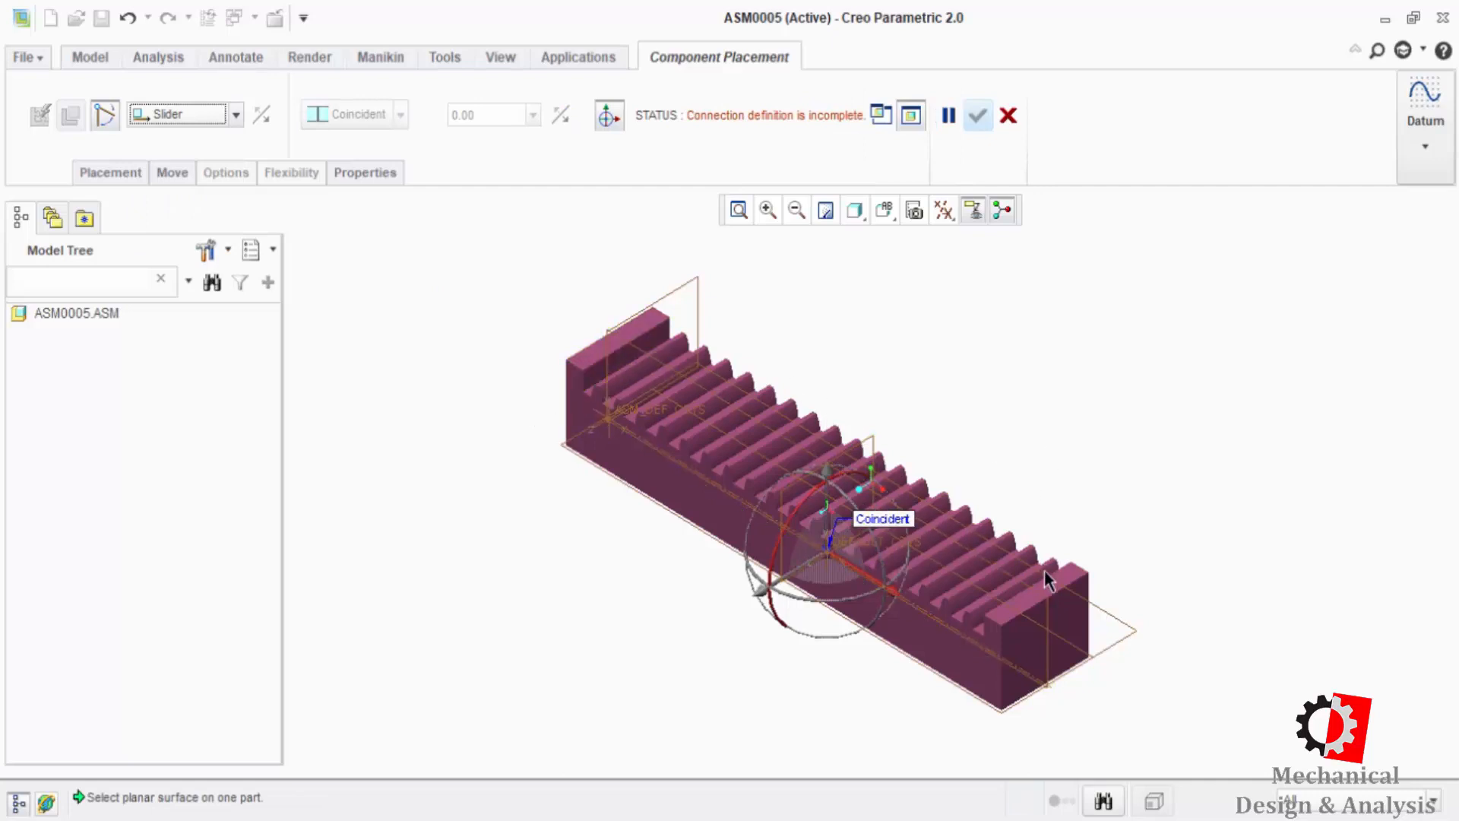
# - Try to define the slider's rotation references between the rack and the assembly datum planes
pyautogui.click(1047, 610)
pyautogui.moveTo(865, 521); pyautogui.dragTo(922, 494, button='middle')
pyautogui.moveTo(835, 528); pyautogui.dragTo(855, 486, button='middle')
pyautogui.click(768, 210)
pyautogui.click(815, 467)
pyautogui.click(860, 521)
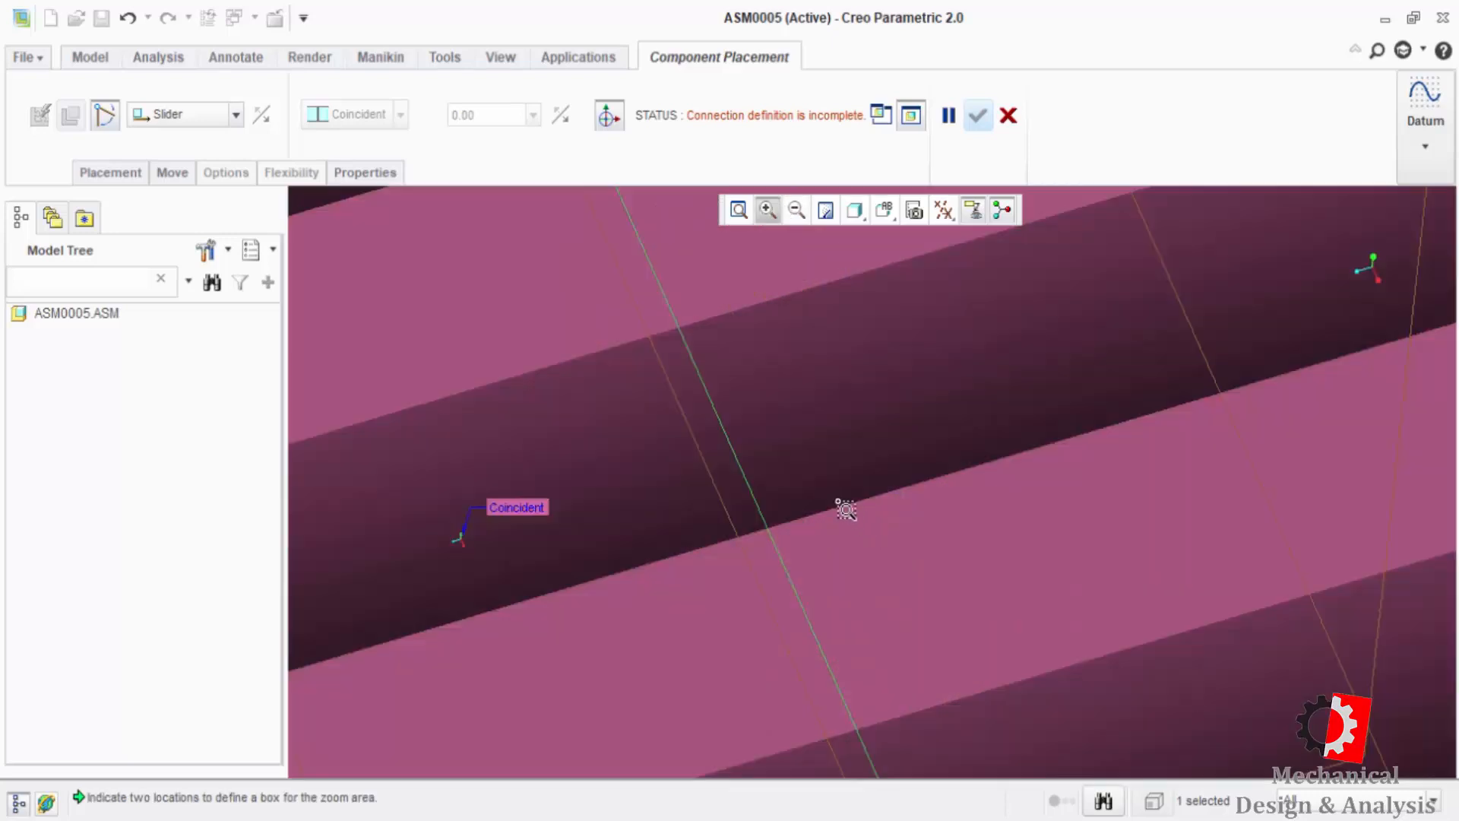
pyautogui.hotkey('ctrl', 'd')
pyautogui.click(833, 474)
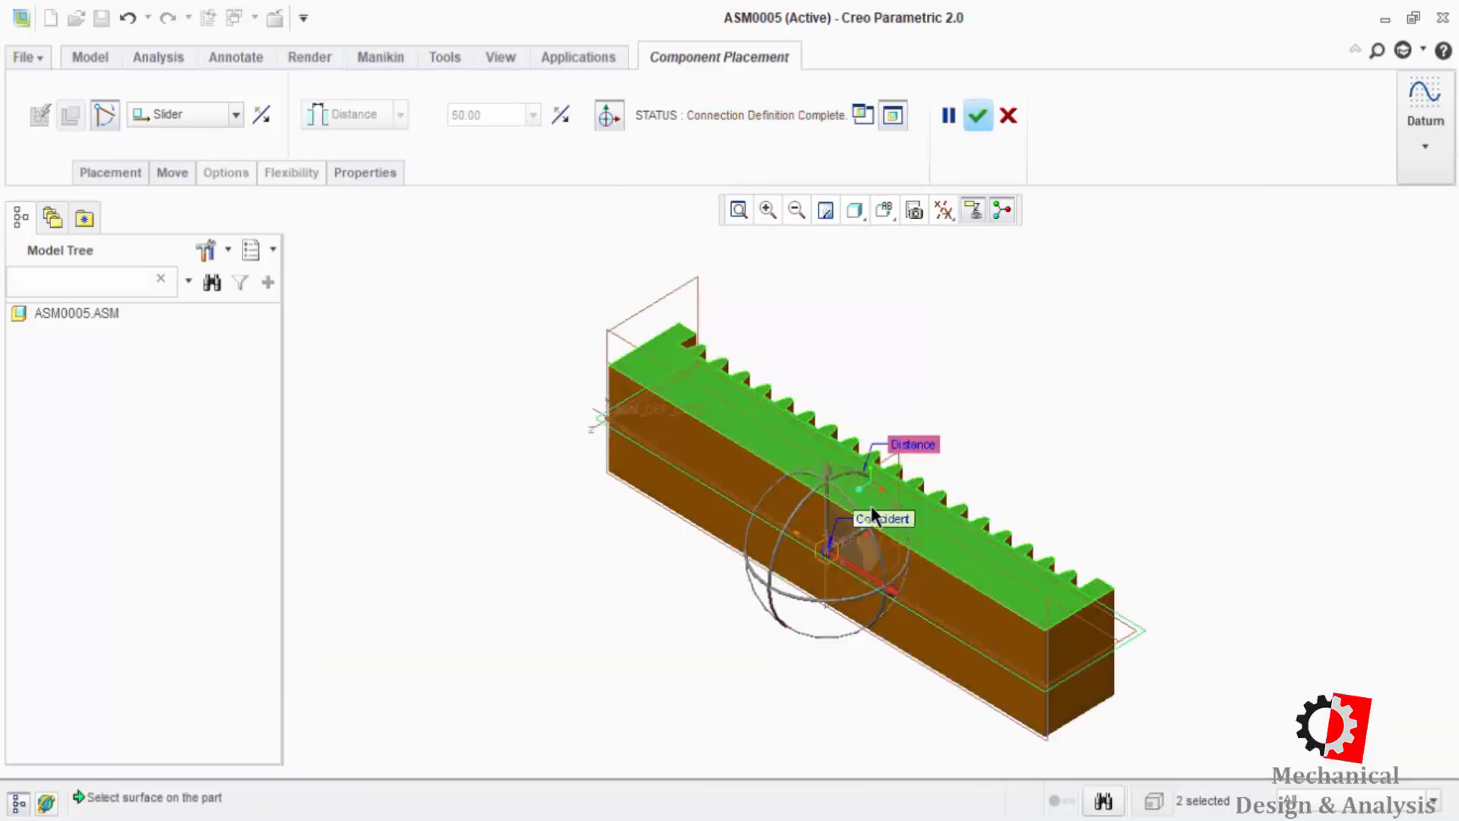
pyautogui.click(848, 465)
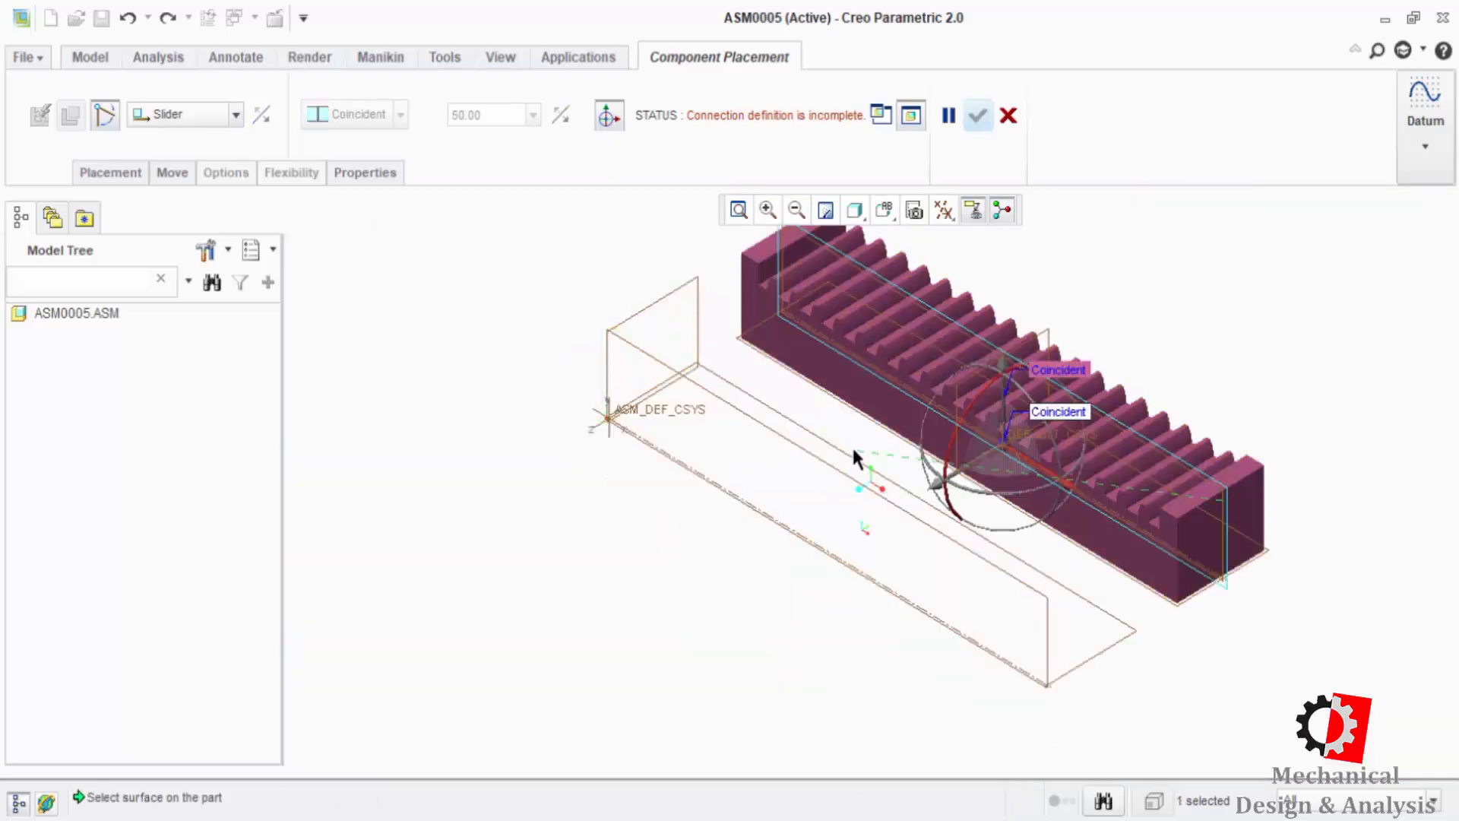
pyautogui.click(760, 506)
pyautogui.click(806, 491)
# - Remove the rack's FRONT plane from the slider's Rotation references
pyautogui.click(120, 175)
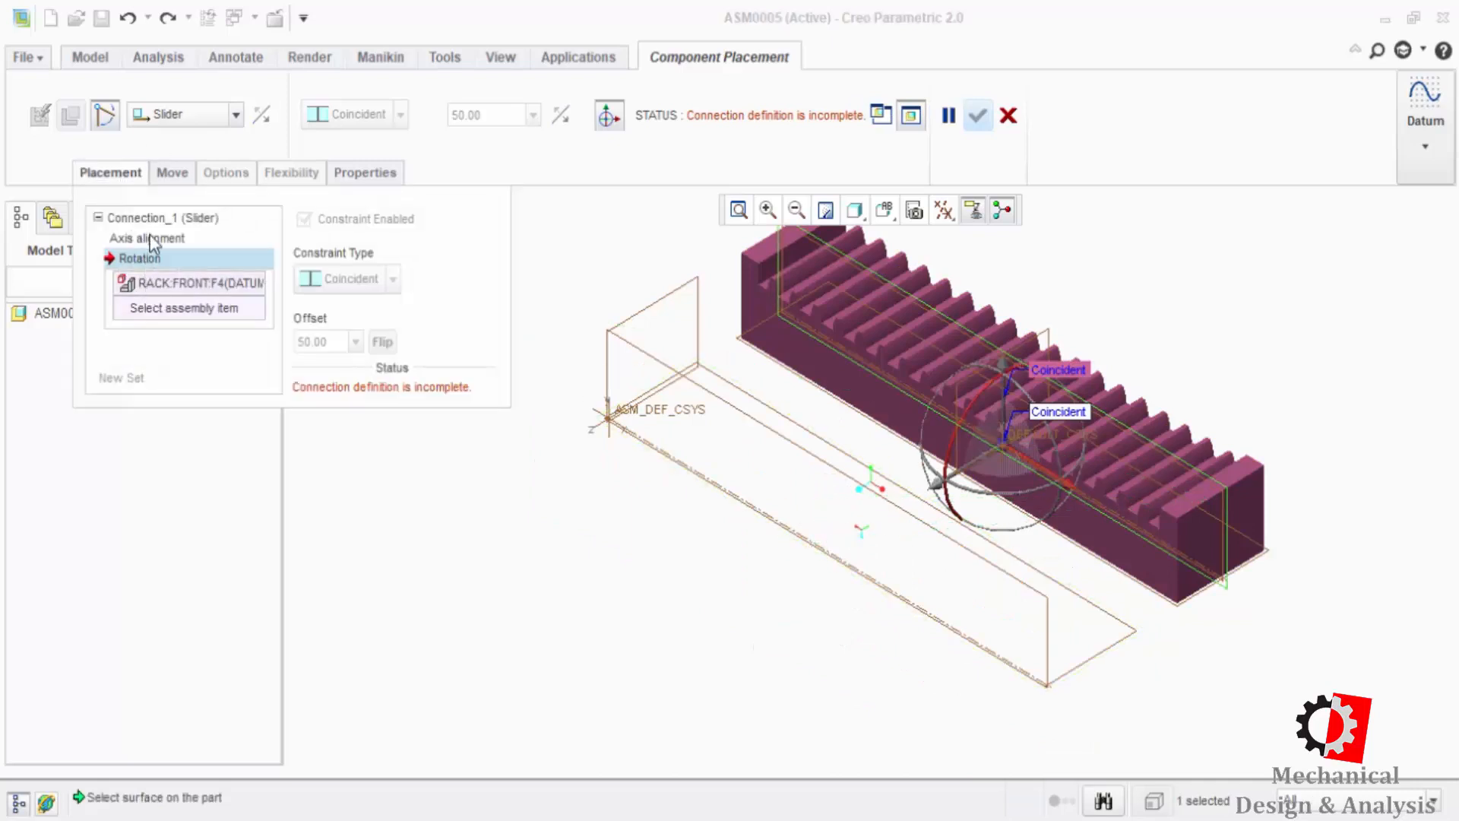
pyautogui.click(149, 234)
pyautogui.click(137, 316)
pyautogui.rightClick(187, 288)
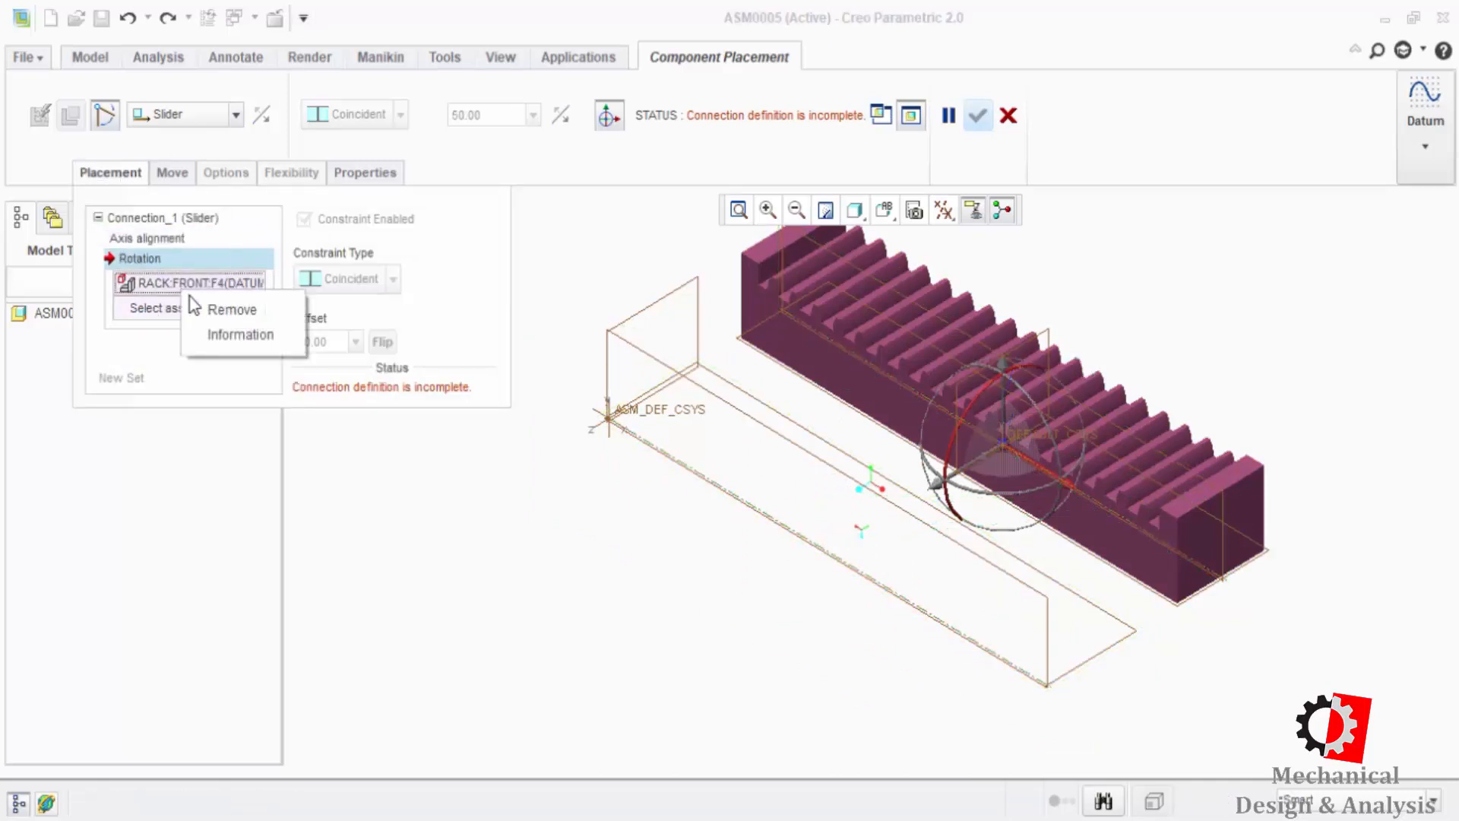
pyautogui.click(230, 310)
# - Use the rack's FRONT plane and the corresponding assembly datum plane as the slider's Rotation references and accept the placement
pyautogui.click(782, 316)
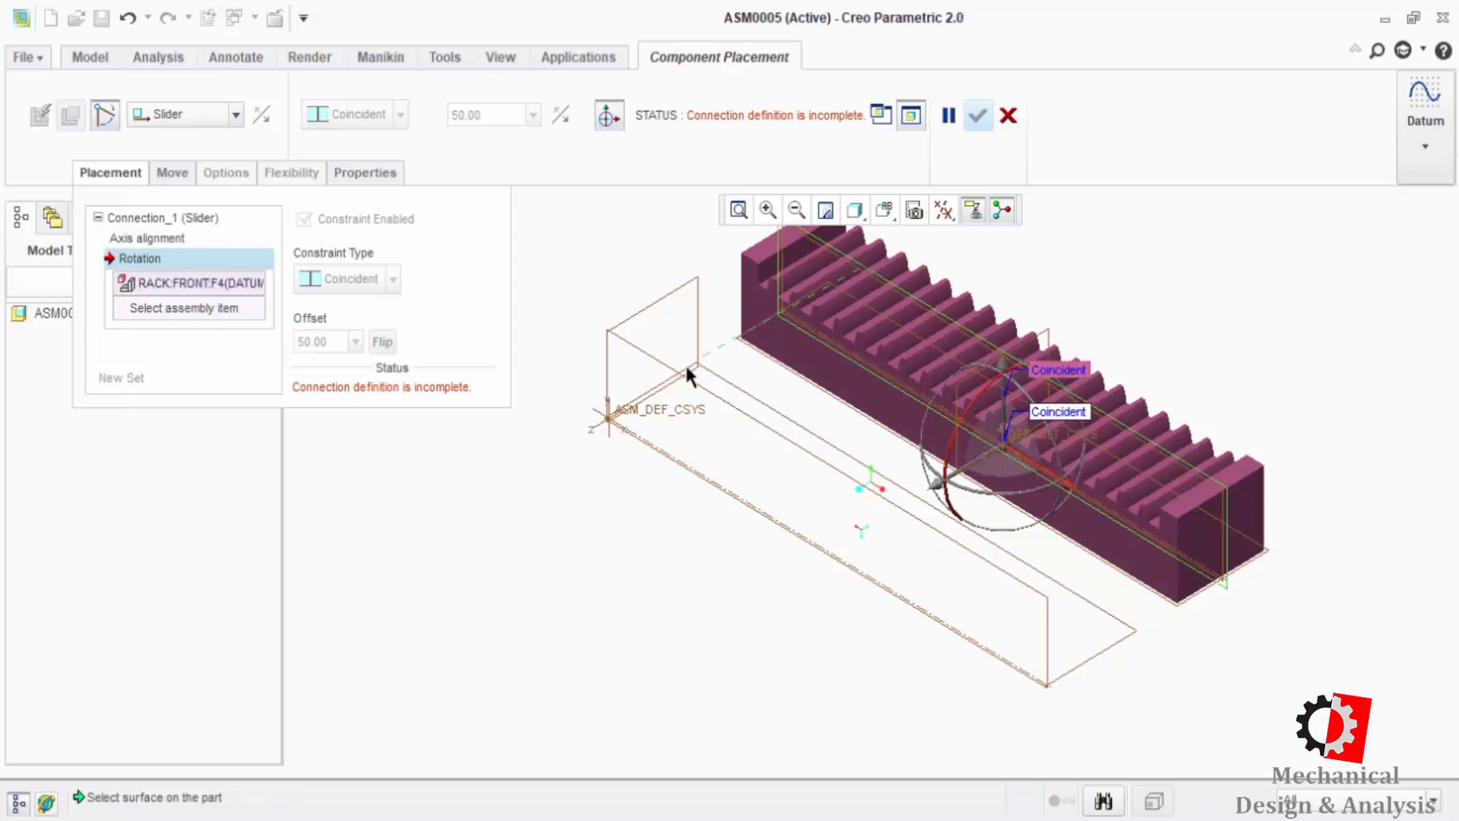
pyautogui.click(686, 363)
pyautogui.click(156, 238)
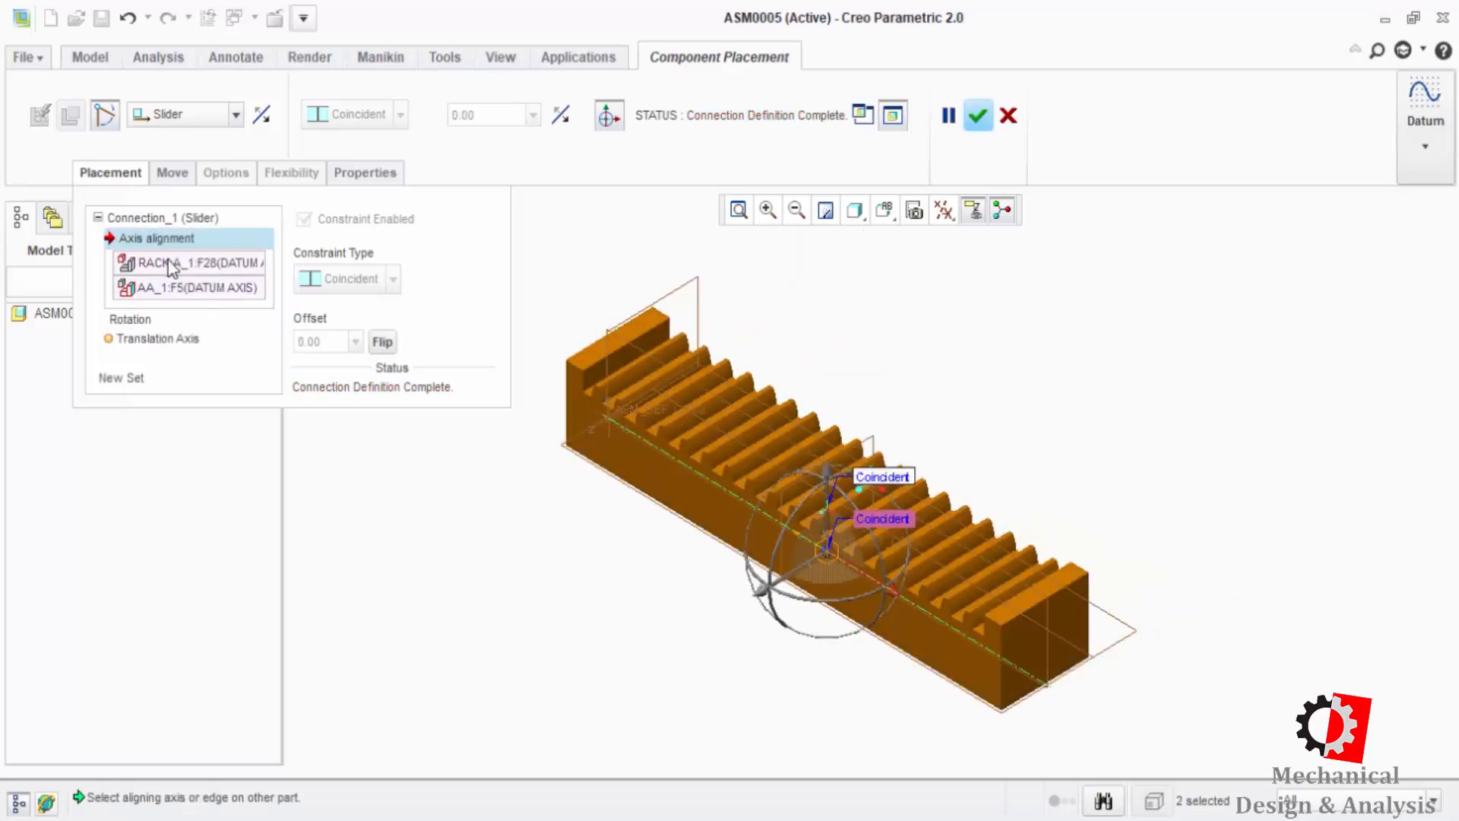
pyautogui.click(978, 115)
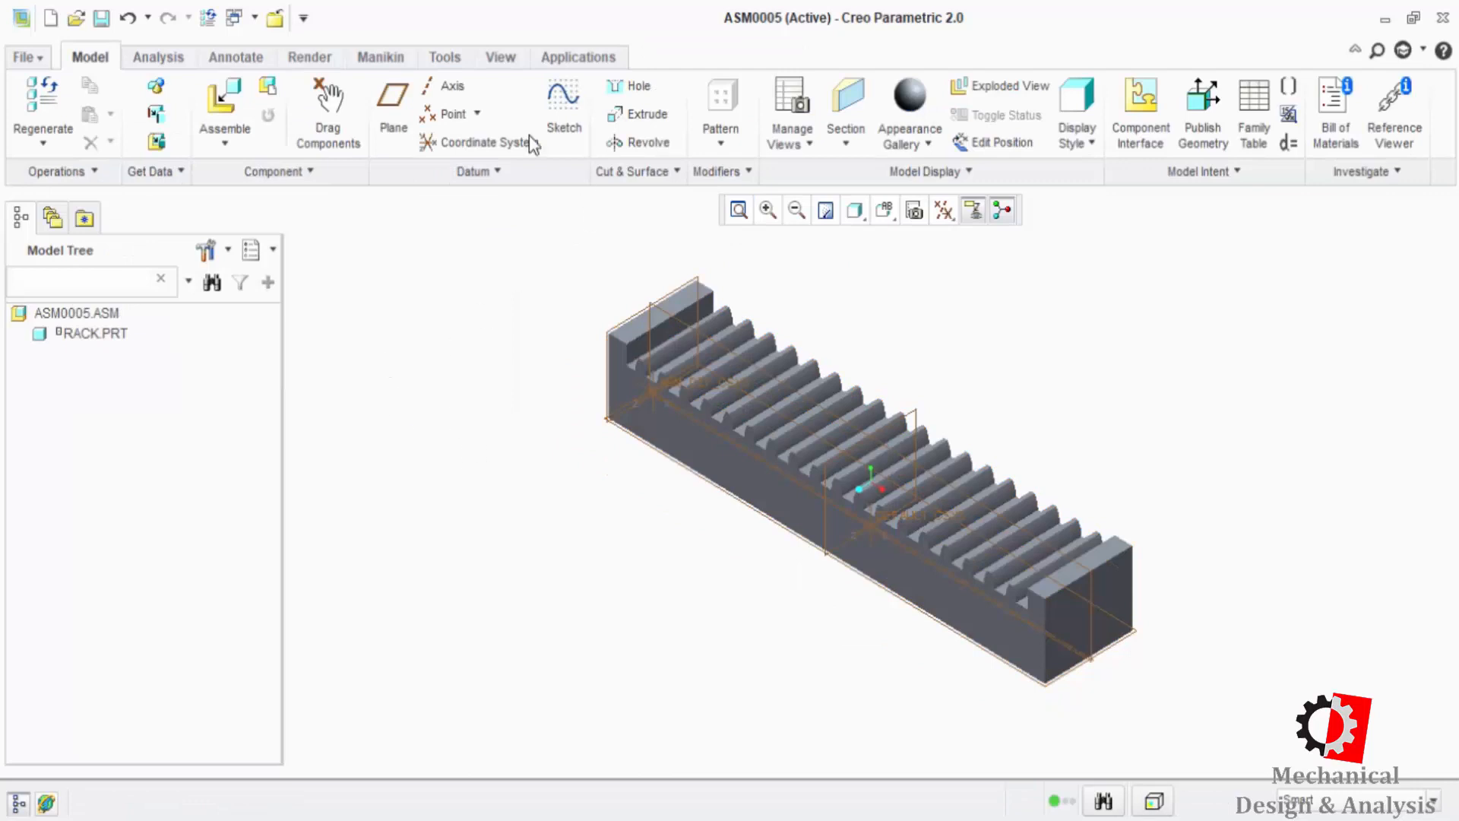
# - On the rack's lengthwise vertical datum plane, sketch a horizontal centerline and make it coincident with the tooth root line
pyautogui.click(564, 106)
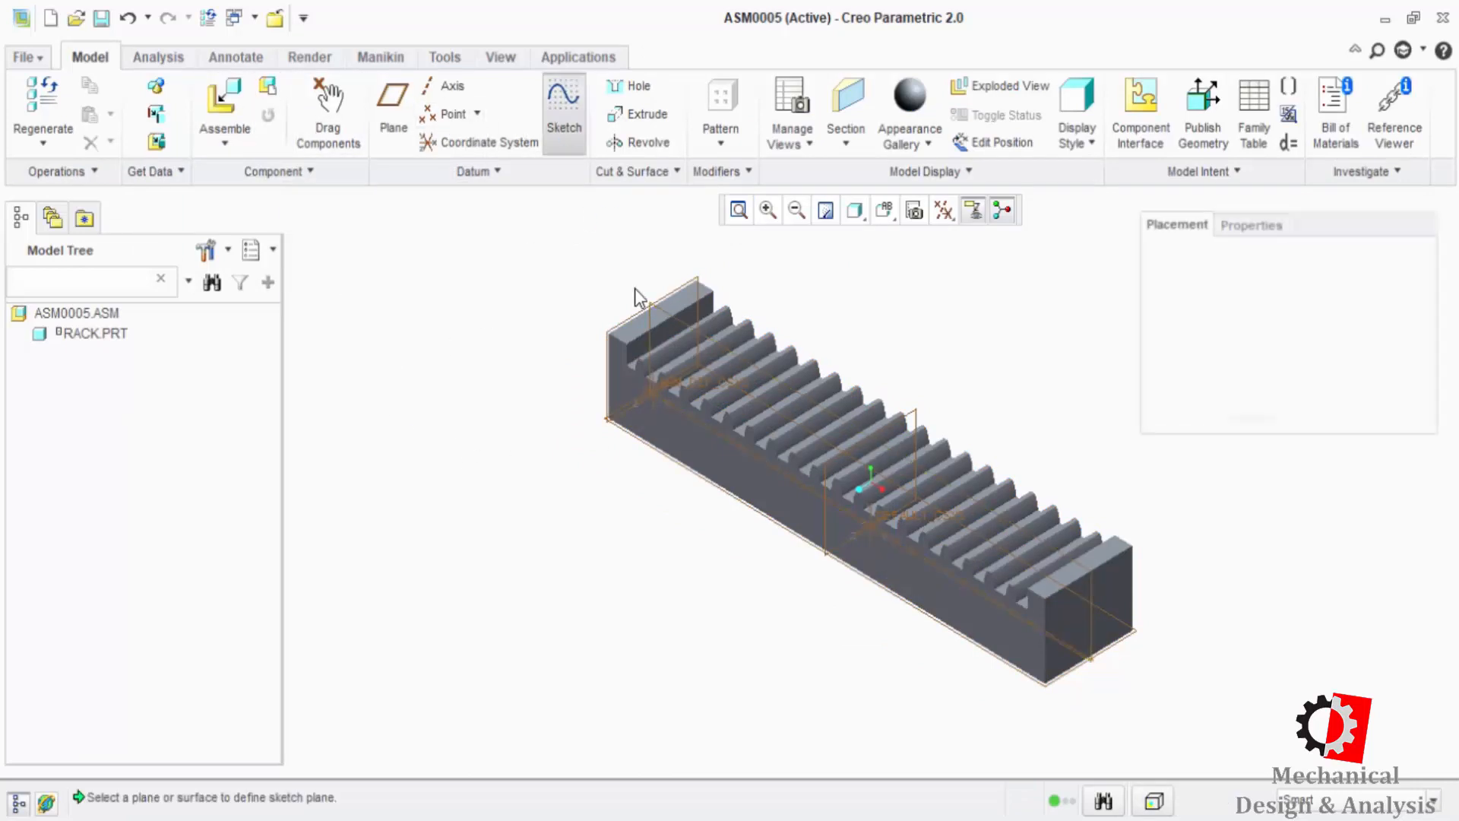
pyautogui.click(647, 304)
pyautogui.middleClick(437, 356)
pyautogui.click(739, 210)
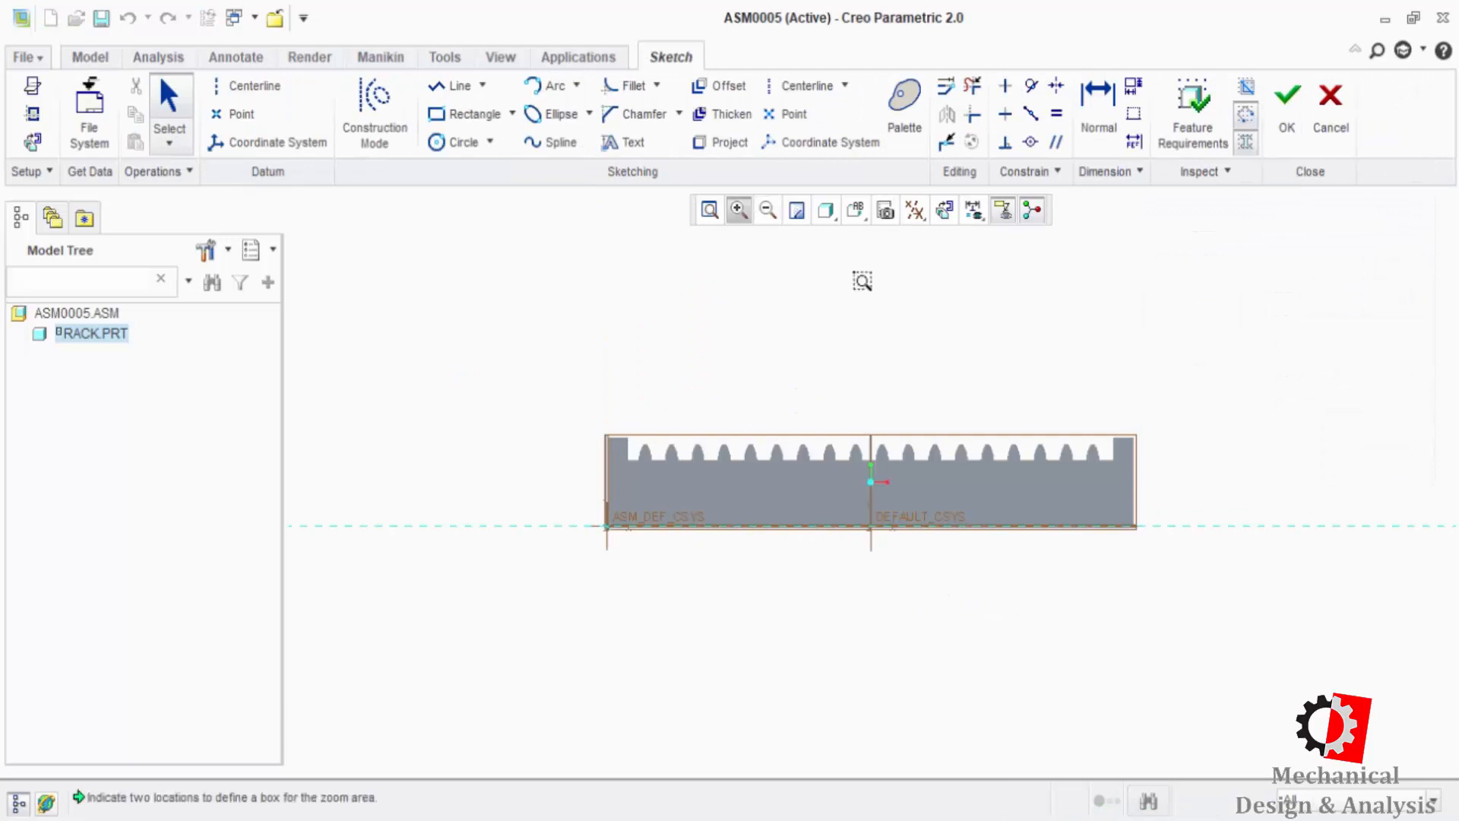
pyautogui.click(1046, 425)
pyautogui.click(1122, 481)
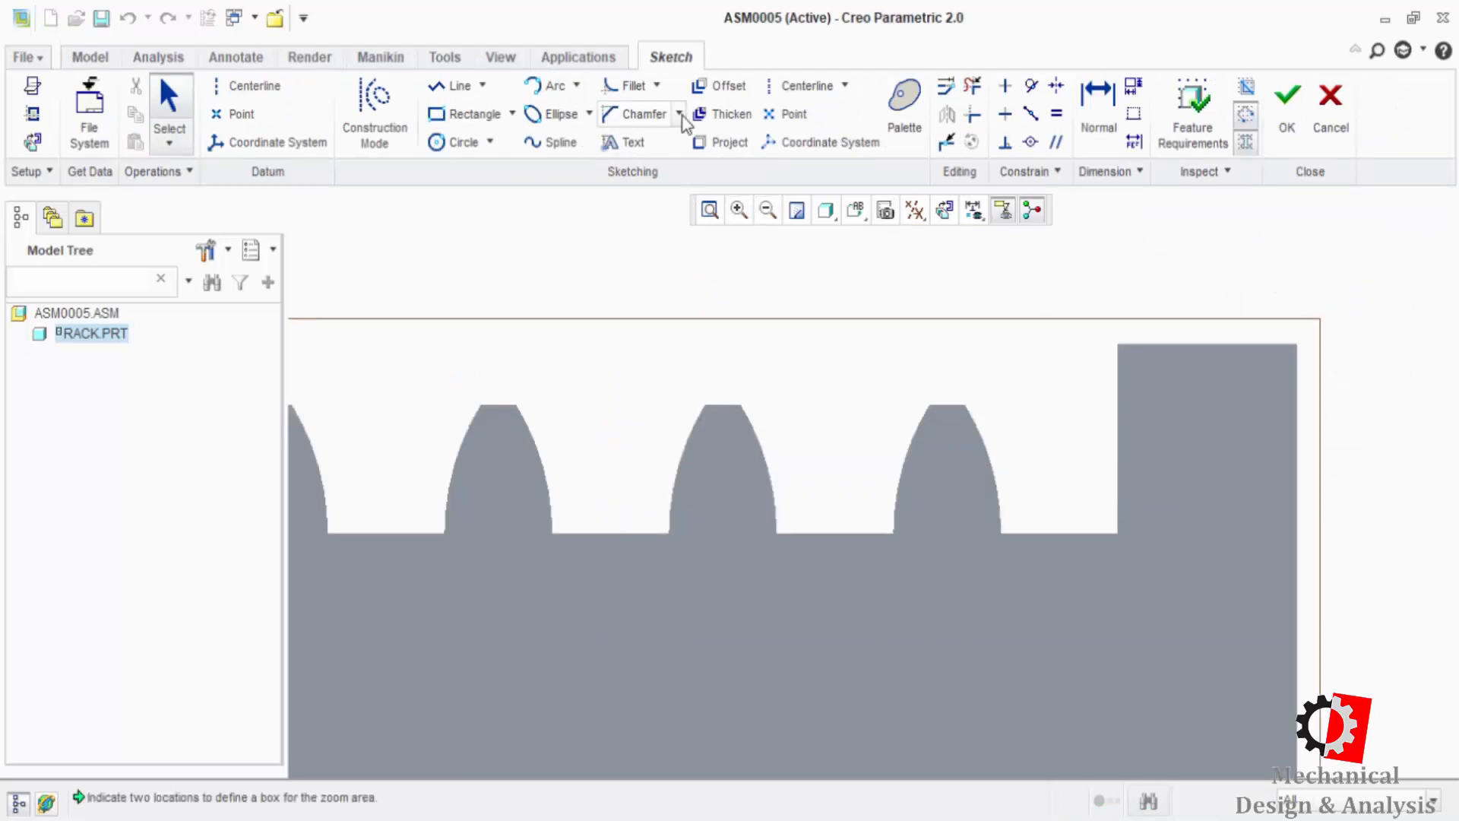
pyautogui.click(802, 86)
pyautogui.click(783, 544)
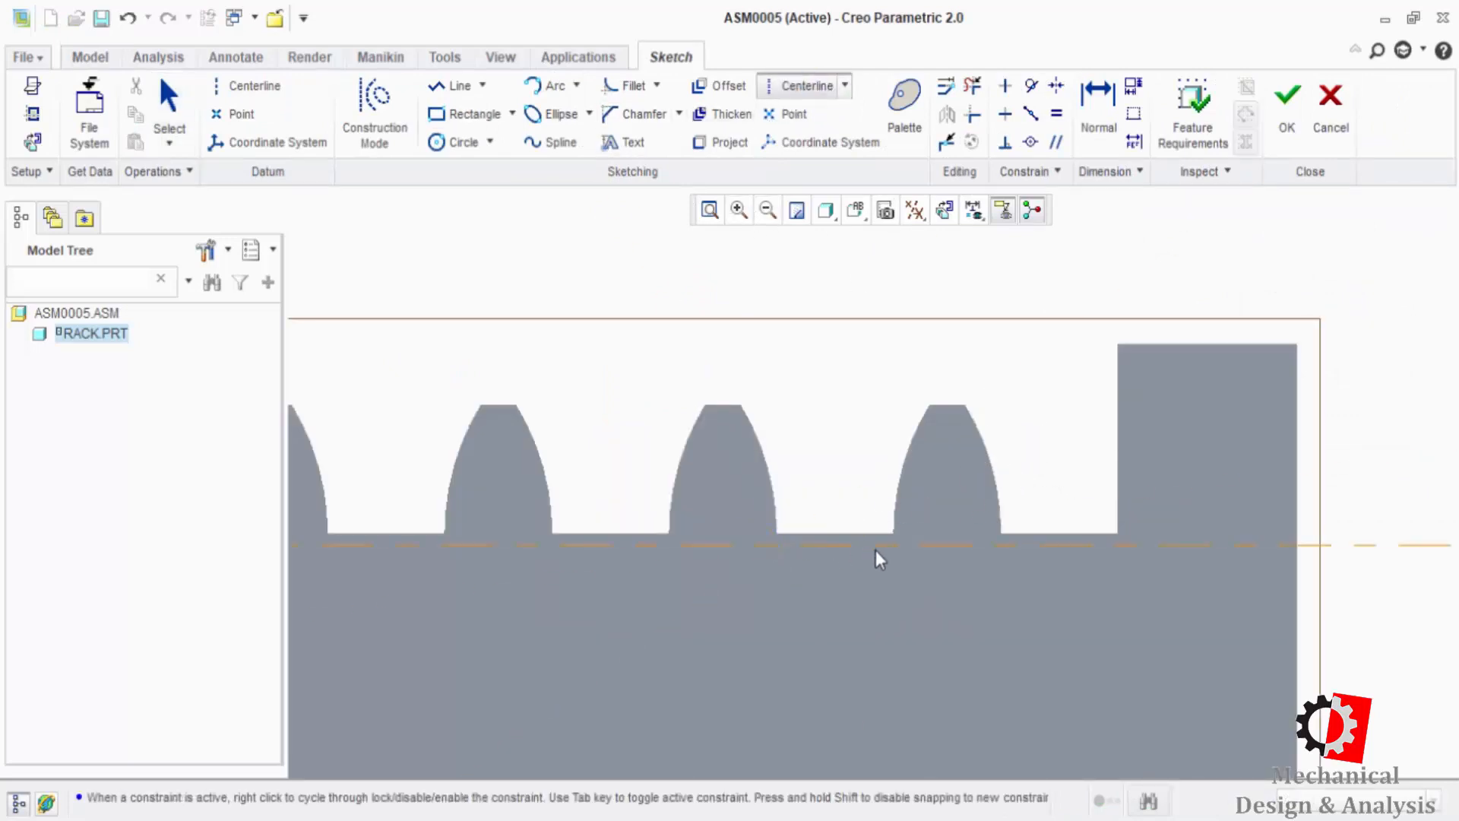
pyautogui.click(1032, 143)
pyautogui.click(836, 544)
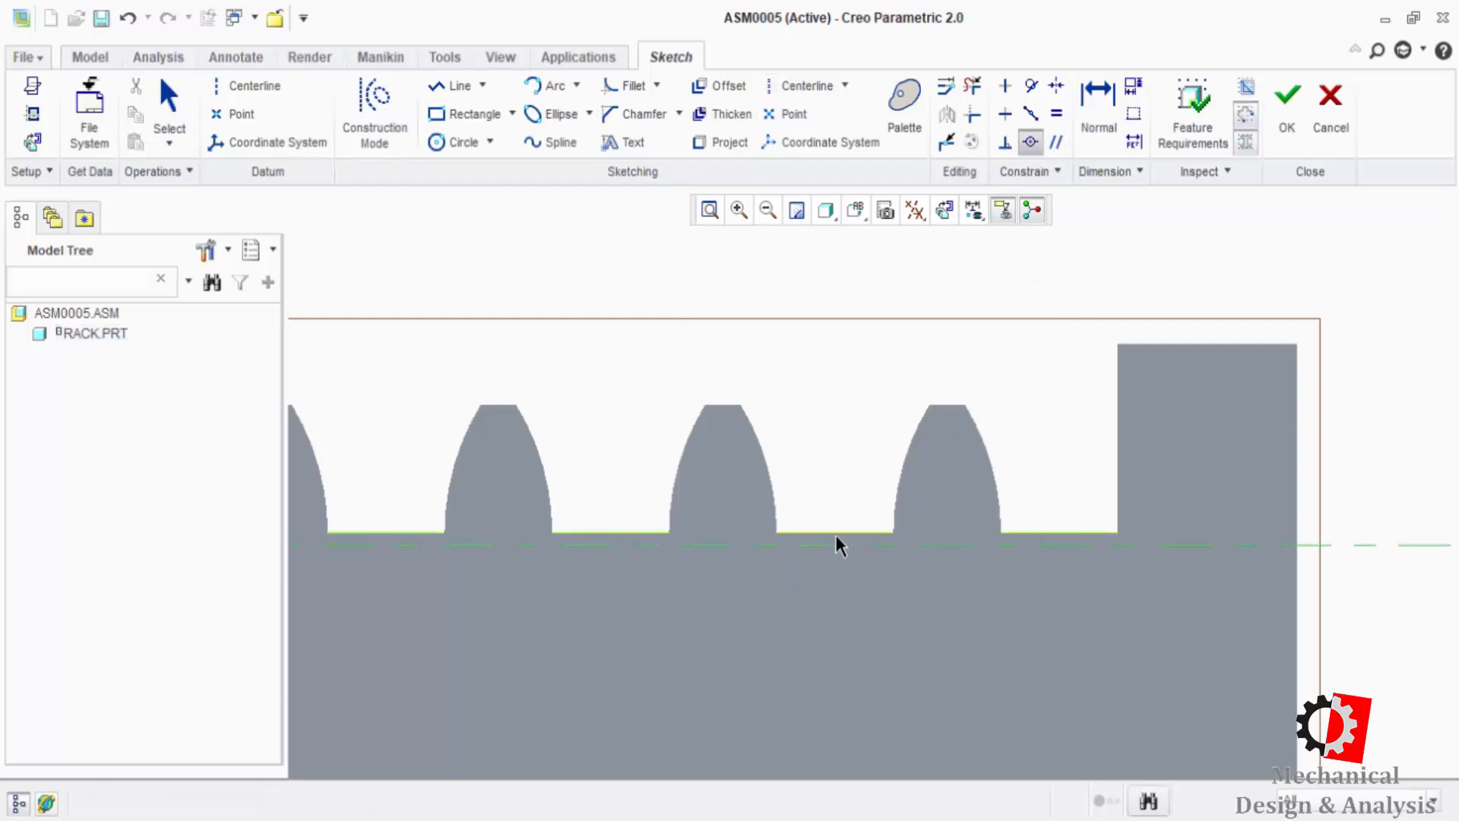
pyautogui.click(837, 534)
# - Add a vertical datum centerline between the last two teeth and a datum point on it about 30.6 mm above the tooth roots
pyautogui.click(266, 86)
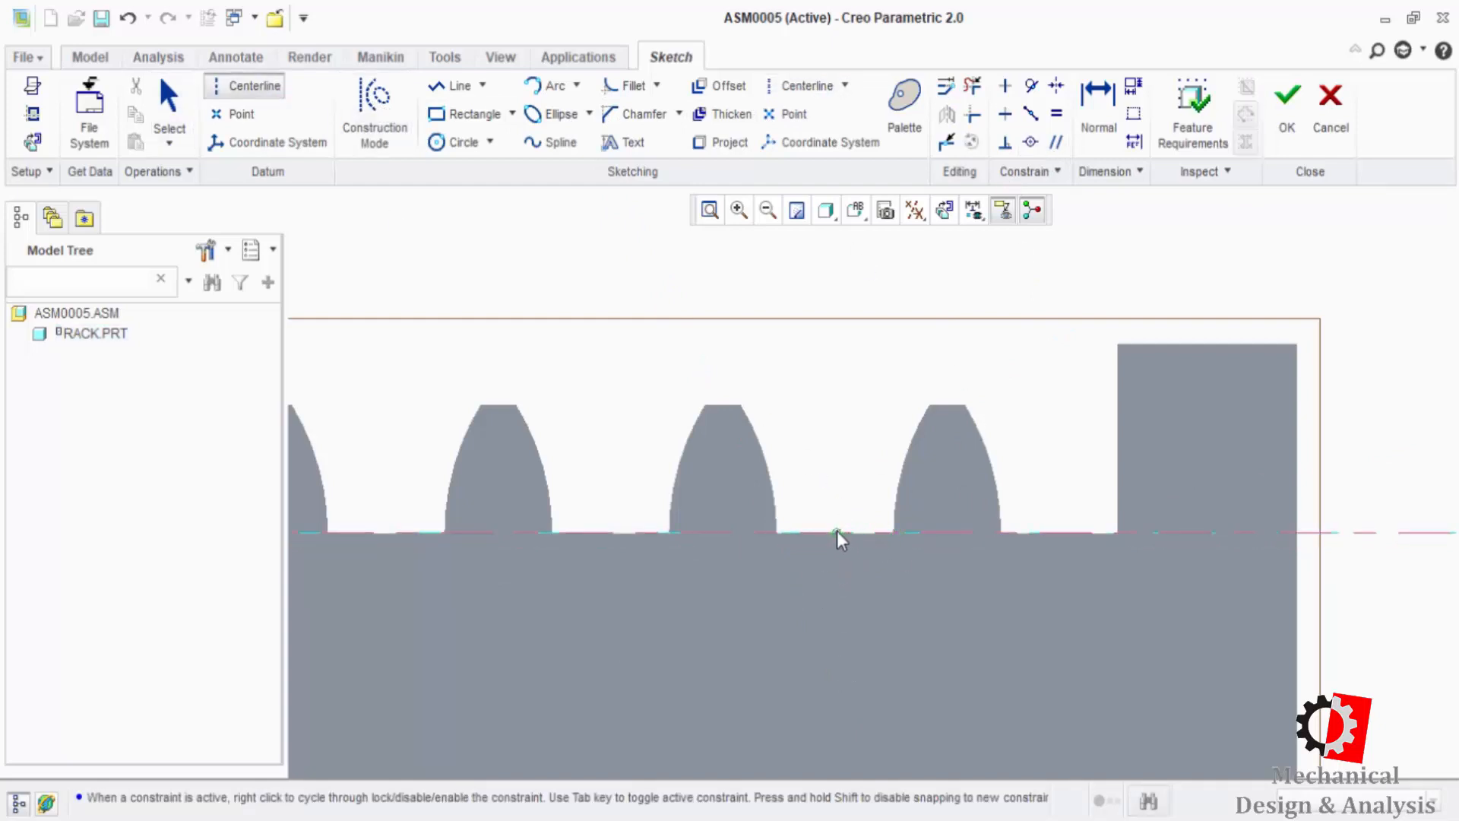
pyautogui.click(837, 410)
pyautogui.middleClick(847, 586)
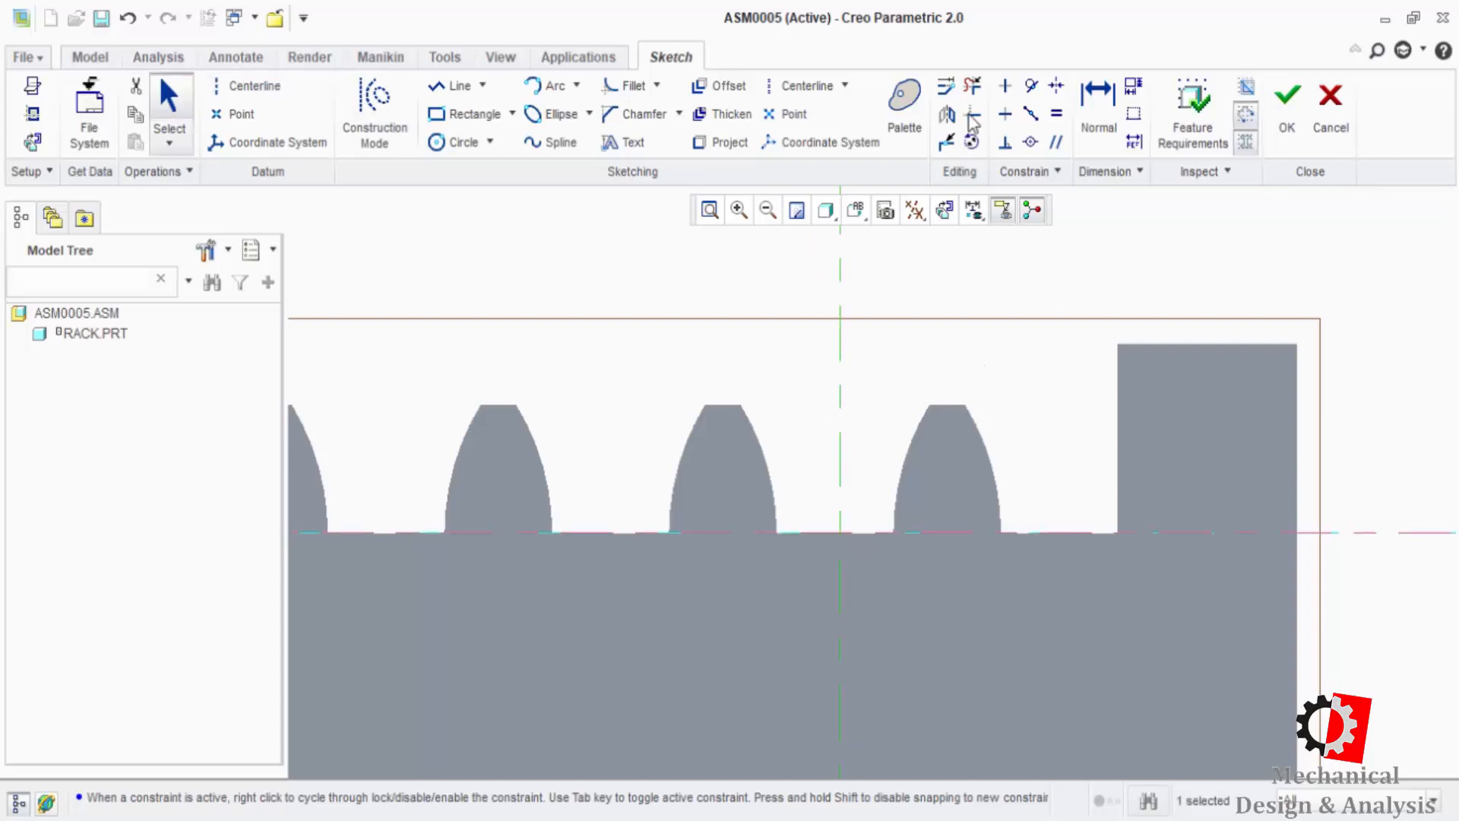
pyautogui.click(240, 114)
pyautogui.click(842, 245)
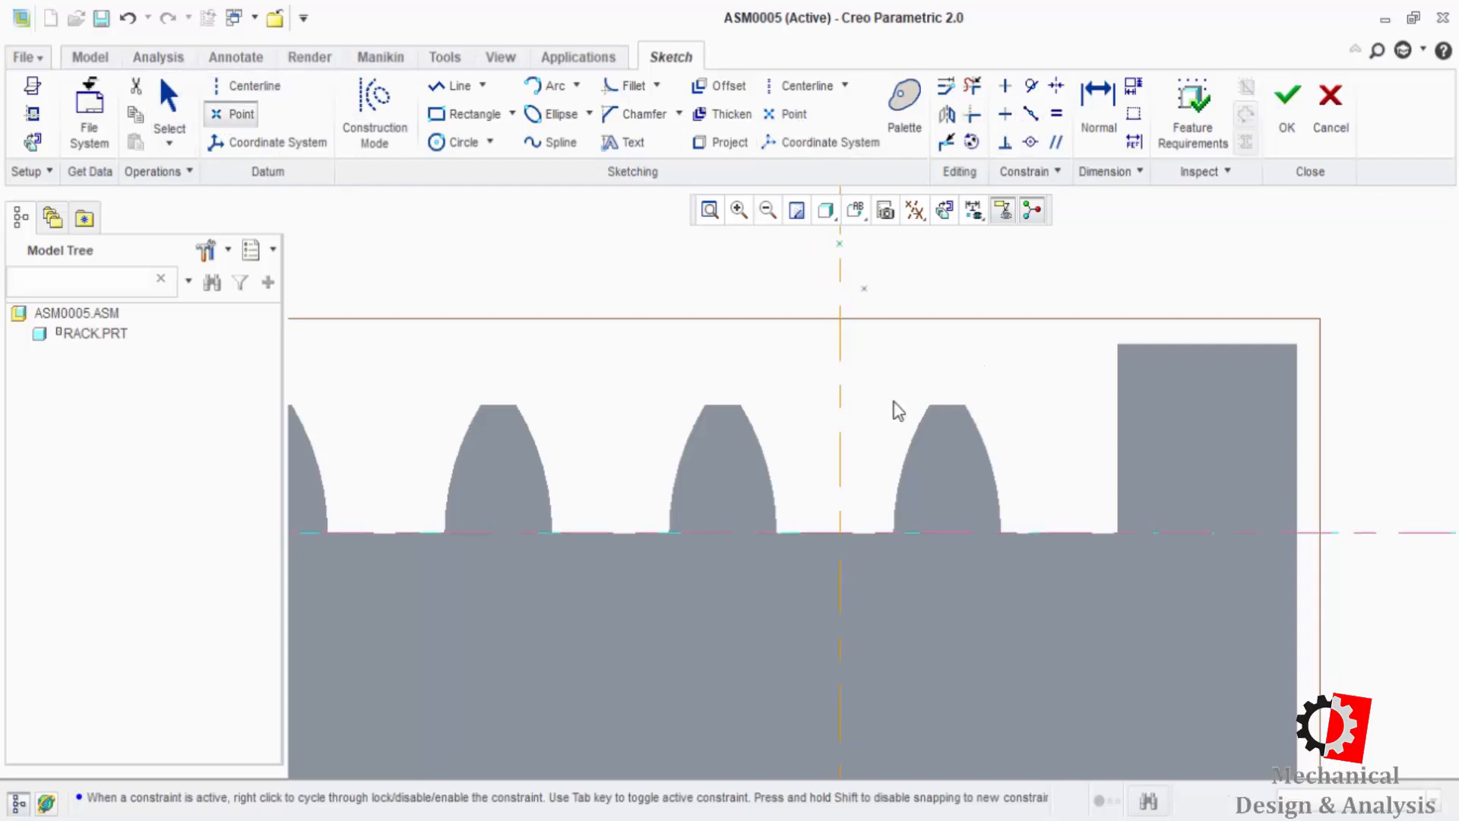
pyautogui.middleClick(903, 451)
# - Set the datum point's height above the tooth root centerline to 63 mm and finish the sketch
pyautogui.doubleClick(853, 389)
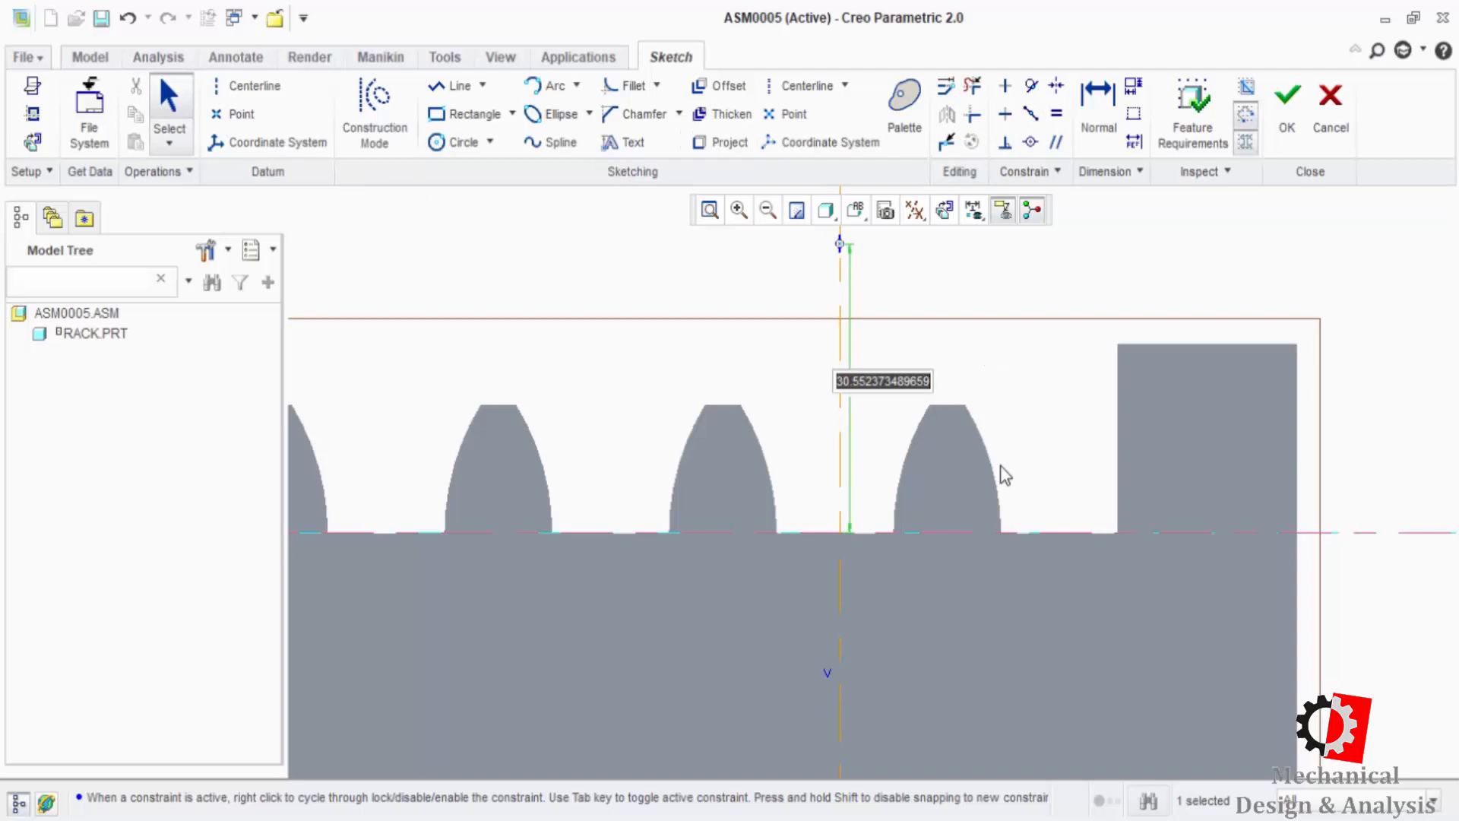
pyautogui.write('66')
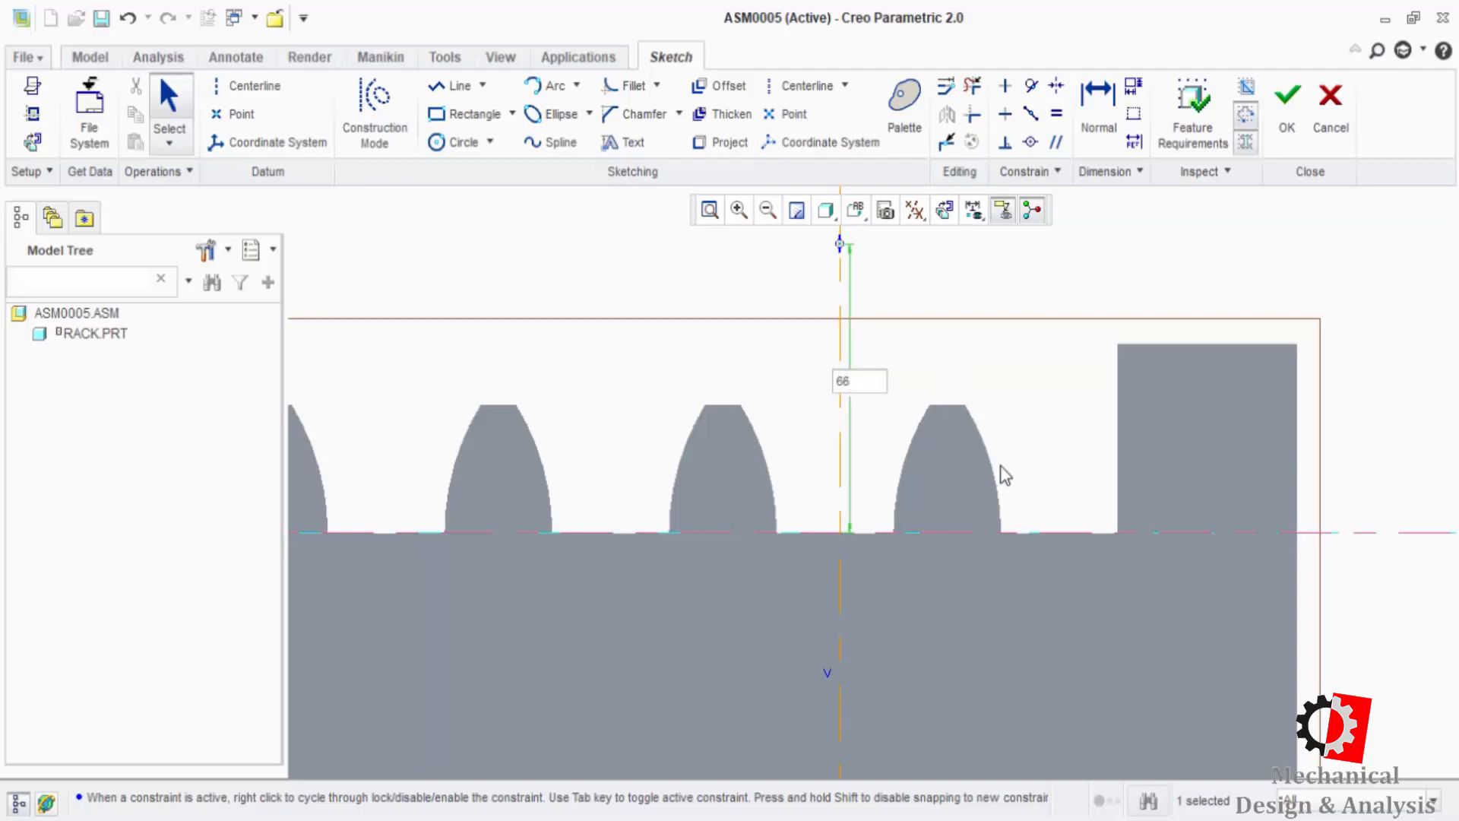
pyautogui.scroll(5, 1006, 475)
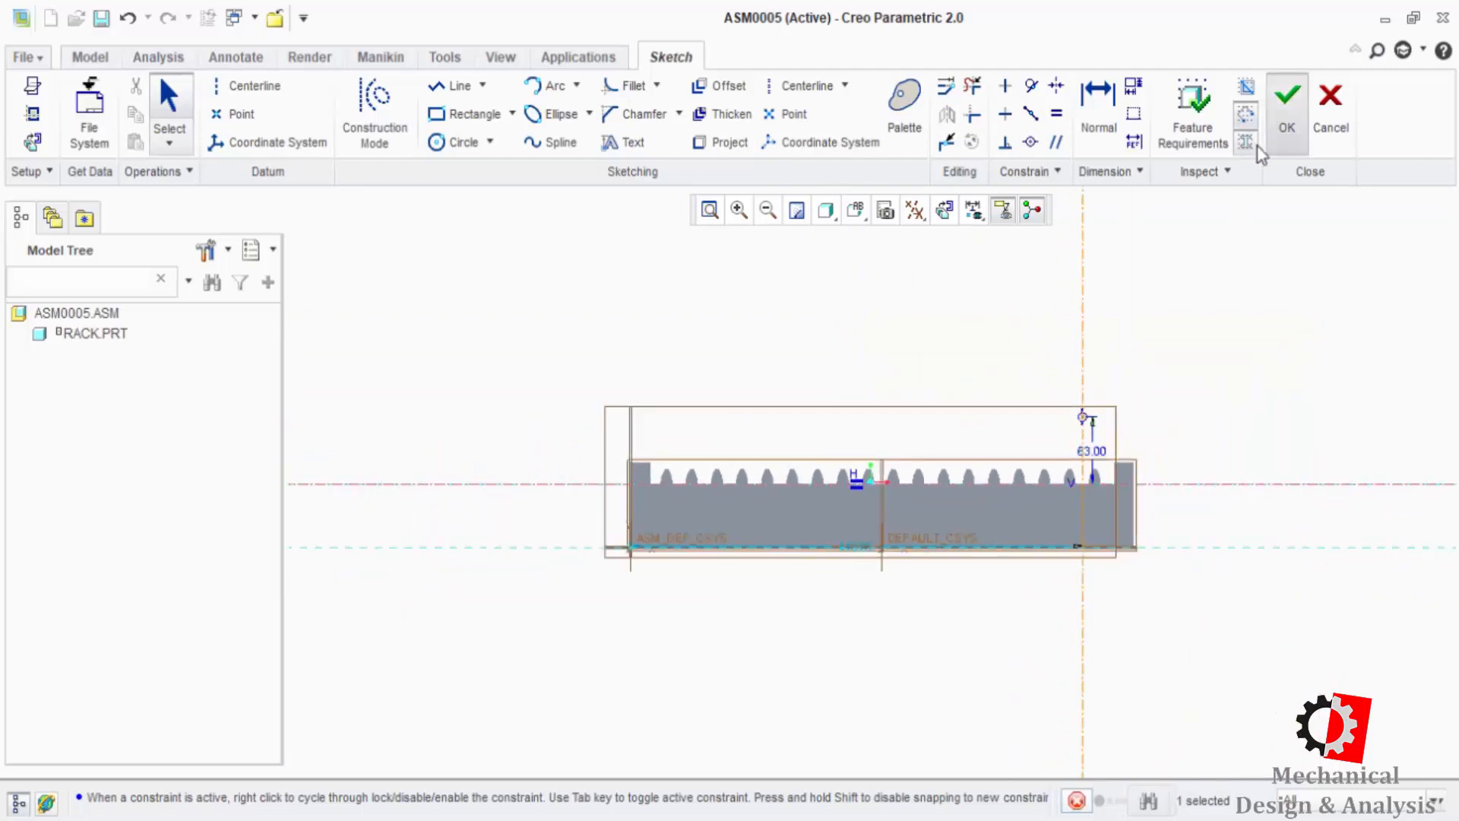
pyautogui.click(1286, 99)
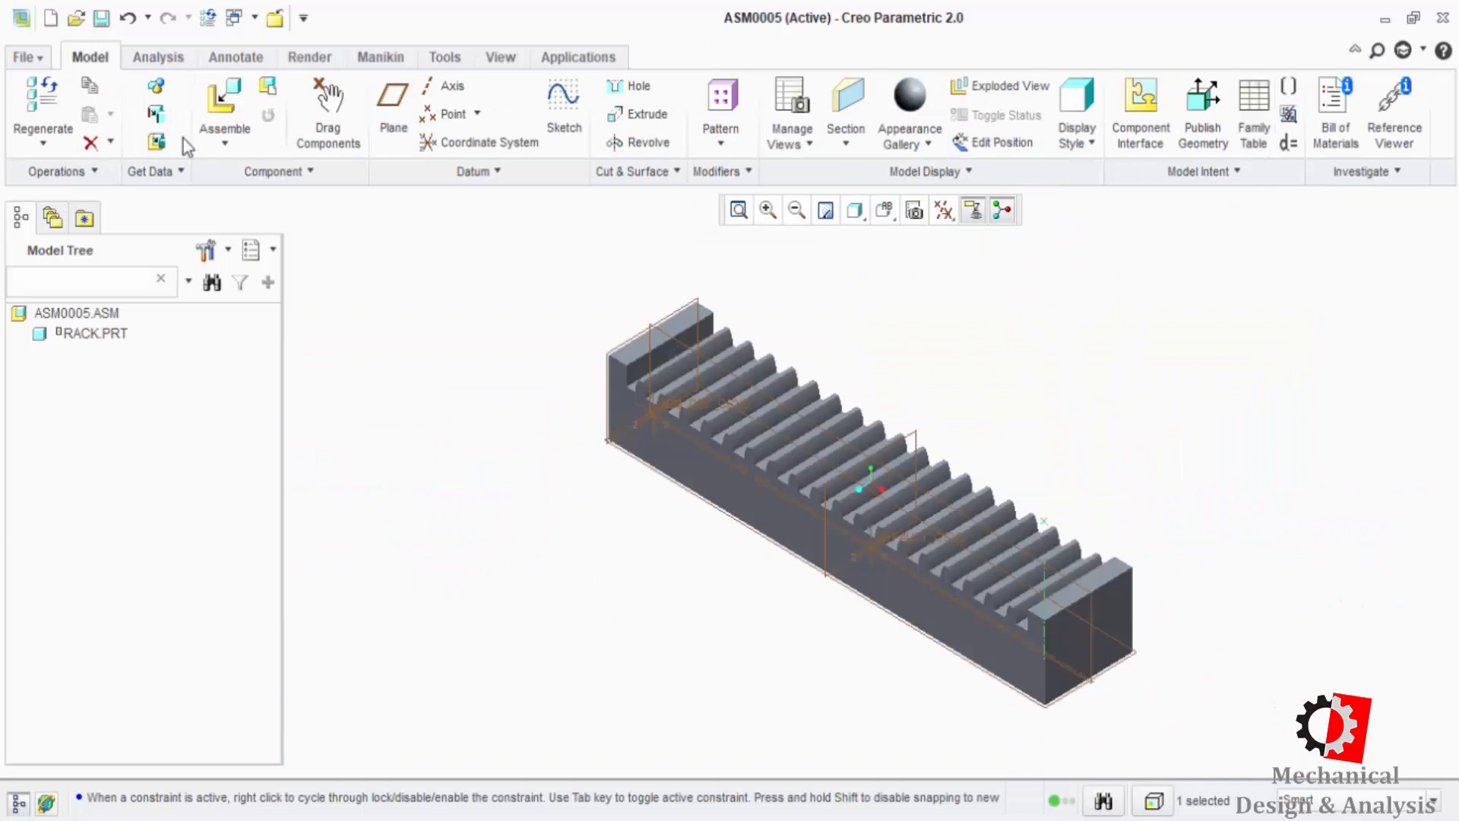
# - Create a datum axis through the sketched point, normal to the rack's lengthwise vertical plane
pyautogui.click(445, 86)
pyautogui.click(1044, 521)
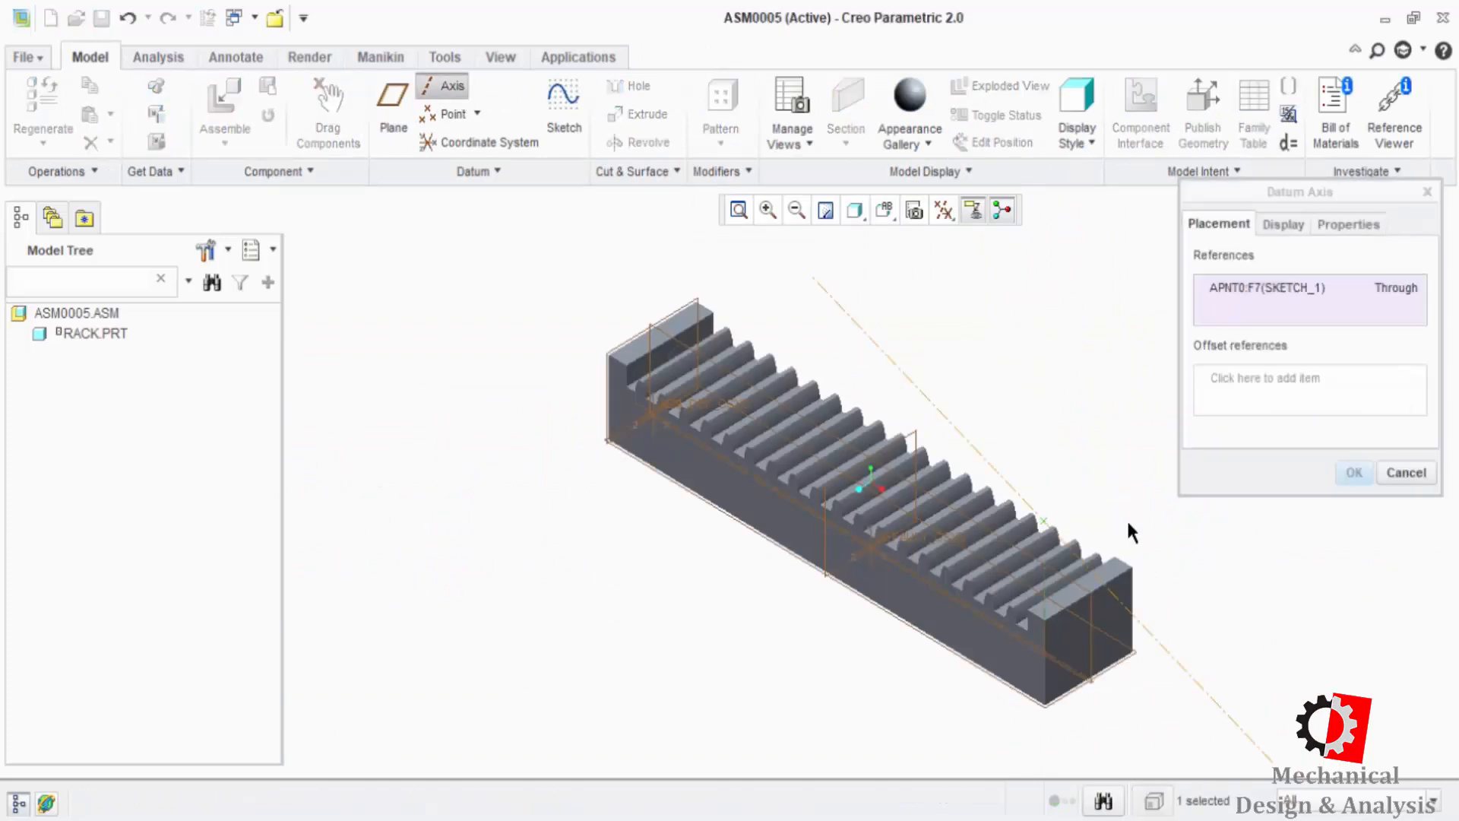
pyautogui.keyDown('ctrl'); pyautogui.click(1094, 600); pyautogui.keyUp('ctrl')
pyautogui.click(1354, 472)
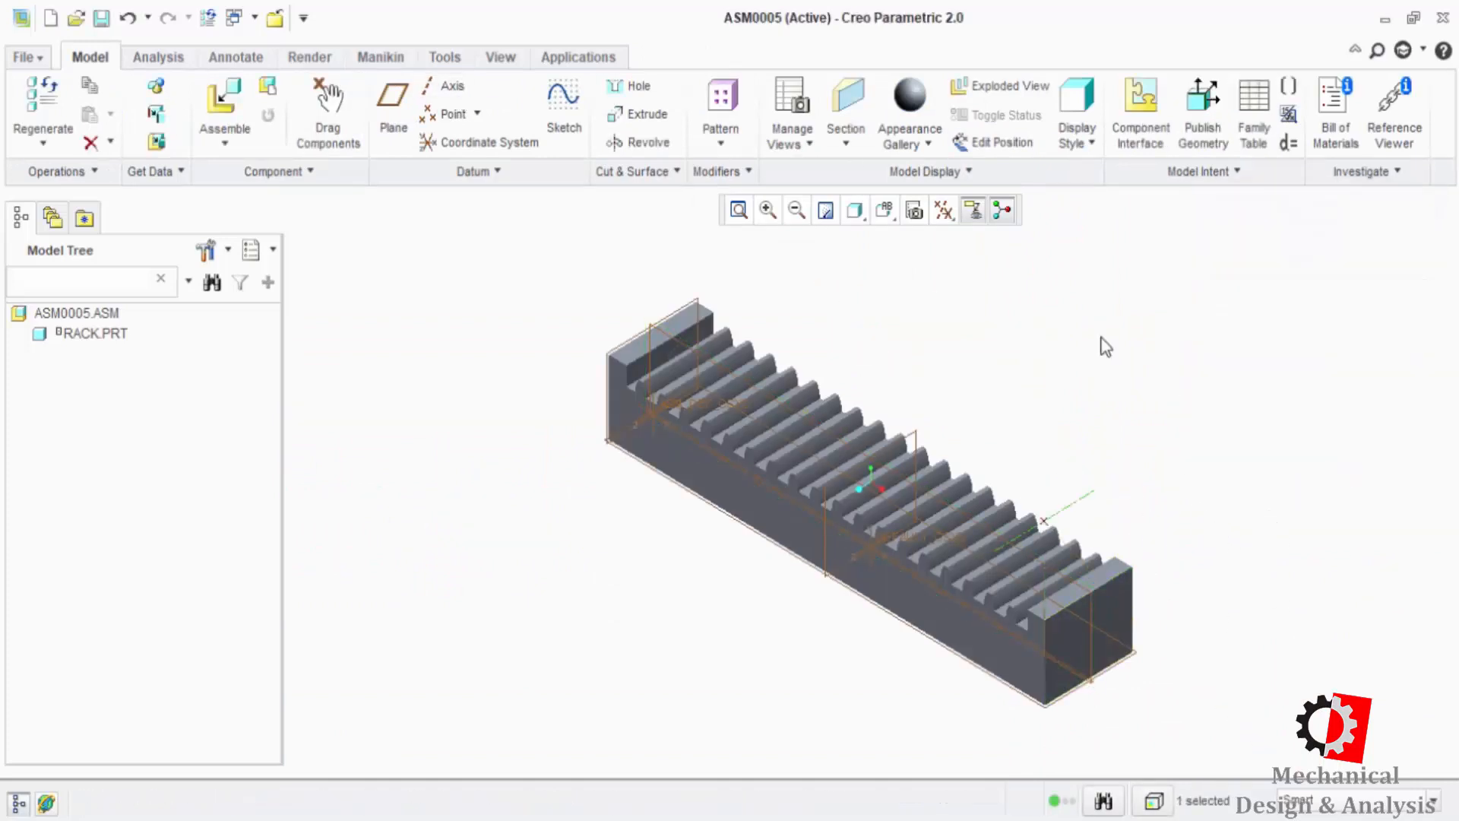
# - Insert gear.prt from the Rack & pinion folder into the assembly
pyautogui.click(222, 103)
pyautogui.click(532, 235)
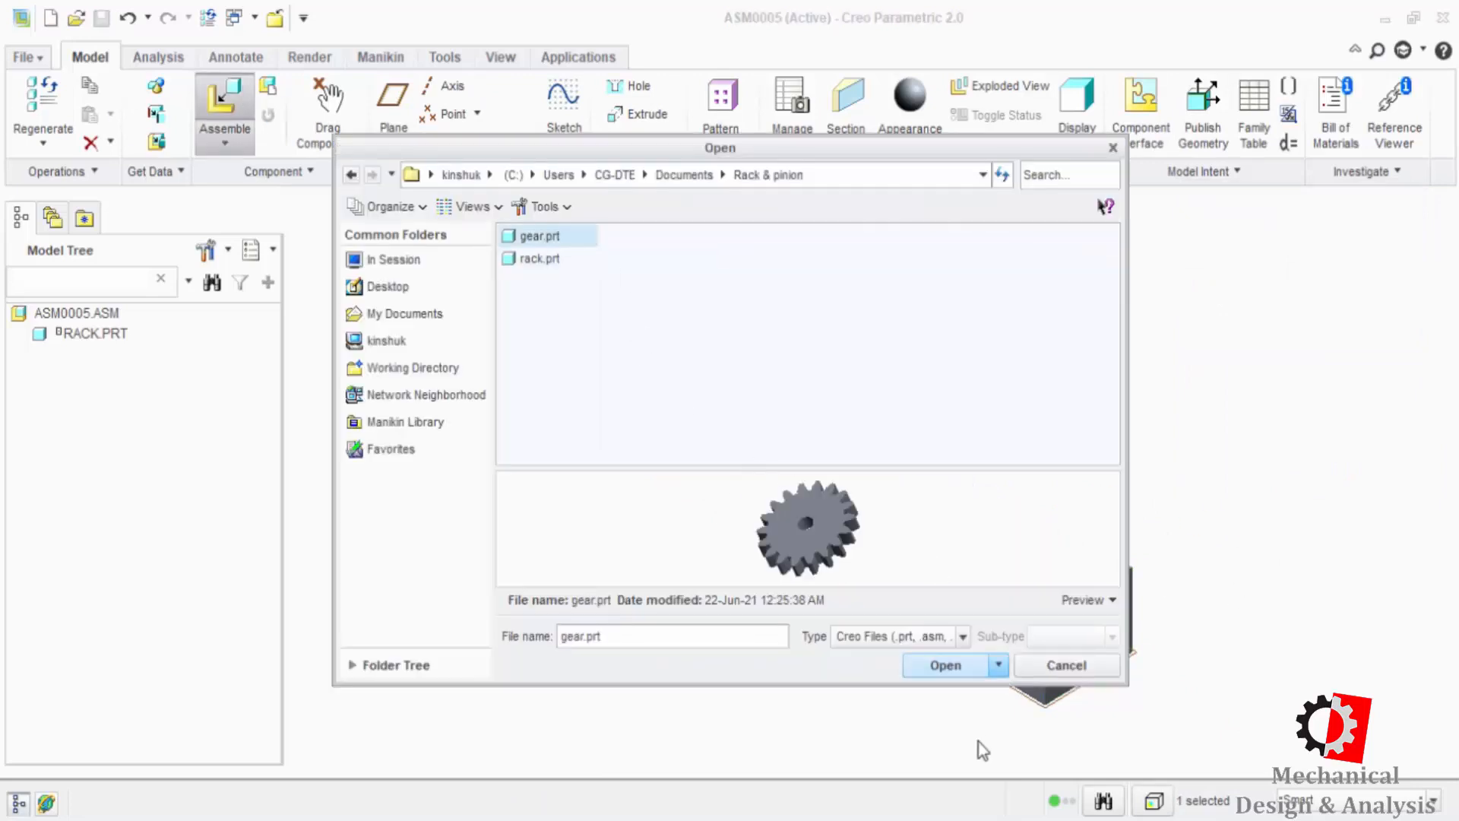
pyautogui.click(946, 663)
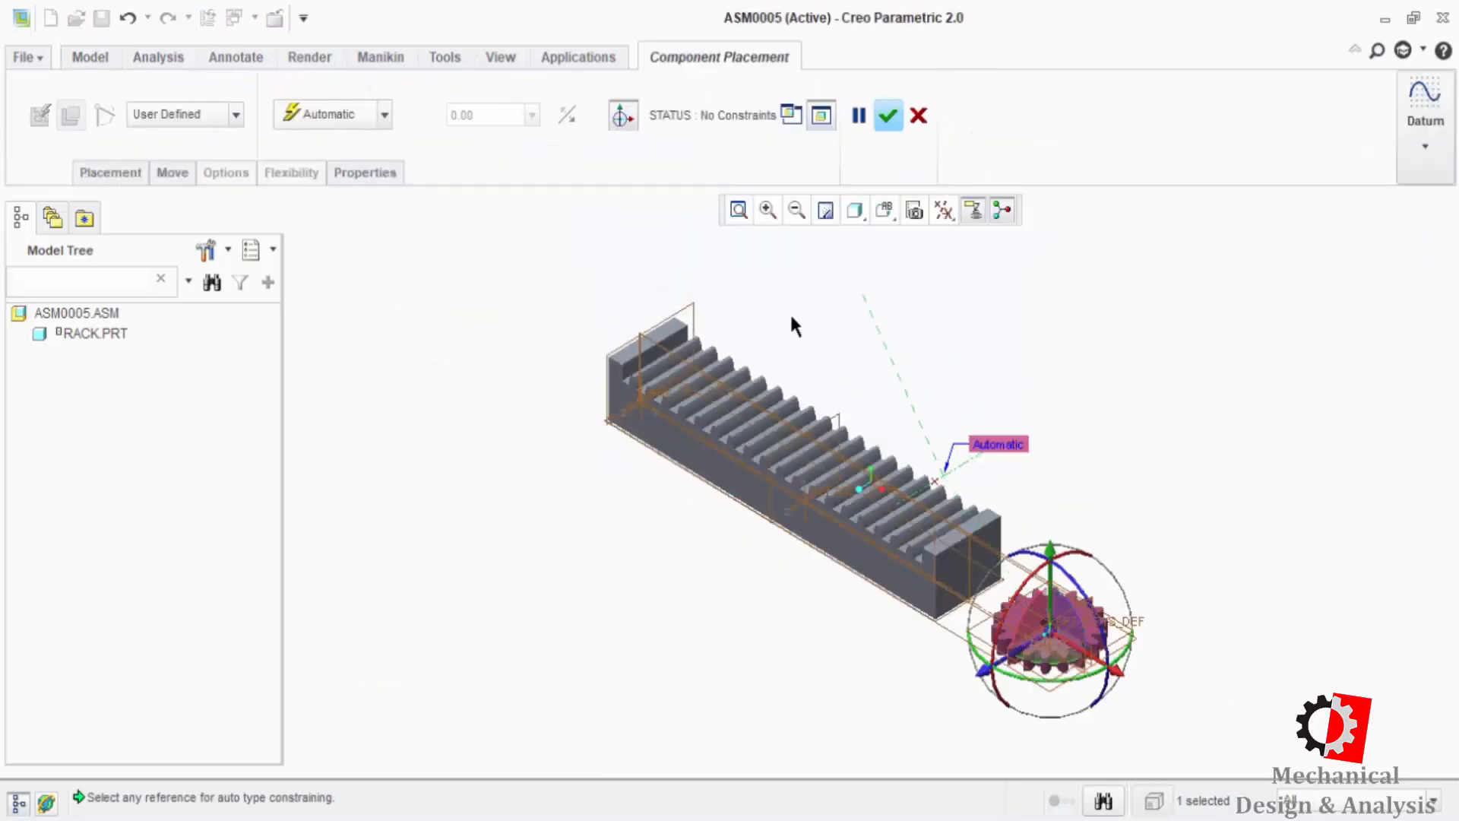
# - Align the gear's bore axis with the datum axis above the rack teeth using a Coincident constraint
pyautogui.click(767, 211)
pyautogui.click(1039, 607)
pyautogui.click(1092, 664)
pyautogui.keyDown('shift'); pyautogui.moveTo(793, 582); pyautogui.dragTo(1043, 674, button='middle'); pyautogui.keyUp('shift')
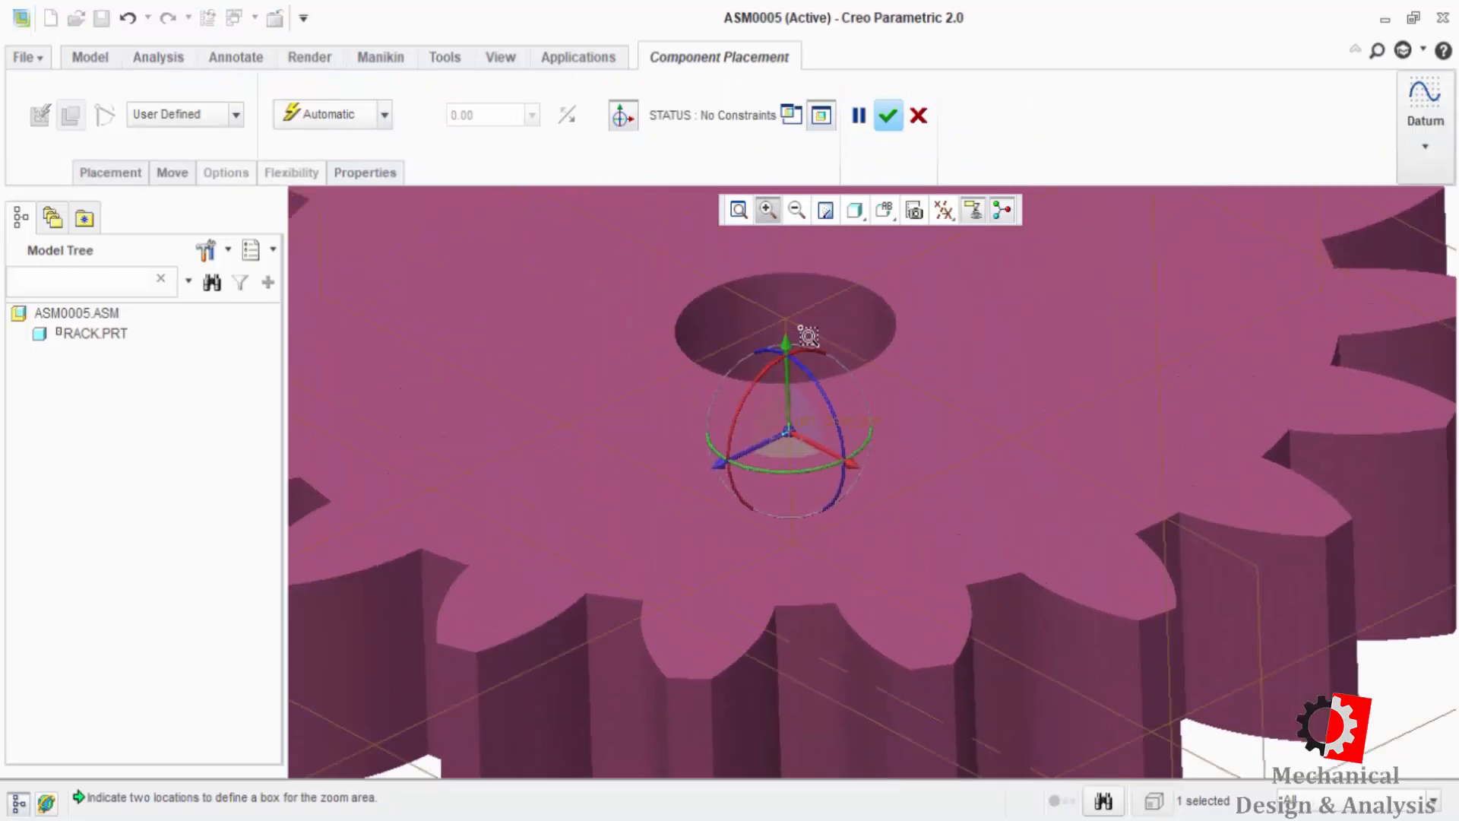
pyautogui.click(784, 349)
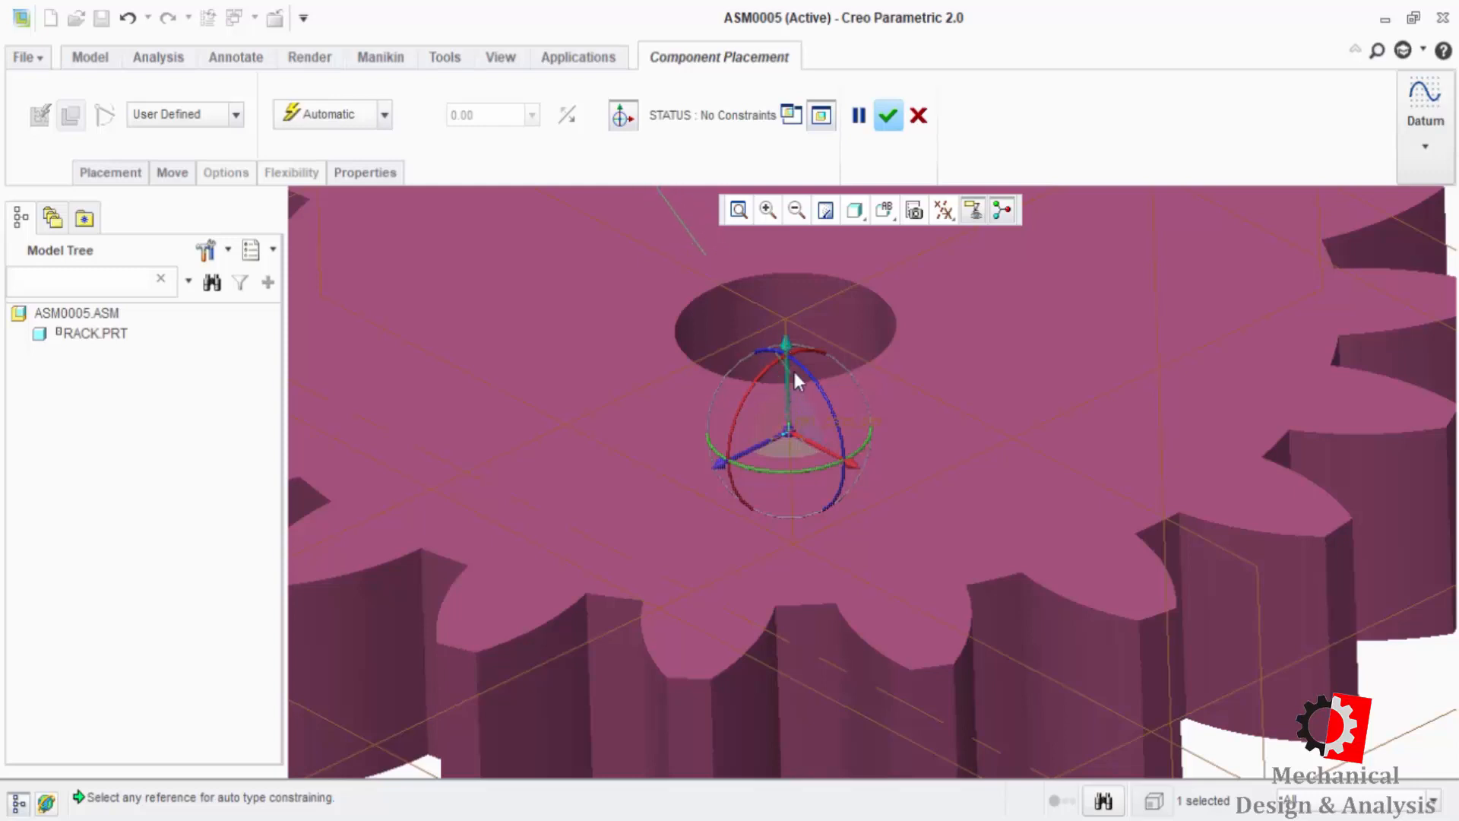
pyautogui.click(786, 334)
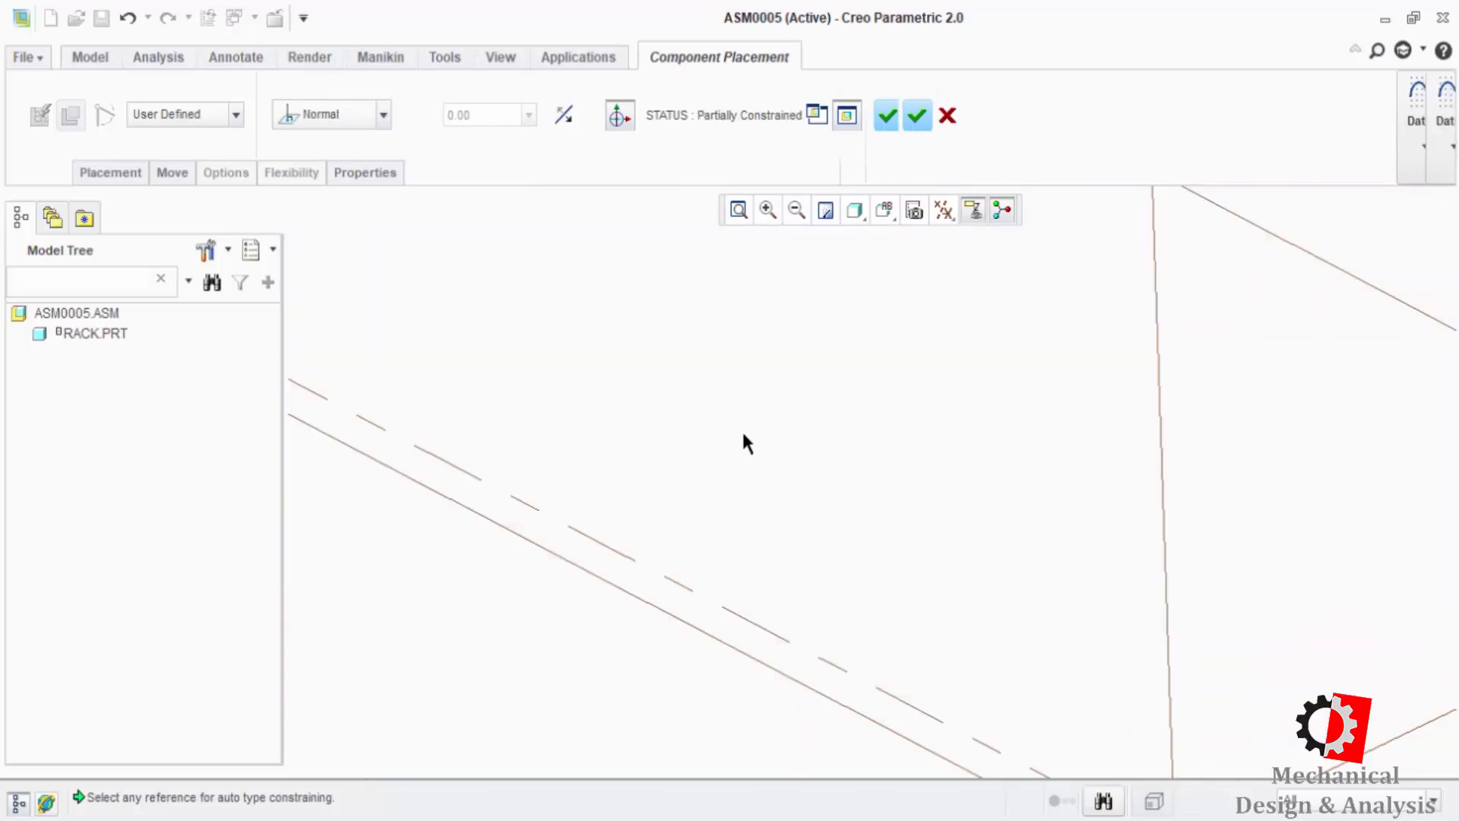
pyautogui.hotkey('ctrl', 'd')
pyautogui.click(307, 115)
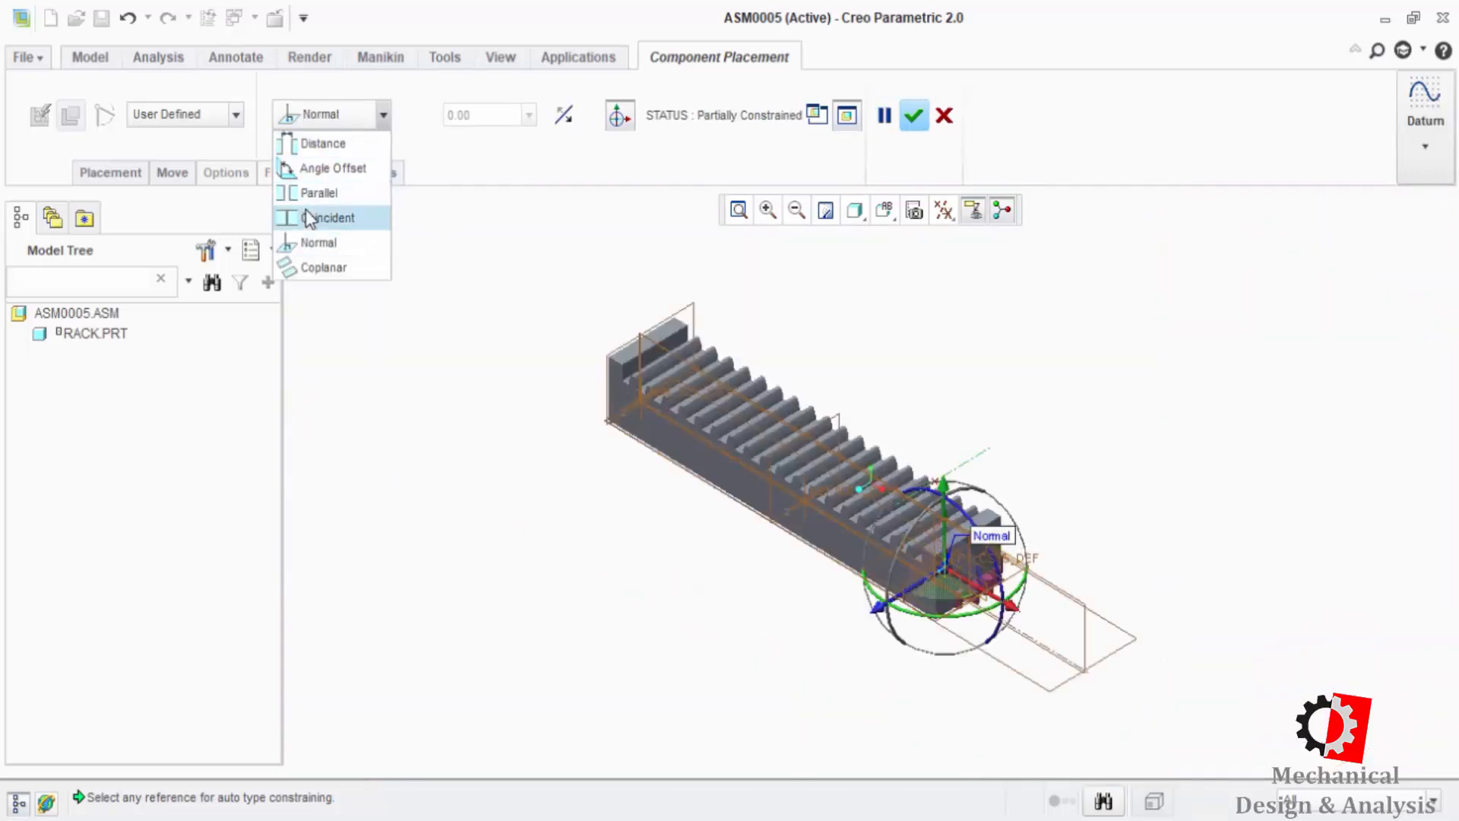
pyautogui.click(325, 218)
# - Convert the gear's placement to a Cylinder connection with its translation position between GEAR:TOP and ASM_FRONT set to 0, and accept it
pyautogui.click(183, 114)
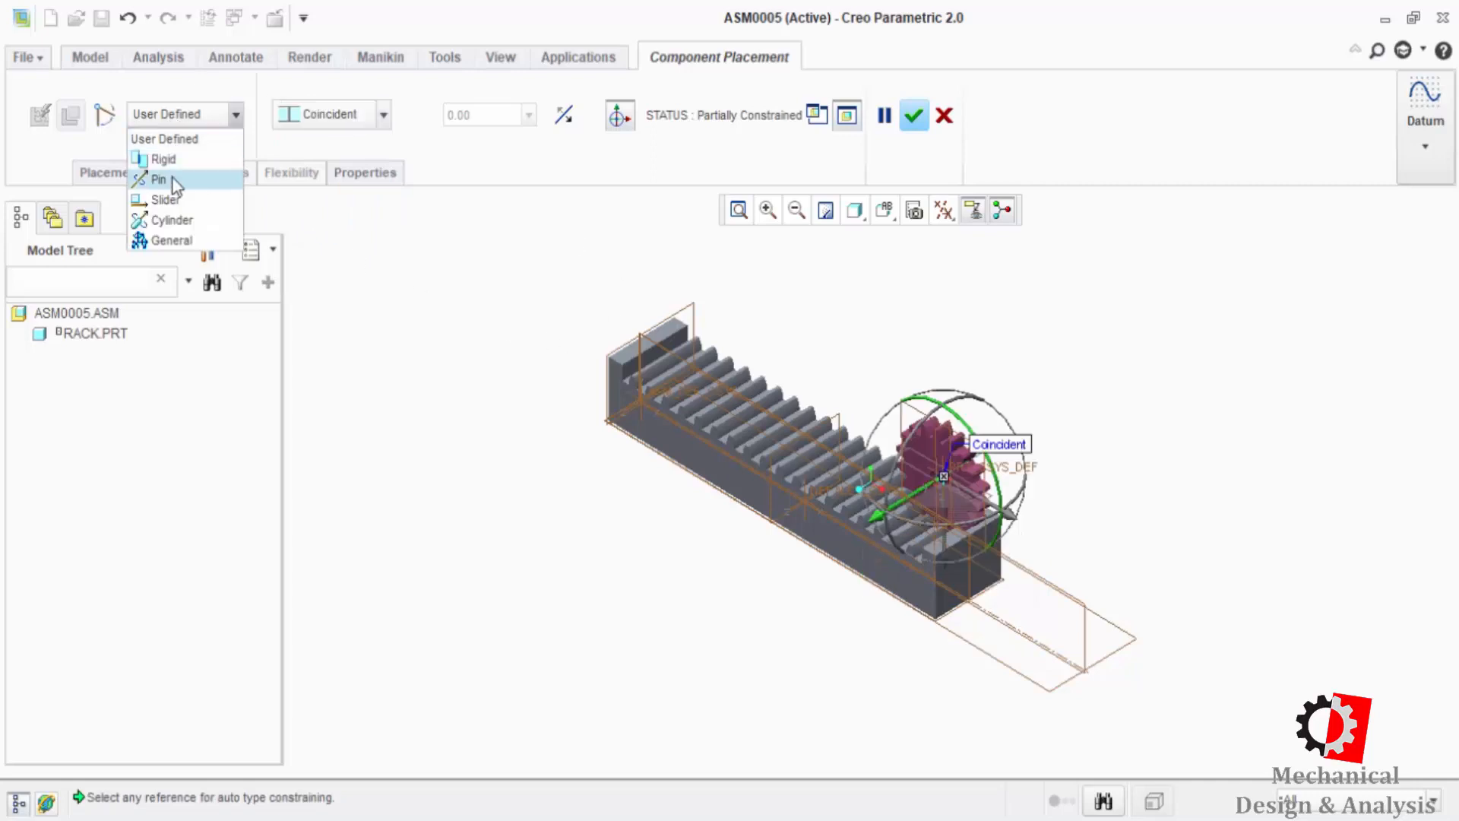
pyautogui.click(171, 217)
pyautogui.click(114, 173)
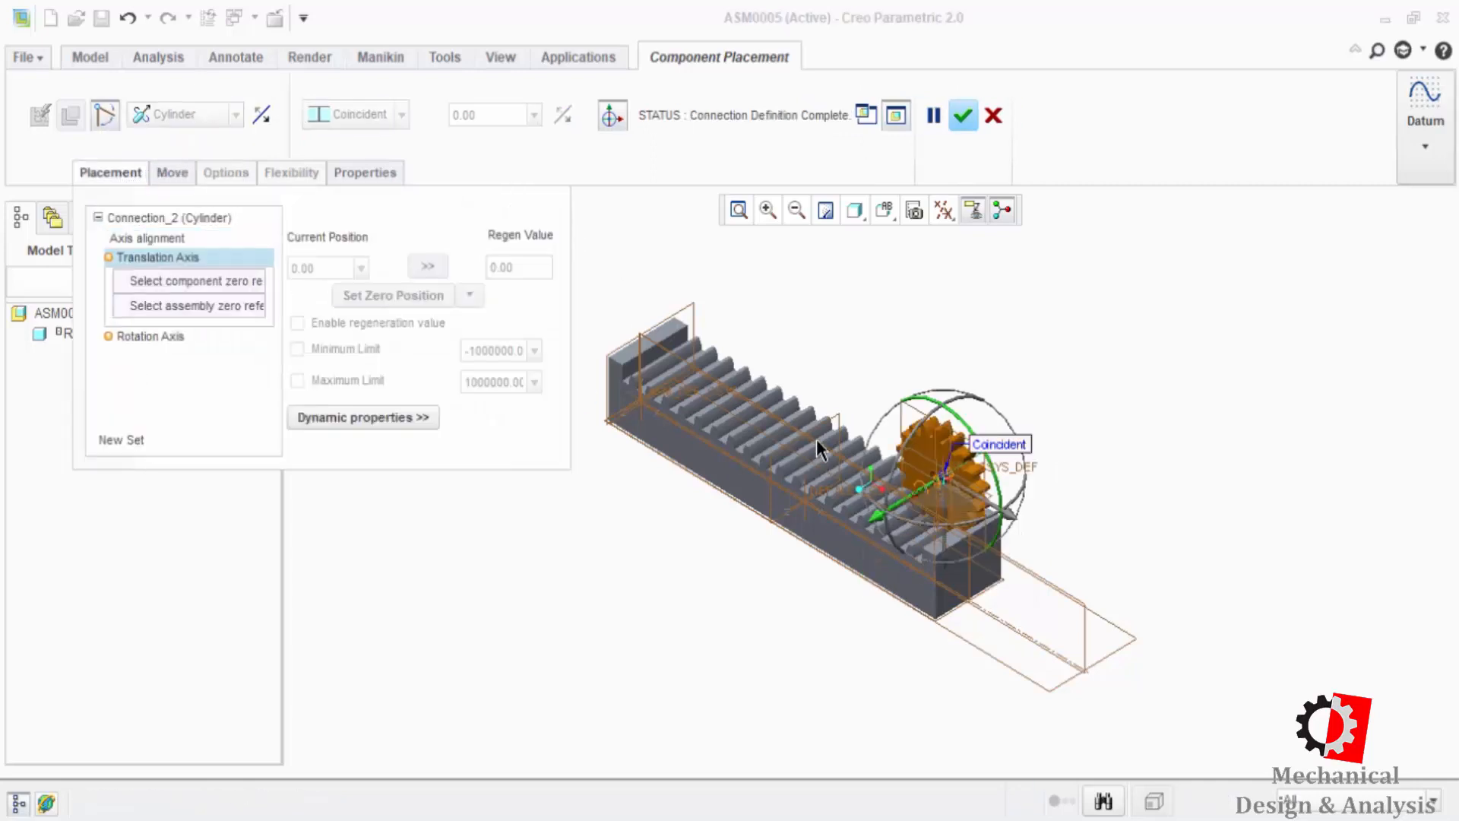
pyautogui.click(911, 414)
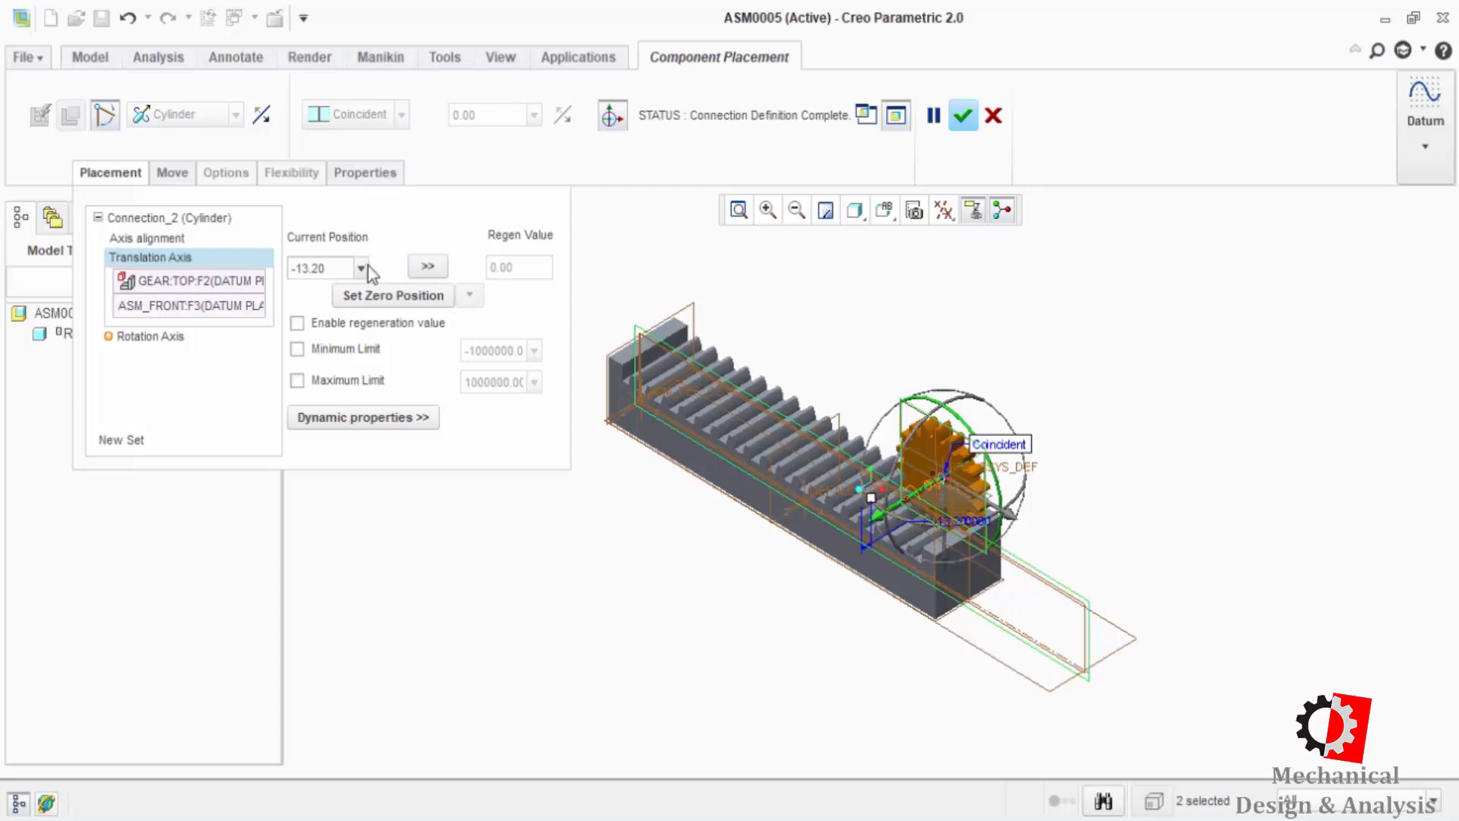
pyautogui.doubleClick(319, 268)
pyautogui.write('00')
pyautogui.press('Return')
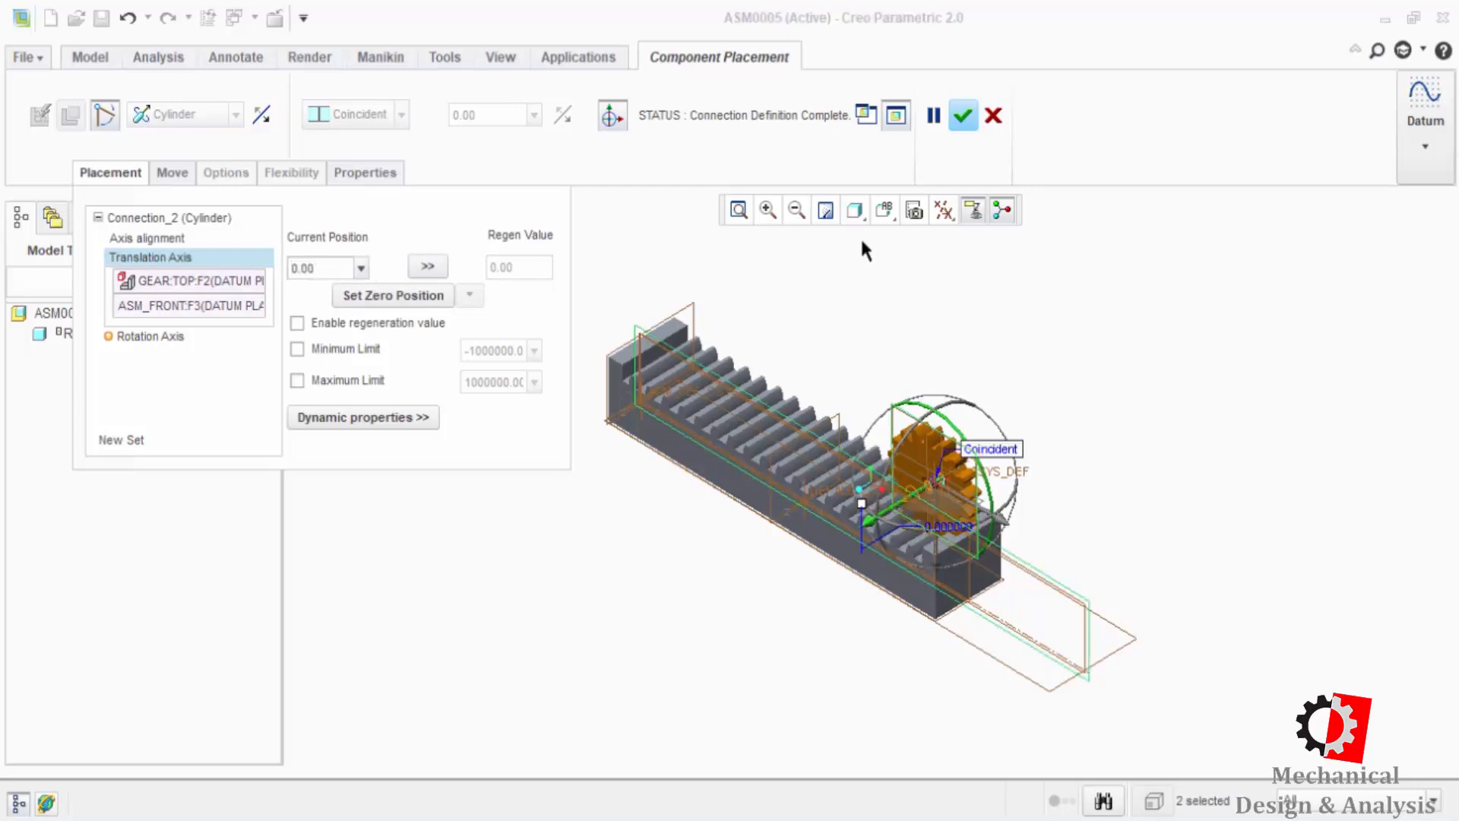
pyautogui.click(963, 116)
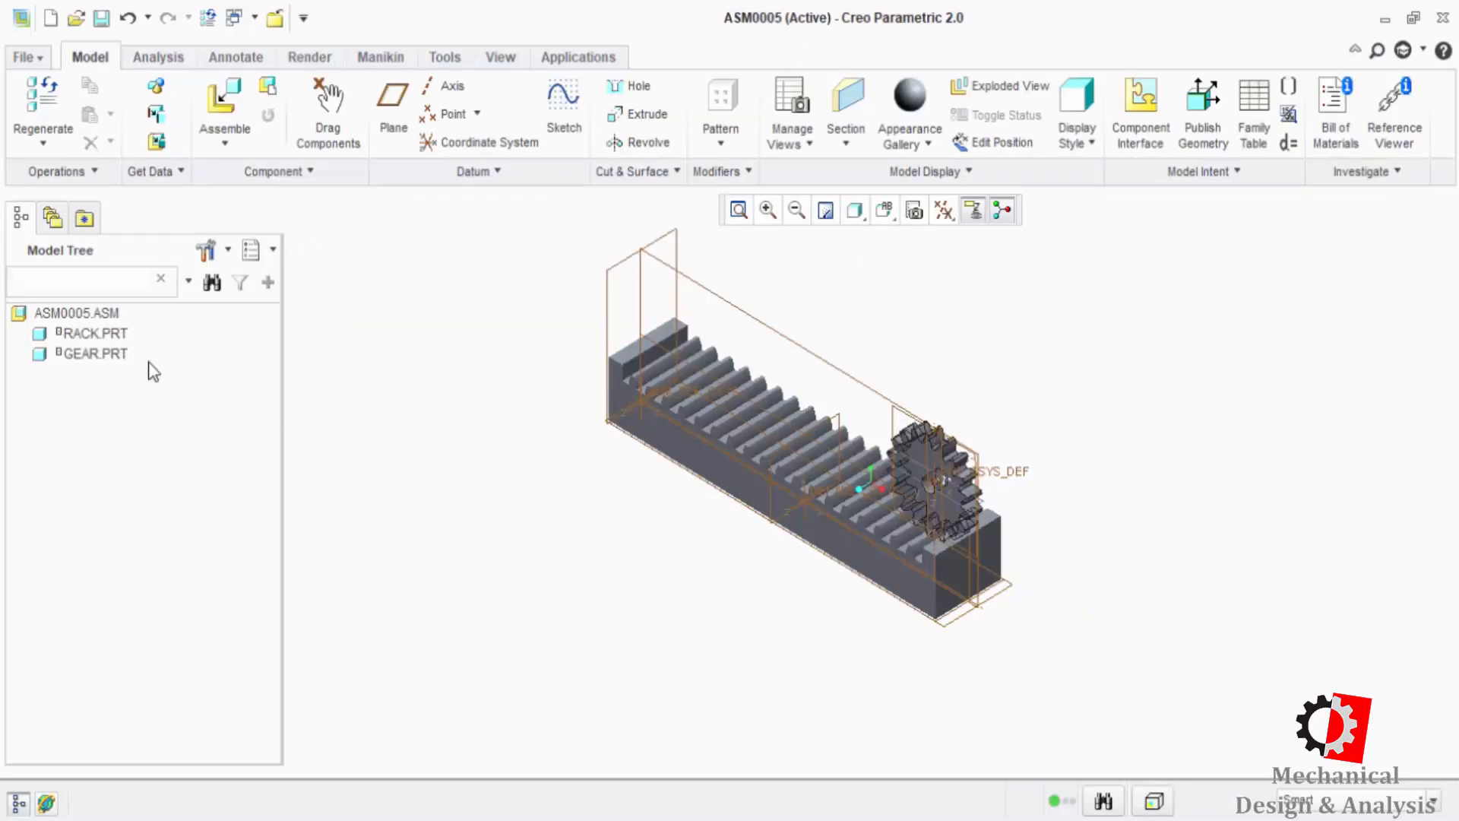
# - Rotate the gear about its axis with Drag Components to test the cylinder connection
pyautogui.click(319, 133)
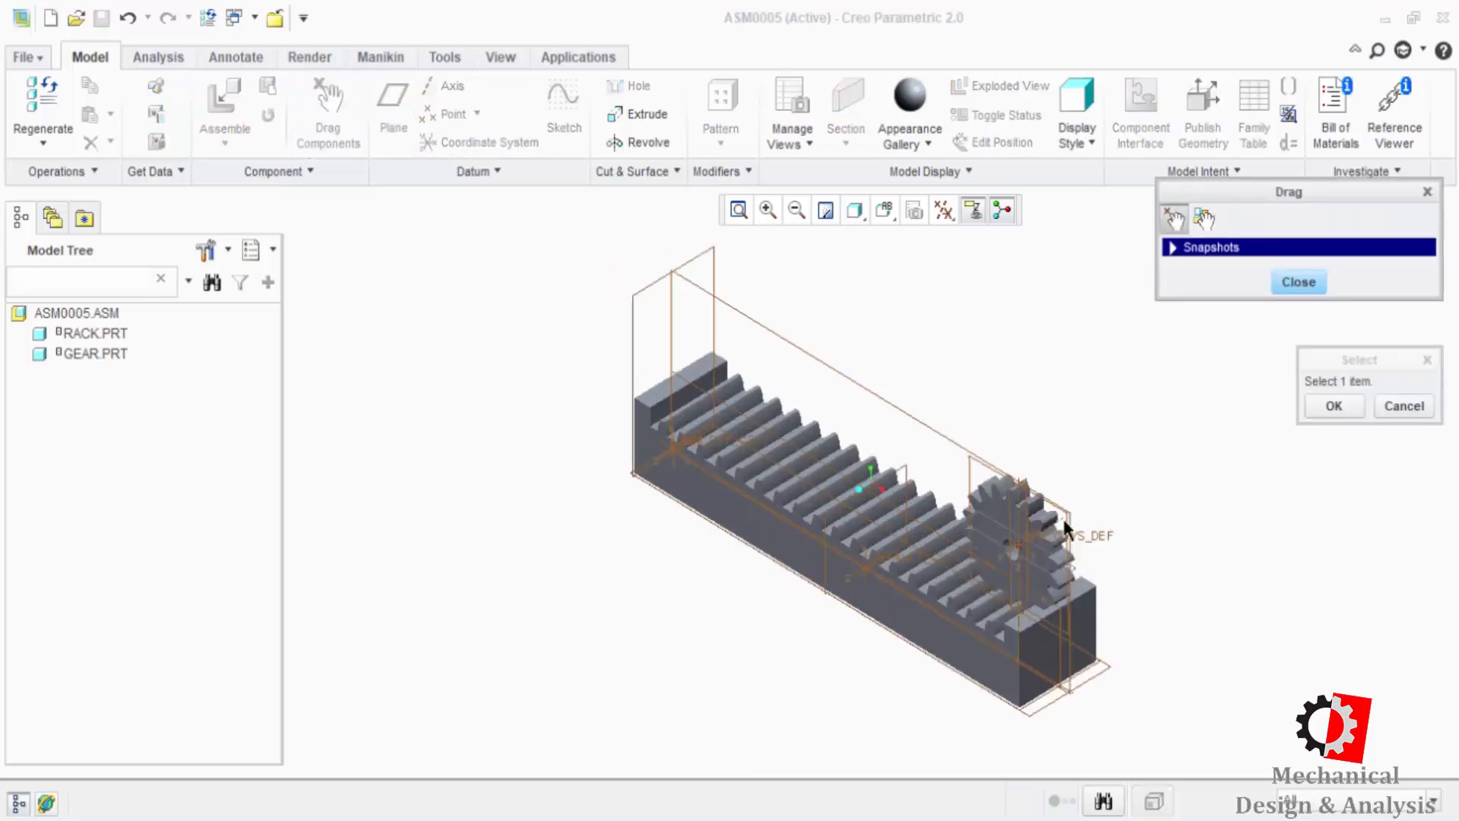
pyautogui.click(1000, 489)
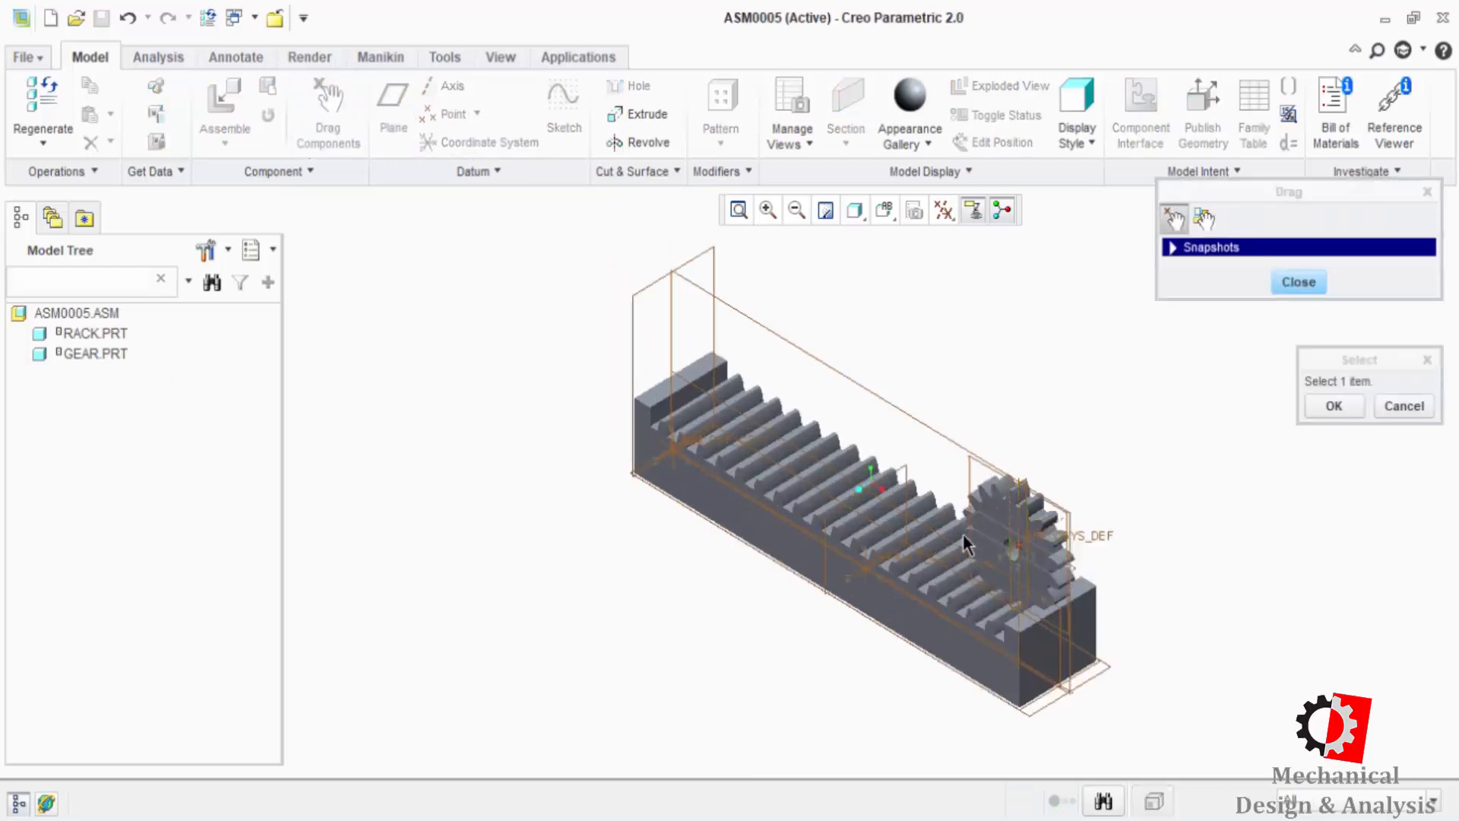
pyautogui.click(999, 492)
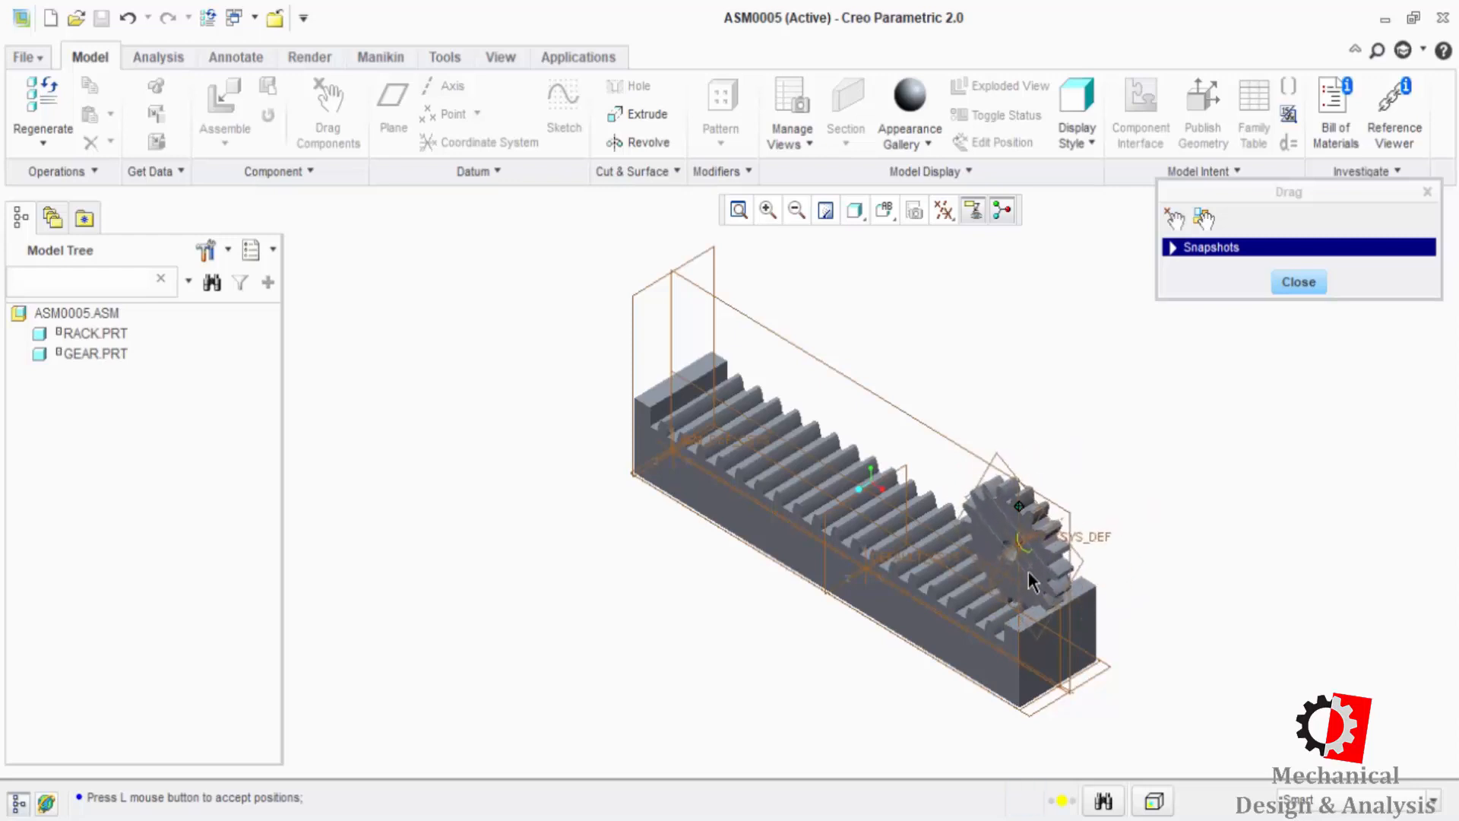
pyautogui.click(1029, 579)
pyautogui.moveTo(1029, 579); pyautogui.dragTo(1180, 514, button='middle')
pyautogui.click(1057, 430)
pyautogui.click(1051, 426)
pyautogui.click(1298, 282)
pyautogui.hotkey('ctrl', 'd')
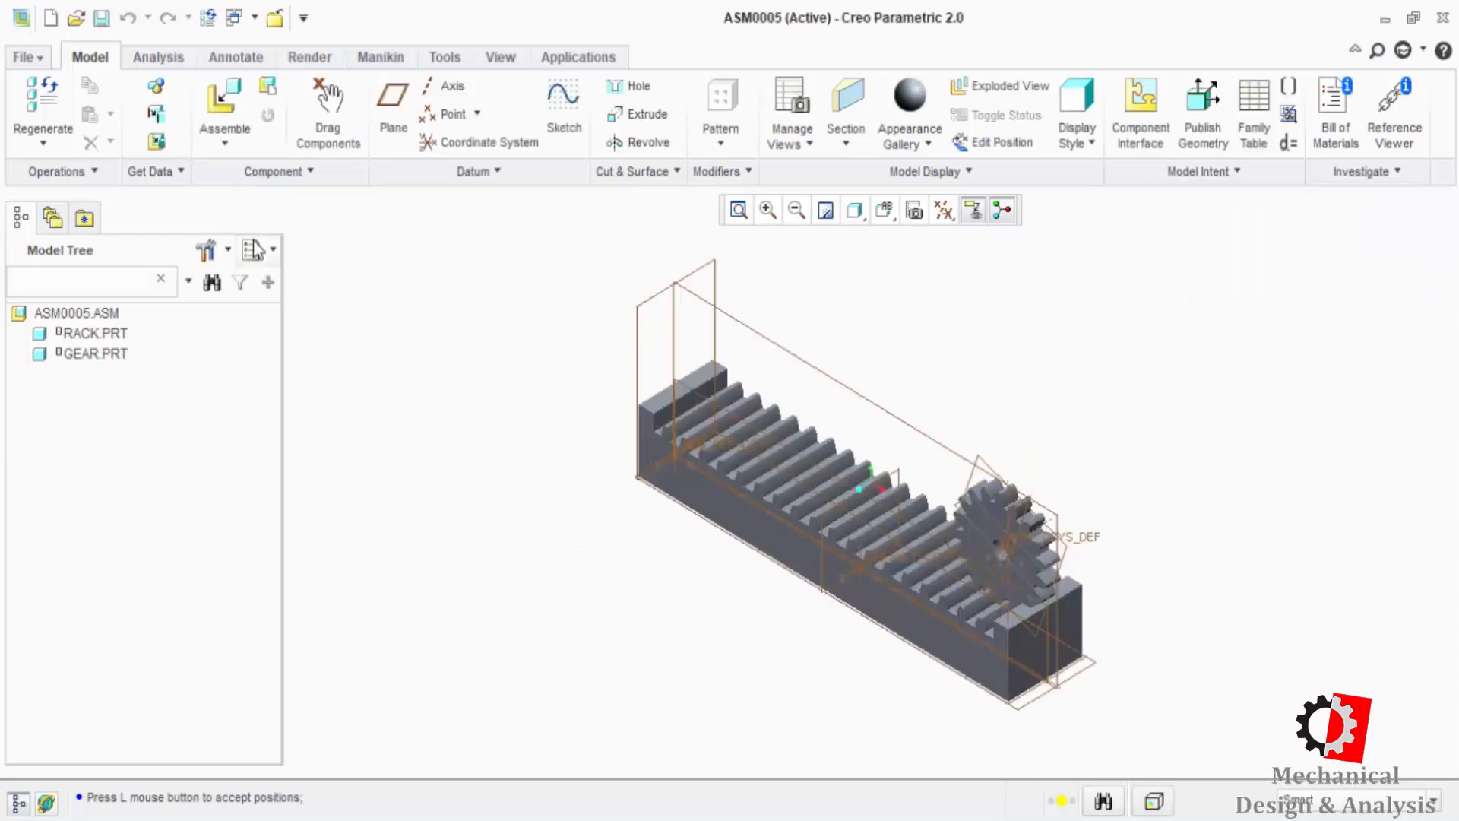
# - Start a Rack & Pinion gear pair in Mechanism, with the gear's rotation axis as the pinion and a 56 mm pitch circle diameter
pyautogui.click(579, 57)
pyautogui.click(317, 106)
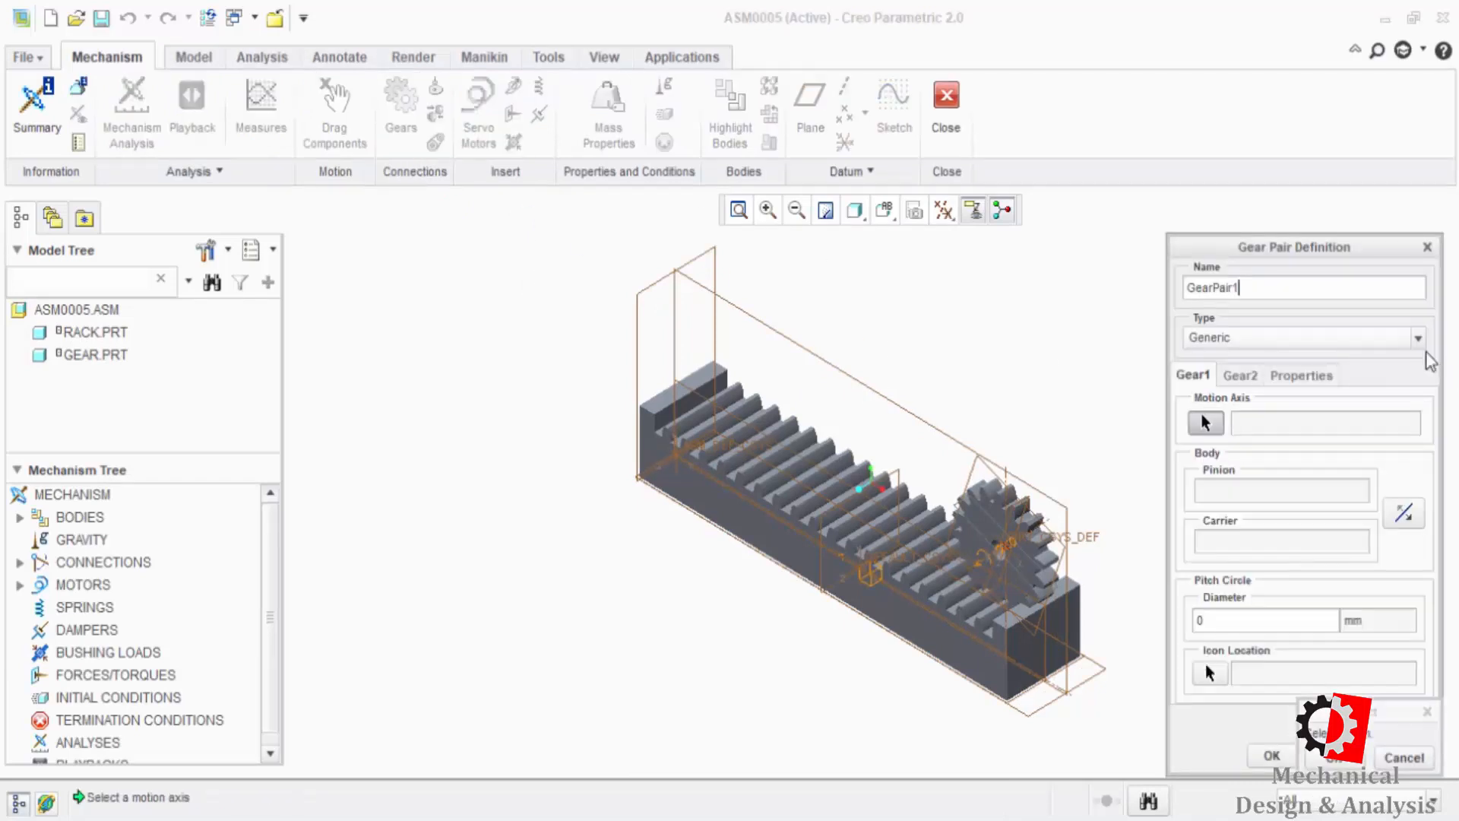
pyautogui.click(1335, 339)
pyautogui.click(1240, 431)
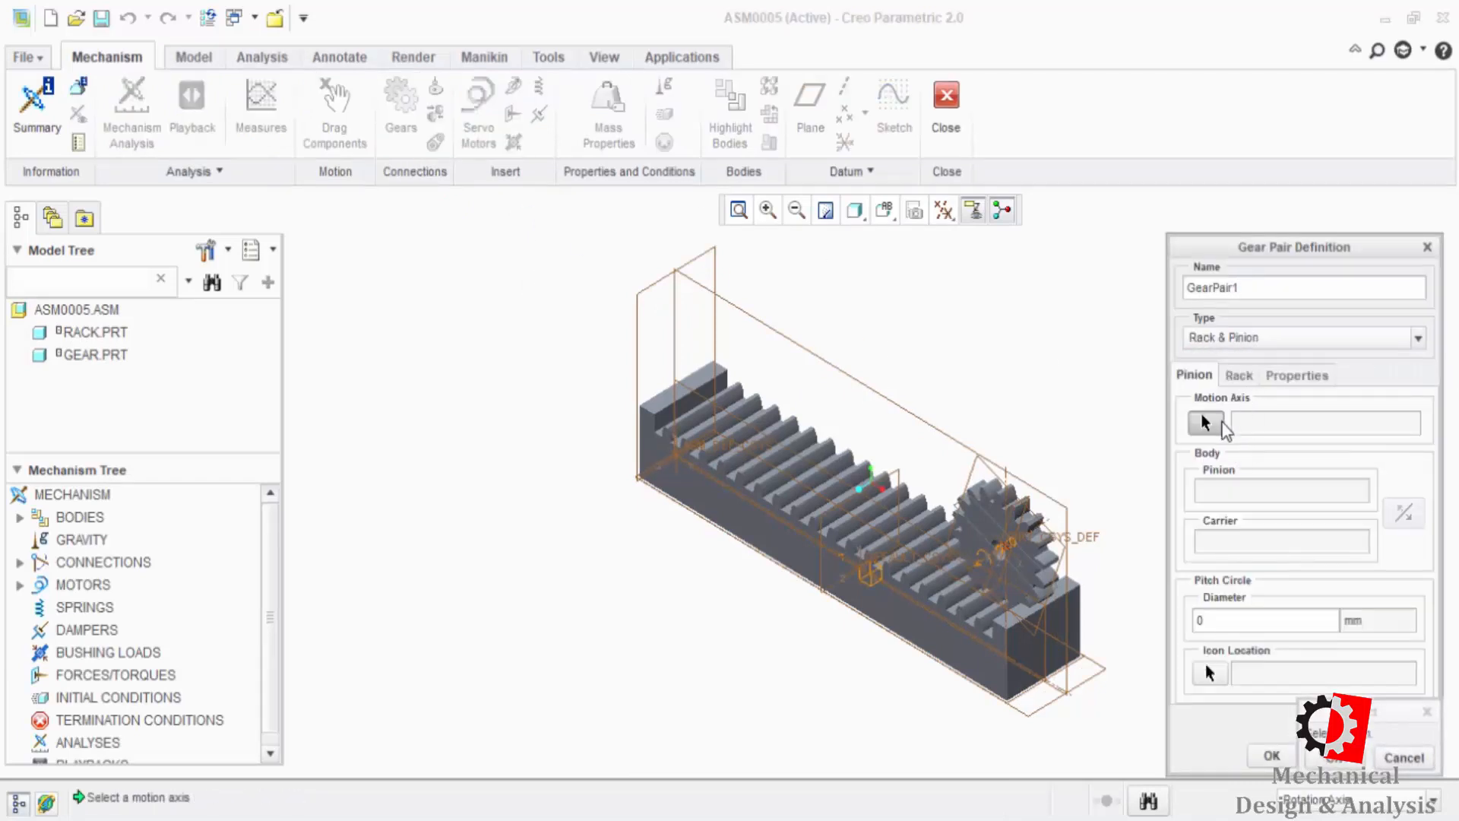
pyautogui.click(991, 550)
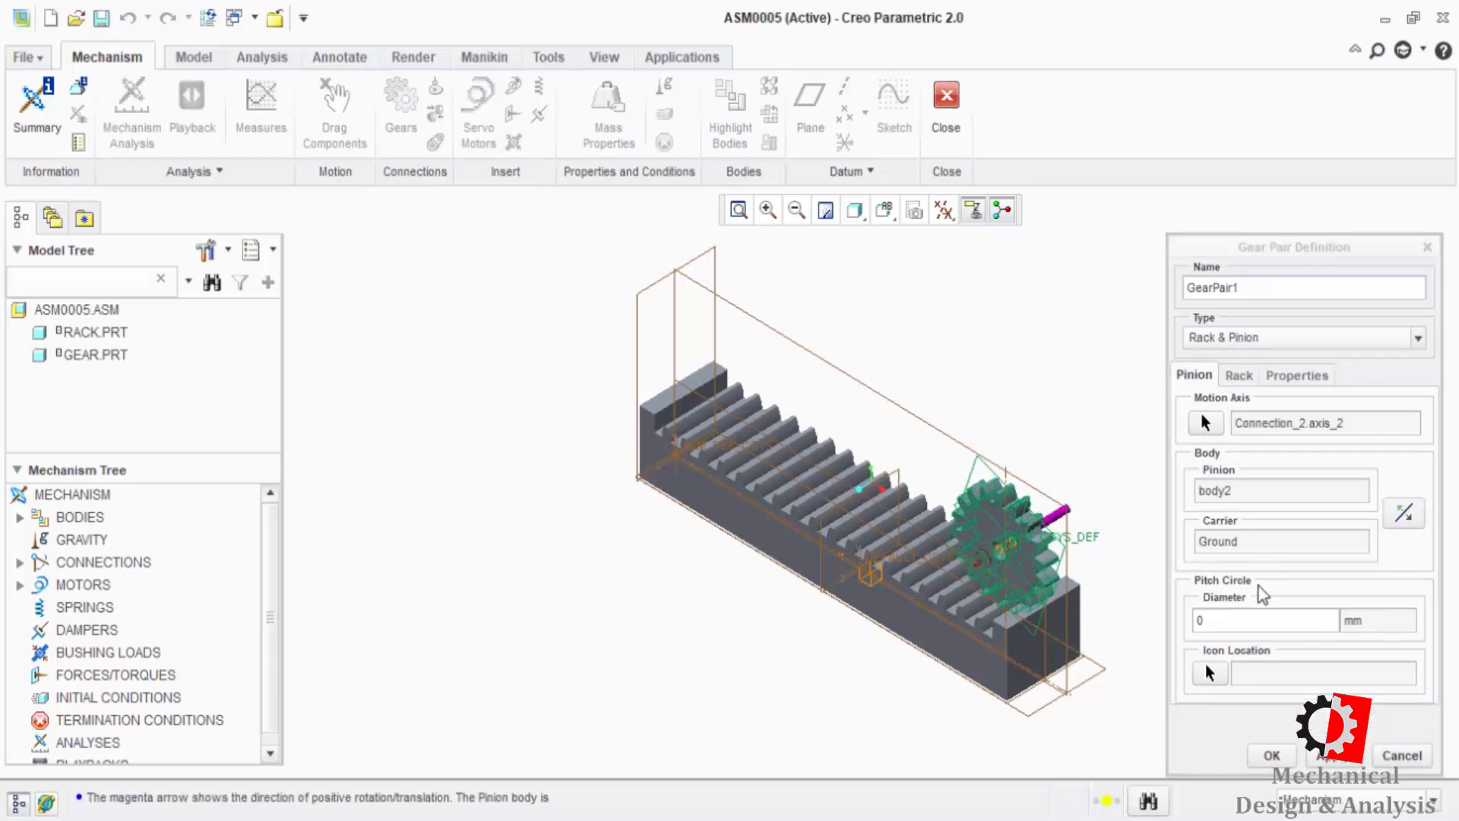
pyautogui.click(1241, 620)
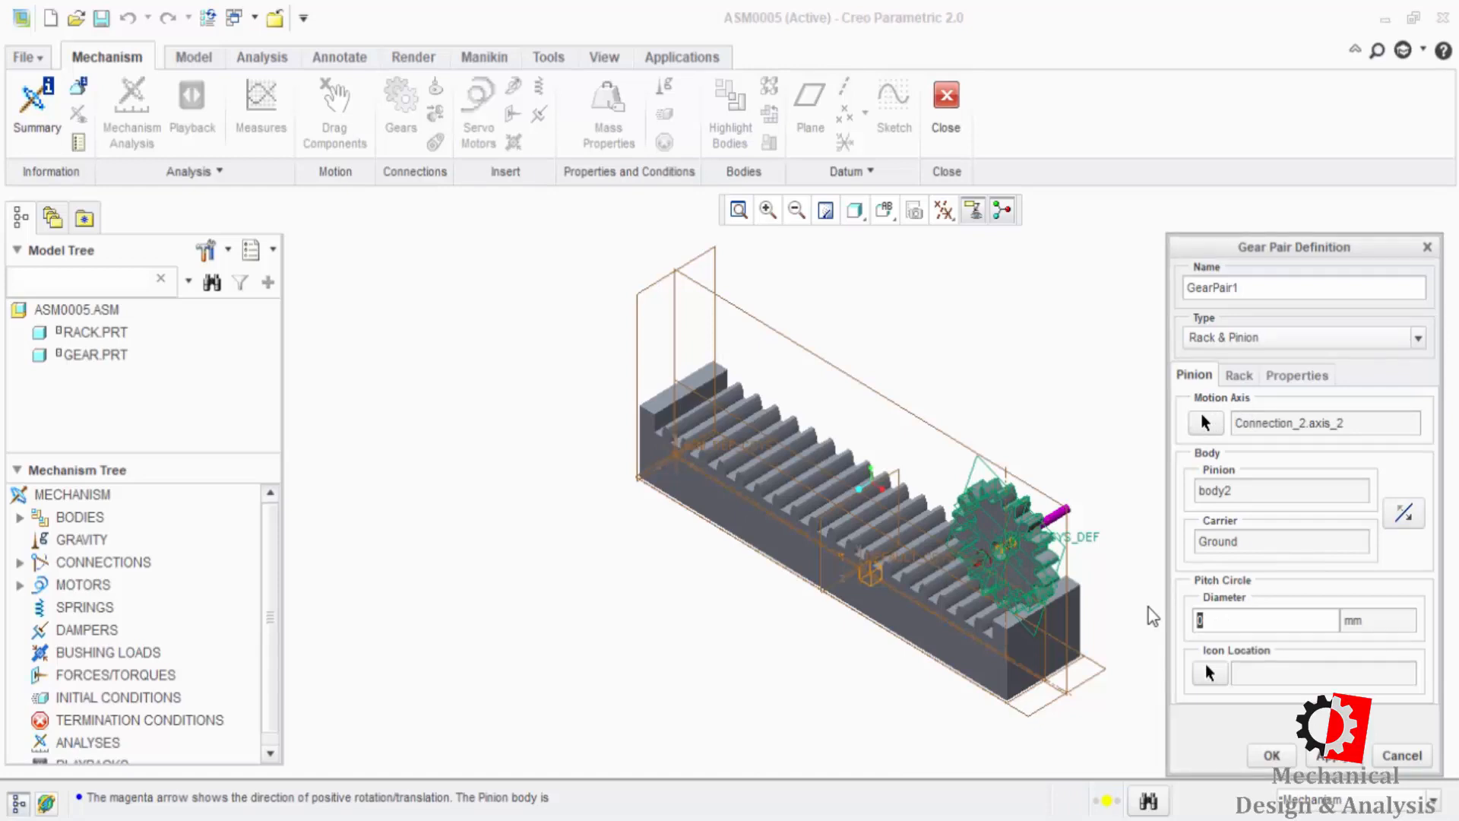
pyautogui.write('56')
# - Assign the rack's slider translation axis as the rack motion axis and finish the gear pair
pyautogui.click(1239, 375)
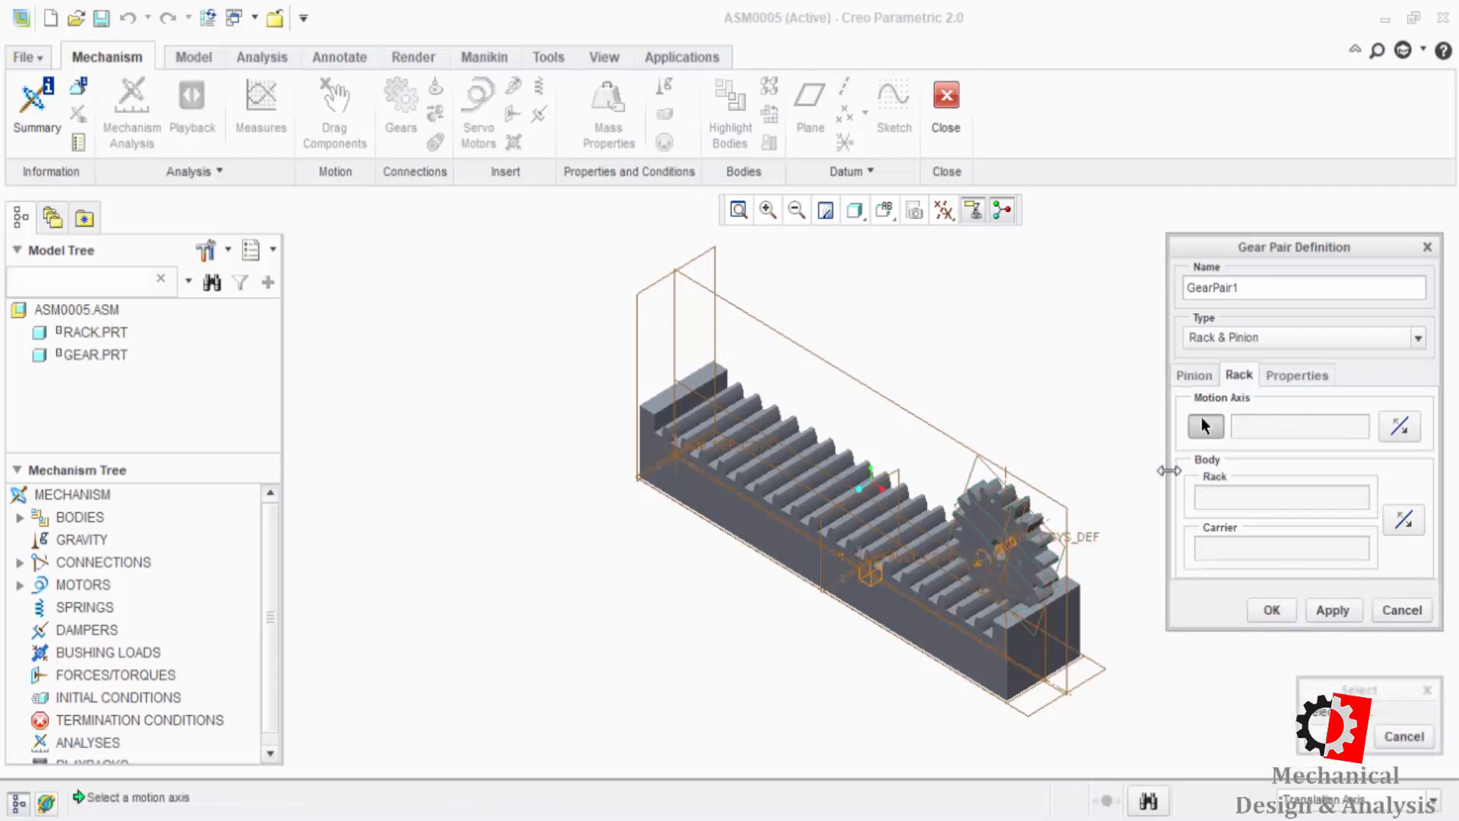
pyautogui.click(854, 567)
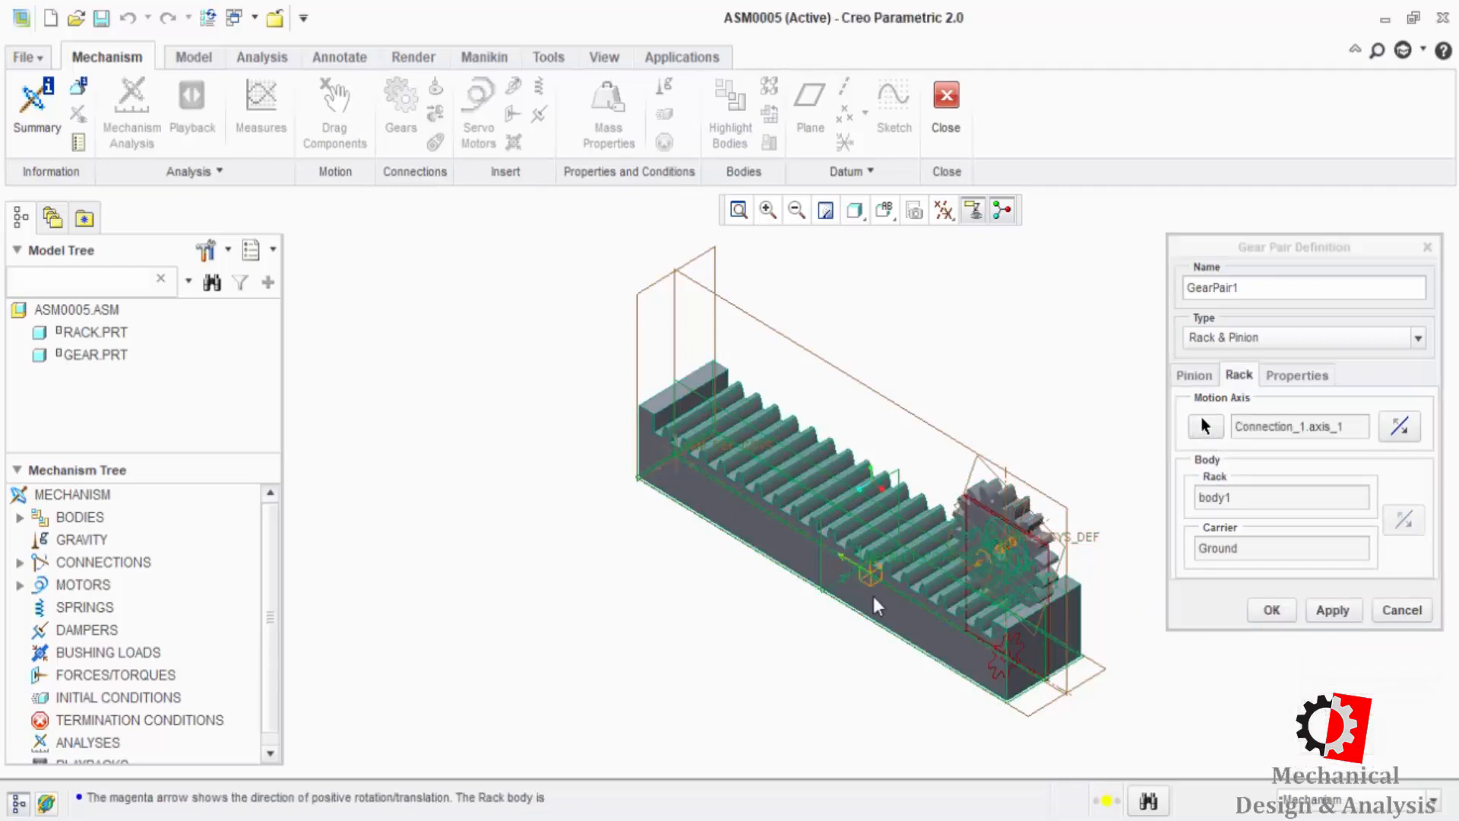
pyautogui.click(1297, 375)
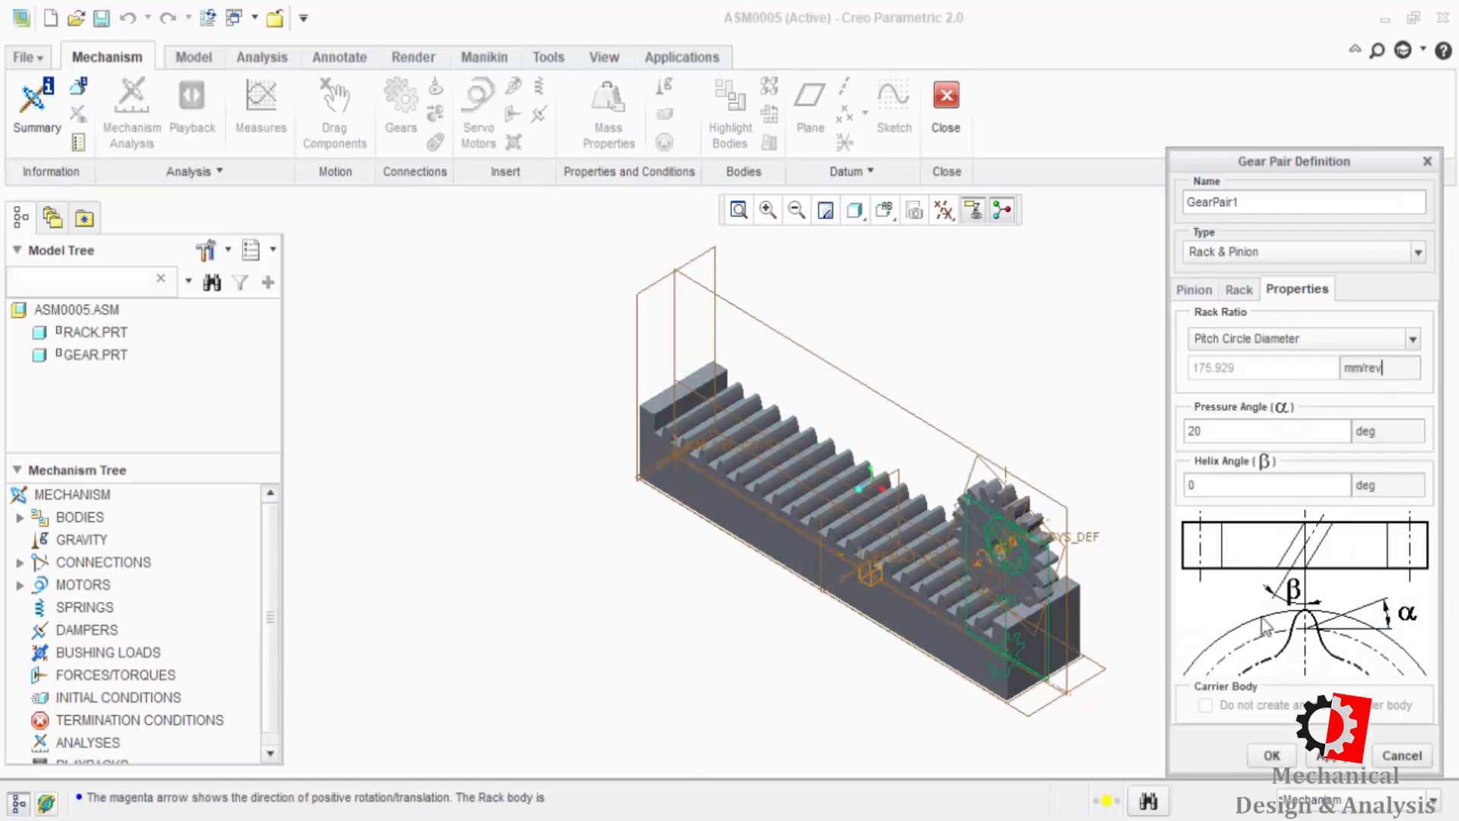
pyautogui.click(1268, 757)
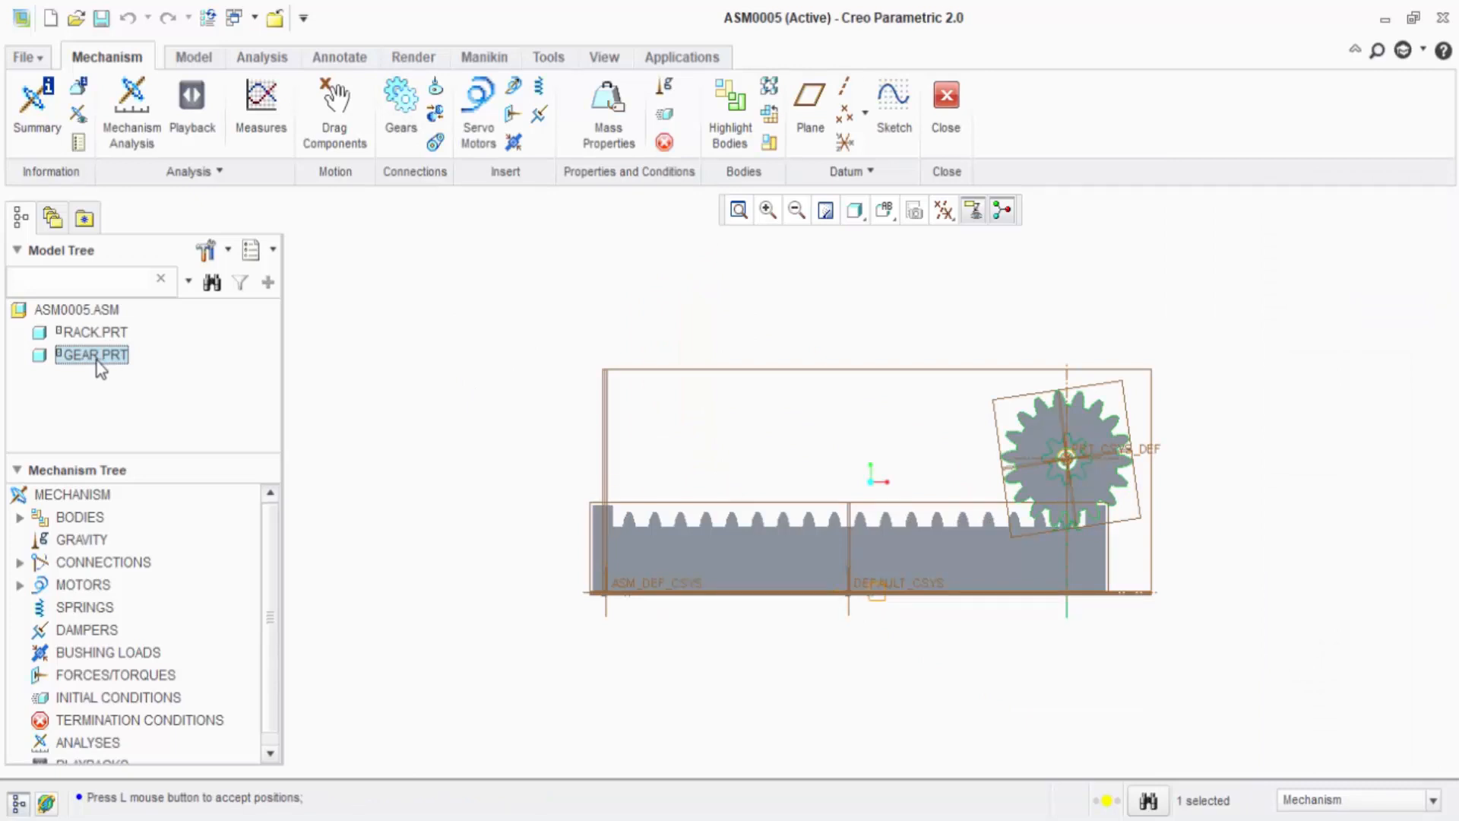
# - Reopen the gear's placement definition to check its cylinder connection and accept it
pyautogui.rightClick(97, 362)
pyautogui.click(175, 528)
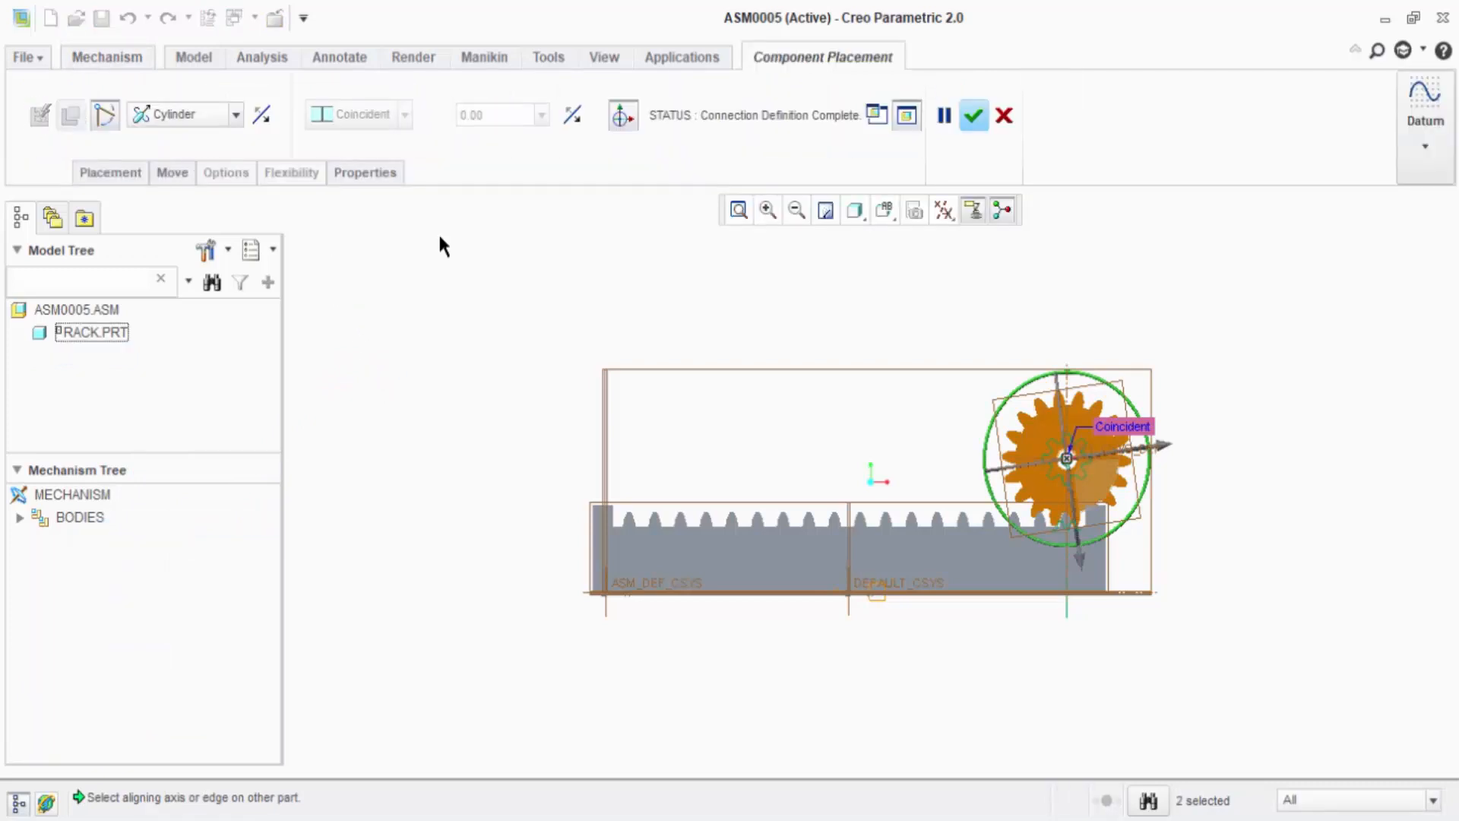
pyautogui.click(974, 115)
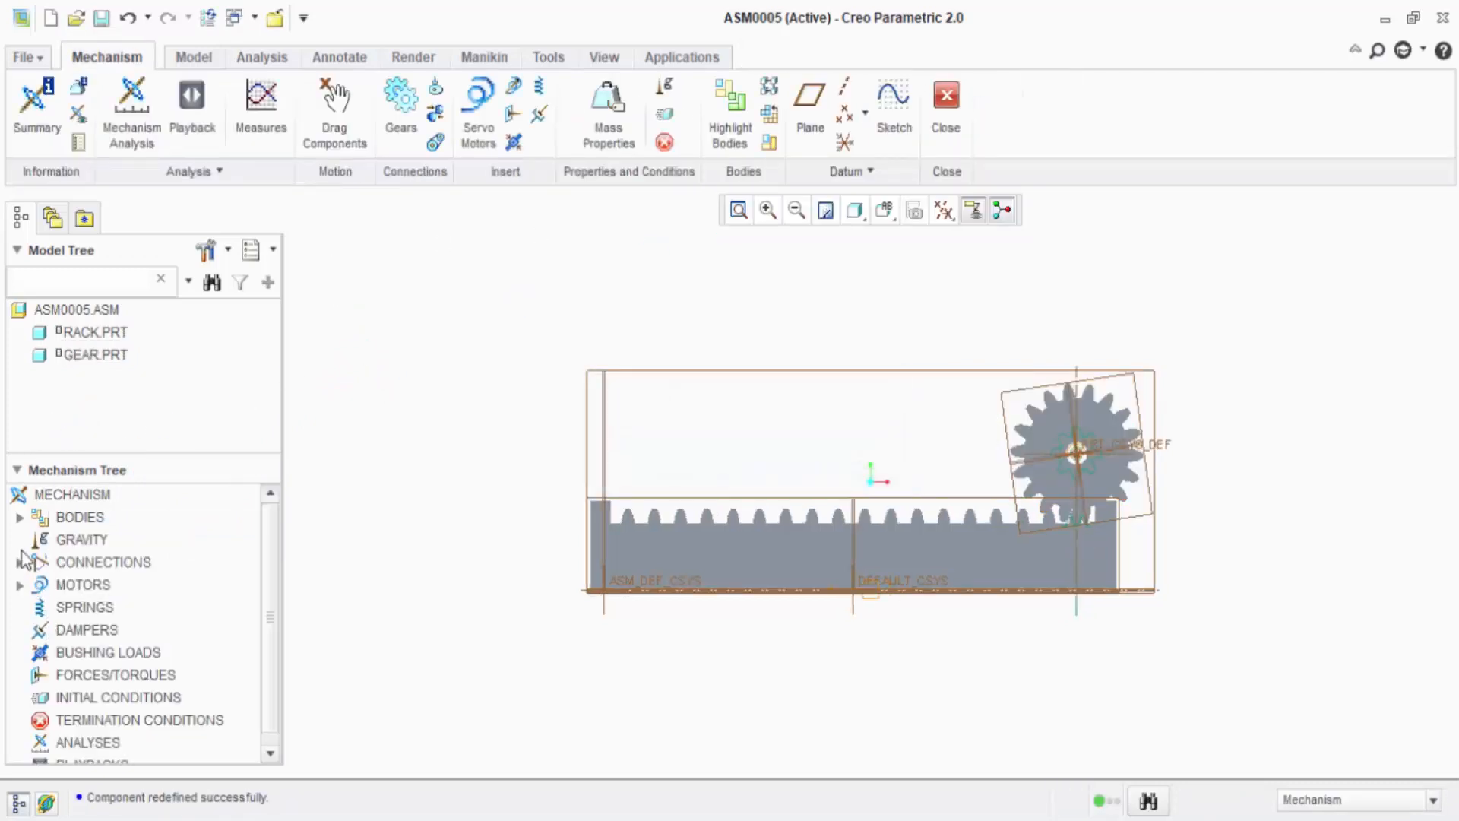
# - Reopen the rack and pinion gear pair's definition and review its pinion and rack settings
pyautogui.click(20, 562)
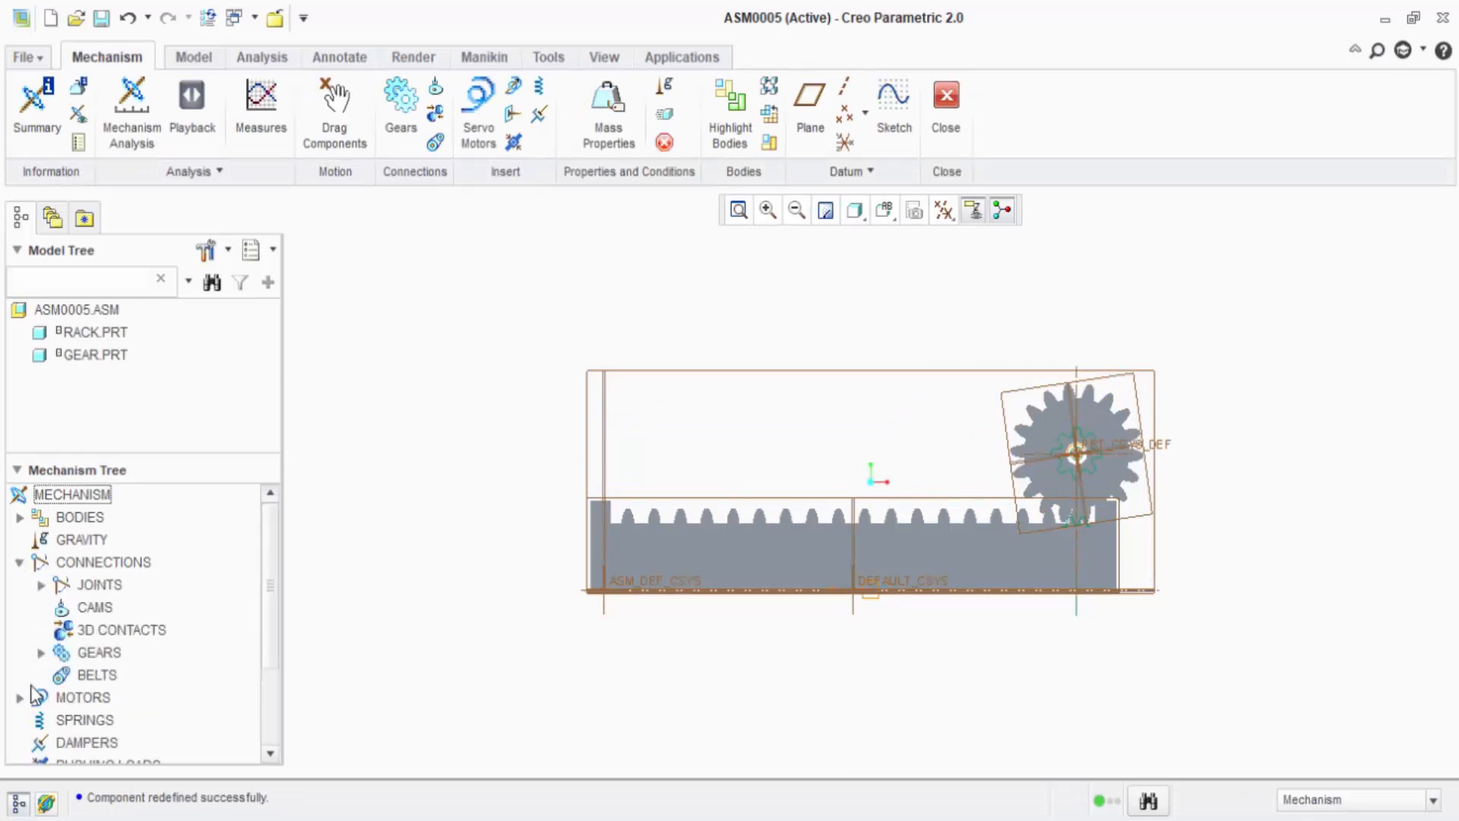
pyautogui.click(42, 652)
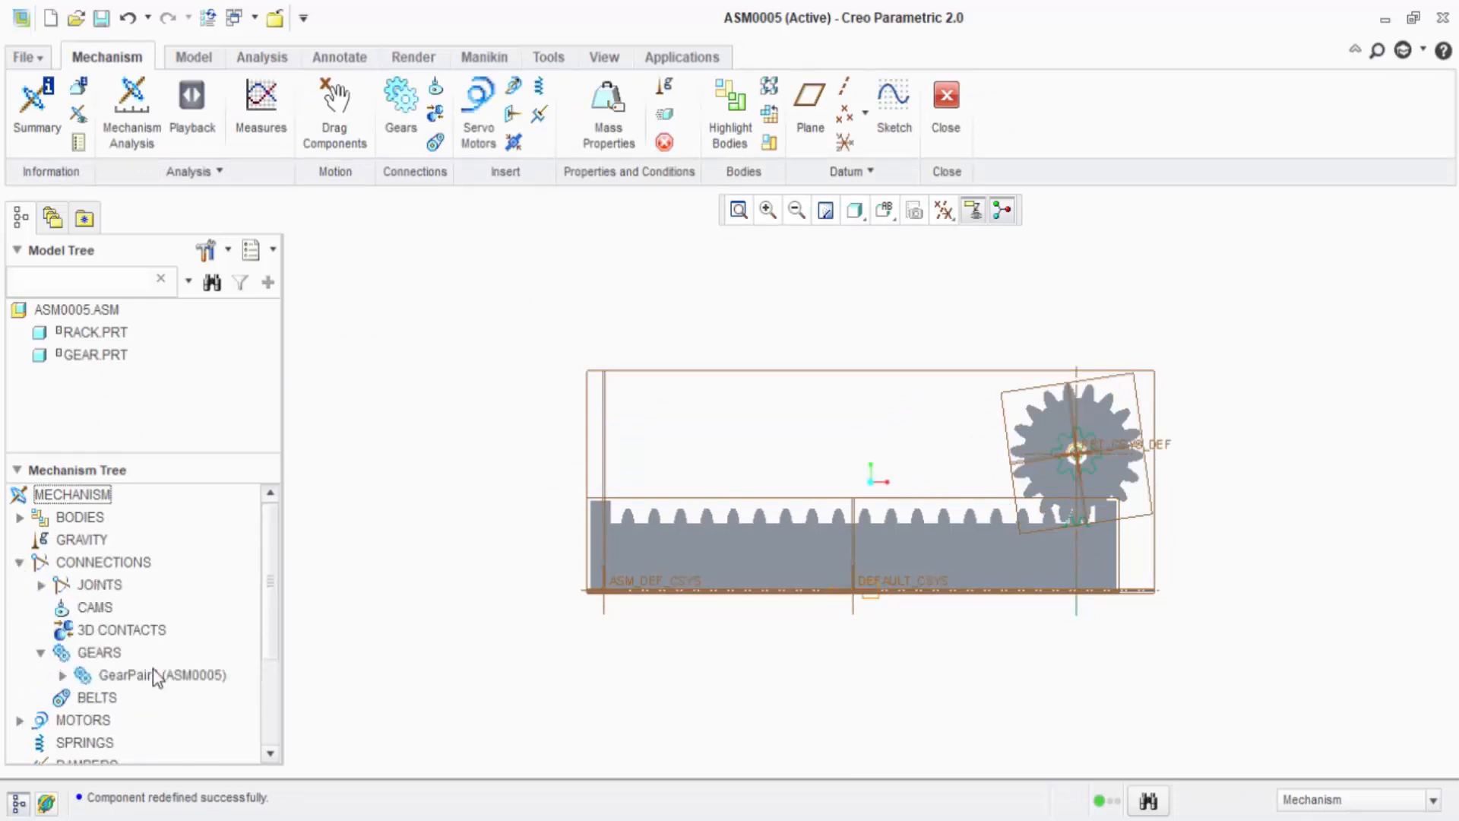
pyautogui.click(153, 676)
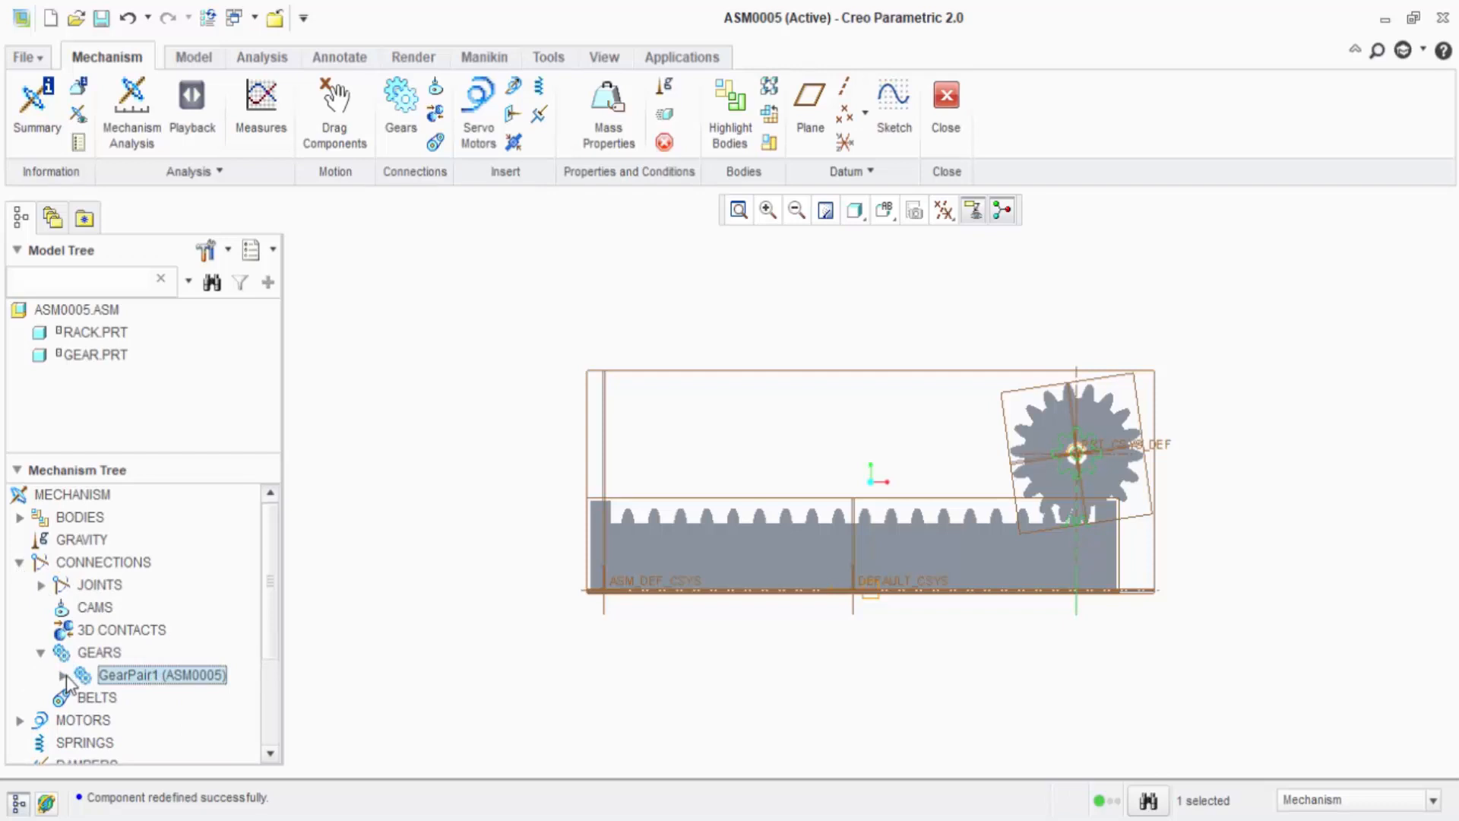
pyautogui.click(64, 675)
pyautogui.rightClick(175, 688)
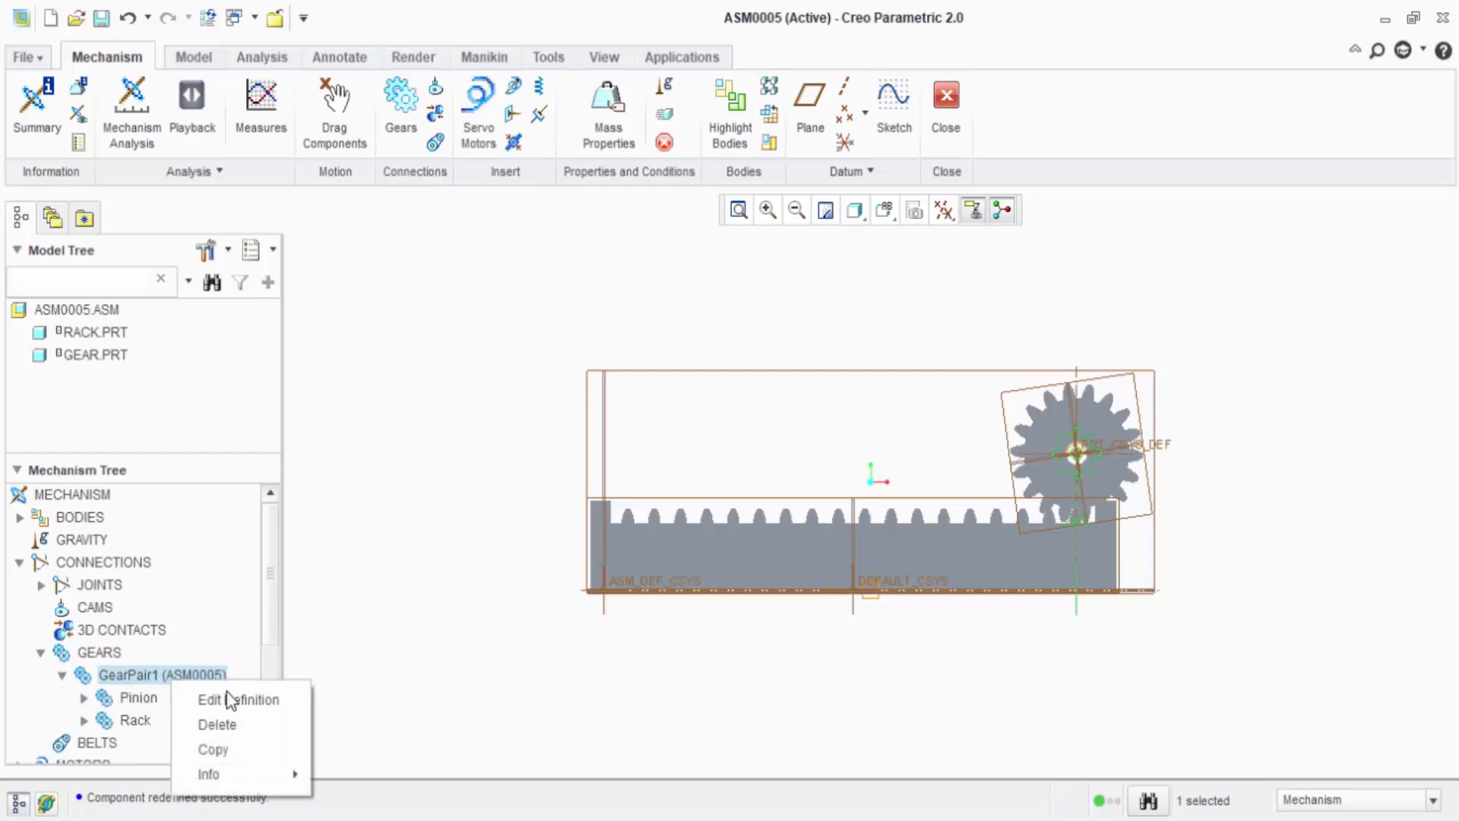
pyautogui.click(232, 697)
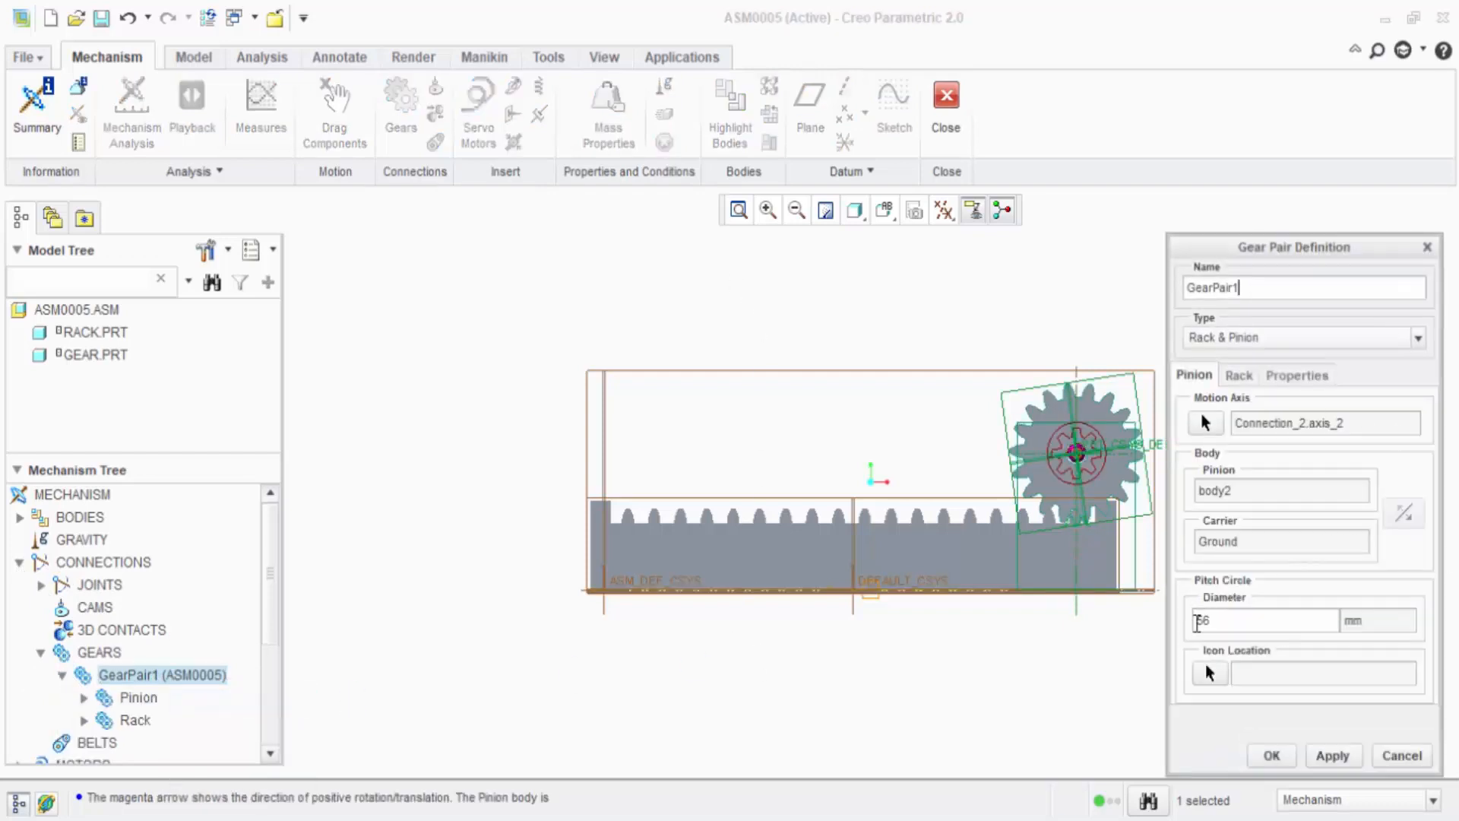
pyautogui.click(1238, 376)
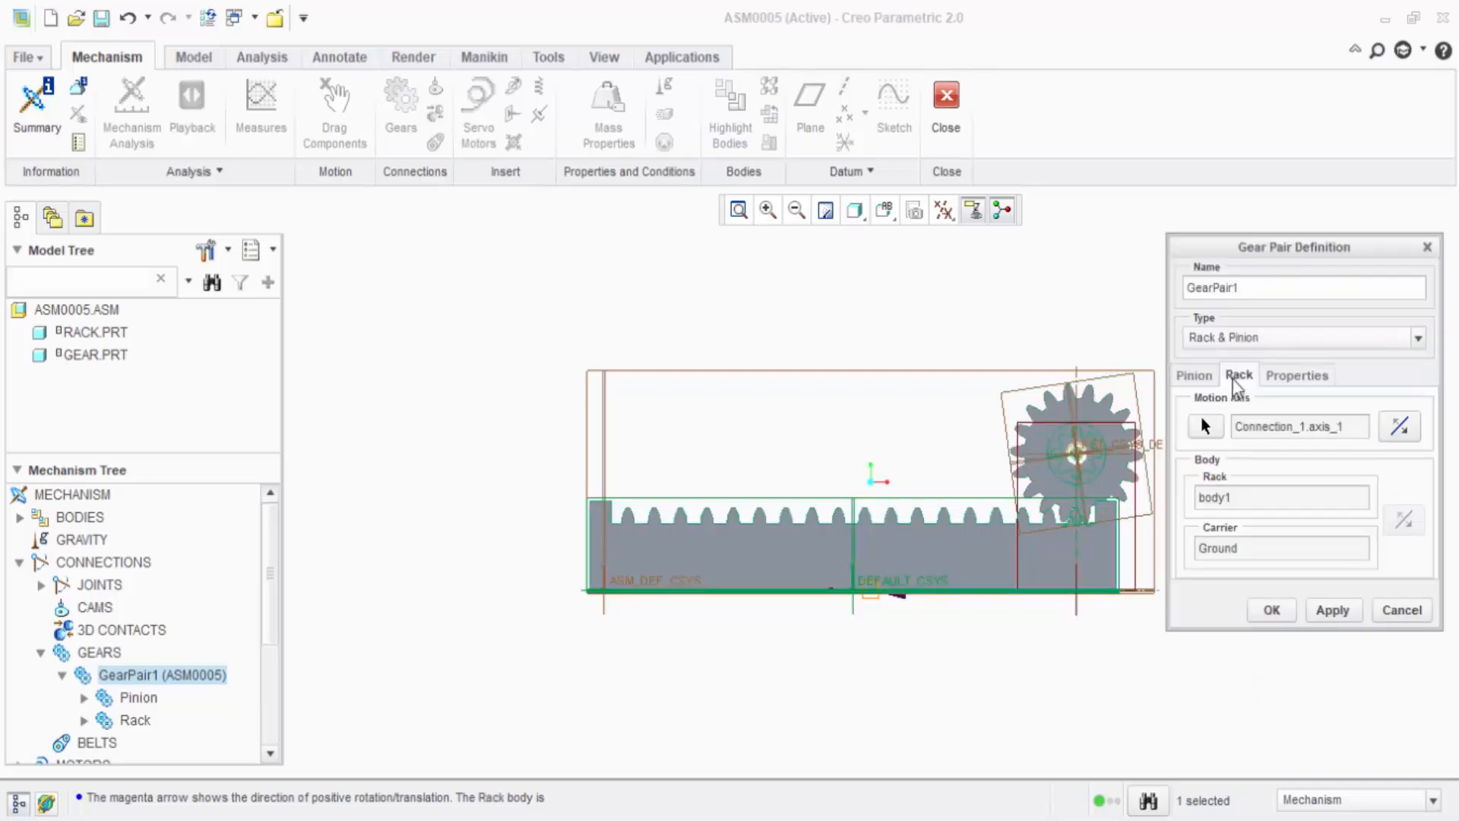
pyautogui.click(1194, 376)
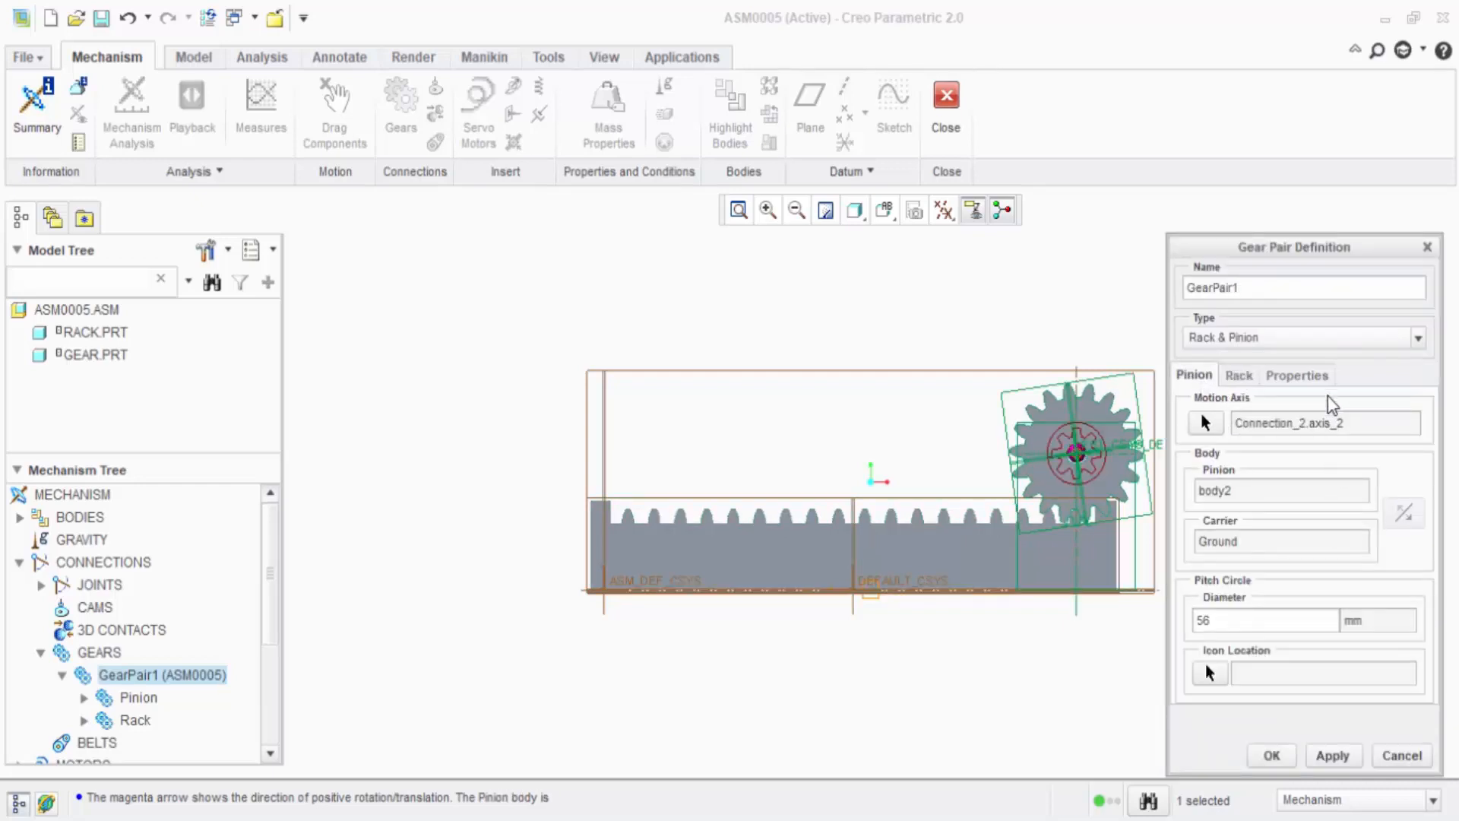
pyautogui.click(1239, 376)
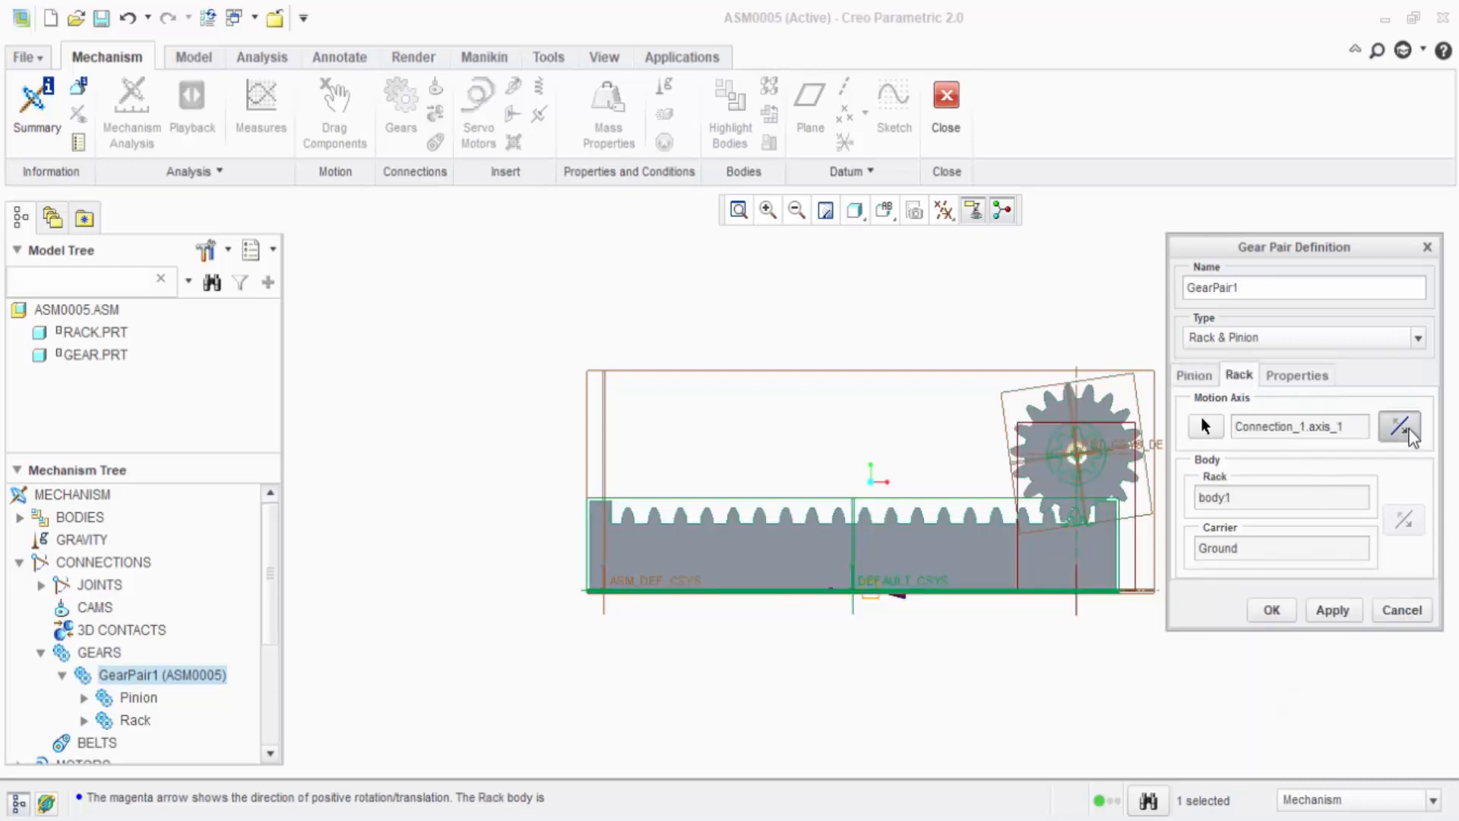
pyautogui.click(1272, 610)
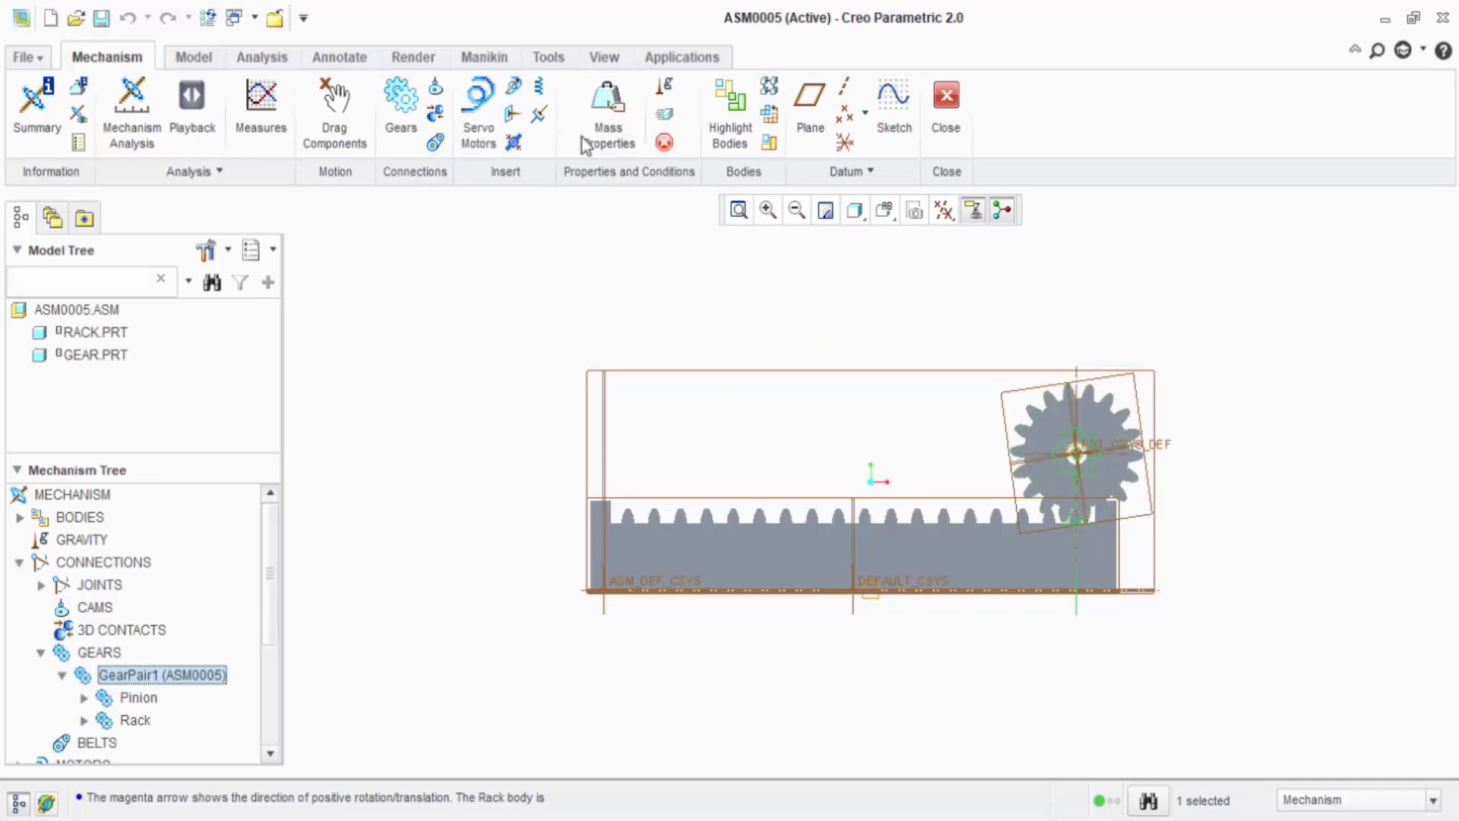
# - Turn the gear counterclockwise with Drag Components so that it drives the rack along its slider
pyautogui.click(327, 114)
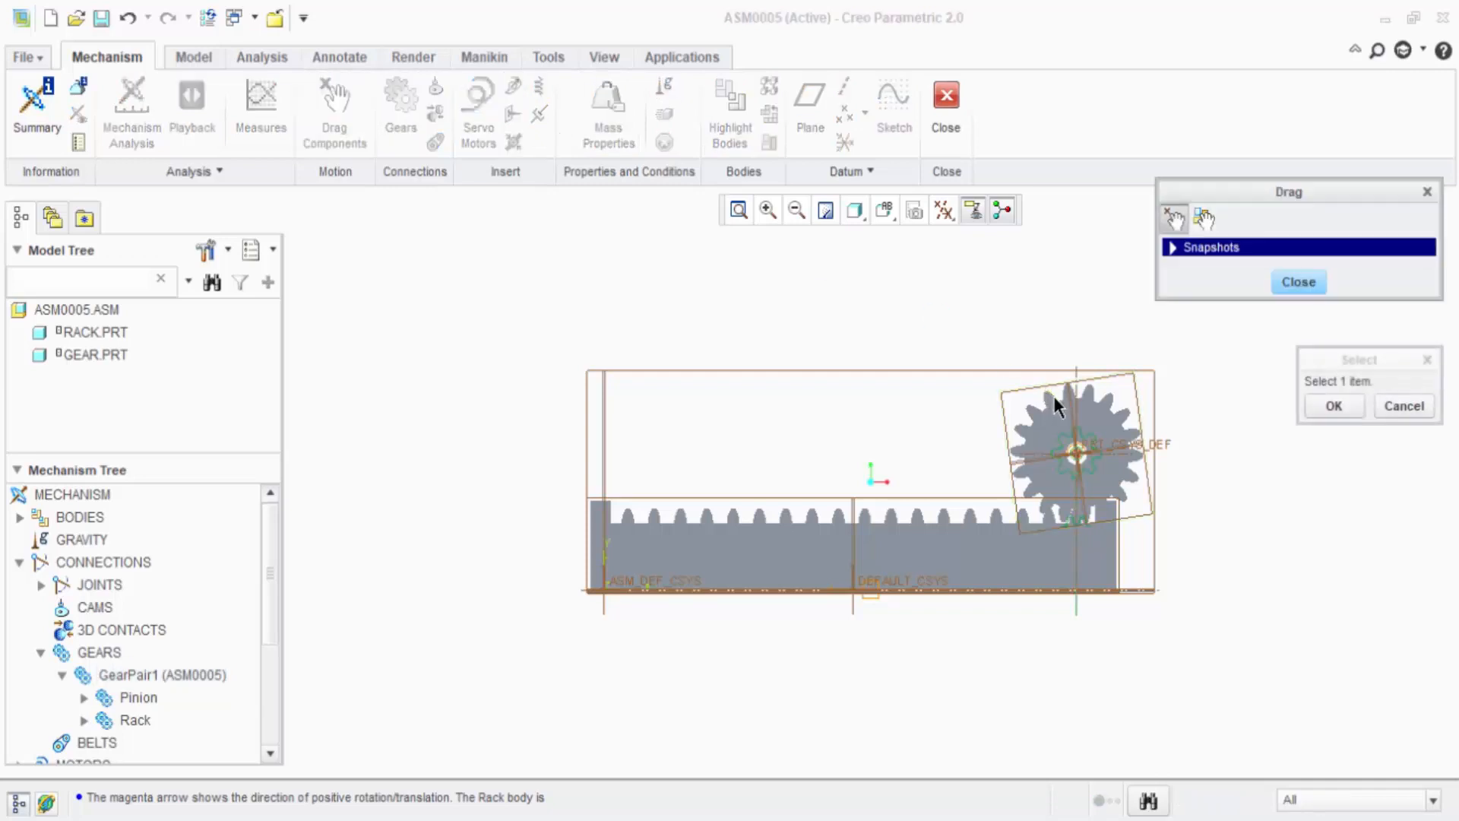
pyautogui.click(1057, 405)
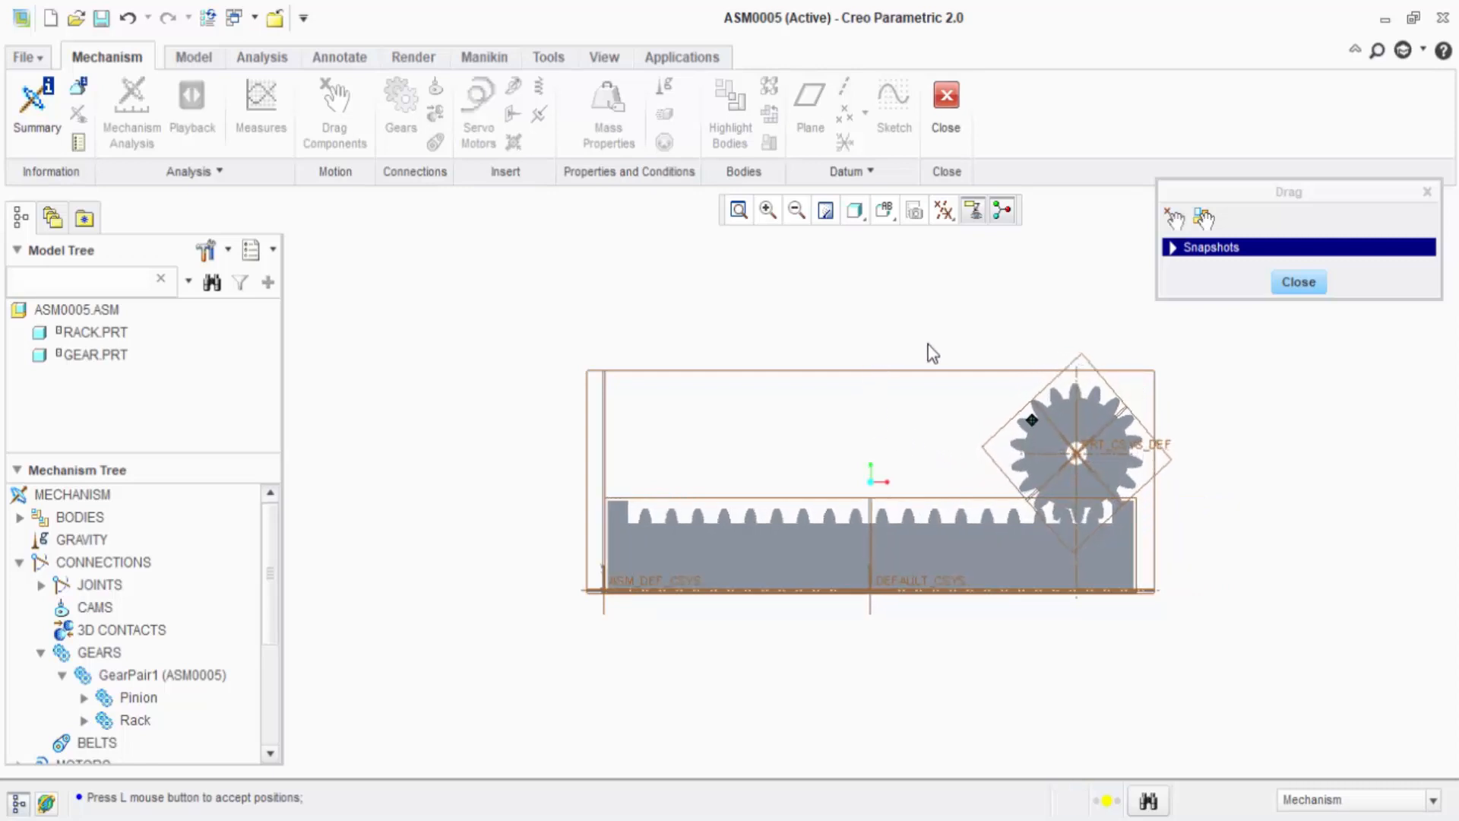
pyautogui.click(894, 353)
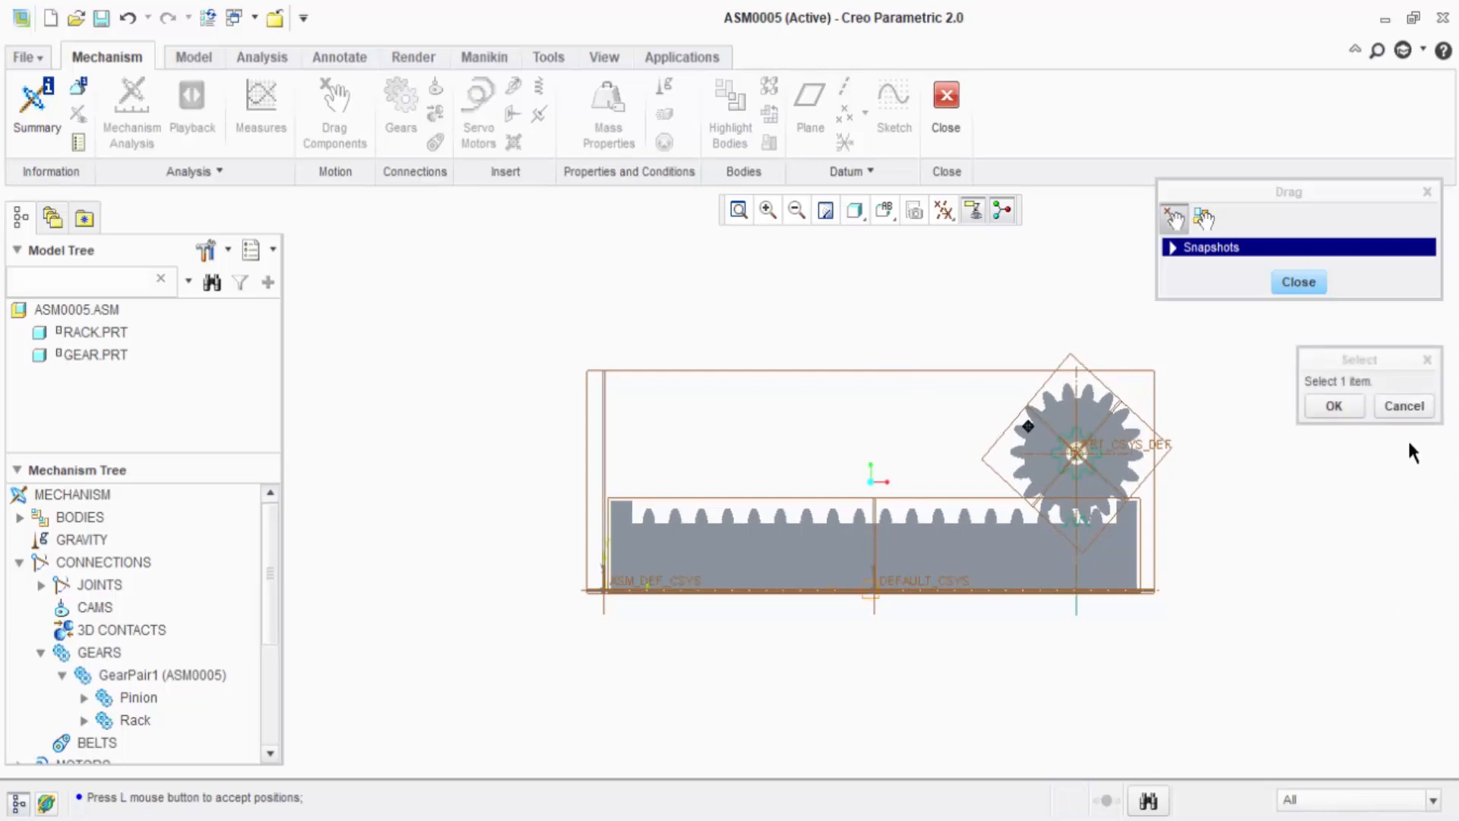
# - Finish dragging components and start a servo motor on the rotation axis of the gear's Connection_2 joint
pyautogui.click(1299, 282)
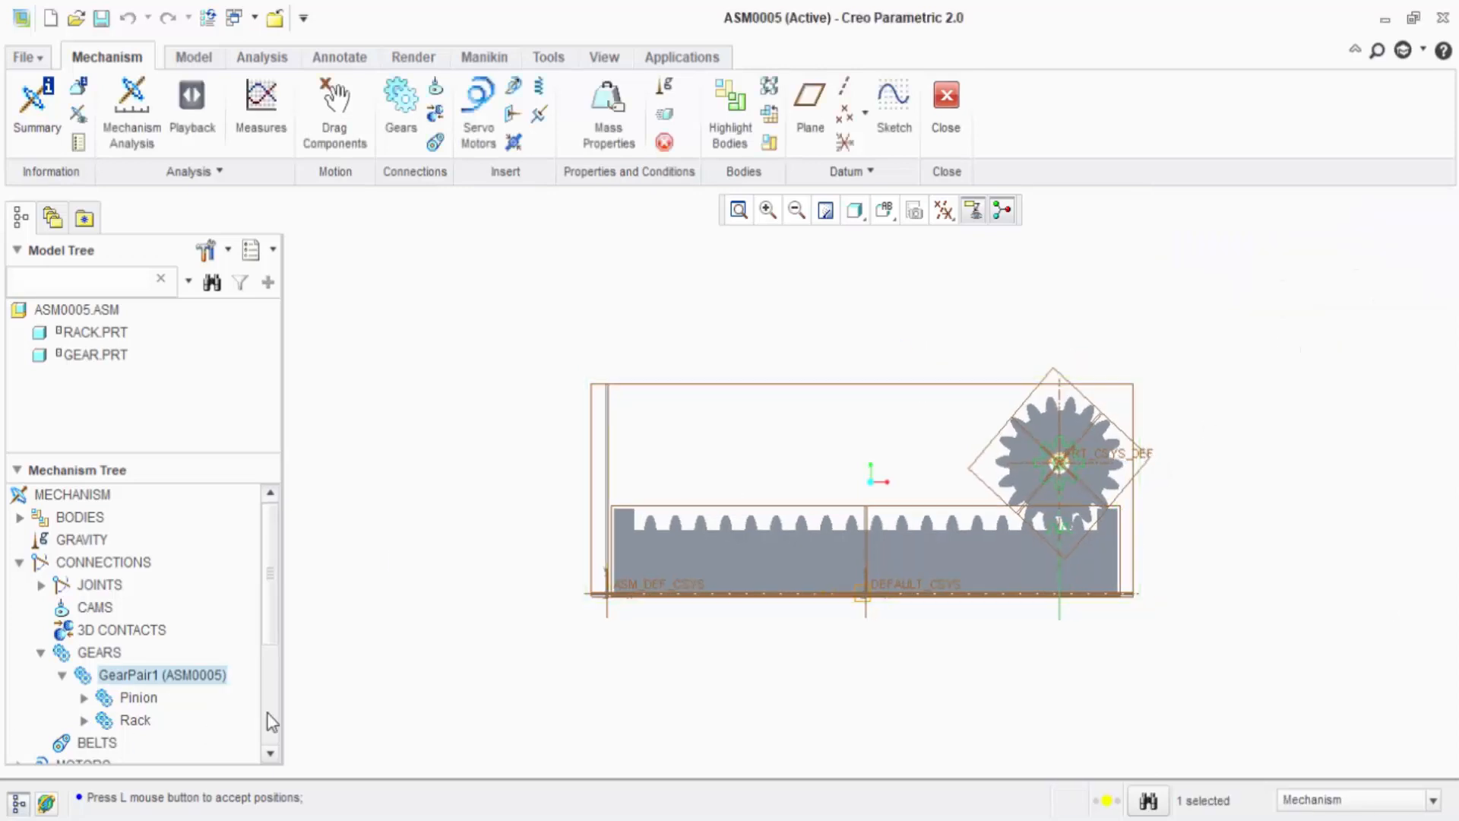
pyautogui.moveTo(274, 571); pyautogui.dragTo(278, 654)
pyautogui.scroll(3, 92, 646)
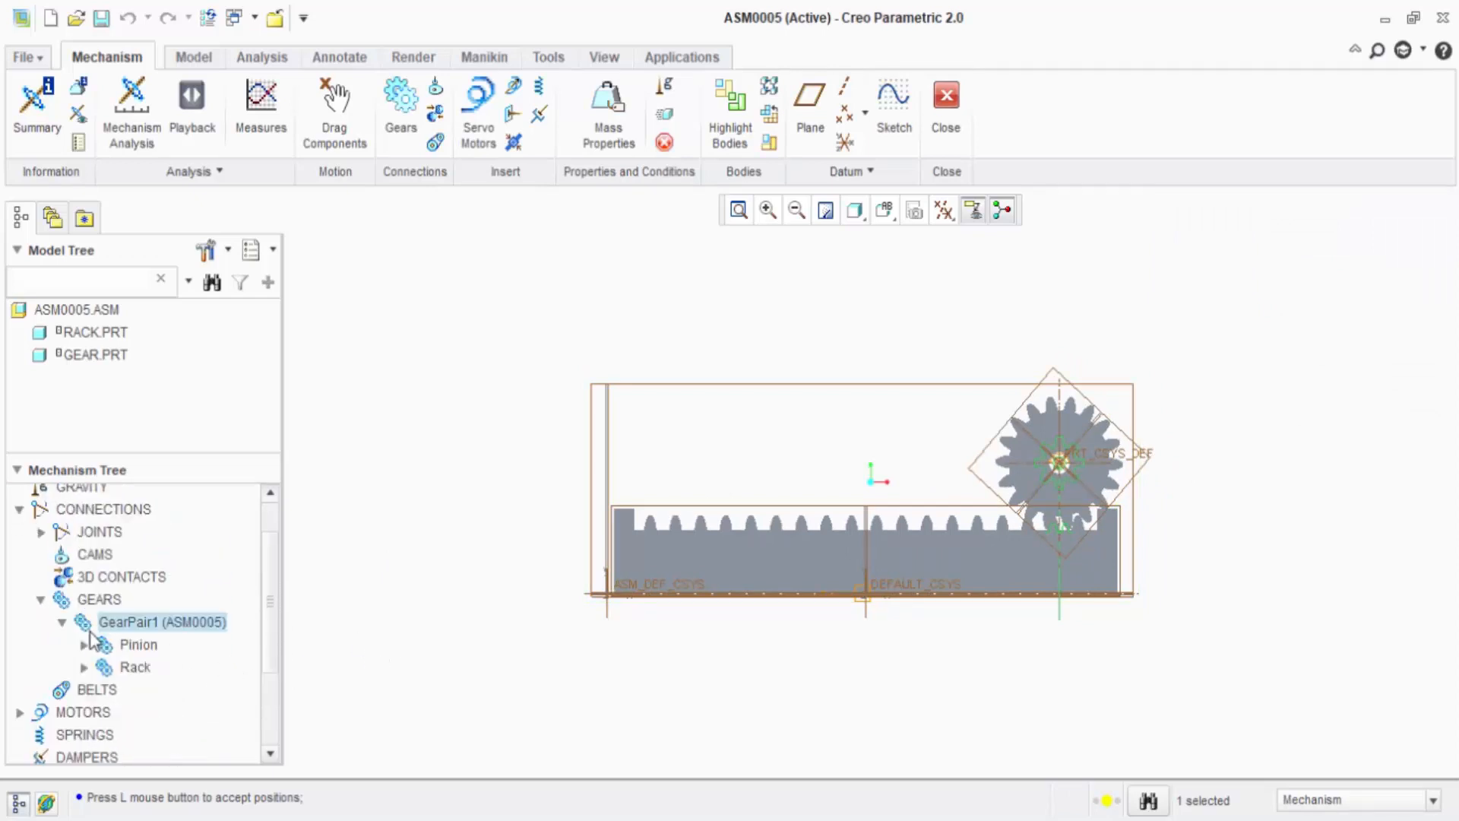
pyautogui.click(42, 585)
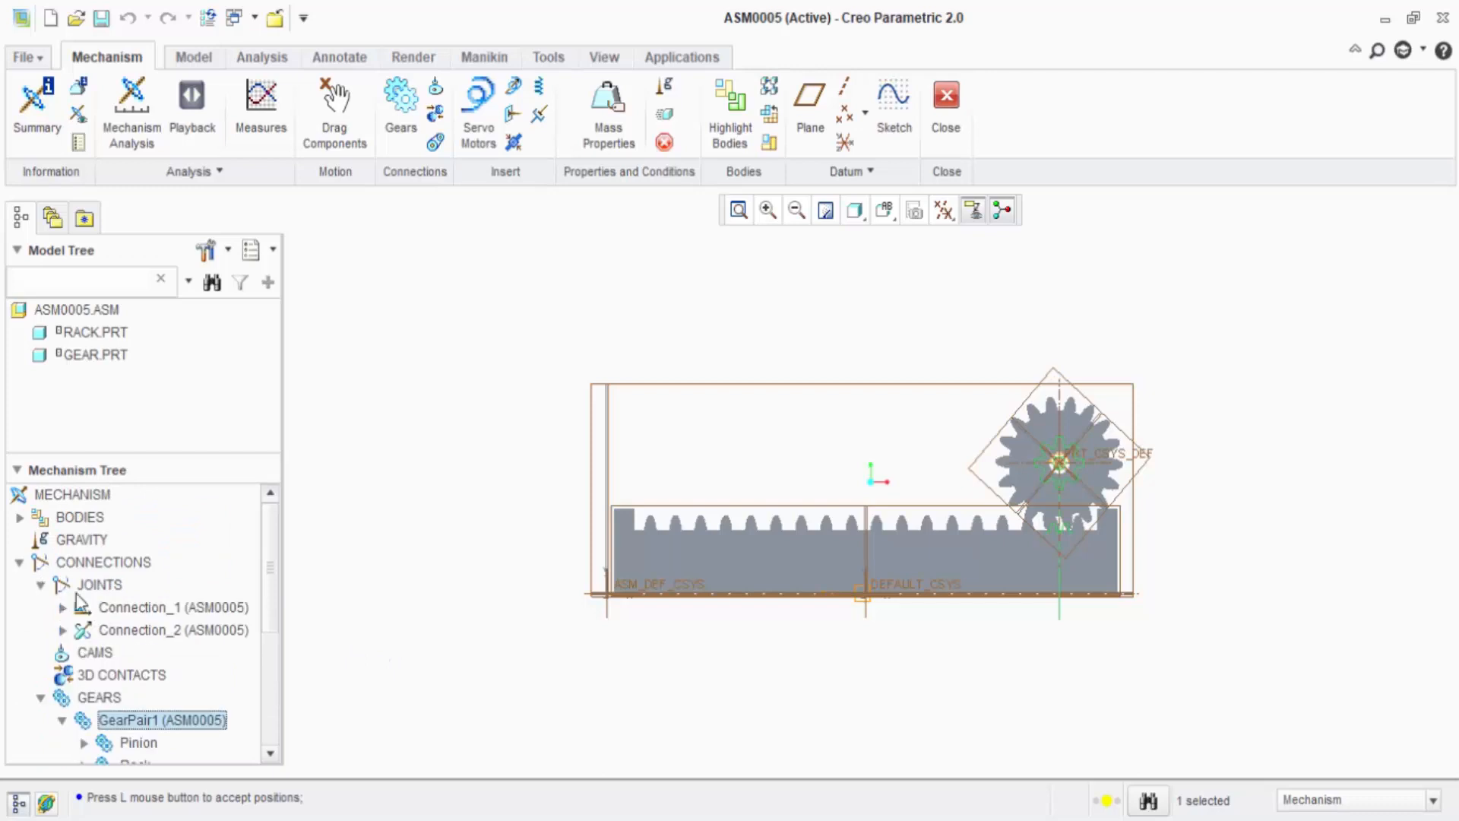
pyautogui.click(91, 608)
pyautogui.click(62, 608)
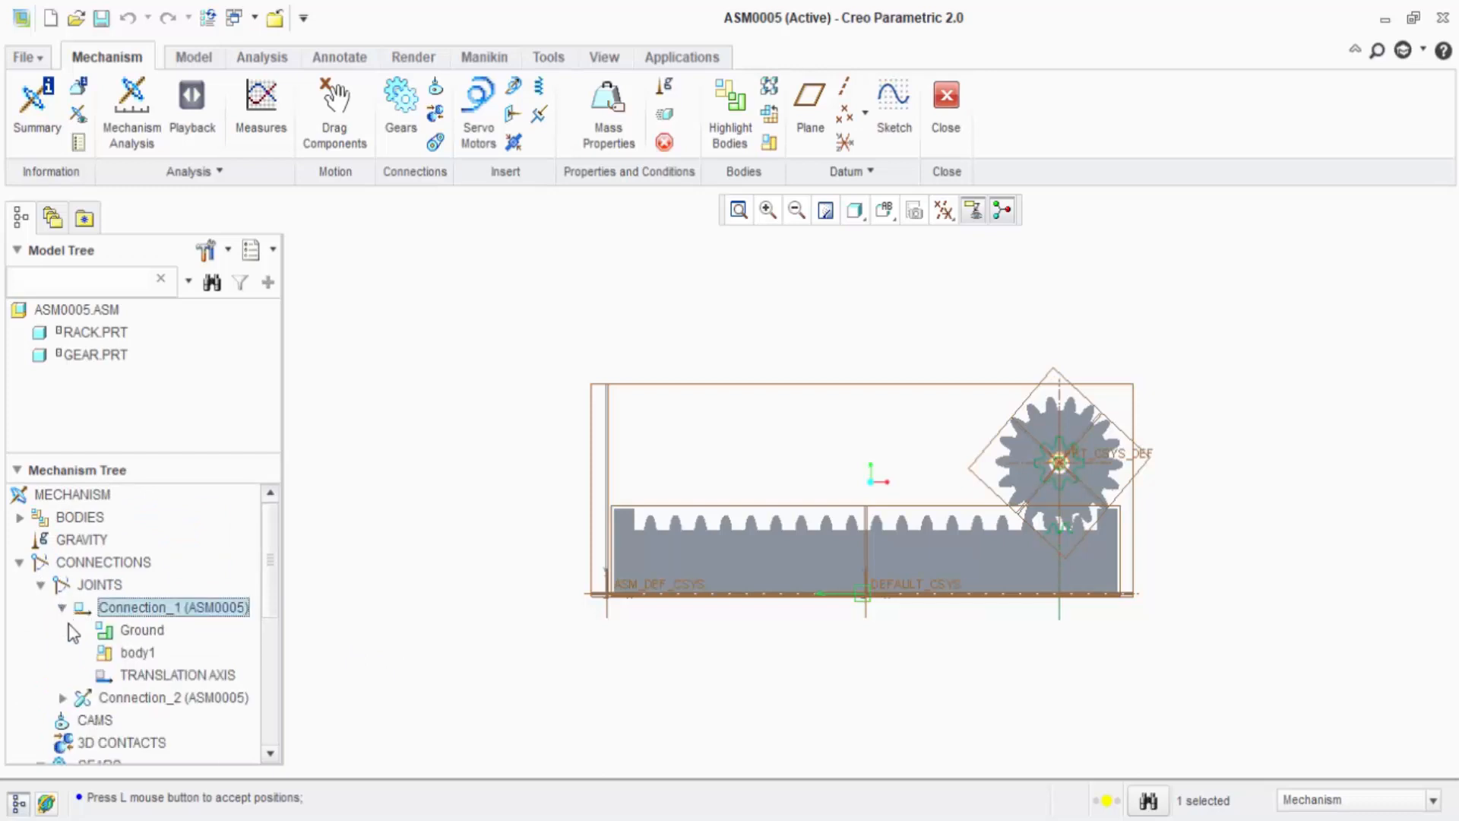
pyautogui.click(62, 698)
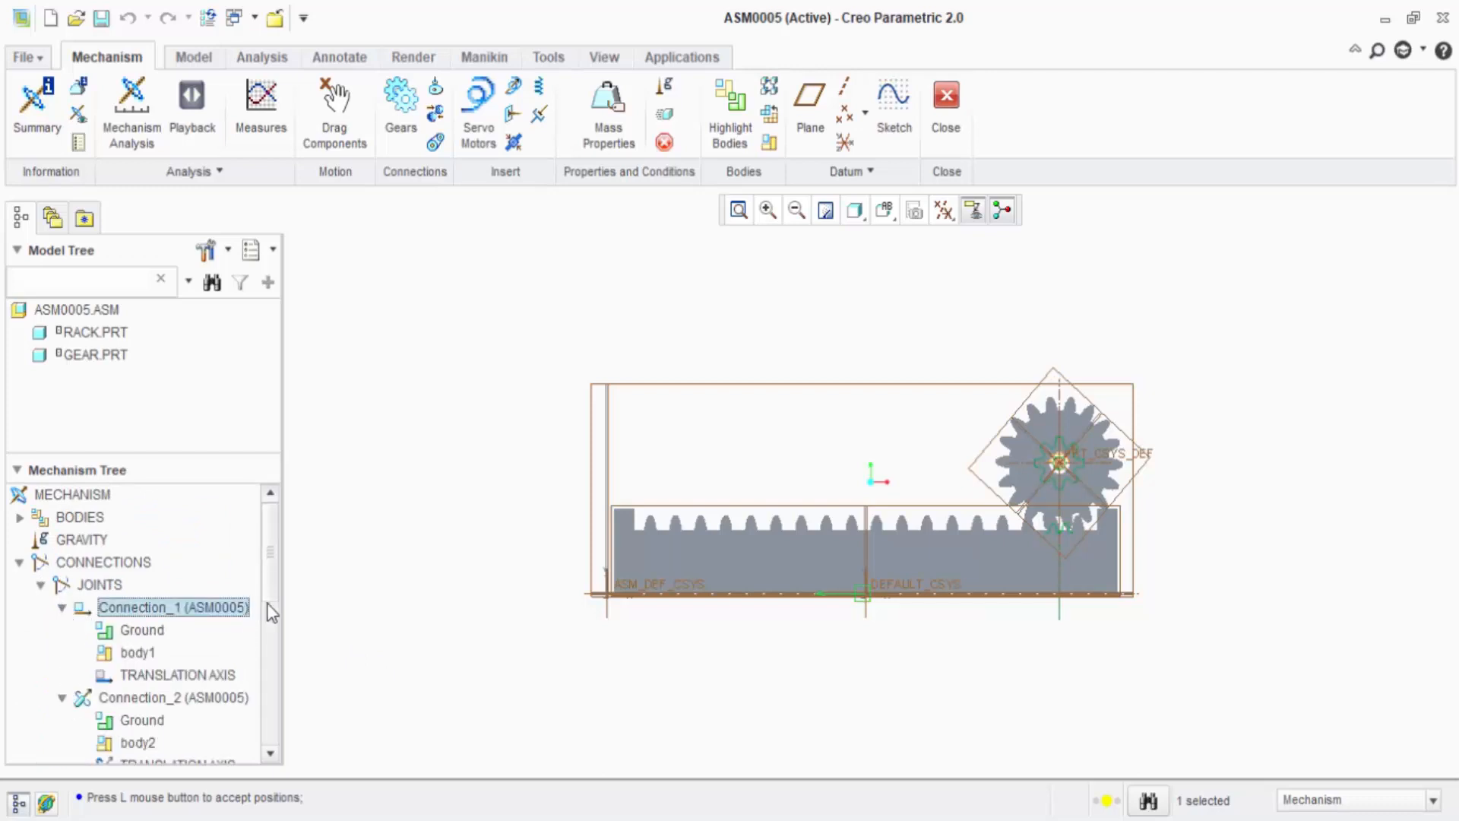
pyautogui.scroll(-3, 271, 602)
pyautogui.click(199, 680)
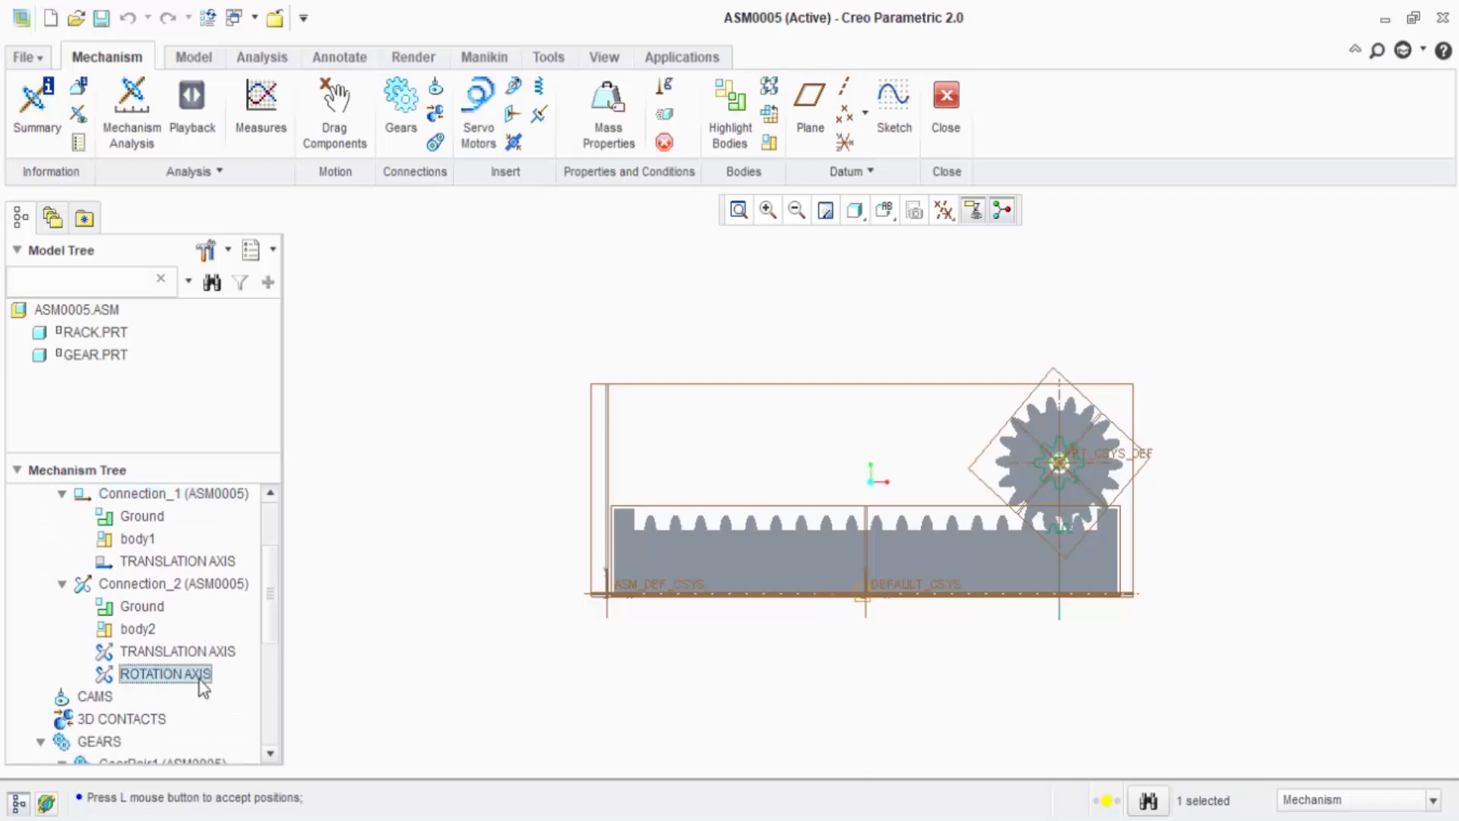
pyautogui.rightClick(199, 680)
pyautogui.click(251, 723)
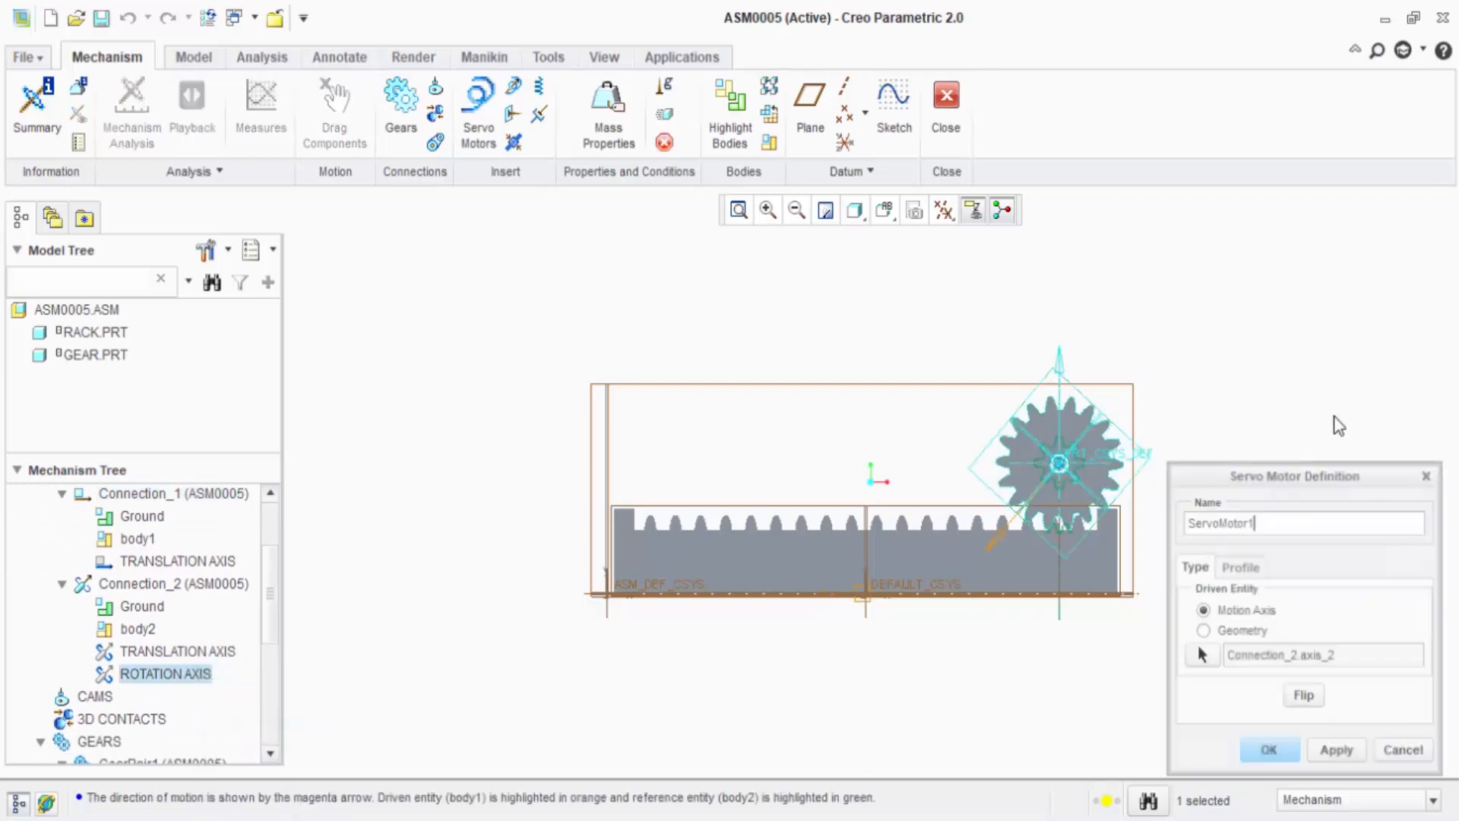
# - Define the servo motor's profile as a constant velocity of 36 deg/sec and accept the motor
pyautogui.click(1254, 564)
pyautogui.click(1275, 522)
pyautogui.click(1283, 563)
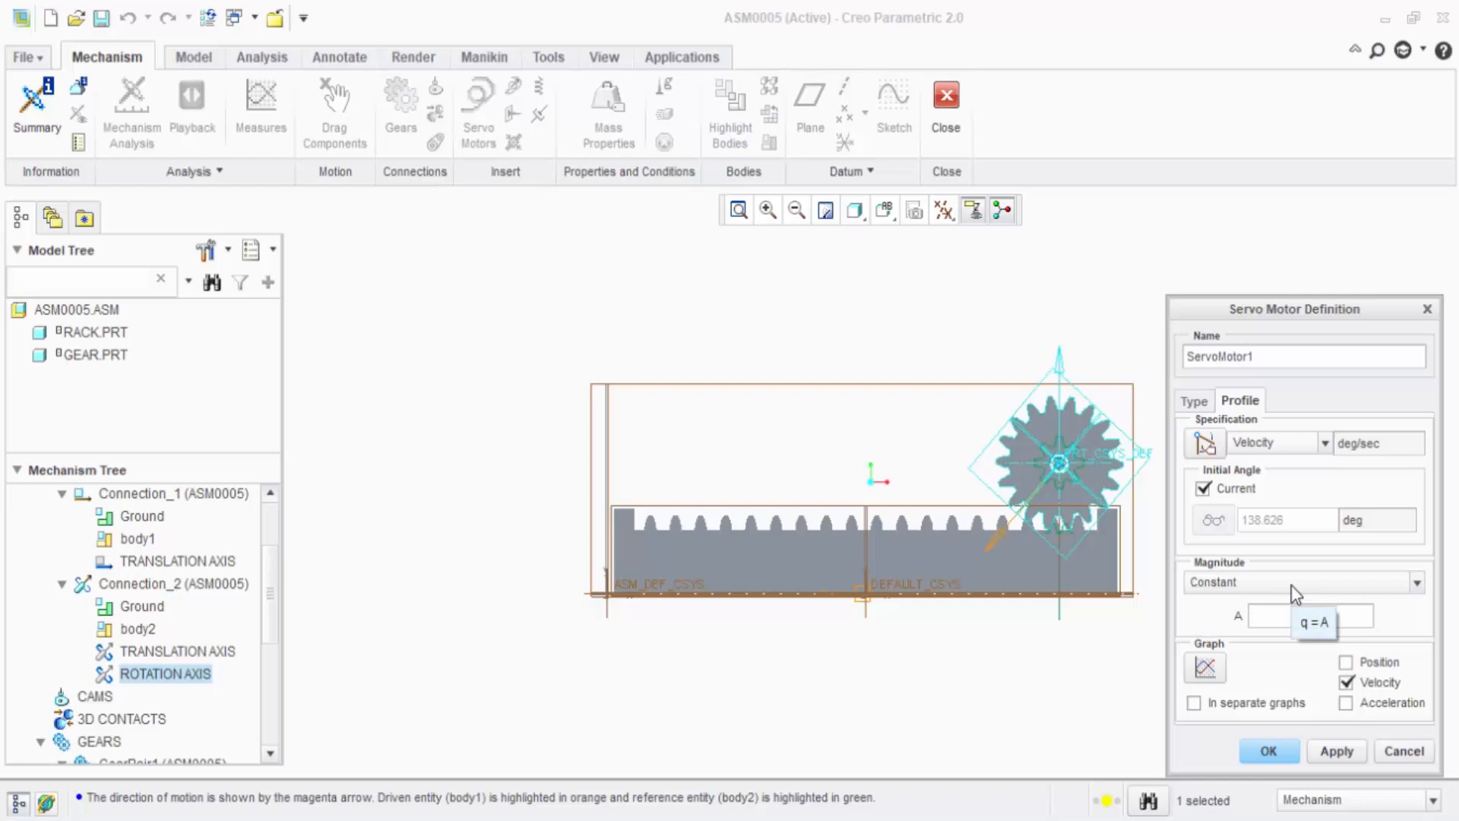
pyautogui.write('36')
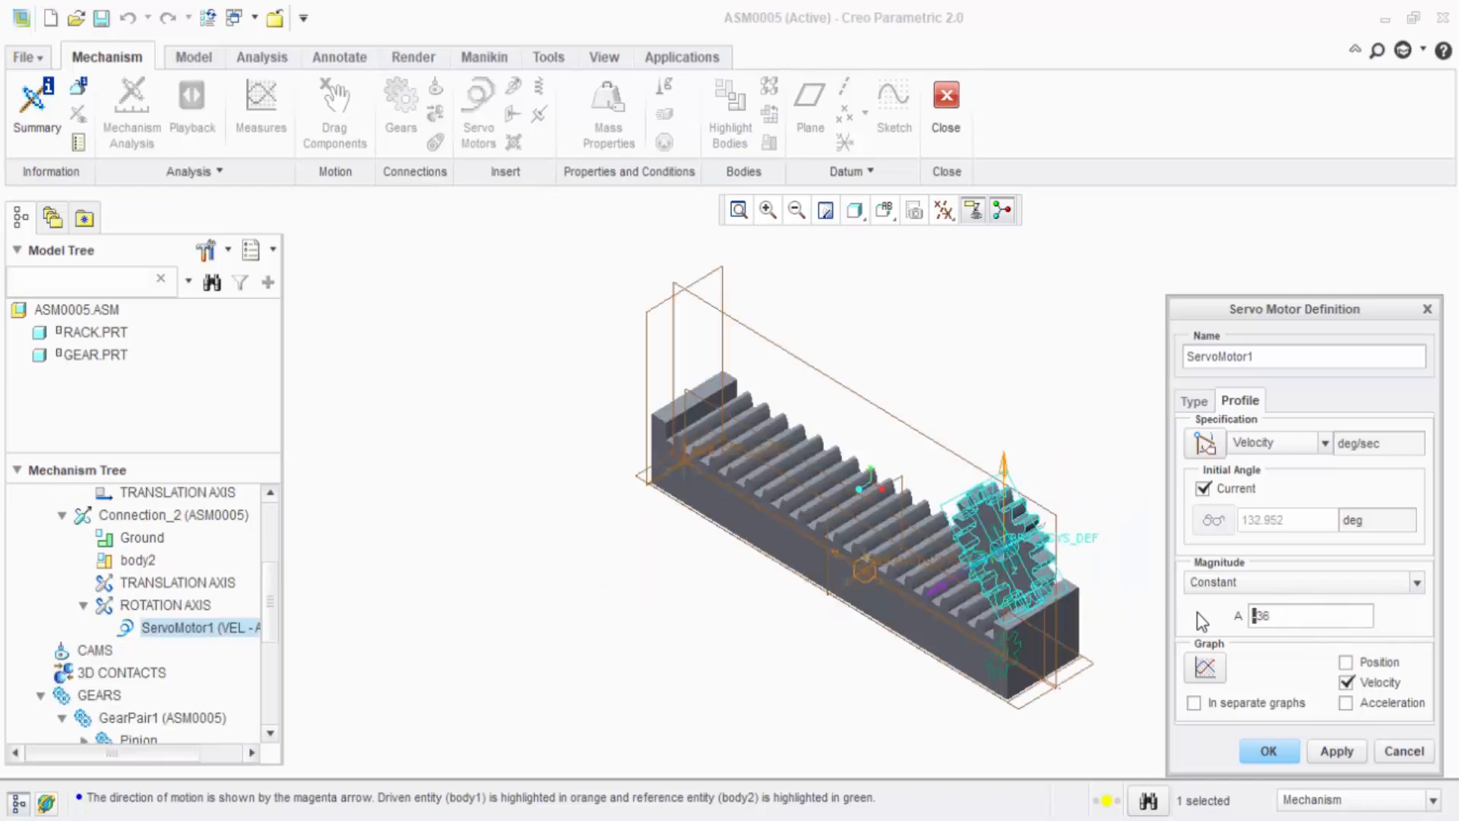
pyautogui.click(1267, 752)
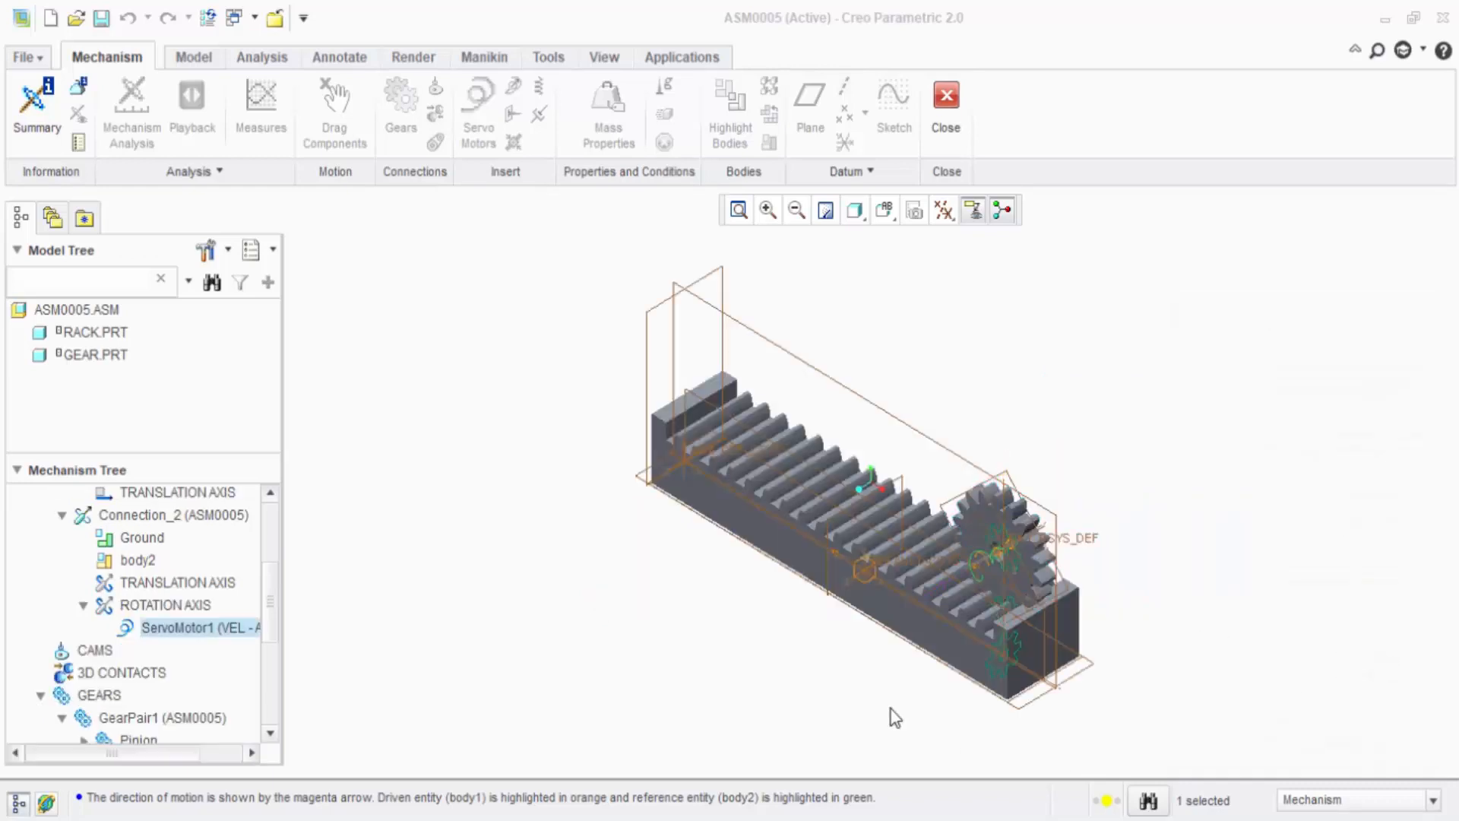
# - Create a new Position analysis with its default time settings and run it from the current configuration
pyautogui.moveTo(272, 585); pyautogui.dragTo(271, 670)
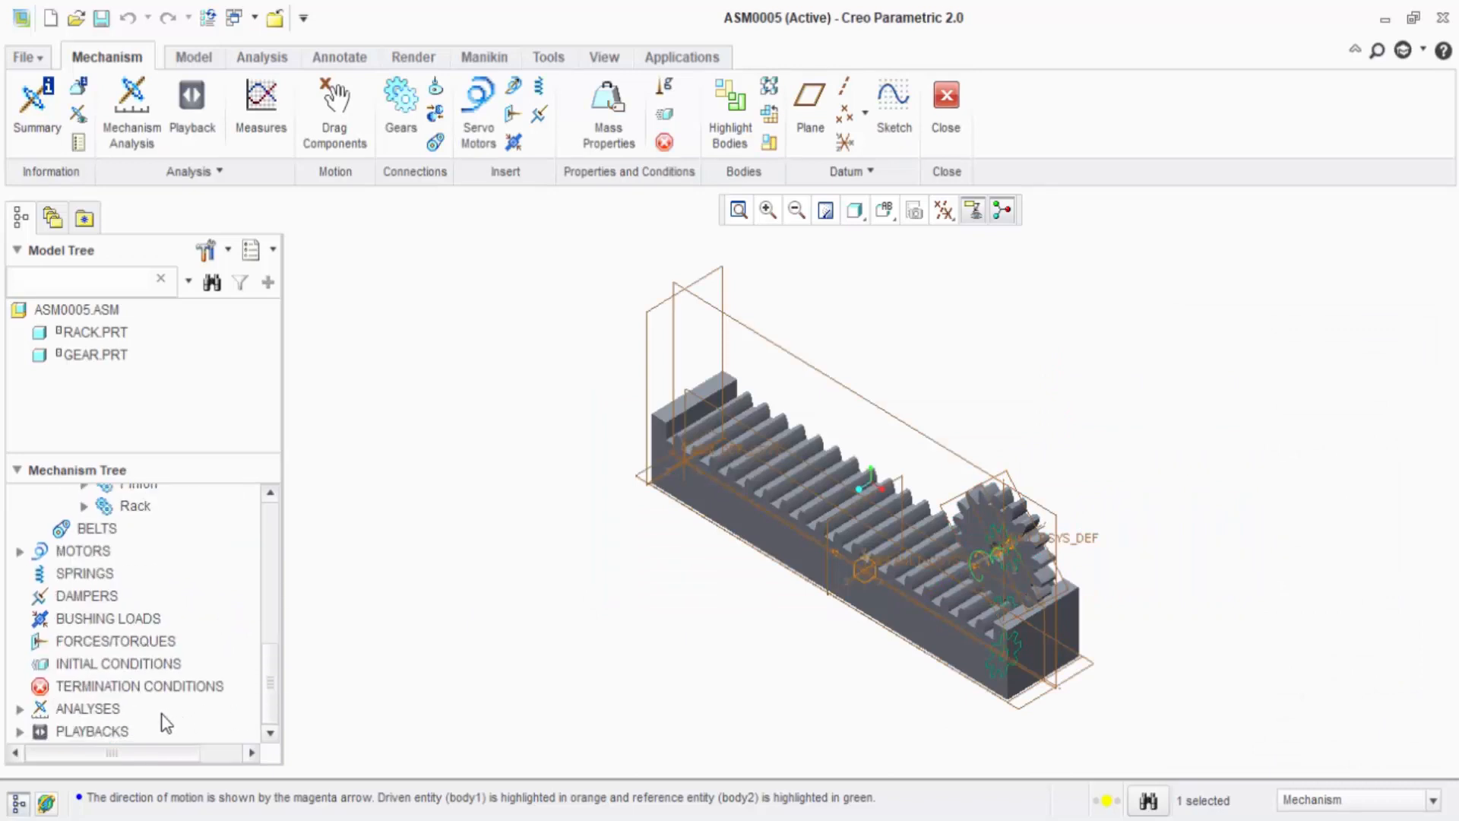
pyautogui.rightClick(85, 708)
pyautogui.click(153, 723)
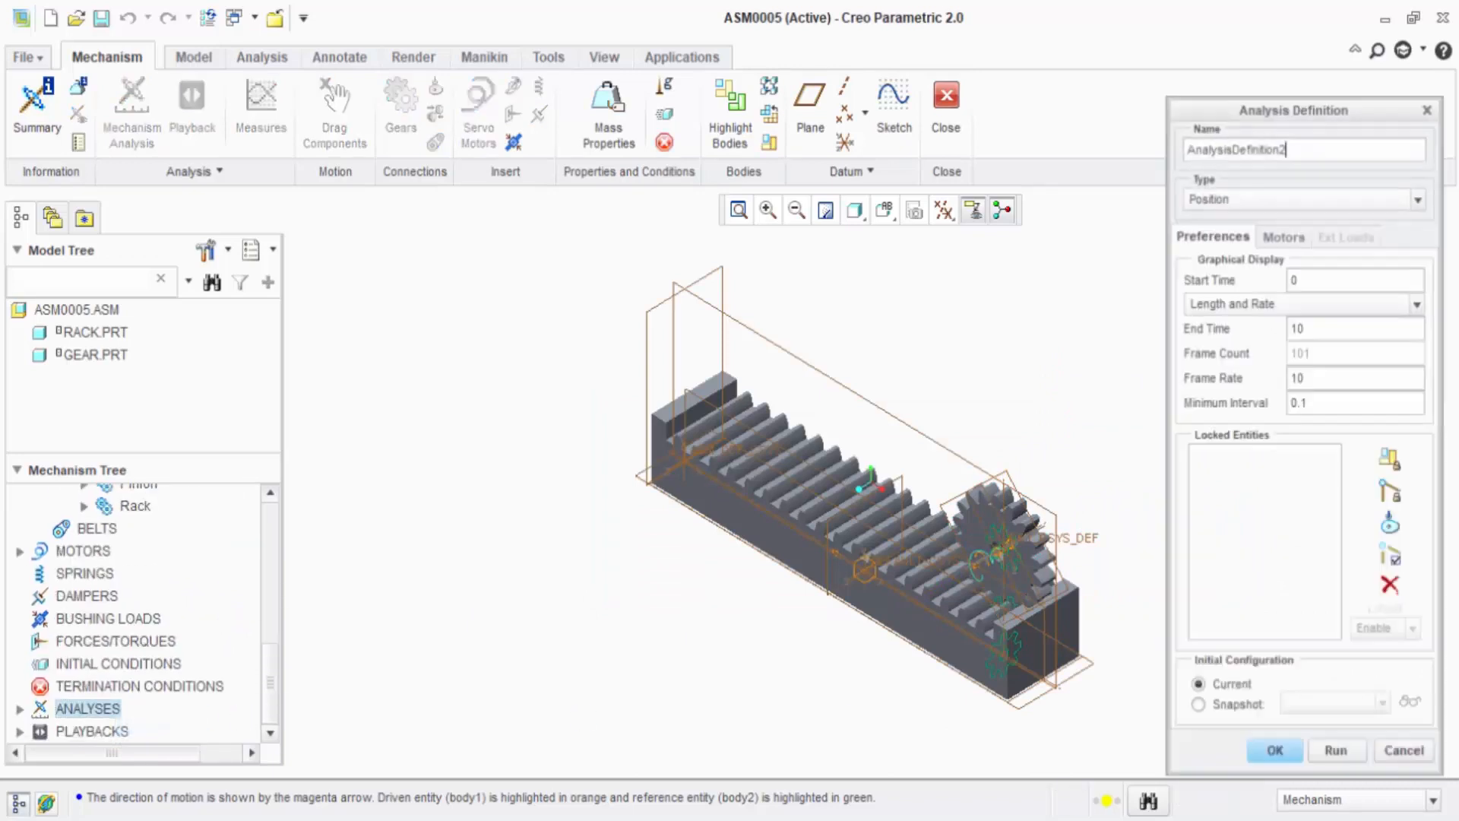
pyautogui.click(1338, 751)
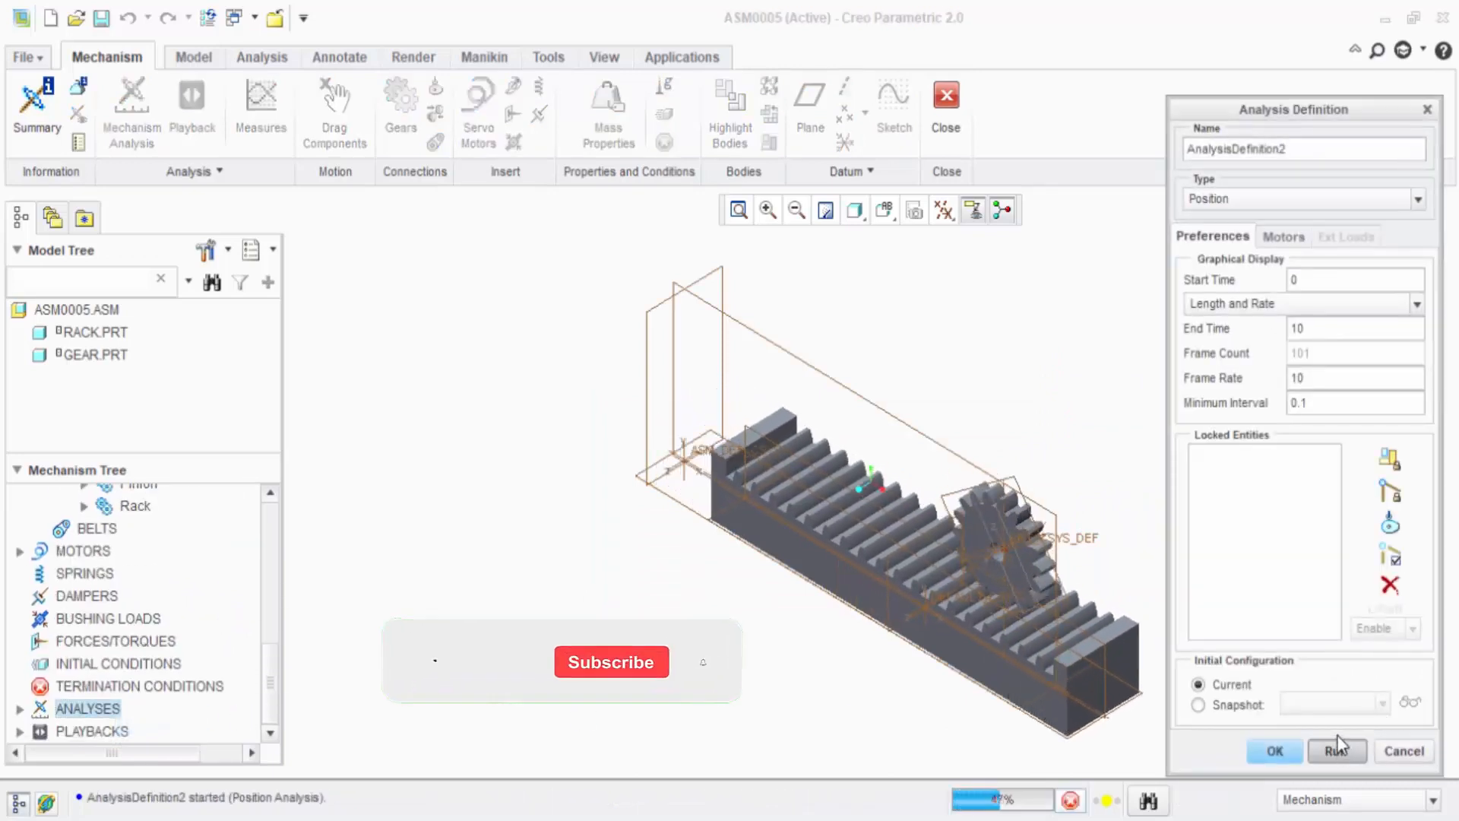